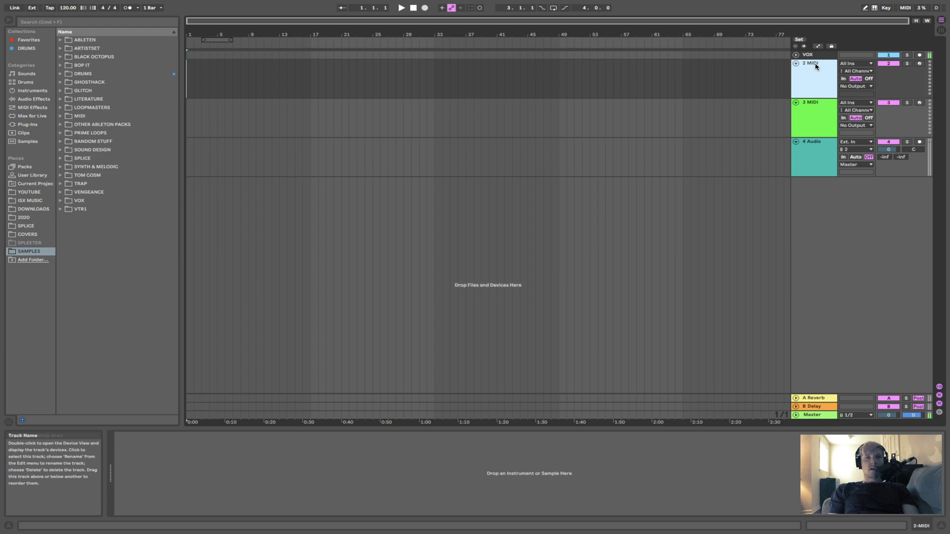
Delete the two empty MIDI tracks below the VOX track.
{"action": "key", "text": "Delete"}
{"action": "key", "text": "Delete"}
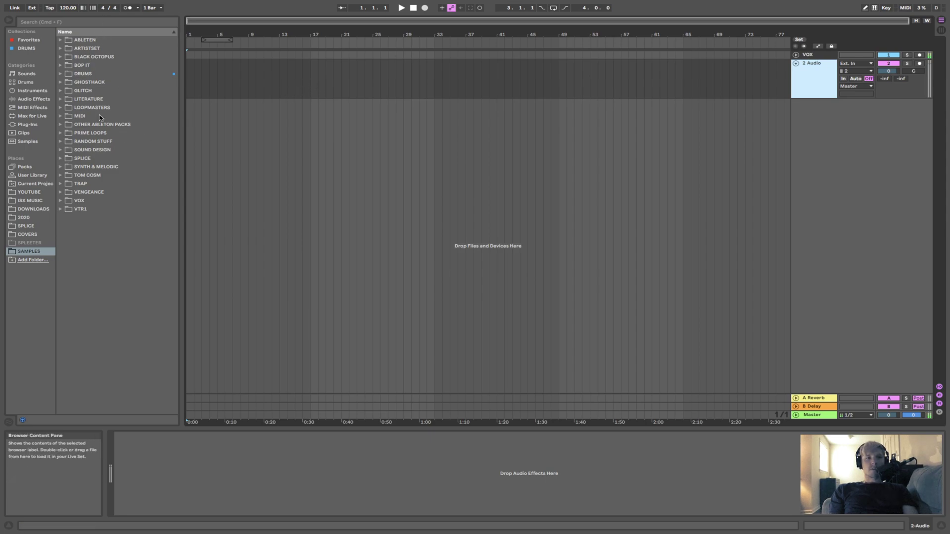
Open the EVIGAN_travel_sounds_foley folder inside the EVIGAN sample pack in the SPLICE samples folder.
{"action": "left_click", "coordinate": [93, 158]}
{"action": "left_click", "coordinate": [60, 159]}
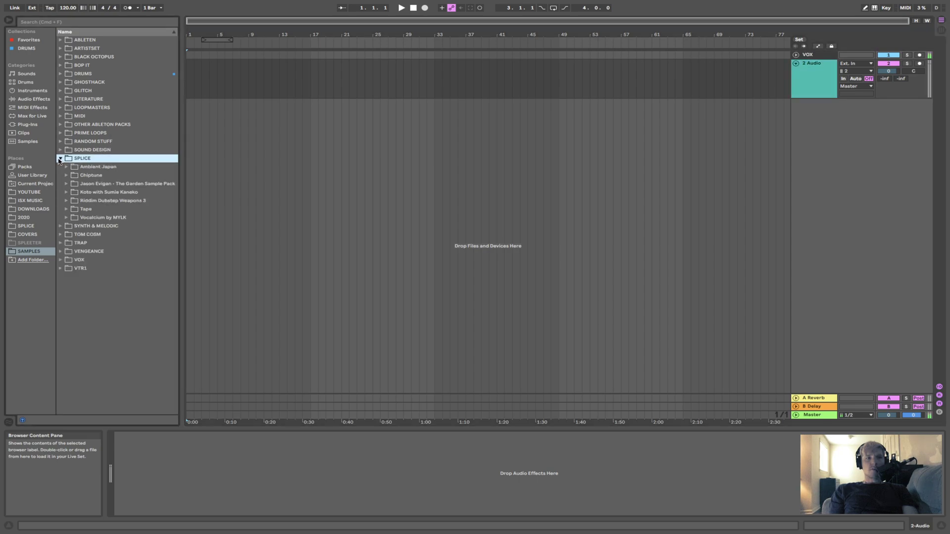
{"action": "left_click", "coordinate": [67, 184]}
{"action": "left_click", "coordinate": [72, 193]}
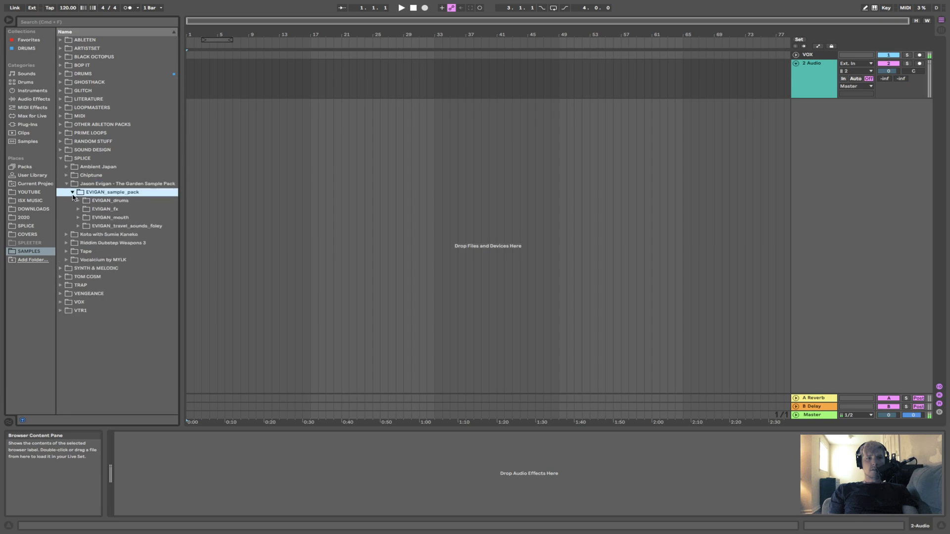
{"action": "left_click", "coordinate": [79, 226]}
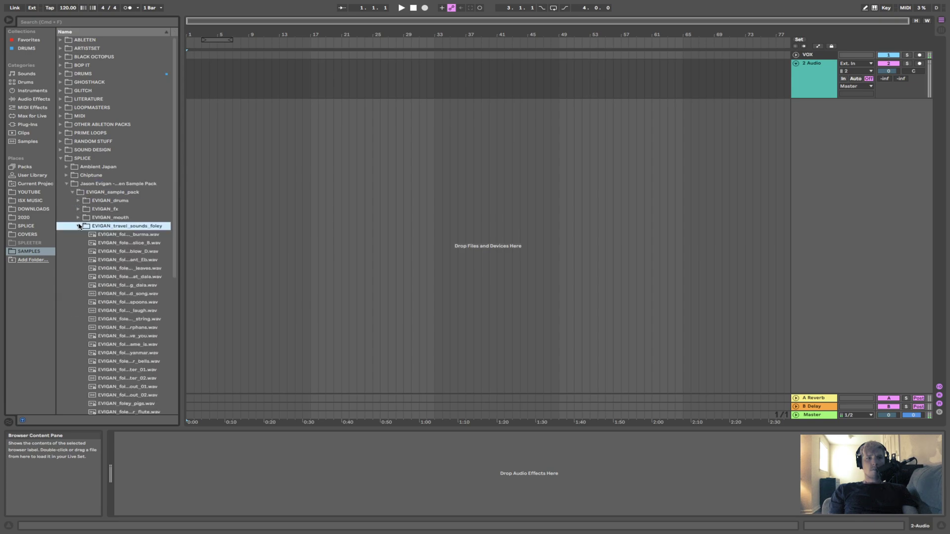
Audition several foley samples and place the EVIGAN folk song sample on the audio track at bar 17.
{"action": "left_click", "coordinate": [127, 302]}
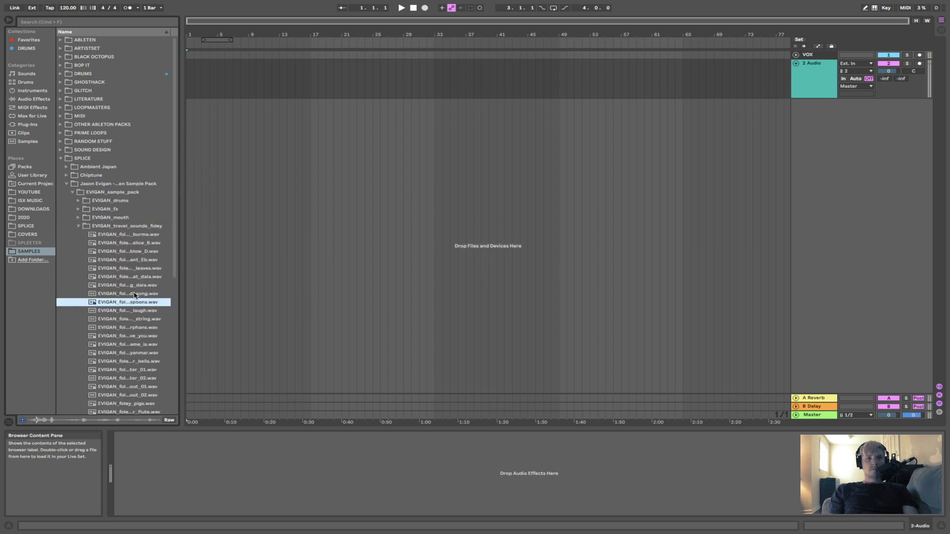
{"action": "left_click", "coordinate": [133, 294]}
{"action": "left_click", "coordinate": [134, 285]}
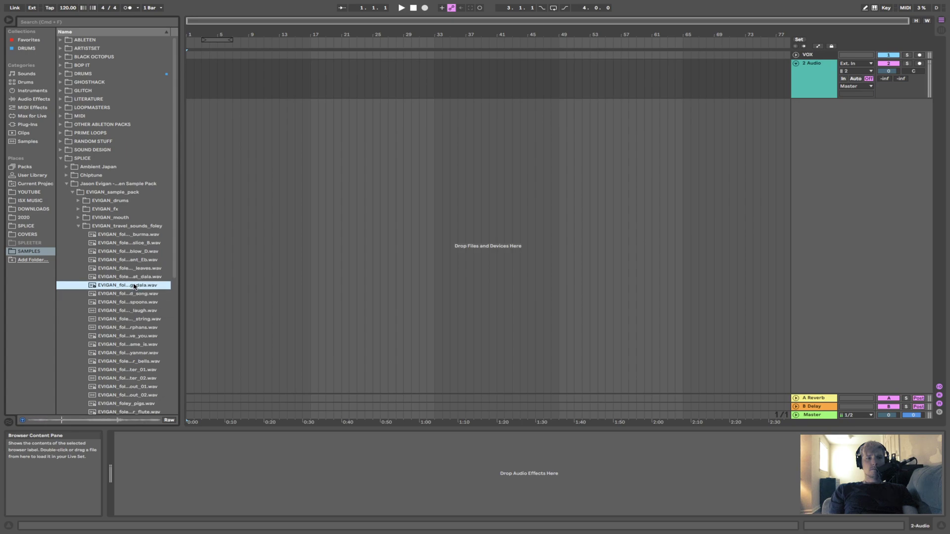
{"action": "left_click_drag", "start_coordinate": [133, 287], "coordinate": [312, 84]}
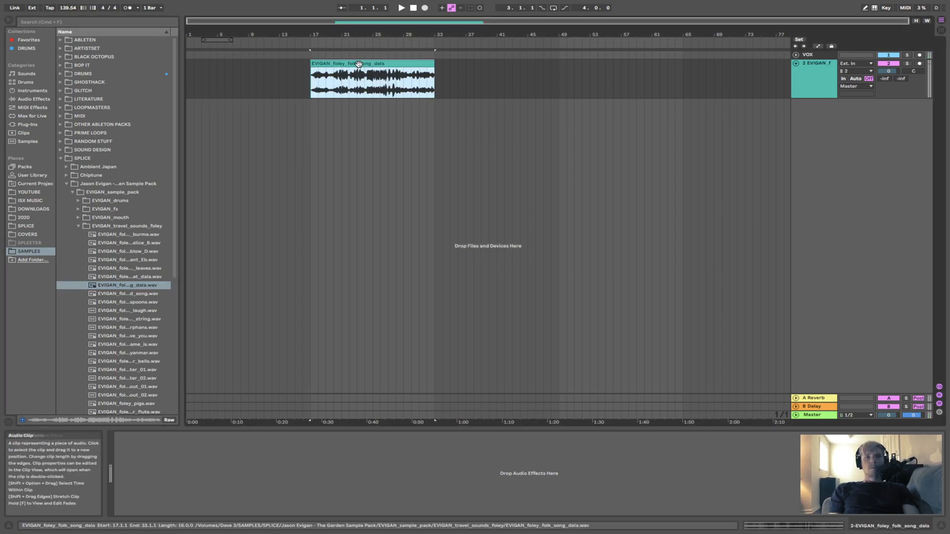
Open the folk song clip's sample settings and turn off warping.
{"action": "double_click", "coordinate": [339, 91]}
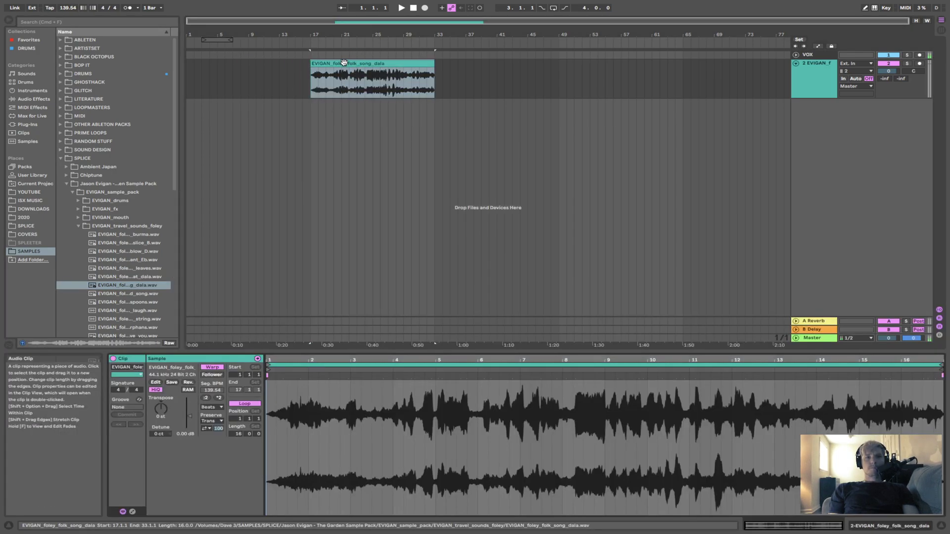
{"action": "left_click", "coordinate": [212, 367]}
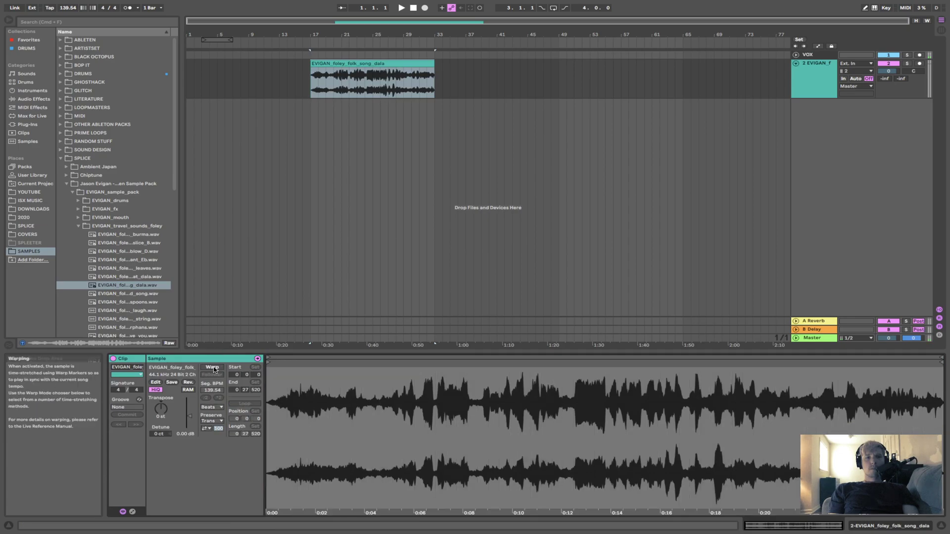
{"action": "left_click", "coordinate": [366, 86]}
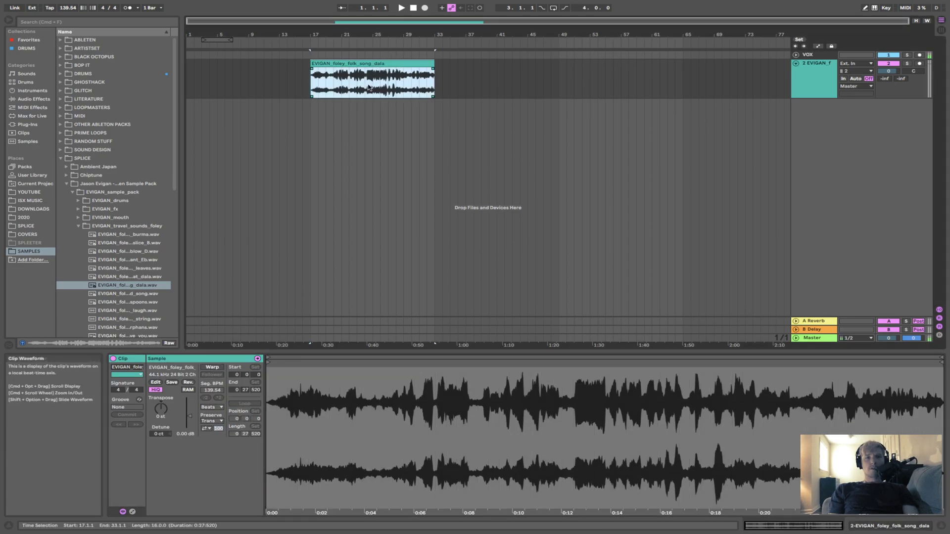
{"action": "left_click", "coordinate": [364, 87]}
{"action": "key", "text": "super+e"}
{"action": "left_click", "coordinate": [403, 74]}
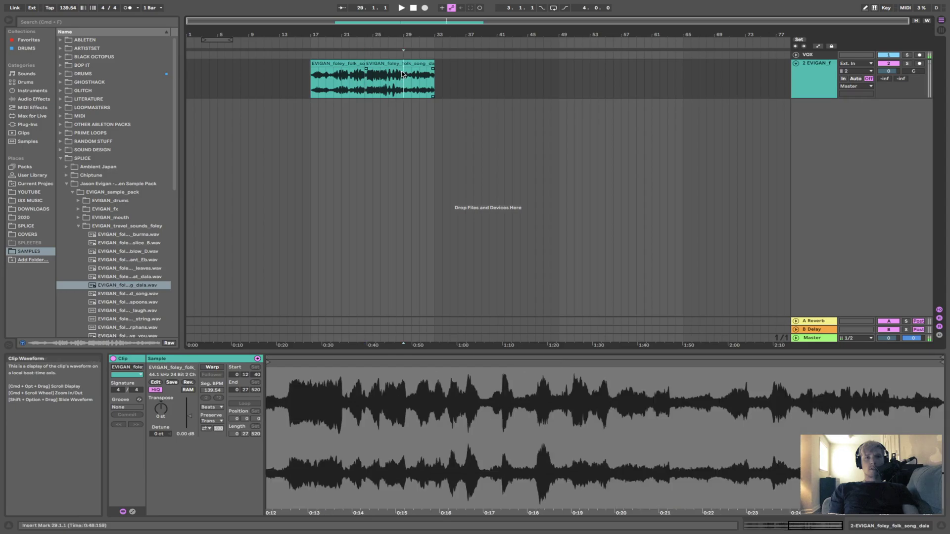
{"action": "key", "text": "super+z"}
Reverse the entire folk song clip.
{"action": "left_click", "coordinate": [390, 64]}
{"action": "key", "text": "r"}
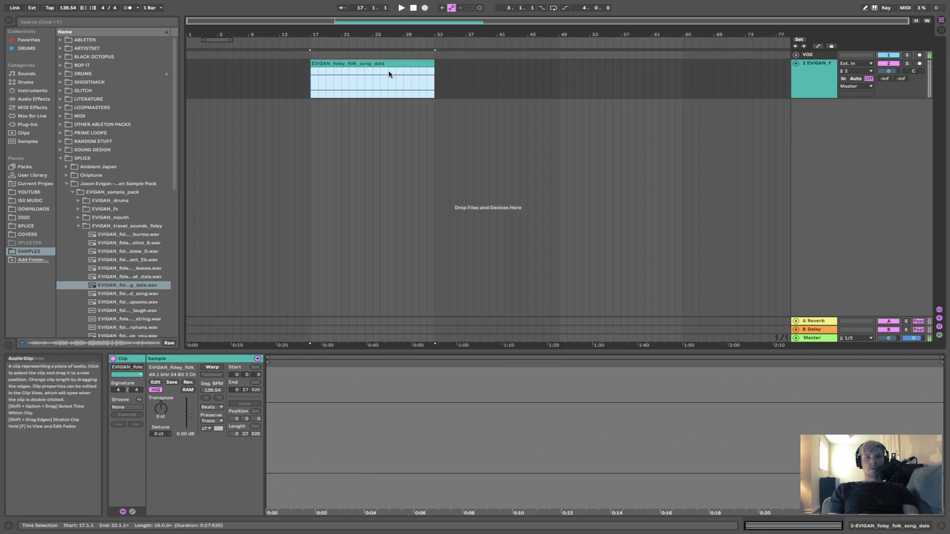
Split the reversed clip at bars 23 and 29 and delete the piece after bar 29.
{"action": "left_click", "coordinate": [357, 80]}
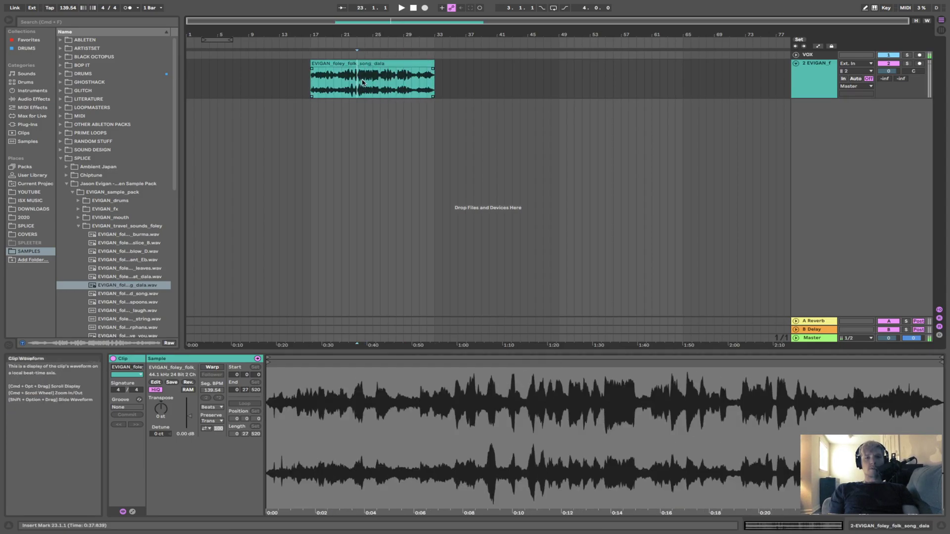
{"action": "left_click", "coordinate": [403, 82], "text": "shift"}
{"action": "key", "text": "super+e"}
{"action": "left_click", "coordinate": [418, 65]}
{"action": "key", "text": "Delete"}
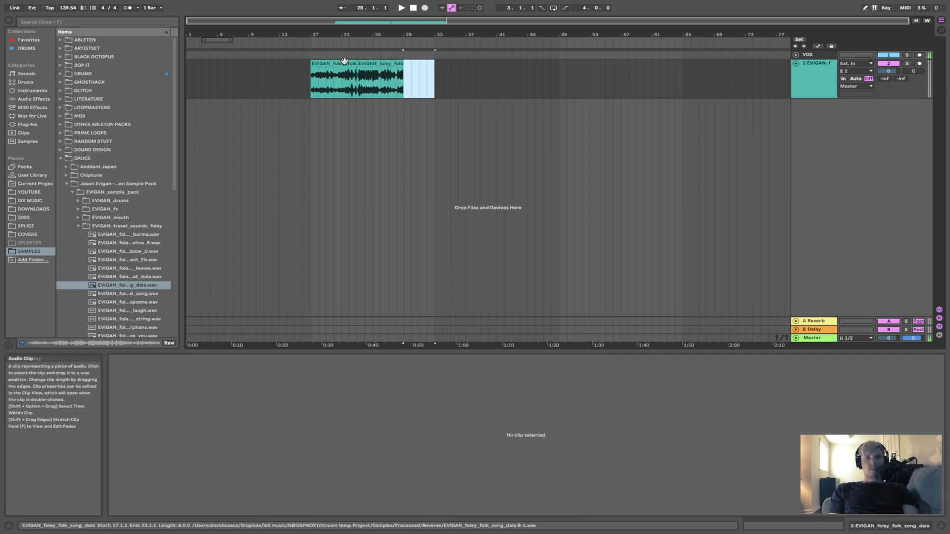
Delete the first piece of the reversed clip and move the remaining piece to start at bar 17.
{"action": "left_click", "coordinate": [341, 64]}
{"action": "key", "text": "Delete"}
{"action": "left_click_drag", "start_coordinate": [371, 59], "coordinate": [337, 62]}
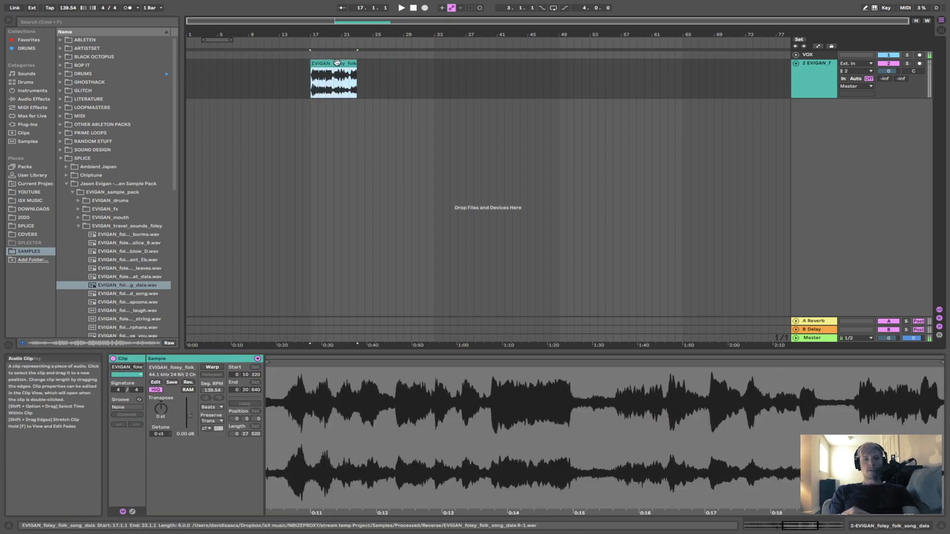
Play back the trimmed clip and set its track volume to -10 dB.
{"action": "scroll", "coordinate": [337, 63], "scroll_direction": "up", "scroll_amount": 8}
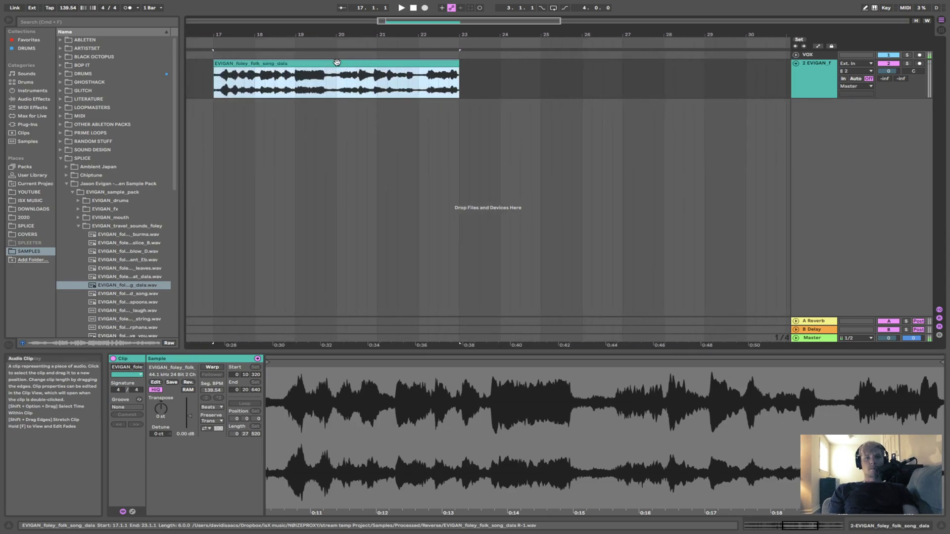
{"action": "key", "text": "z"}
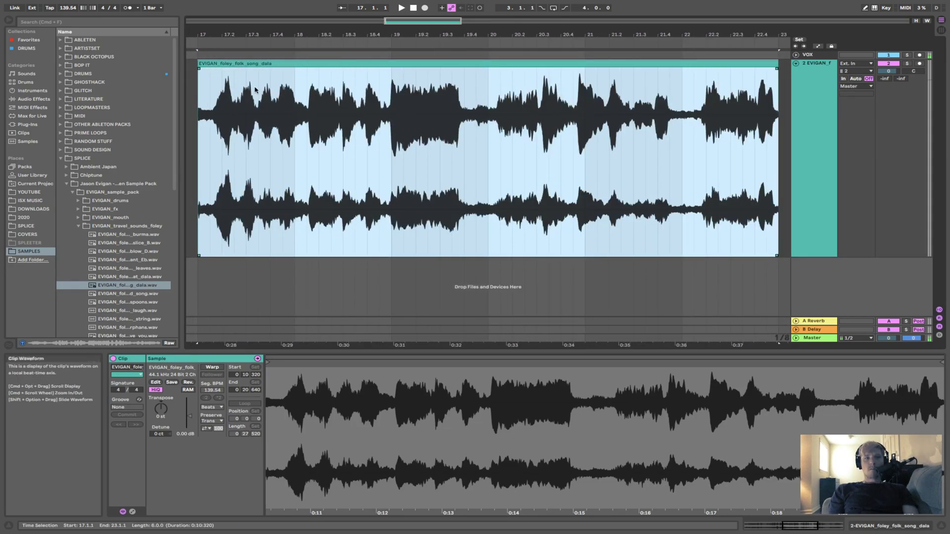
{"action": "key", "text": "space"}
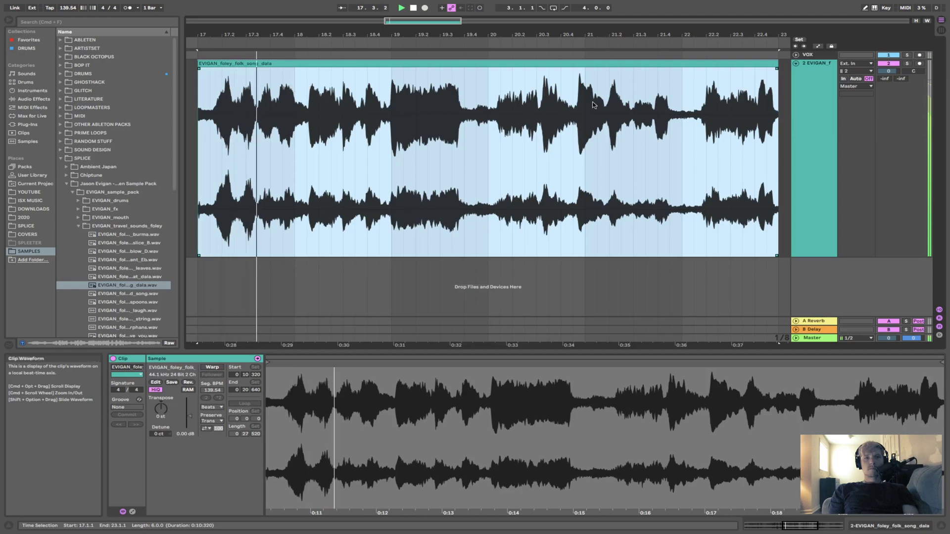
{"action": "left_click", "coordinate": [897, 74]}
{"action": "type", "text": "-10"}
{"action": "key", "text": "Return"}
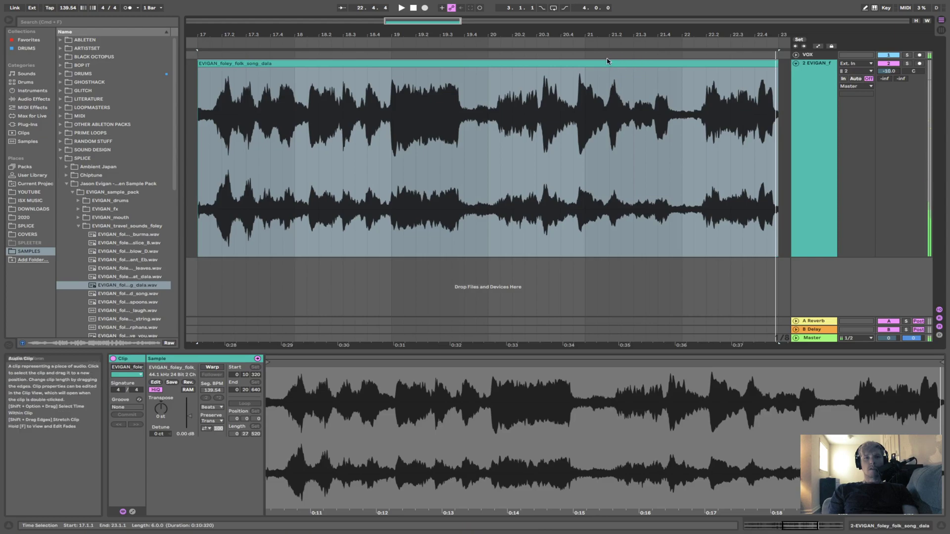
{"action": "left_click", "coordinate": [608, 62]}
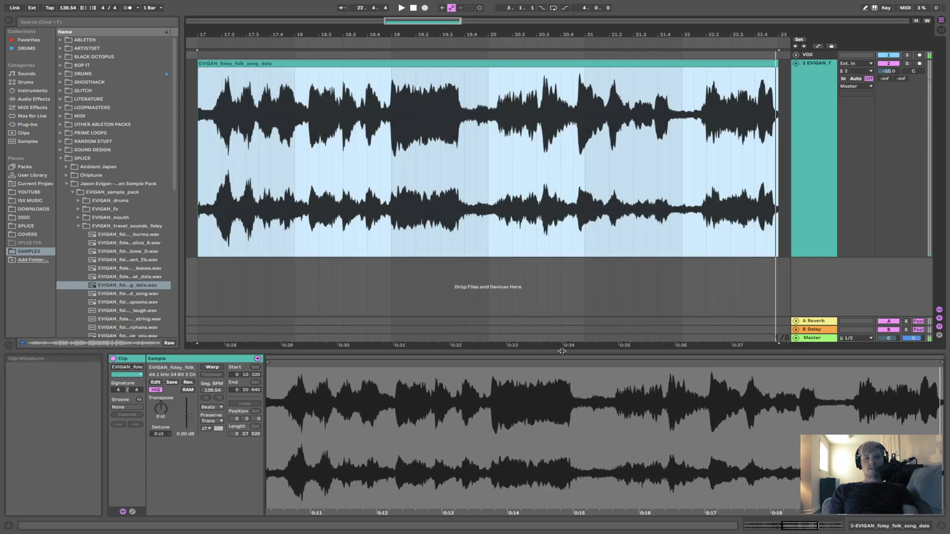
{"action": "left_click", "coordinate": [213, 367]}
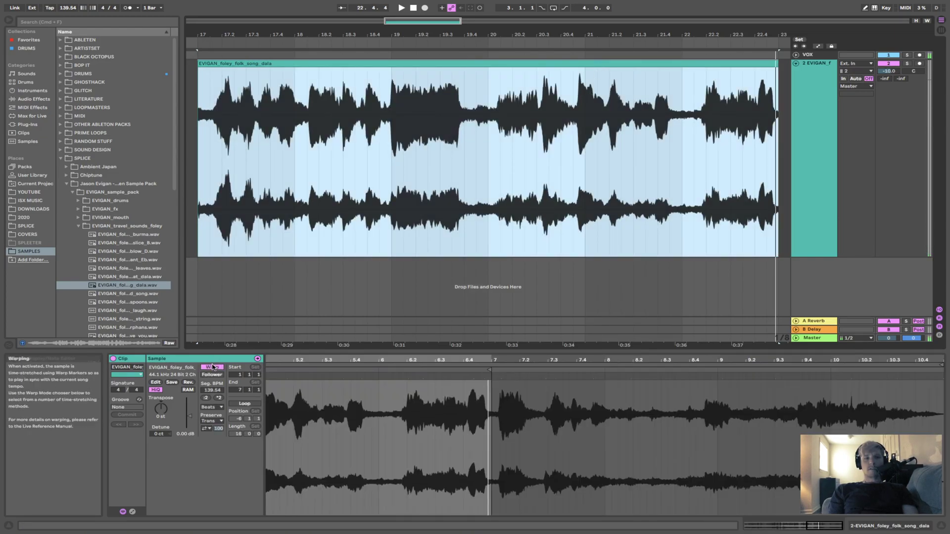
{"action": "left_click", "coordinate": [219, 367]}
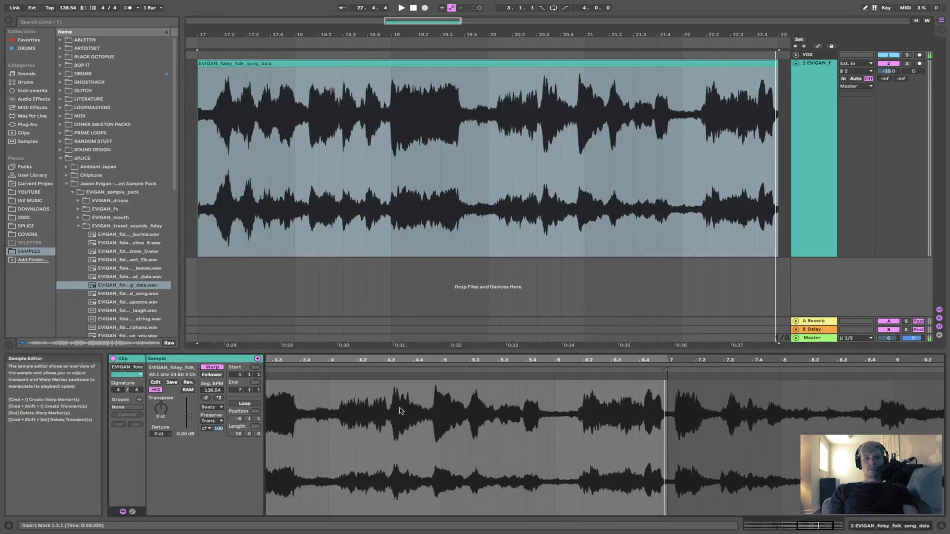
Consolidate the trimmed reversed clip into a new audio clip.
{"action": "left_click", "coordinate": [445, 62]}
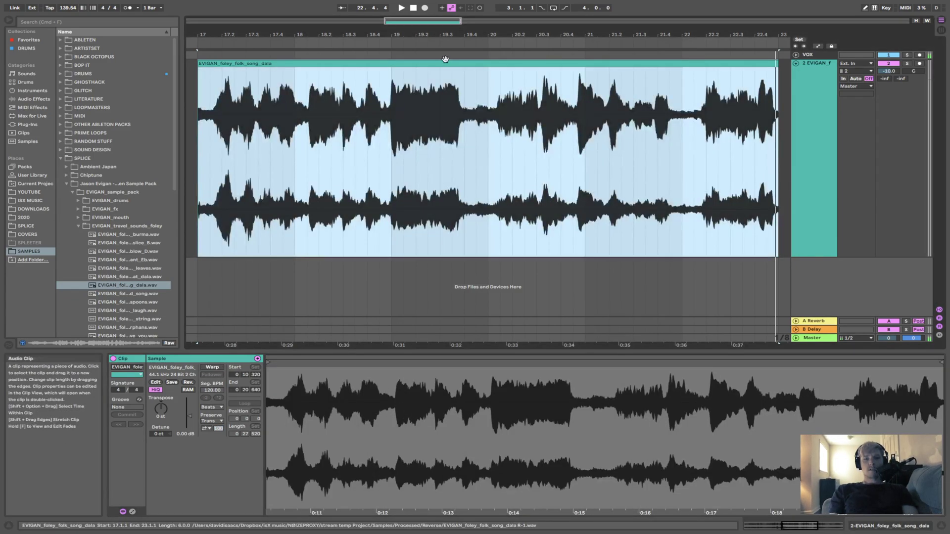
{"action": "key", "text": "super+j"}
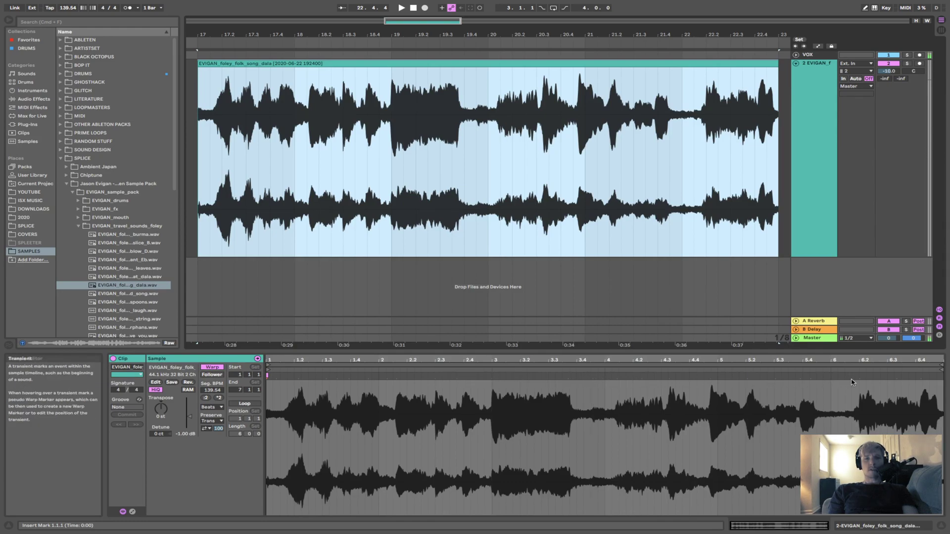
Raise the consolidated clip's segment tempo to 999 BPM and extend the clip's end to the end of bar 59.
{"action": "left_click", "coordinate": [452, 39]}
{"action": "left_click_drag", "start_coordinate": [453, 36], "coordinate": [398, 10]}
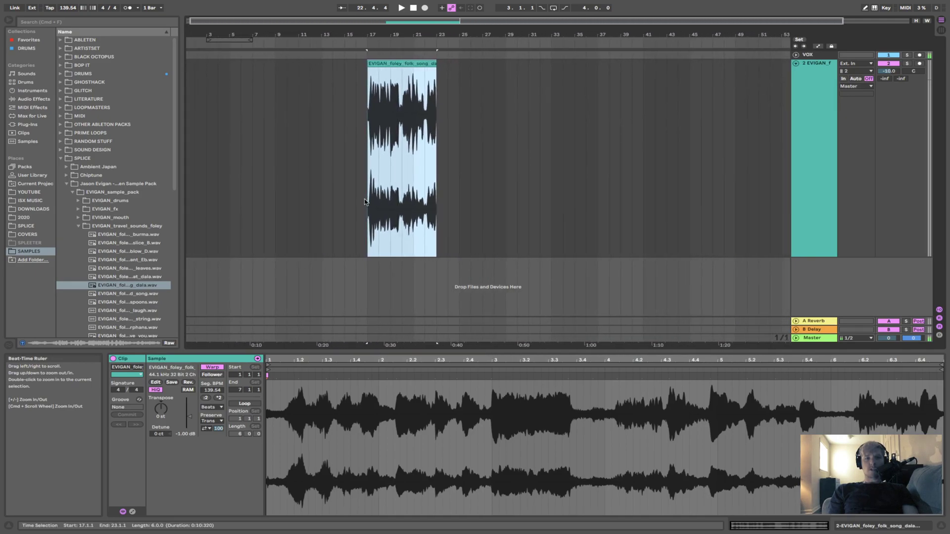
{"action": "left_click_drag", "start_coordinate": [211, 390], "coordinate": [212, 317]}
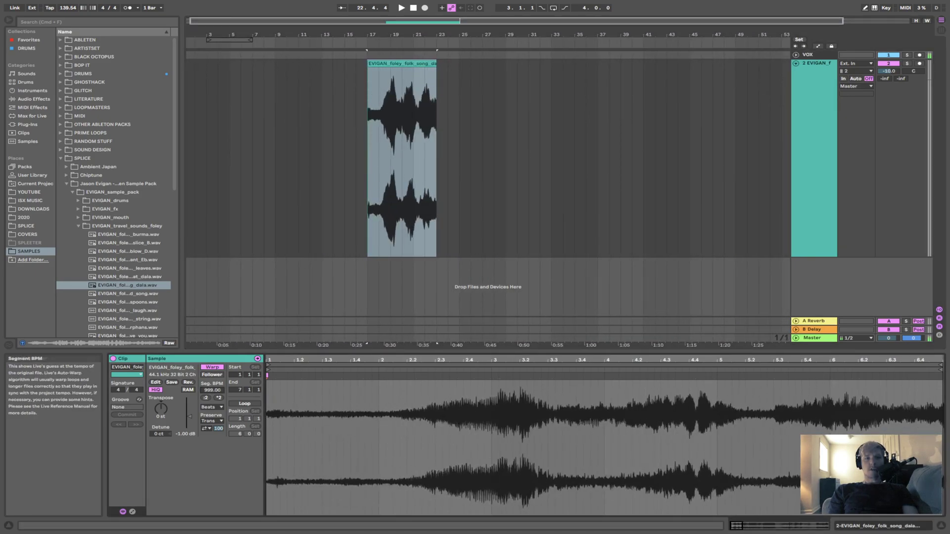
{"action": "left_click_drag", "start_coordinate": [436, 64], "coordinate": [893, 68]}
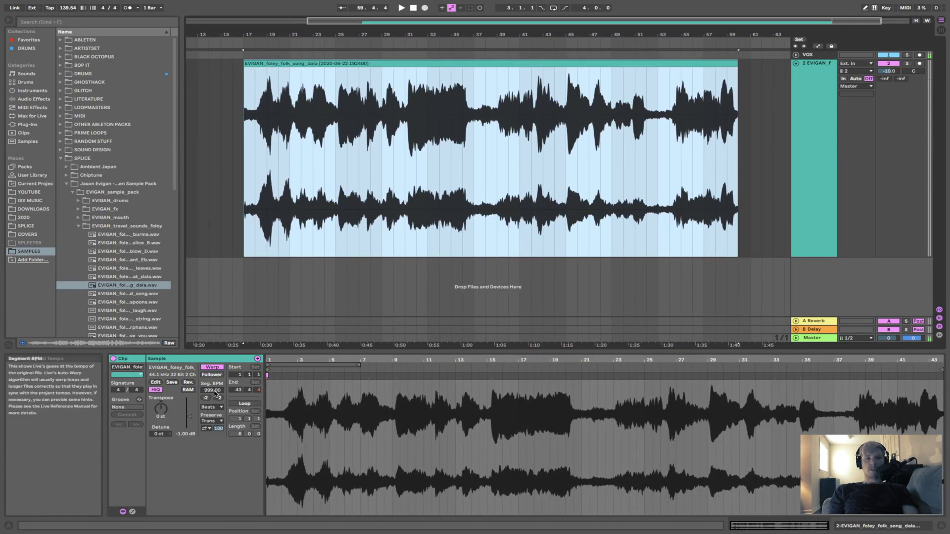
Set the clip's warp mode to Texture and lower its Flux to 0.
{"action": "left_click", "coordinate": [212, 406]}
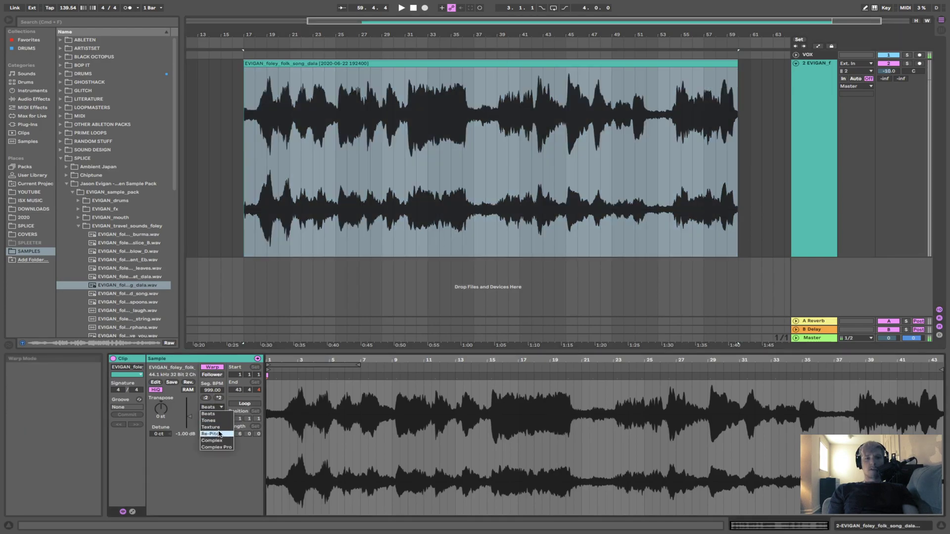
{"action": "left_click", "coordinate": [212, 427]}
{"action": "left_click_drag", "start_coordinate": [217, 434], "coordinate": [217, 450]}
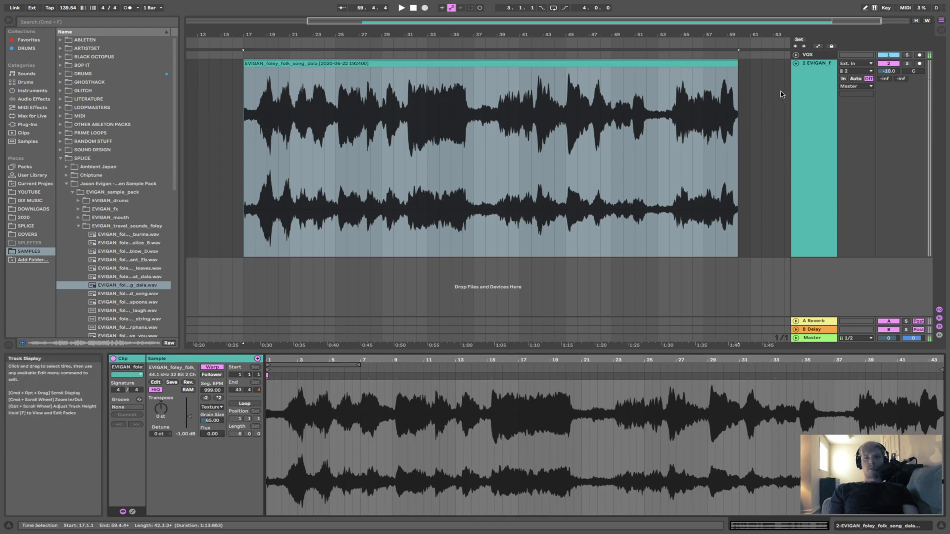
Reduce the sample track's height and insert a new audio track below it.
{"action": "left_click", "coordinate": [823, 65]}
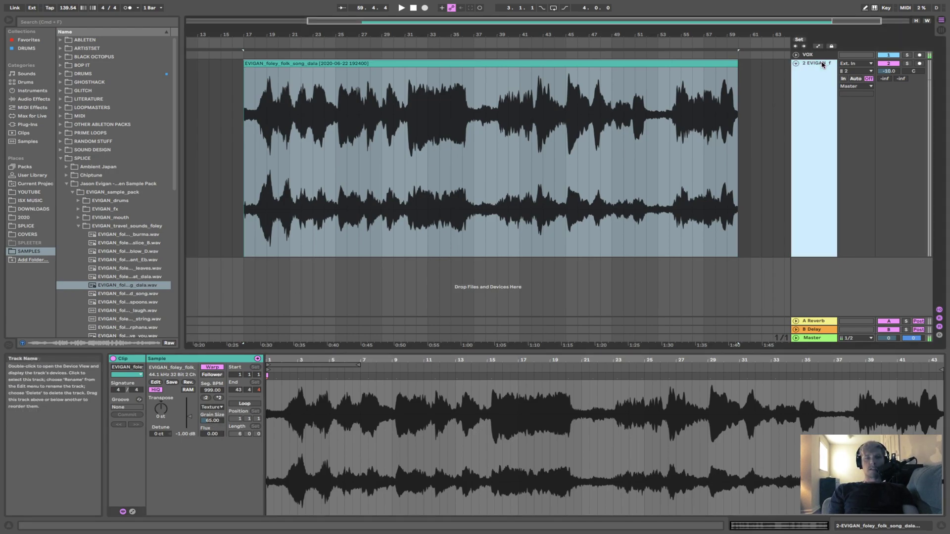
{"action": "left_click_drag", "start_coordinate": [808, 255], "coordinate": [821, 122]}
{"action": "left_click", "coordinate": [821, 64]}
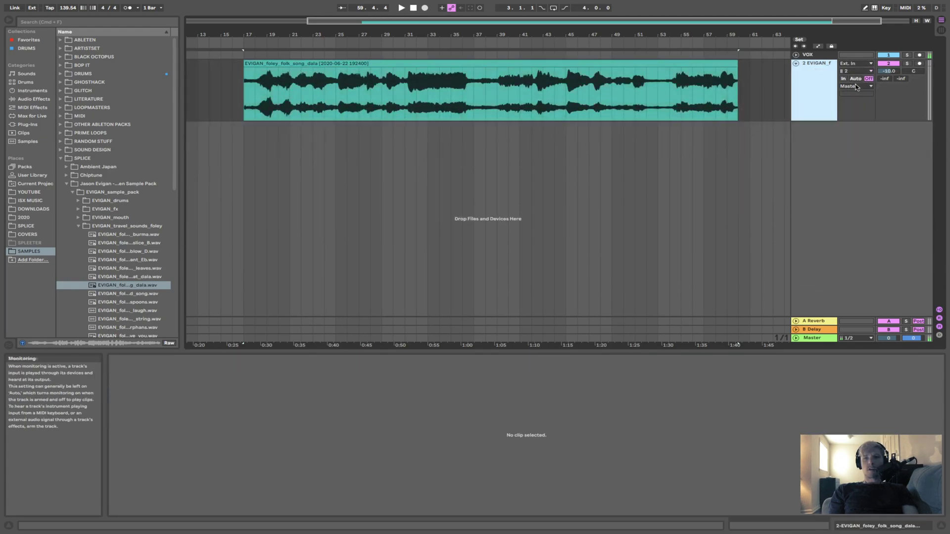
{"action": "key", "text": "super+t"}
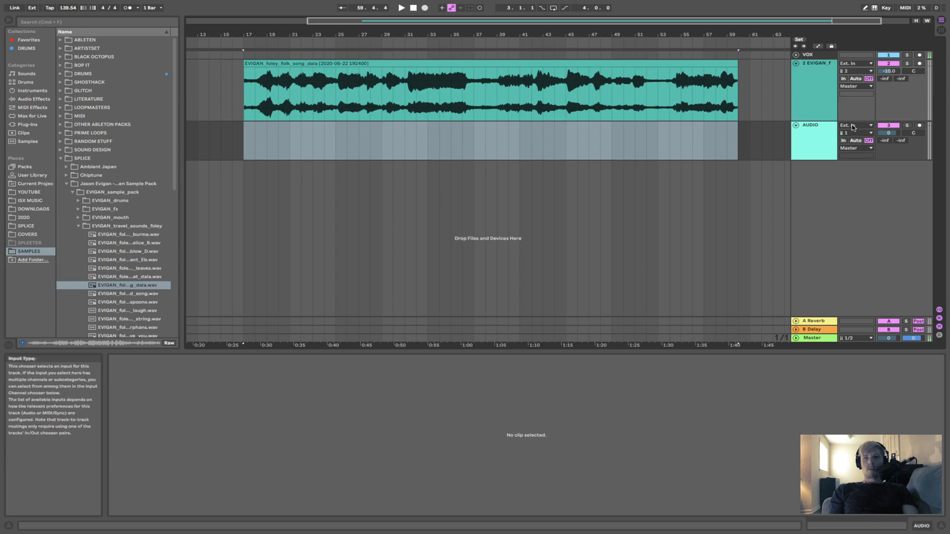
Set the new audio track's input to Resampling, arm the track and enable arrangement recording.
{"action": "left_click", "coordinate": [855, 125]}
{"action": "left_click", "coordinate": [852, 155]}
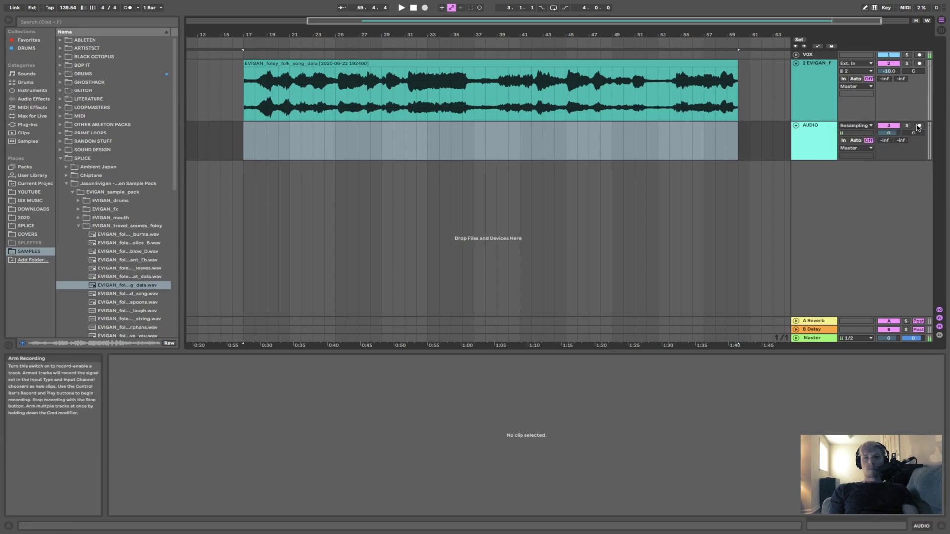
{"action": "left_click", "coordinate": [918, 127]}
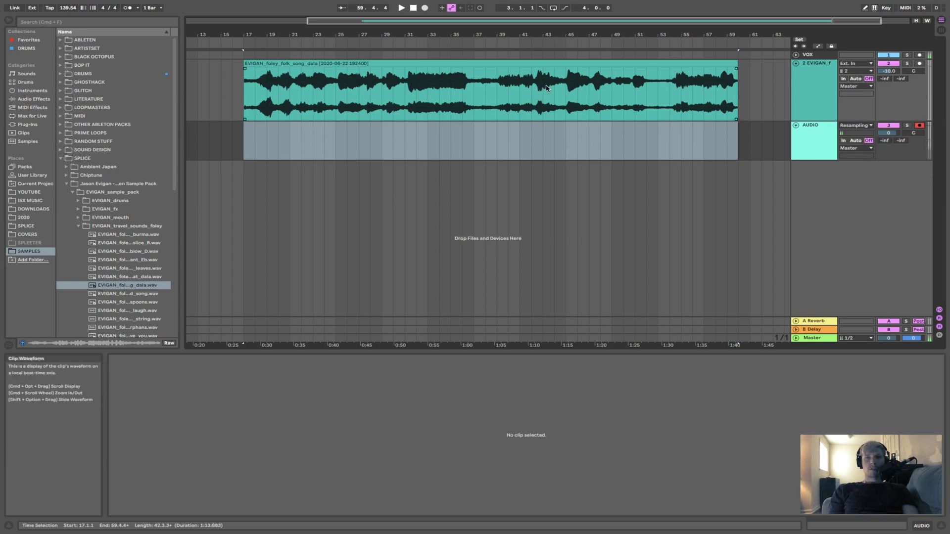
{"action": "left_click", "coordinate": [424, 8]}
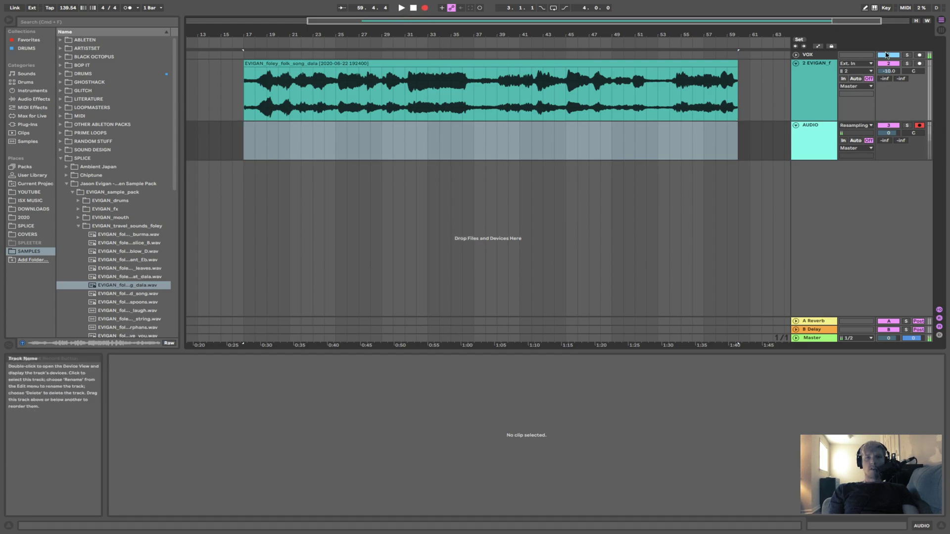
Solo the stretched sample track and resample its full clip onto the armed track while varying Grain Size, ending at about 155.
{"action": "left_click", "coordinate": [662, 65]}
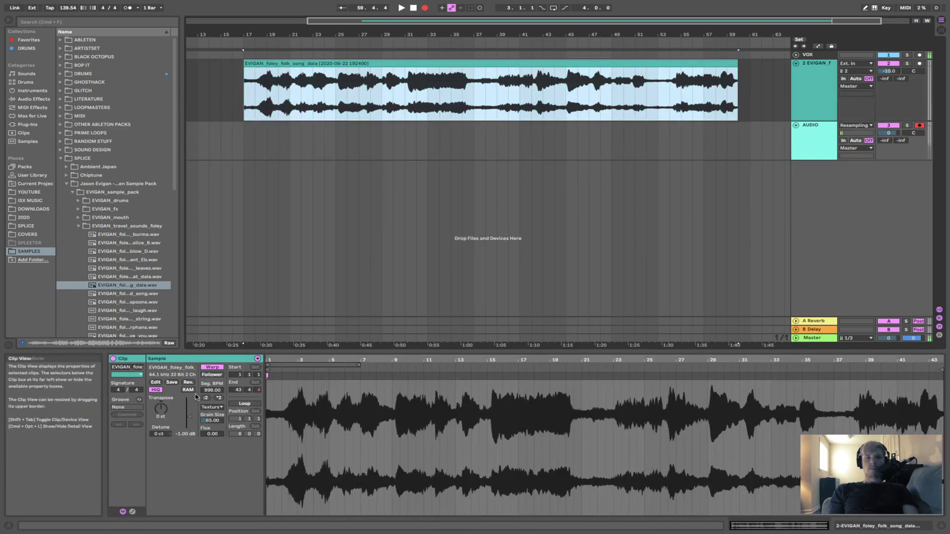
{"action": "left_click", "coordinate": [909, 65]}
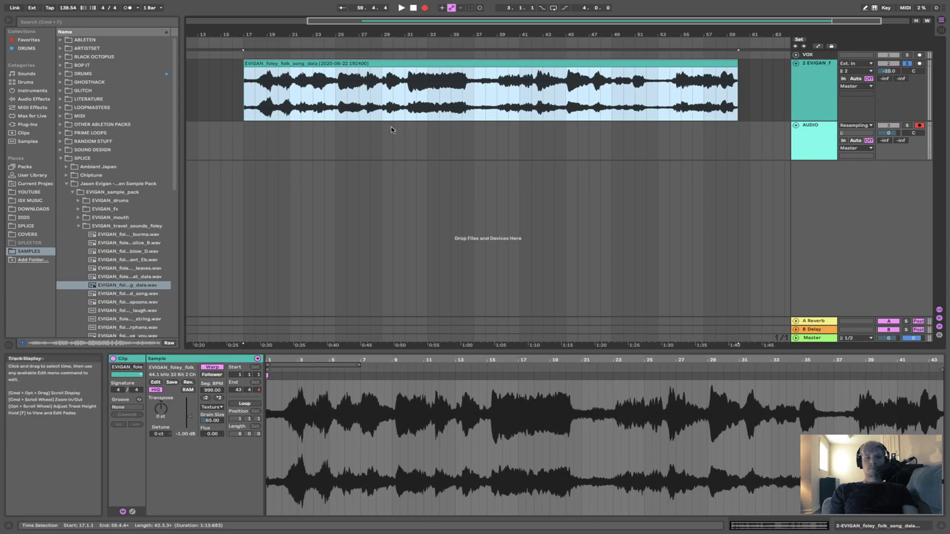
{"action": "left_click", "coordinate": [211, 421]}
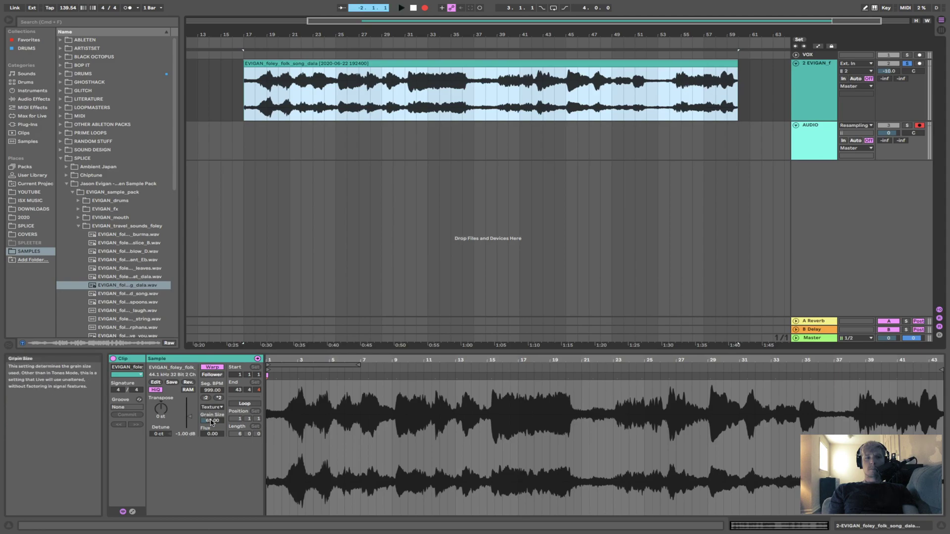
{"action": "left_click", "coordinate": [211, 421]}
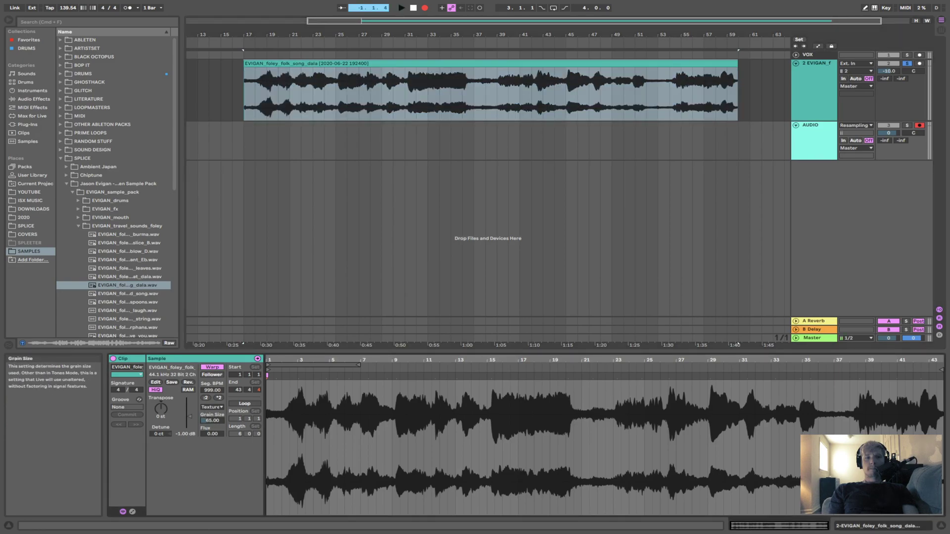
{"action": "mouse_move", "coordinate": [211, 421]}
{"action": "left_mouse_down"}
{"action": "mouse_move", "coordinate": [211, 443]}
{"action": "mouse_move", "coordinate": [211, 393]}
{"action": "mouse_move", "coordinate": [211, 409]}
{"action": "left_mouse_up"}
{"action": "mouse_move", "coordinate": [212, 421]}
{"action": "left_mouse_down"}
{"action": "mouse_move", "coordinate": [212, 399]}
{"action": "mouse_move", "coordinate": [212, 441]}
{"action": "mouse_move", "coordinate": [213, 402]}
{"action": "mouse_move", "coordinate": [212, 410]}
{"action": "left_mouse_up"}
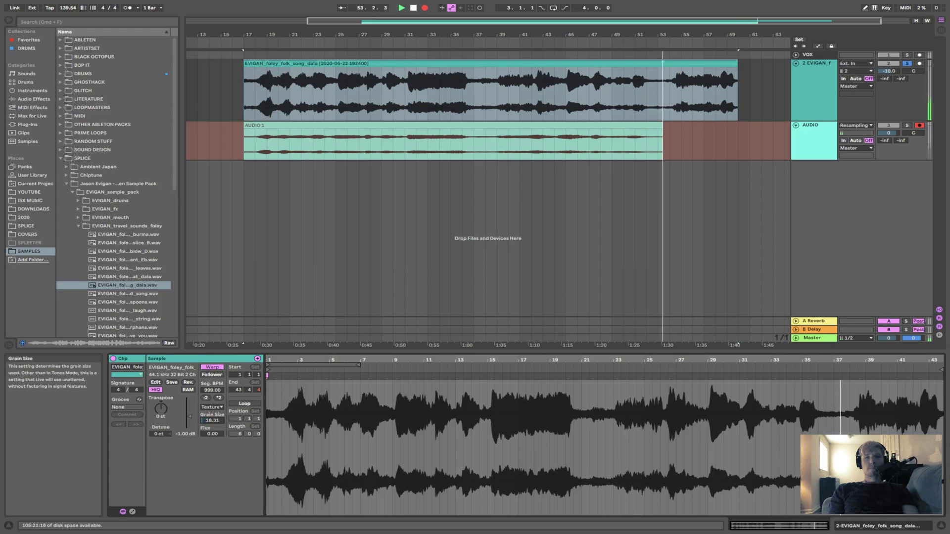
{"action": "mouse_move", "coordinate": [212, 420]}
{"action": "left_mouse_down"}
{"action": "mouse_move", "coordinate": [212, 401]}
{"action": "mouse_move", "coordinate": [212, 426]}
{"action": "left_mouse_up"}
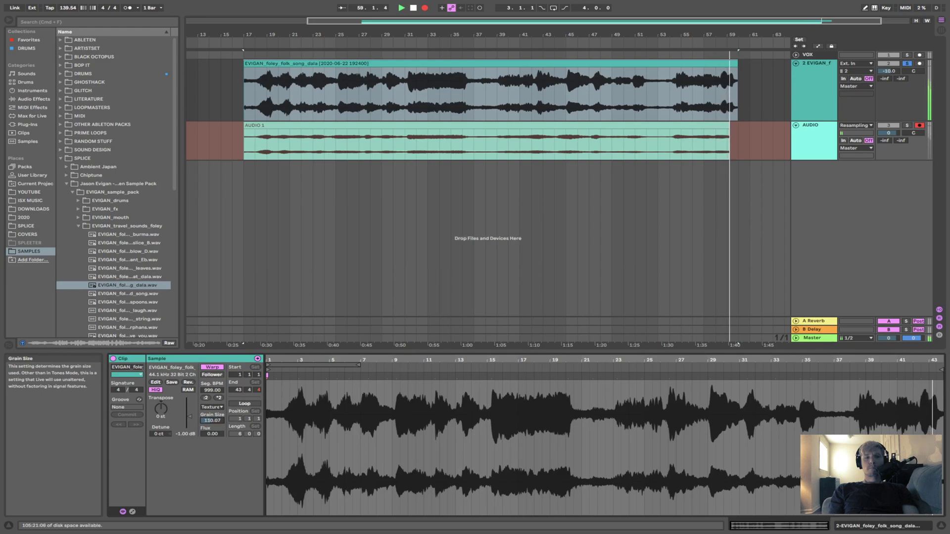
{"action": "key", "text": "space"}
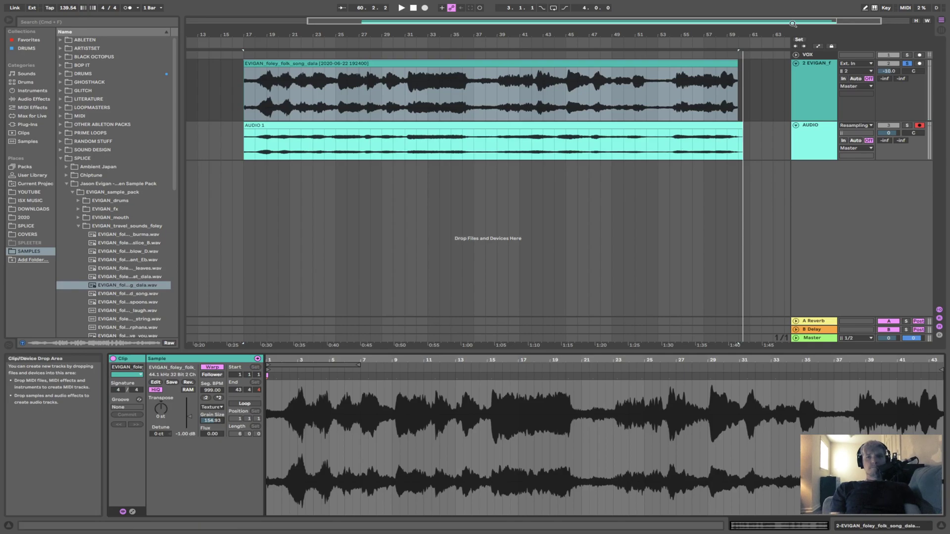
Unsolo the stretched sample track, deactivate it and collapse it to minimum height.
{"action": "left_click", "coordinate": [810, 70]}
{"action": "key", "text": "s"}
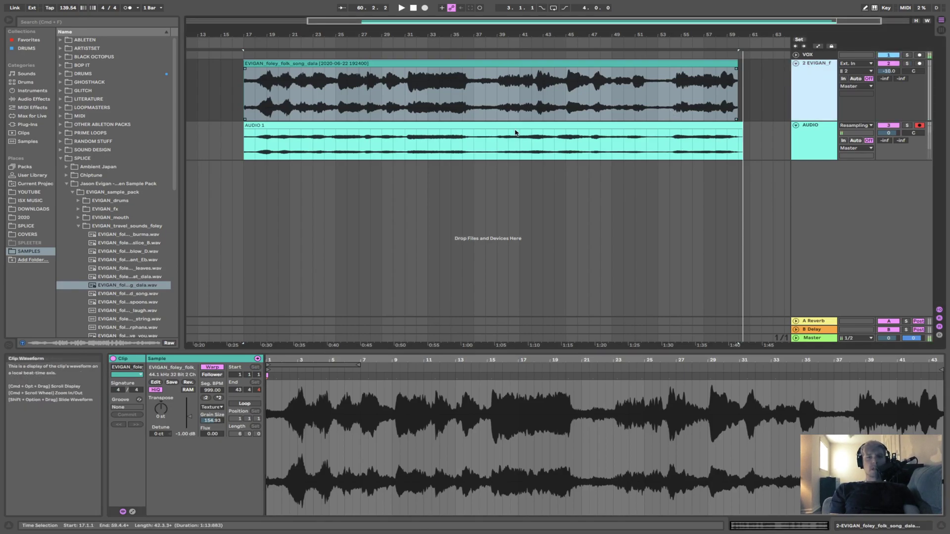
{"action": "left_click", "coordinate": [417, 143]}
{"action": "left_click", "coordinate": [887, 64]}
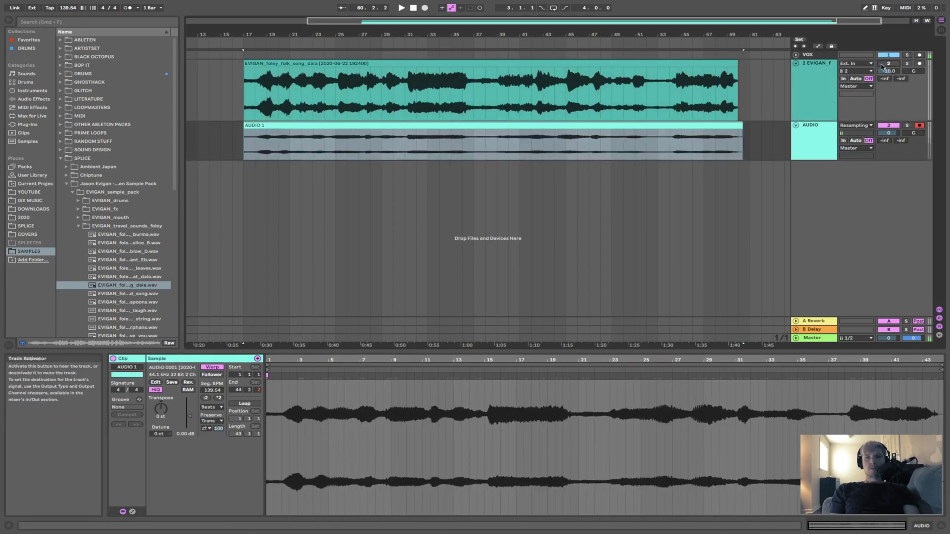
{"action": "left_click", "coordinate": [807, 119]}
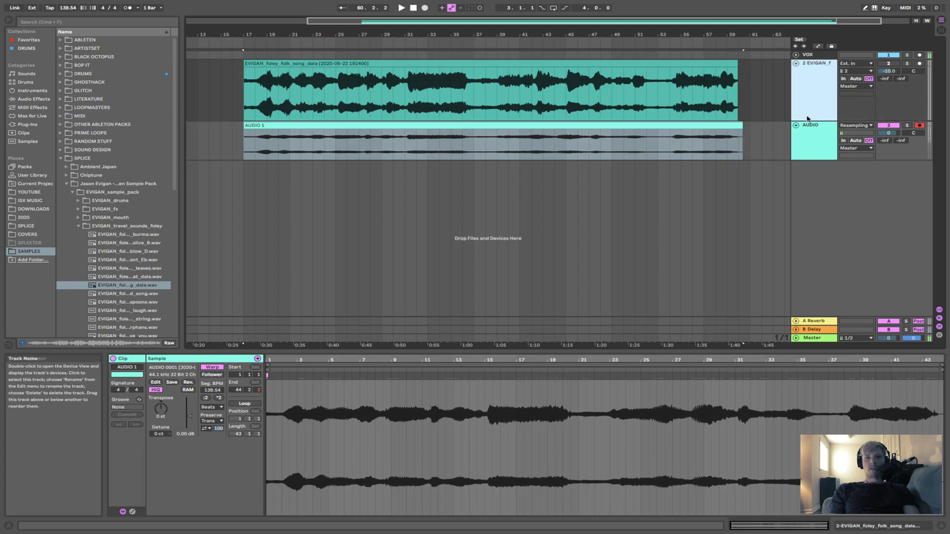
{"action": "left_click_drag", "start_coordinate": [809, 120], "coordinate": [807, 70]}
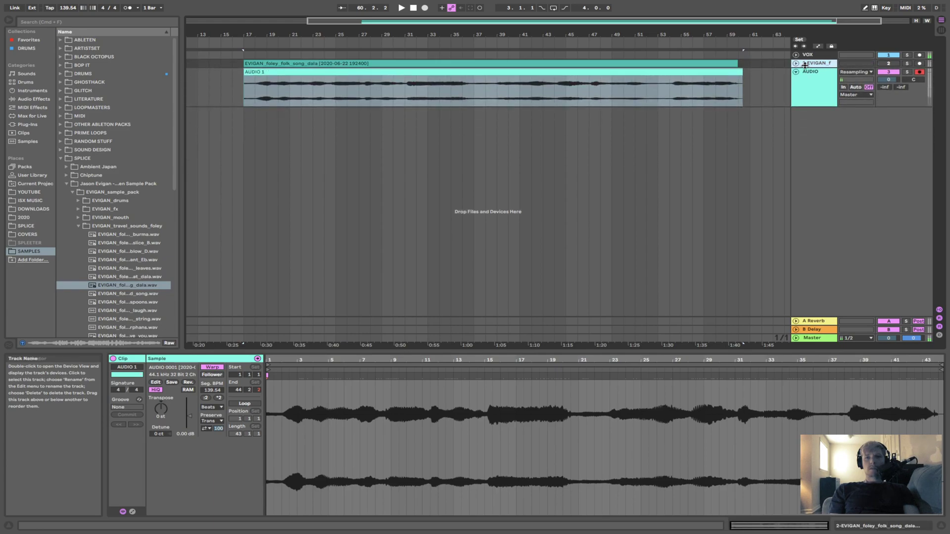
Consolidate the newly recorded clip and lower the resampling track's volume to -10 dB.
{"action": "left_click", "coordinate": [530, 143]}
{"action": "scroll", "coordinate": [529, 142], "scroll_direction": "left", "scroll_amount": 1}
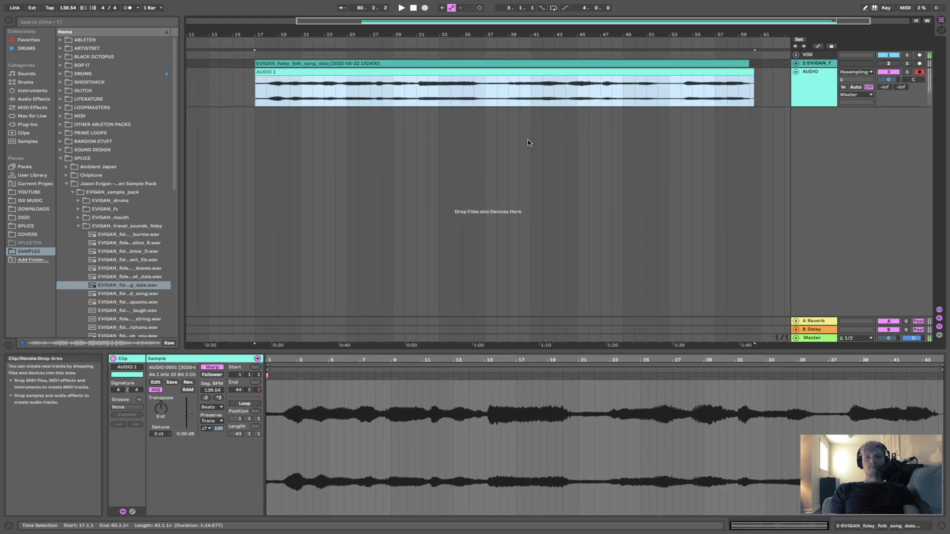
{"action": "left_click", "coordinate": [620, 70]}
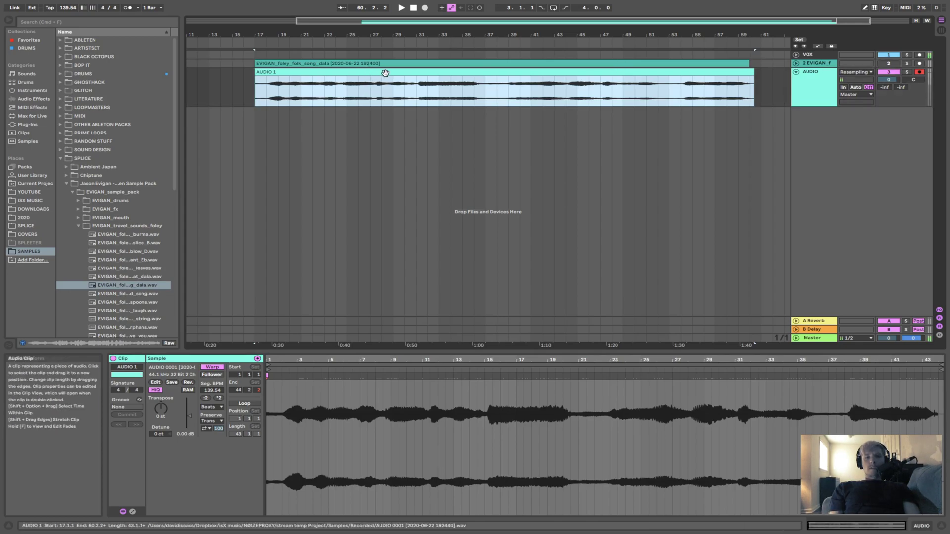
{"action": "key", "text": "super+j"}
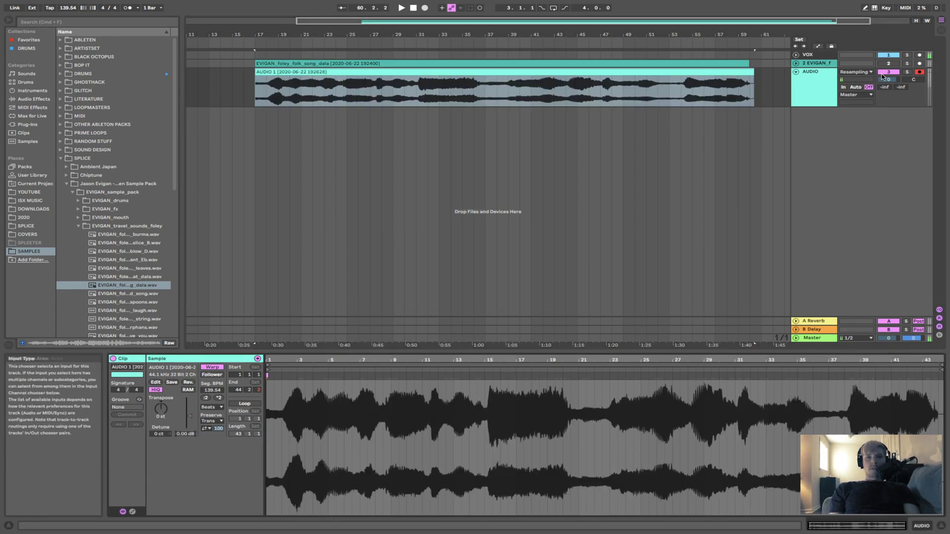
{"action": "left_click_drag", "start_coordinate": [888, 78], "coordinate": [888, 81]}
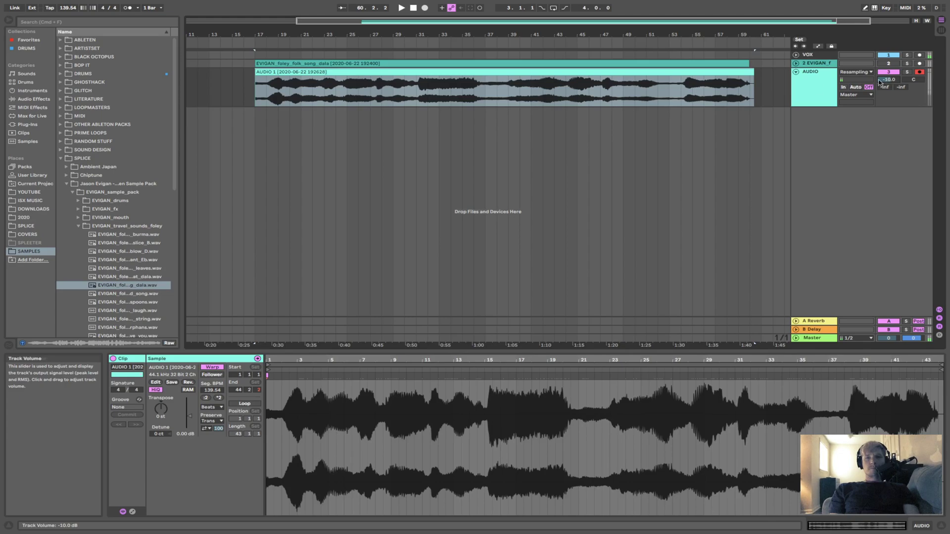
Play back the resampled clip from its start at bar 17 and from bar 52 to find a usable section.
{"action": "left_click", "coordinate": [510, 71]}
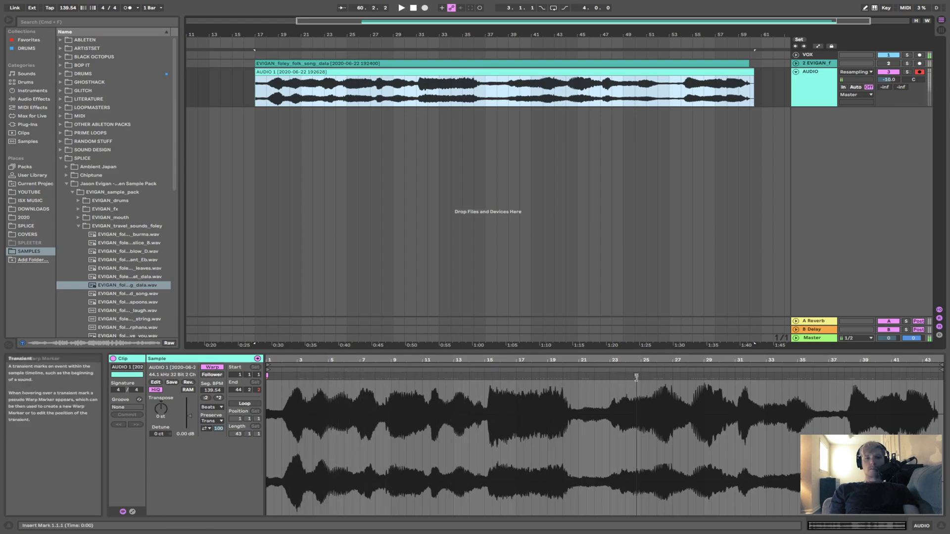
{"action": "left_click", "coordinate": [256, 96]}
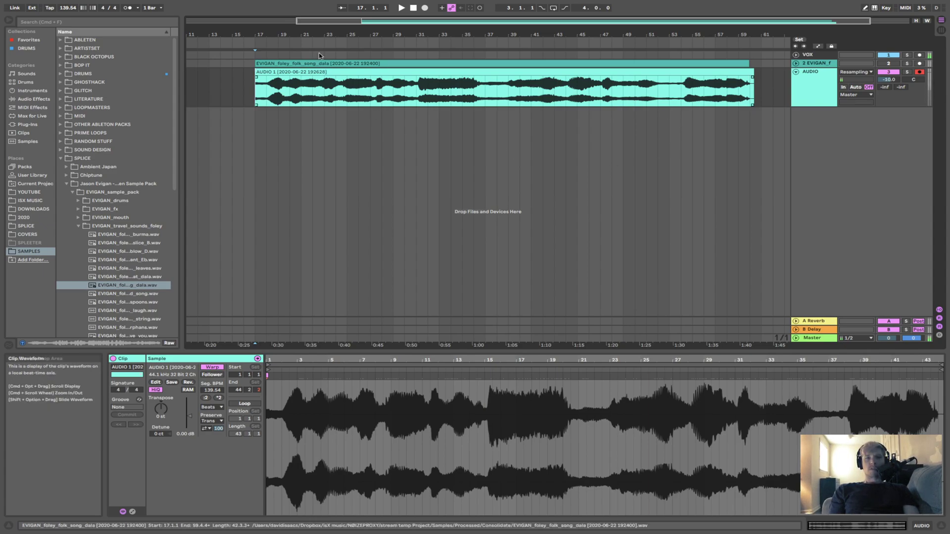
{"action": "left_click_drag", "start_coordinate": [282, 34], "coordinate": [346, 25]}
{"action": "key", "text": "space"}
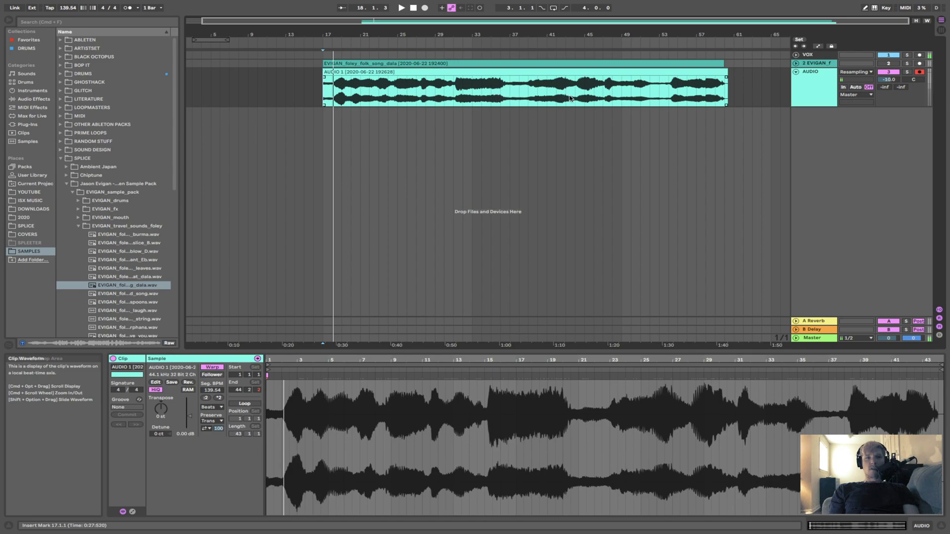
{"action": "left_click_drag", "start_coordinate": [410, 34], "coordinate": [371, 34]}
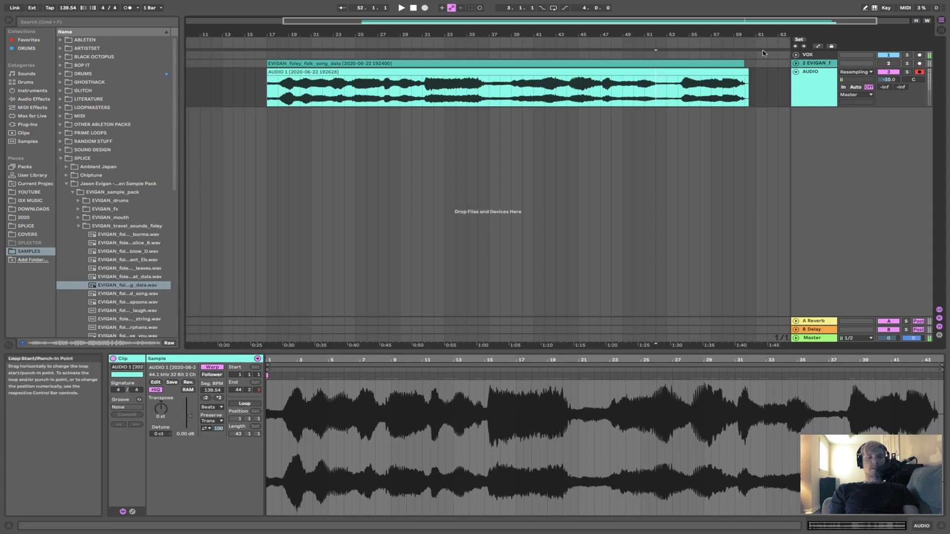
{"action": "key", "text": "space"}
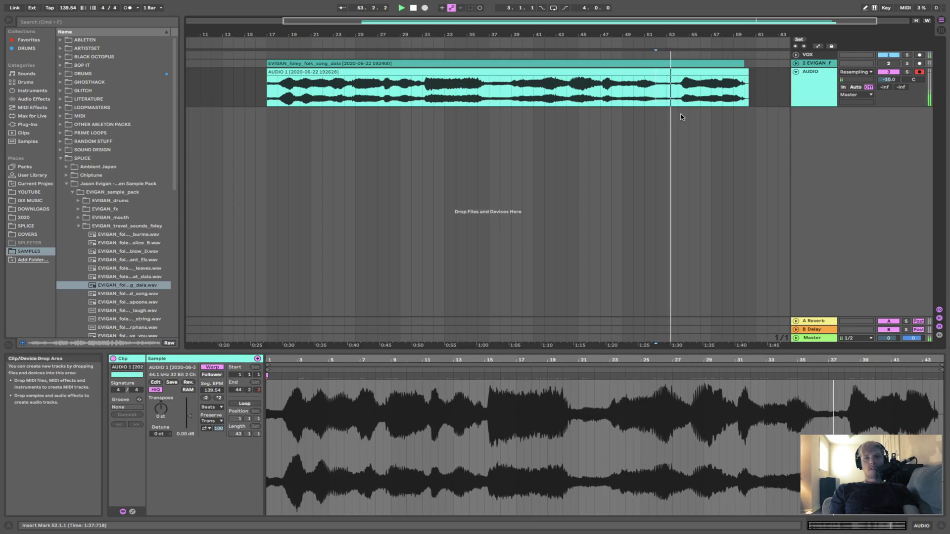
Move the one-bar section at bar 53 of the resampled clip to bar 61 on a duplicate track and consolidate it.
{"action": "left_click_drag", "start_coordinate": [672, 103], "coordinate": [760, 112]}
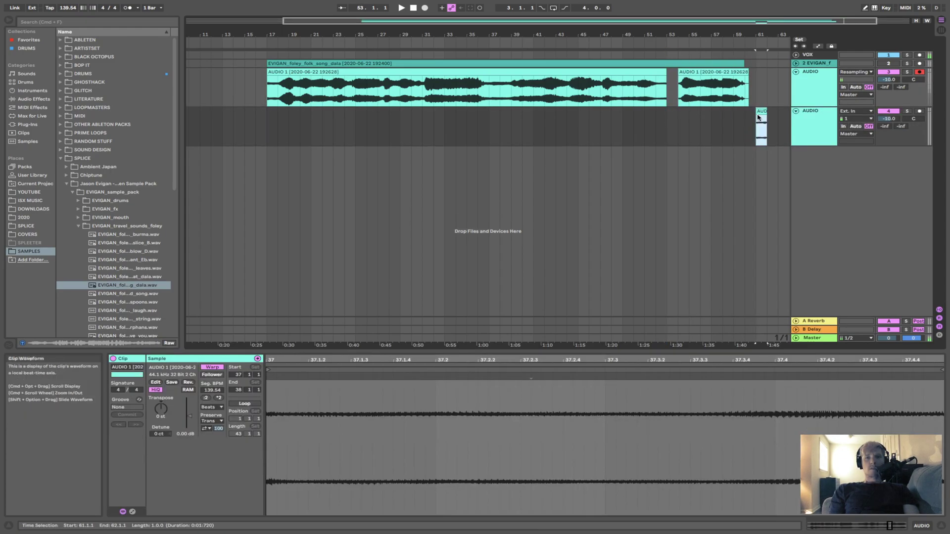
{"action": "key", "text": "space"}
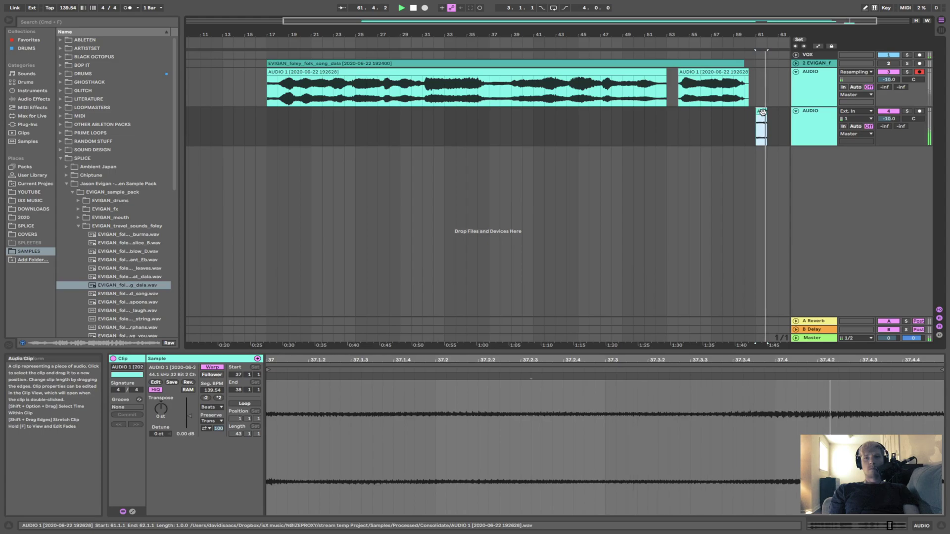
{"action": "key", "text": "super+j"}
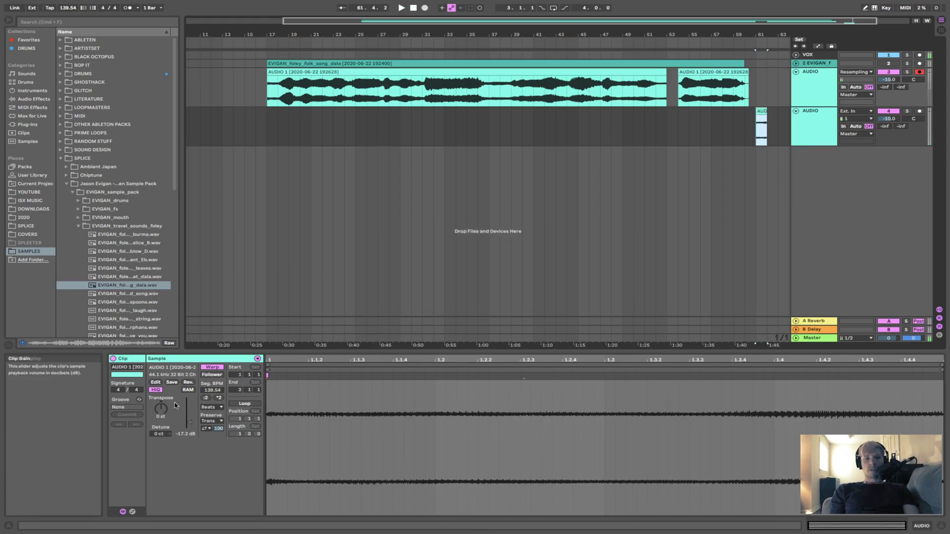
Reset the one-bar clip's gain to 0 dB and lower its track's volume to -20.8 dB.
{"action": "double_click", "coordinate": [189, 423]}
{"action": "key", "text": "space"}
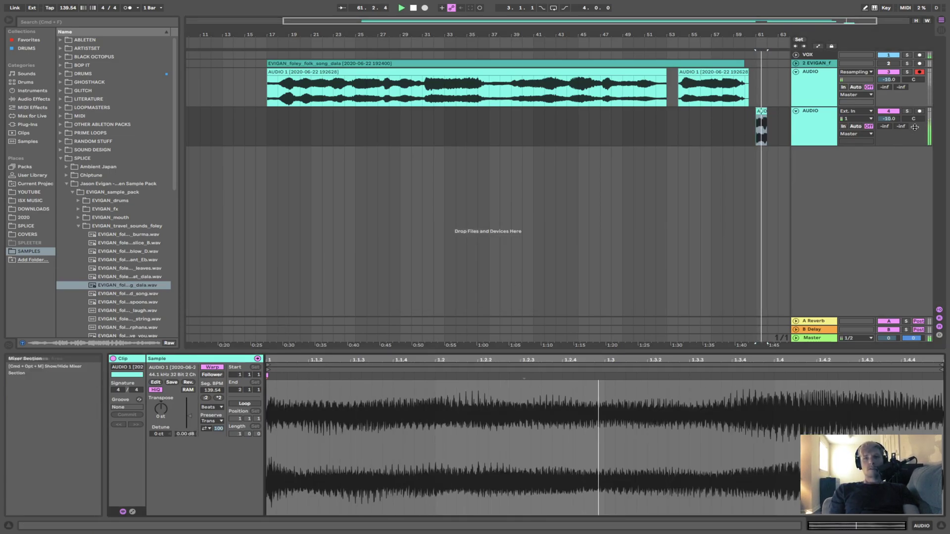
{"action": "left_click_drag", "start_coordinate": [890, 120], "coordinate": [890, 130]}
Add a Saturator, an Overdrive and a Phaser, in that order, to the one-bar clip's track.
{"action": "left_click", "coordinate": [802, 121]}
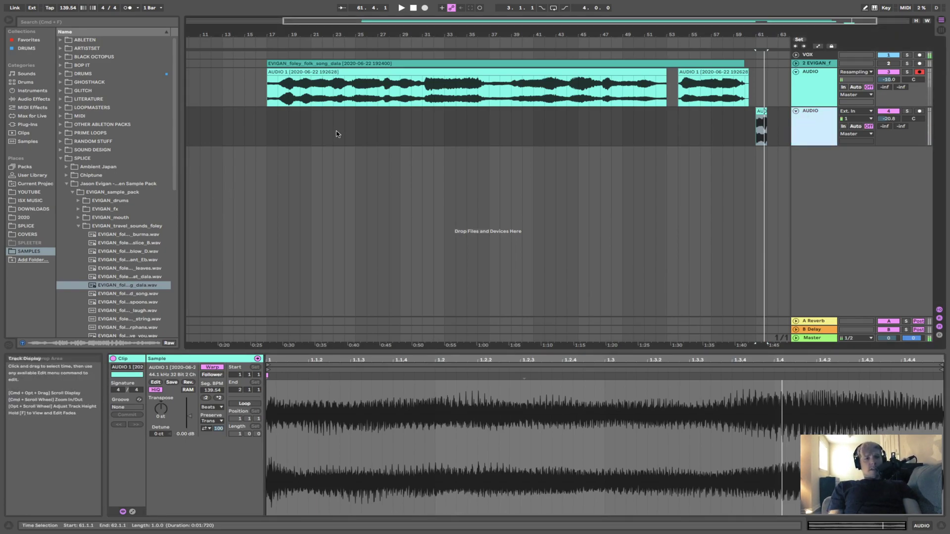
{"action": "left_click", "coordinate": [29, 100]}
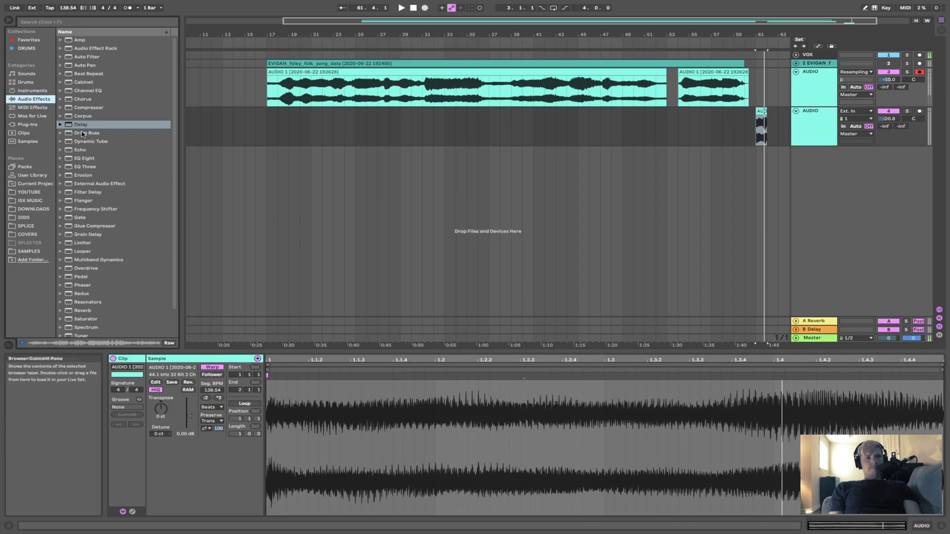
{"action": "left_click_drag", "start_coordinate": [88, 285], "coordinate": [281, 245]}
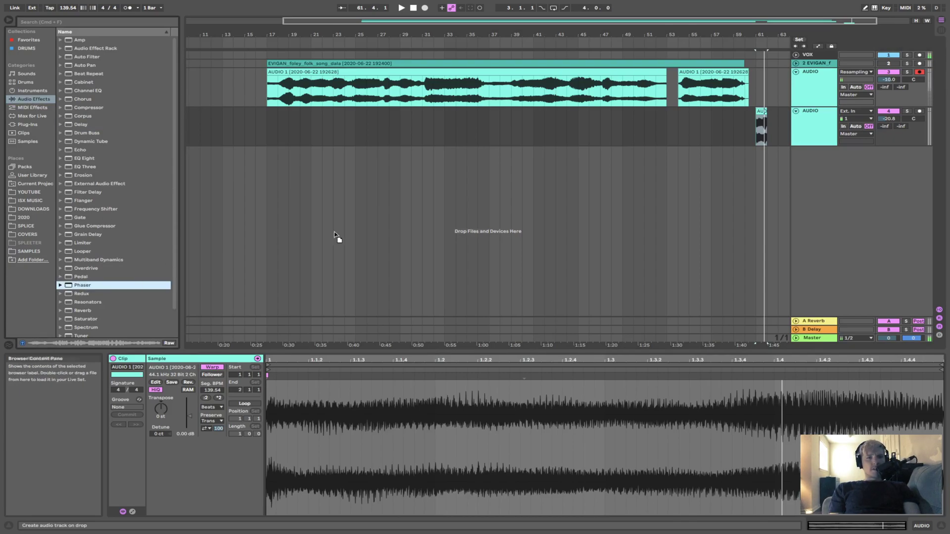
{"action": "left_click_drag", "start_coordinate": [639, 136], "coordinate": [639, 136]}
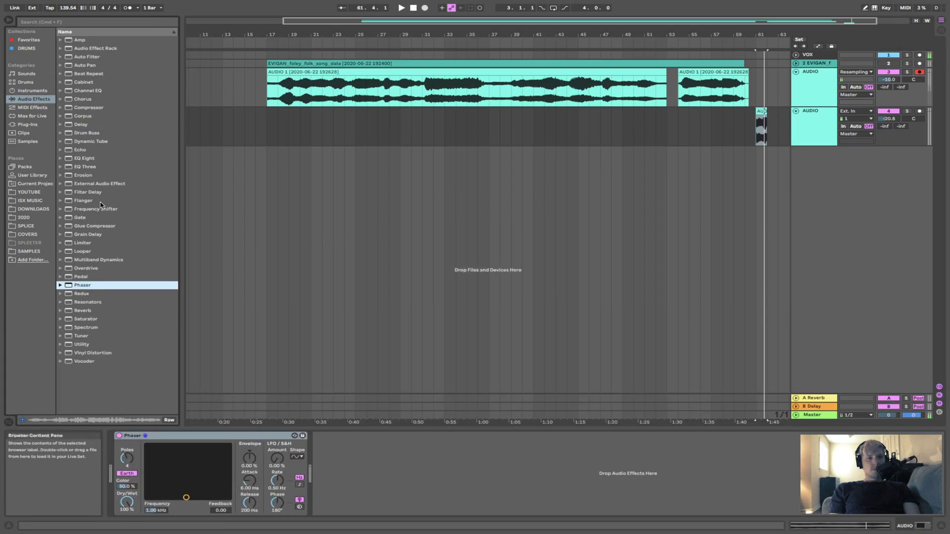
{"action": "left_click", "coordinate": [89, 319]}
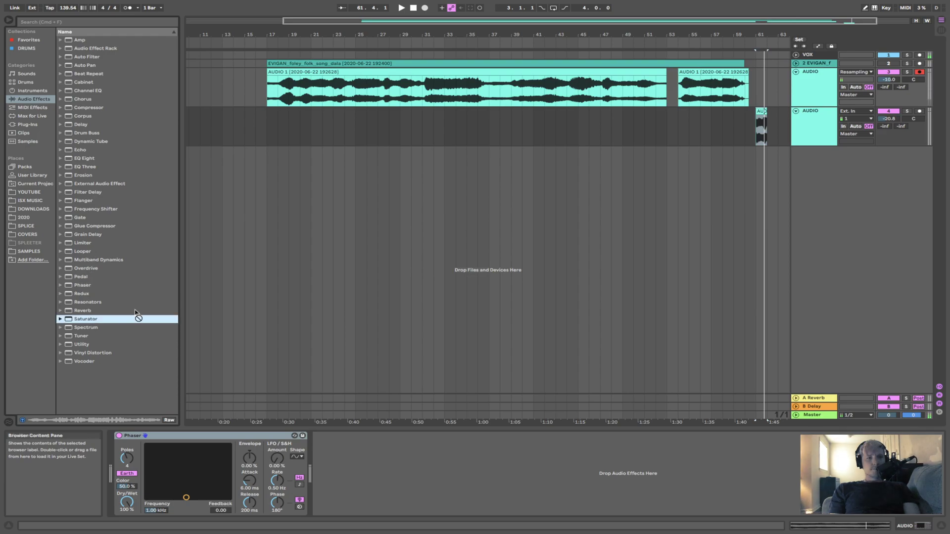
{"action": "left_click_drag", "start_coordinate": [138, 460], "coordinate": [126, 435]}
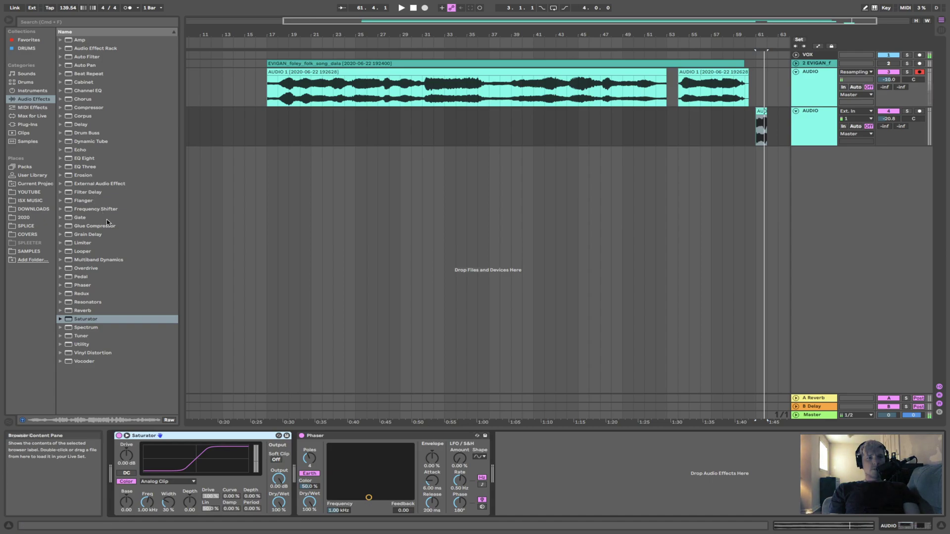
{"action": "left_click_drag", "start_coordinate": [97, 268], "coordinate": [300, 468]}
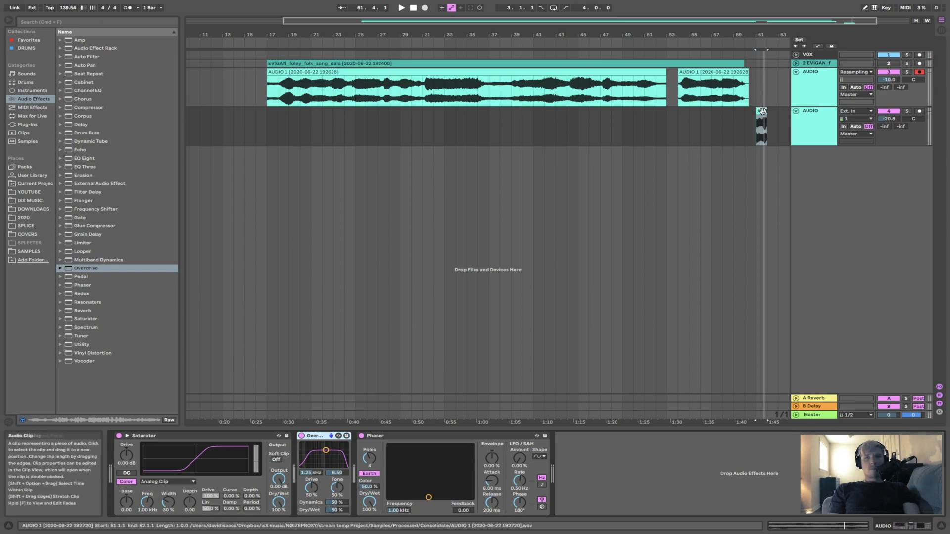
Set the one-bar clip's warp mode to Complex and transpose it to -5 semitones during playback.
{"action": "key", "text": "shift+Tab"}
{"action": "left_click", "coordinate": [211, 407]}
{"action": "left_click", "coordinate": [213, 439]}
{"action": "key", "text": "space"}
{"action": "left_click_drag", "start_coordinate": [163, 415], "coordinate": [164, 410]}
Audition the one-bar clip in the Texture, Tones and Beats warp modes, and return it to Complex.
{"action": "left_click", "coordinate": [211, 407]}
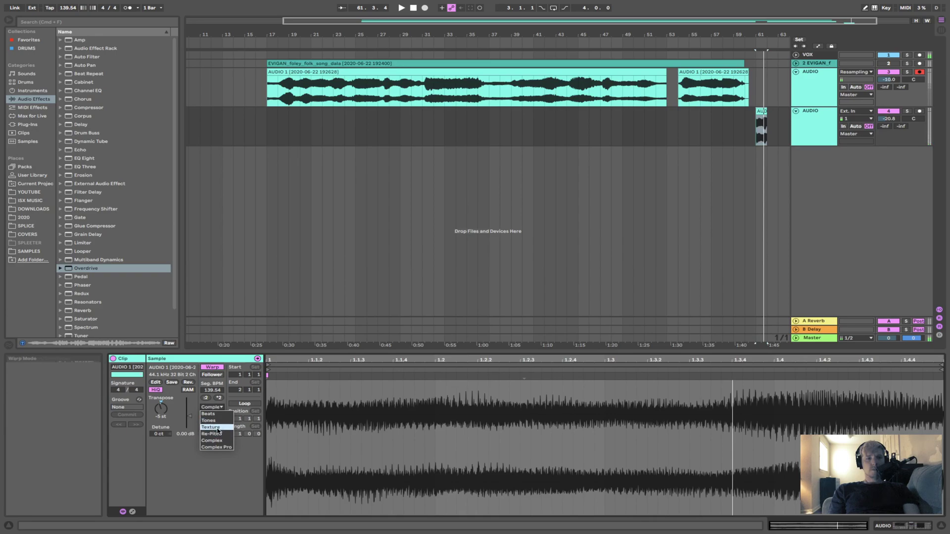
{"action": "left_click", "coordinate": [217, 427]}
{"action": "left_click", "coordinate": [212, 407]}
{"action": "left_click", "coordinate": [213, 421]}
{"action": "key", "text": "space"}
{"action": "left_click", "coordinate": [213, 408]}
{"action": "left_click", "coordinate": [215, 414]}
{"action": "key", "text": "space"}
{"action": "key", "text": "space"}
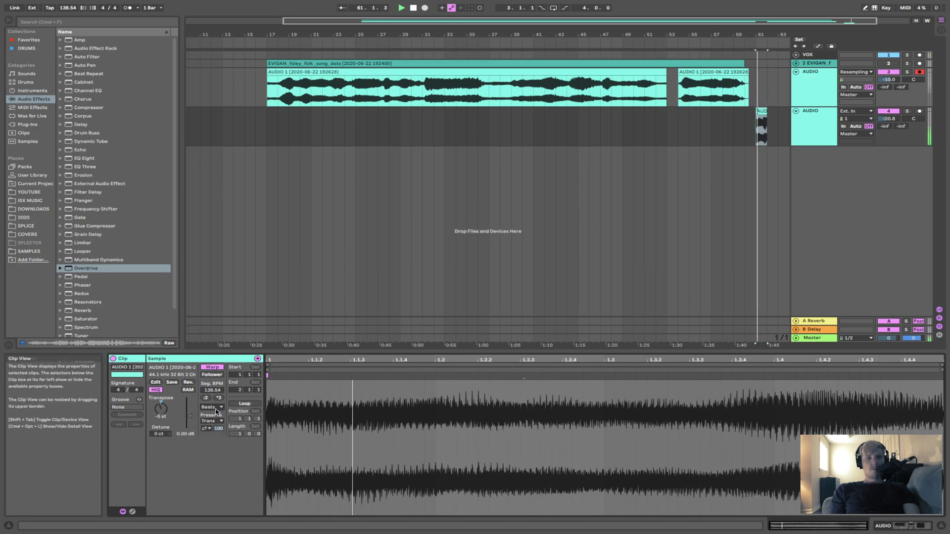
{"action": "left_click", "coordinate": [214, 407]}
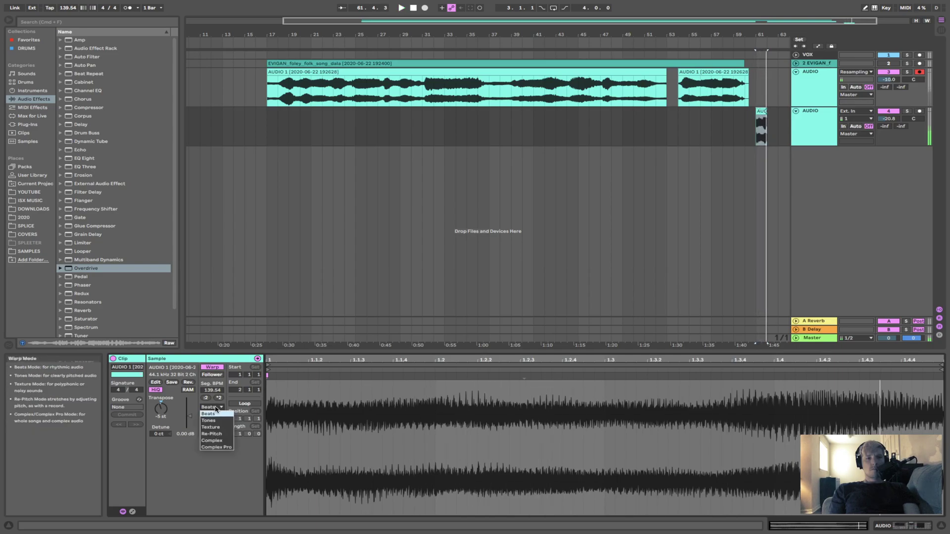
{"action": "left_click", "coordinate": [213, 440]}
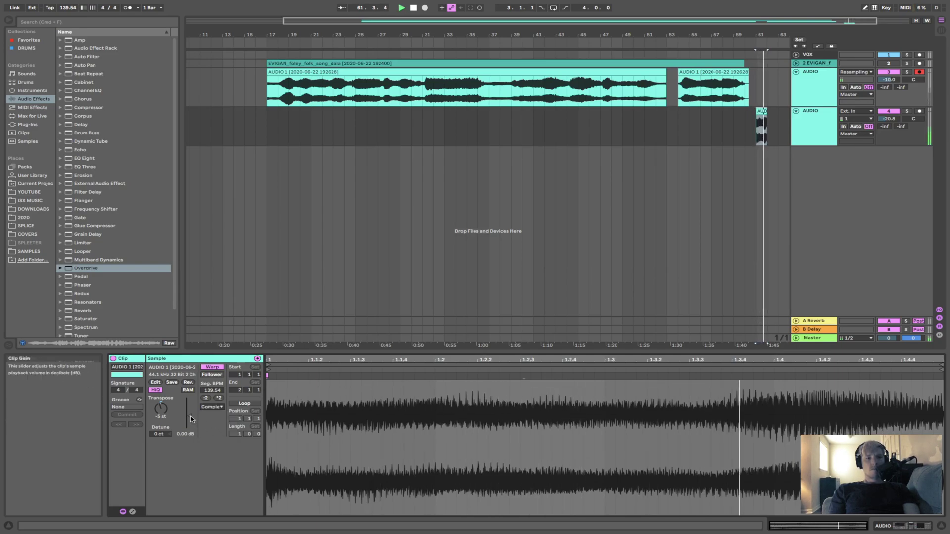
Add a Corpus between the Saturator and the Overdrive on the one-bar clip's track and play the clip.
{"action": "left_click", "coordinate": [161, 409]}
{"action": "key", "text": "Delete"}
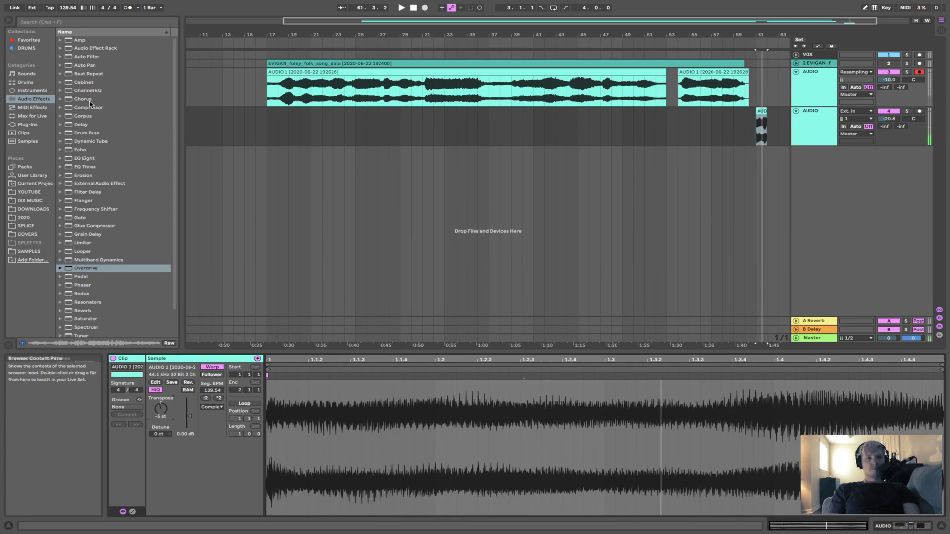
{"action": "left_click_drag", "start_coordinate": [86, 116], "coordinate": [158, 118]}
{"action": "left_click_drag", "start_coordinate": [590, 394], "coordinate": [299, 458]}
{"action": "key", "text": "space"}
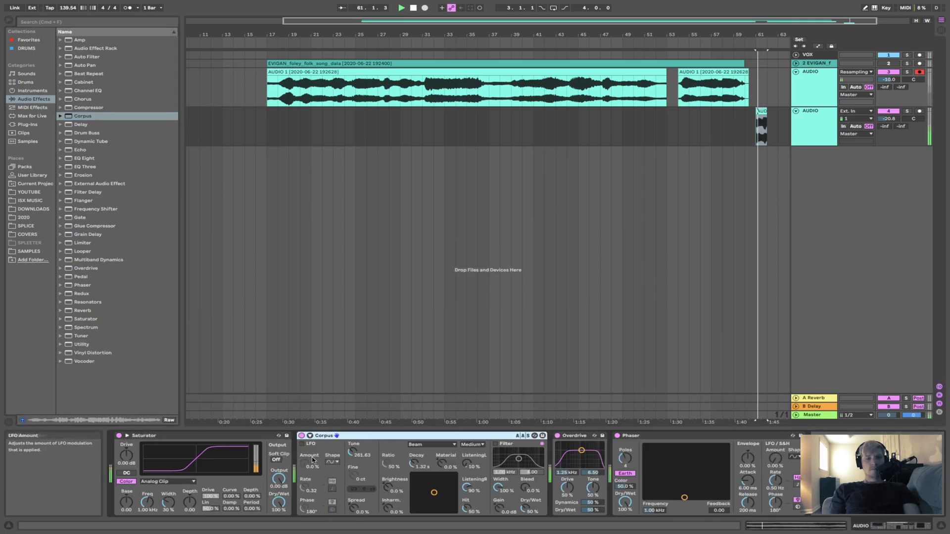
Lower Corpus's Tune frequency to about 98 Hz while the one-bar clip loops.
{"action": "left_click", "coordinate": [354, 453]}
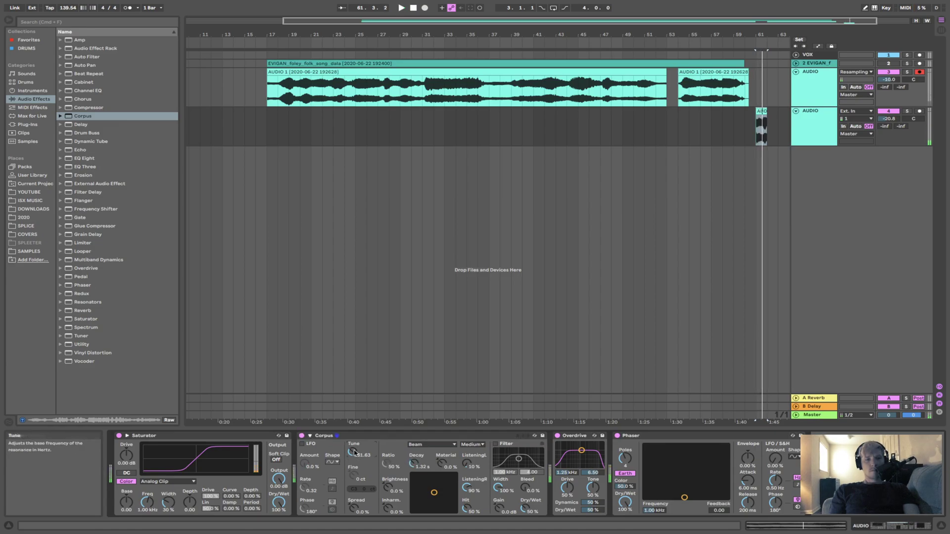
{"action": "key", "text": "space"}
{"action": "left_click_drag", "start_coordinate": [355, 452], "coordinate": [354, 454]}
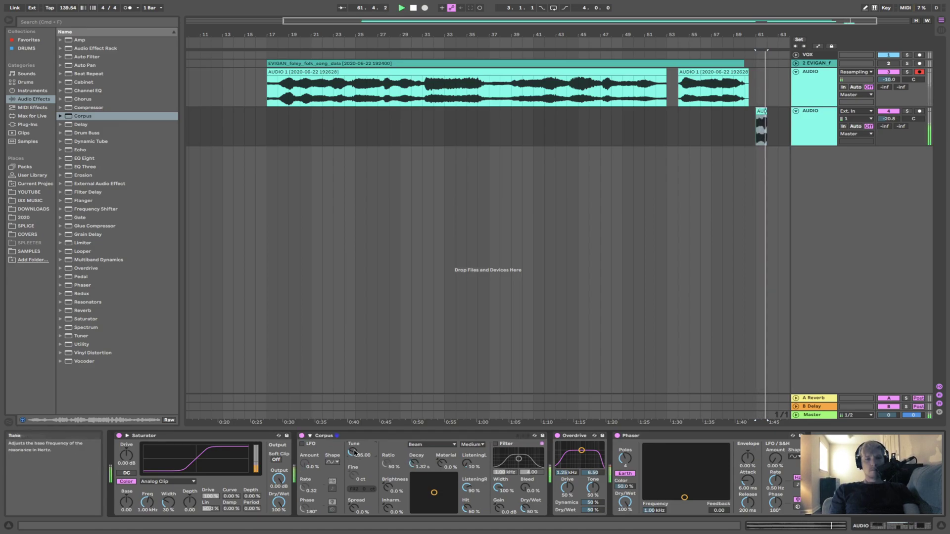
{"action": "key", "text": "space"}
{"action": "key", "text": "space"}
{"action": "left_click_drag", "start_coordinate": [354, 452], "coordinate": [355, 453]}
Try Corpus's Plate and Pipe resonators and lower its Tune frequency to 46.22 Hz.
{"action": "left_click", "coordinate": [429, 444]}
{"action": "left_click", "coordinate": [434, 480]}
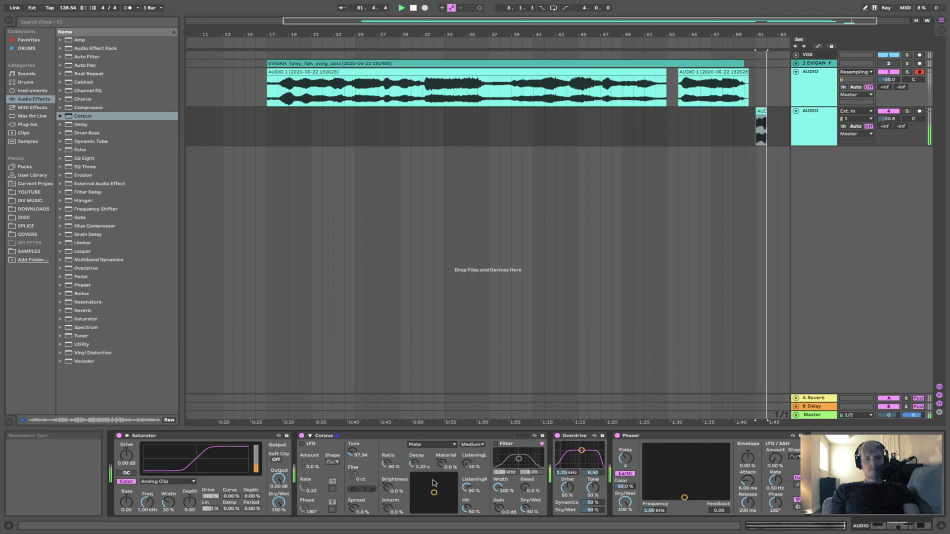
{"action": "left_click", "coordinate": [429, 444]}
{"action": "left_click", "coordinate": [430, 484]}
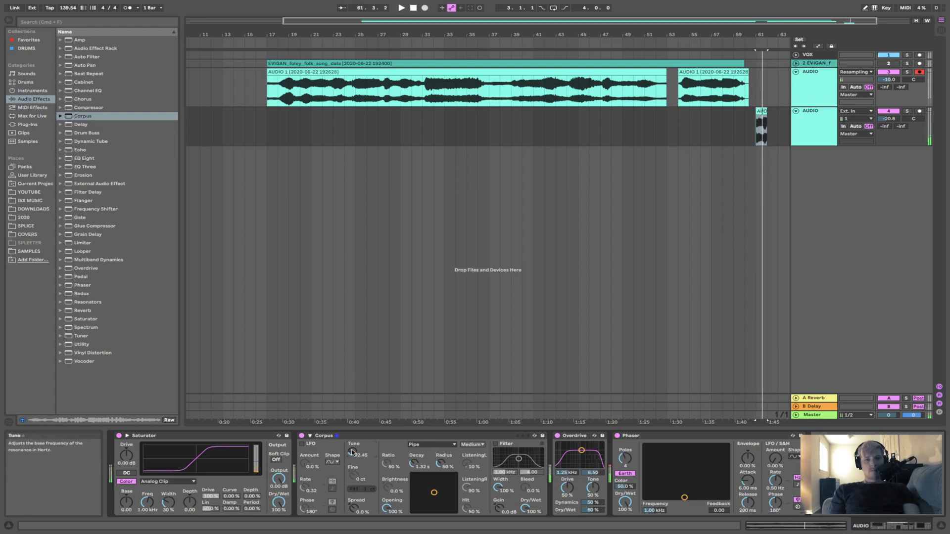
{"action": "left_click_drag", "start_coordinate": [353, 453], "coordinate": [352, 453]}
{"action": "key", "text": "space"}
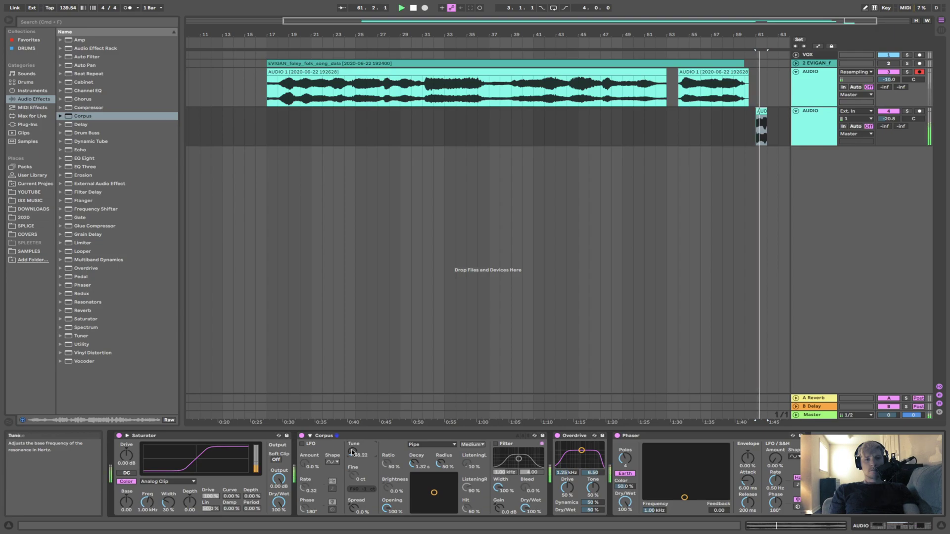
Switch Corpus to the Membrane resonator and lower its Brightness and Inharmonics to -100%.
{"action": "left_click", "coordinate": [429, 444]}
{"action": "left_click", "coordinate": [430, 471]}
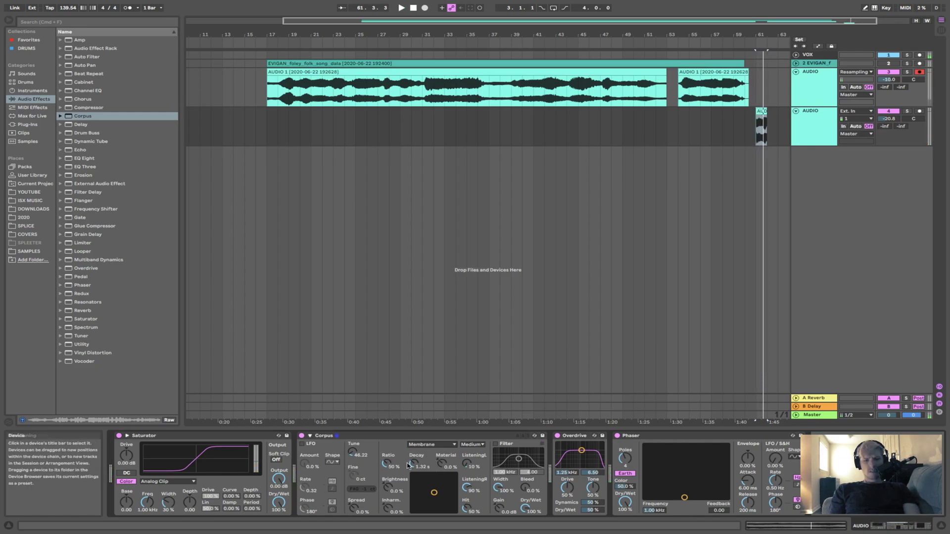
{"action": "key", "text": "space"}
{"action": "left_click_drag", "start_coordinate": [388, 488], "coordinate": [387, 525]}
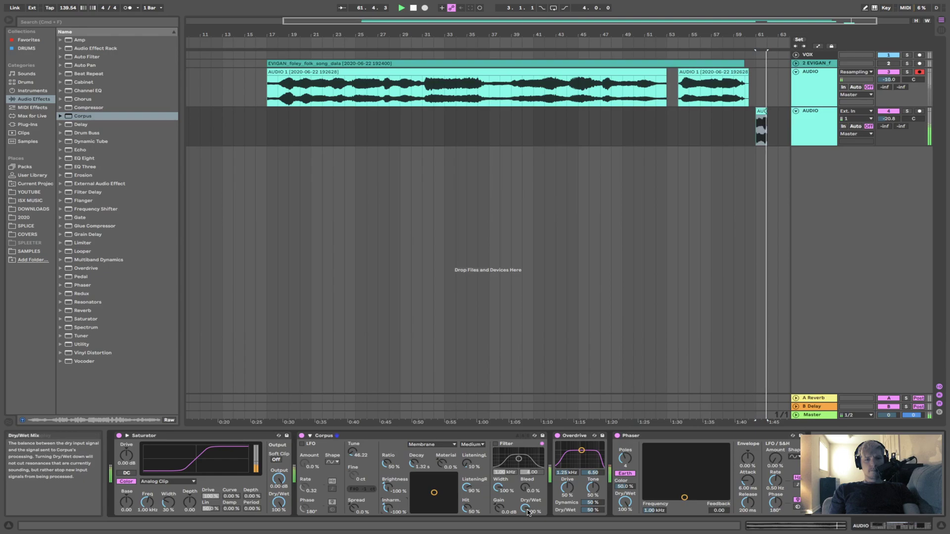
Bypass the Overdrive and set Corpus's resonance quality to Full.
{"action": "left_click", "coordinate": [557, 436]}
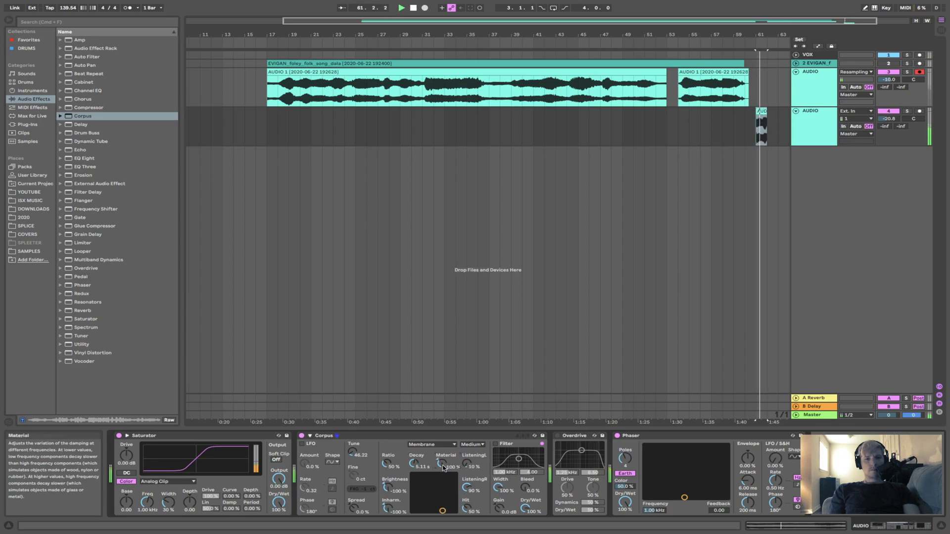
{"action": "left_click", "coordinate": [472, 444]}
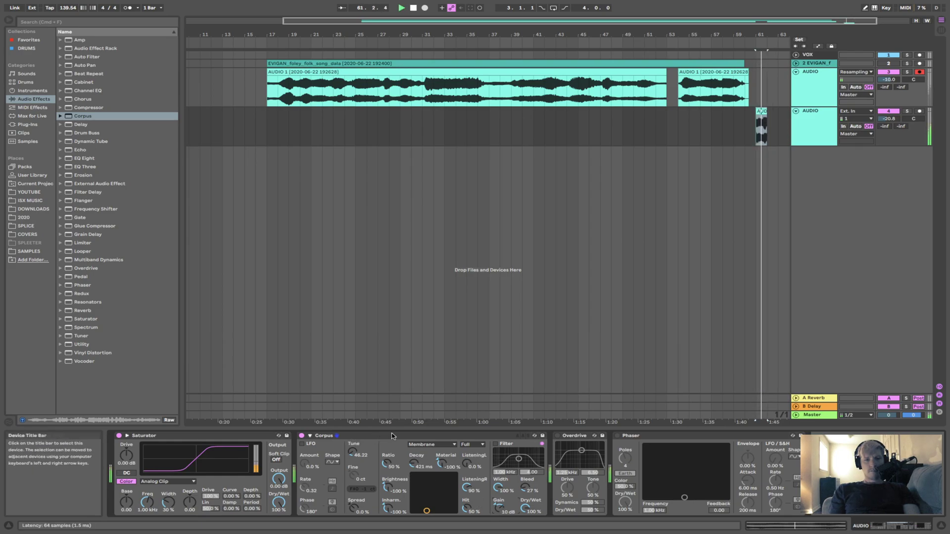
Audition Corpus's String, Marimba, Beam, Plate, Tube and Pipe resonators, and return it to Membrane.
{"action": "left_click", "coordinate": [428, 447]}
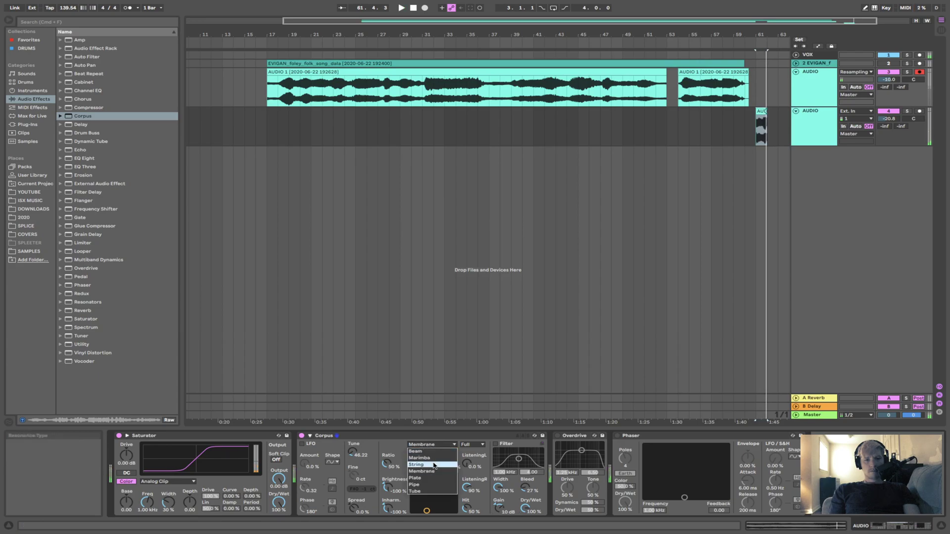
{"action": "left_click", "coordinate": [434, 465]}
{"action": "left_click", "coordinate": [428, 448]}
{"action": "left_click", "coordinate": [427, 456]}
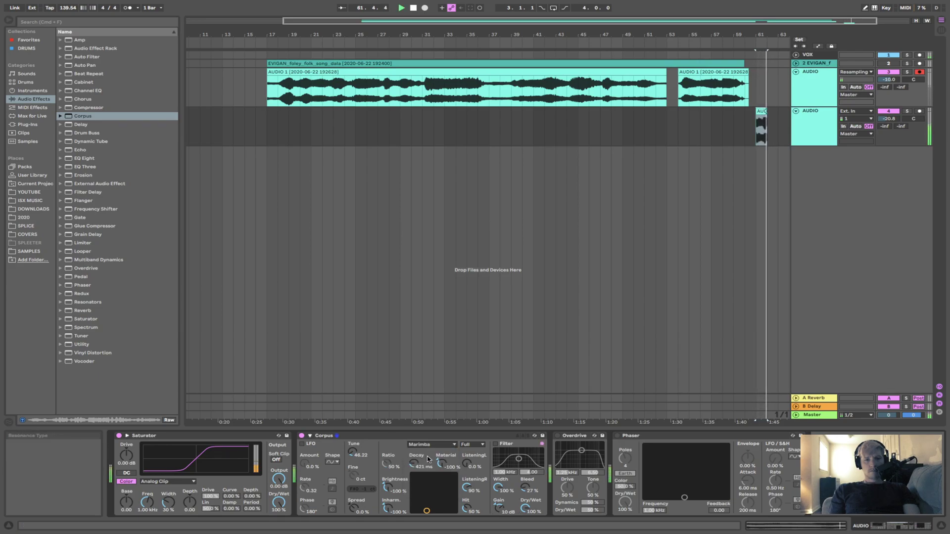
{"action": "left_click", "coordinate": [428, 446]}
{"action": "left_click", "coordinate": [428, 447]}
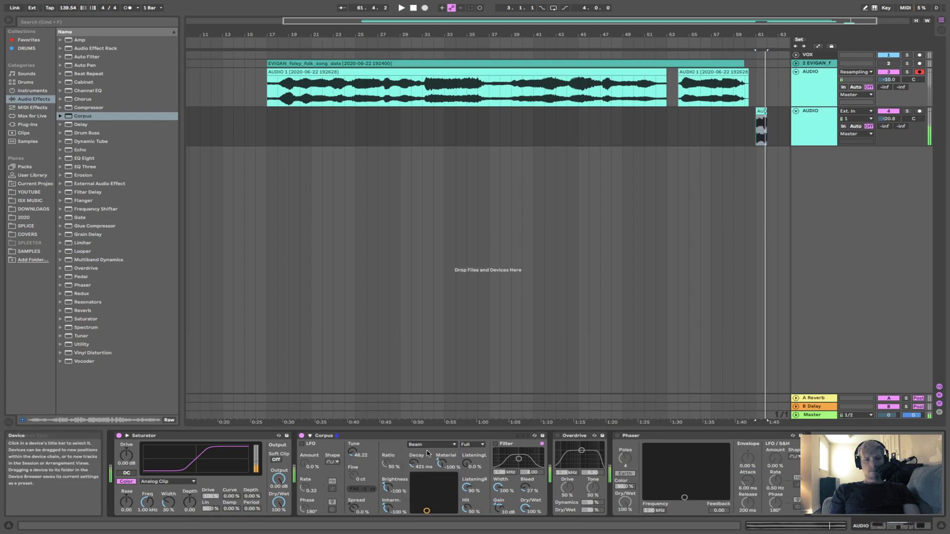
{"action": "left_click", "coordinate": [428, 447]}
{"action": "left_click", "coordinate": [429, 470]}
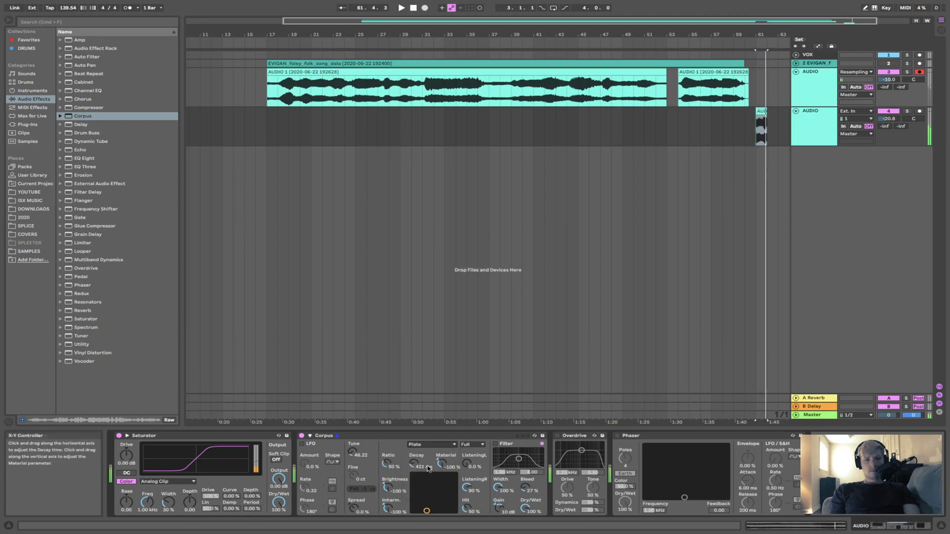
{"action": "left_click", "coordinate": [429, 446]}
{"action": "left_click", "coordinate": [428, 476]}
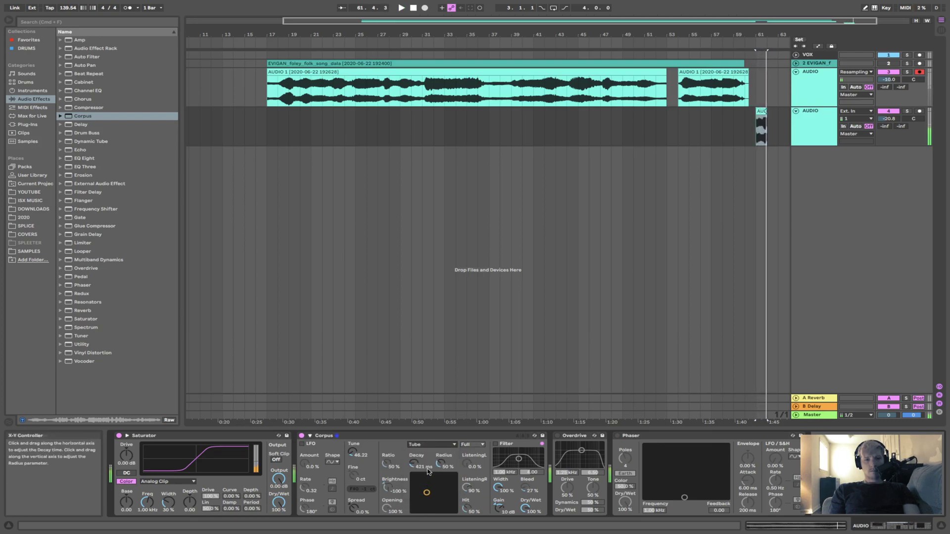
{"action": "left_click", "coordinate": [429, 446]}
{"action": "left_click", "coordinate": [428, 485]}
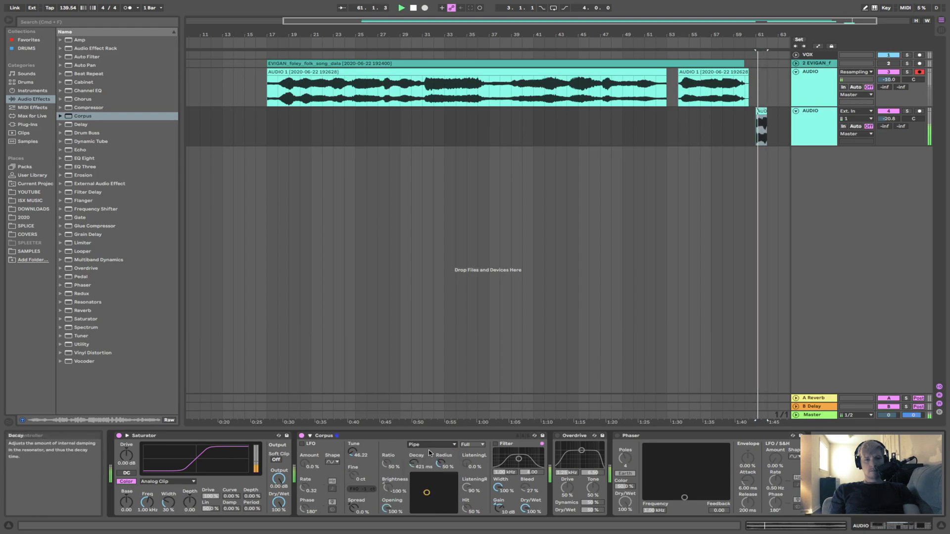
{"action": "left_click", "coordinate": [429, 446]}
{"action": "left_click", "coordinate": [428, 465]}
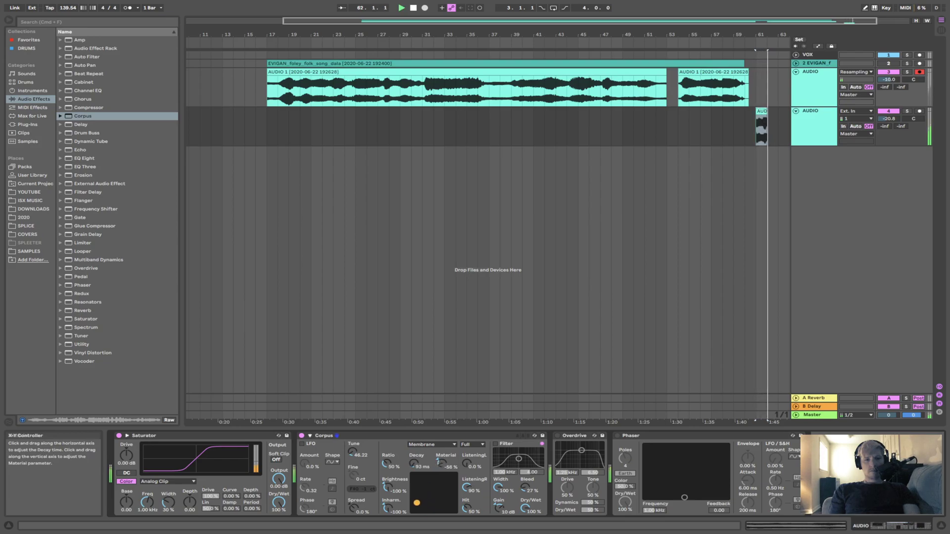
Lower Corpus's Spread to -100% and play the one-bar clip with the Overdrive and Phaser switched back on.
{"action": "left_click_drag", "start_coordinate": [370, 505], "coordinate": [370, 524]}
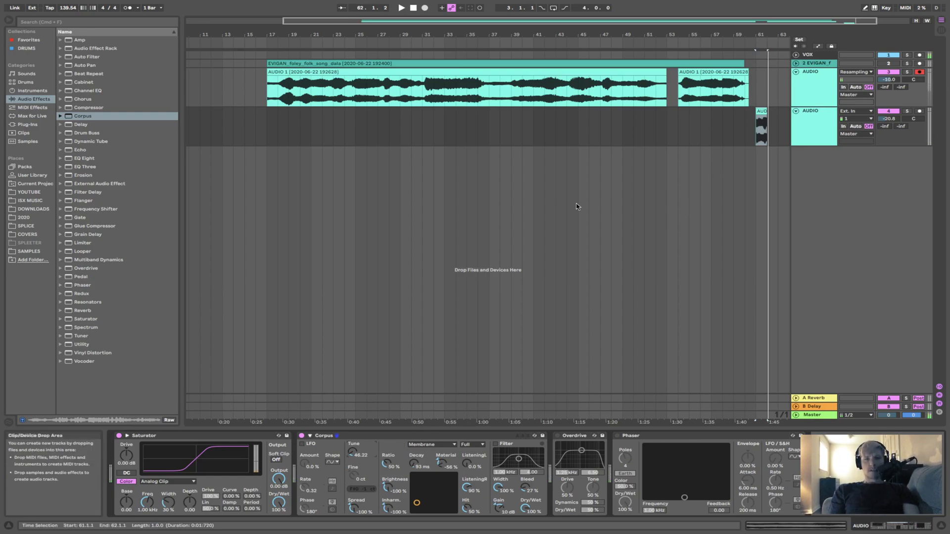
{"action": "scroll", "coordinate": [540, 208], "scroll_direction": "right", "scroll_amount": 2}
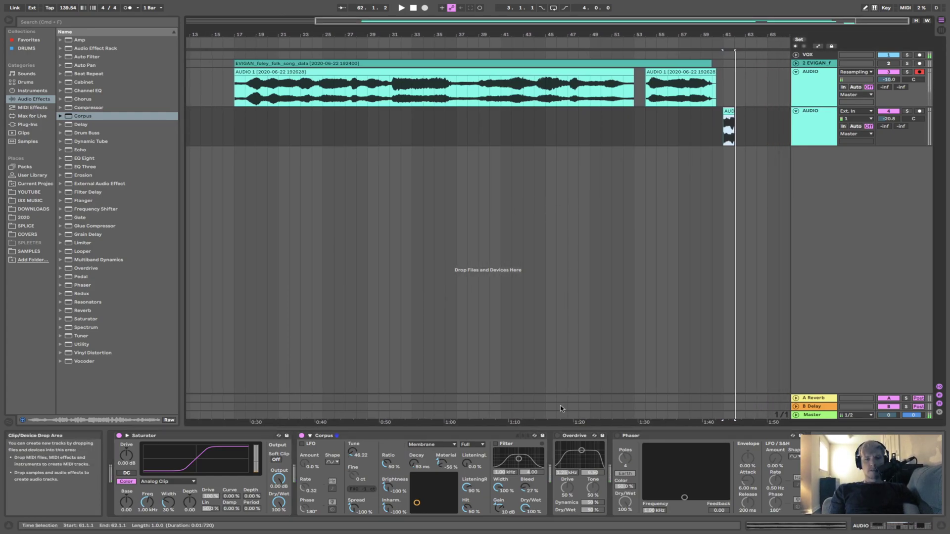
{"action": "key", "text": "space"}
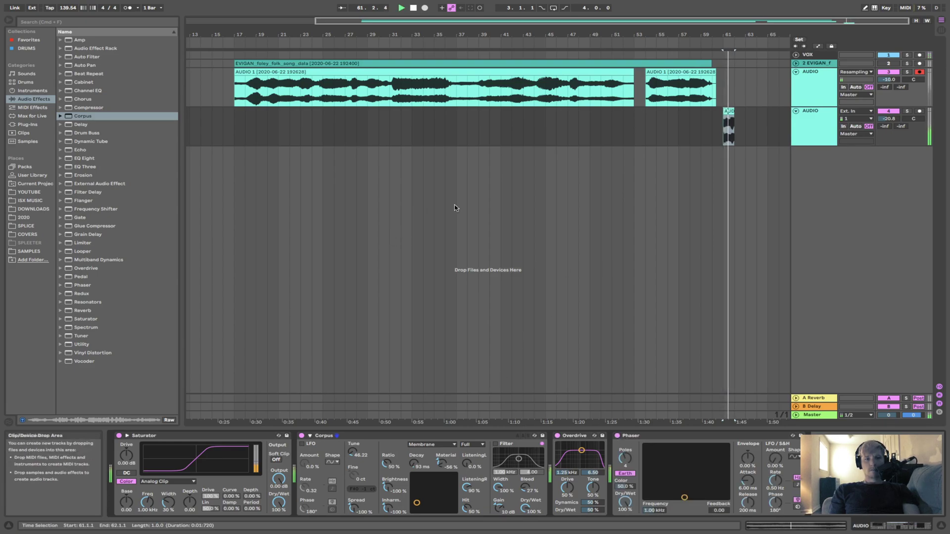
{"action": "key", "text": "space"}
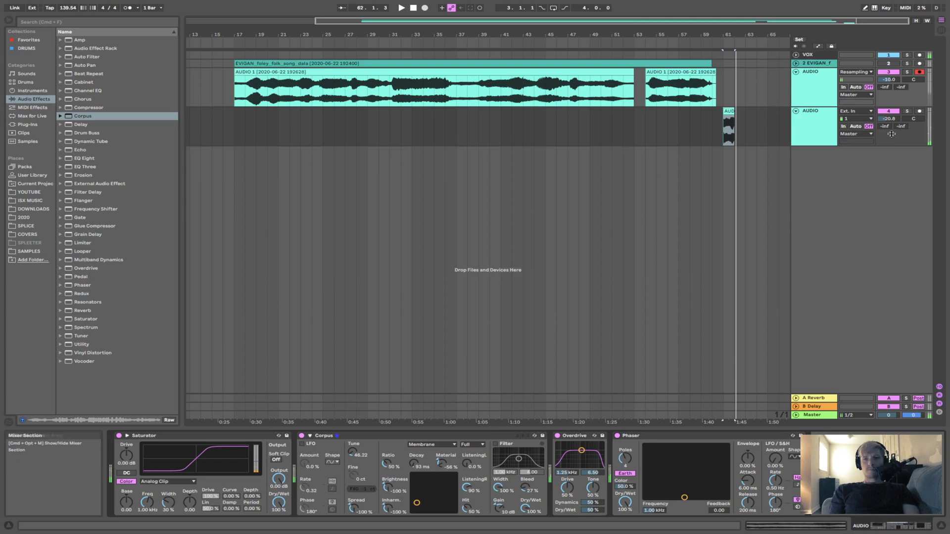
Deactivate the one-bar clip's track and collapse it.
{"action": "left_click", "coordinate": [819, 112]}
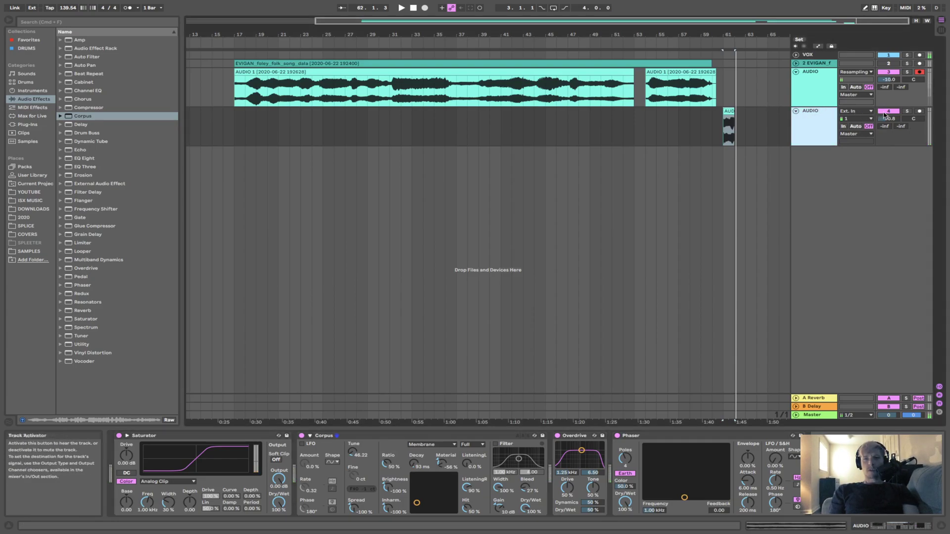
{"action": "key", "text": "0"}
{"action": "left_click_drag", "start_coordinate": [821, 140], "coordinate": [828, 102]}
Play the long resampled clip, split out bars 19 to 22, and move that slice onto a new audio track.
{"action": "left_click", "coordinate": [569, 73]}
{"action": "key", "text": "space"}
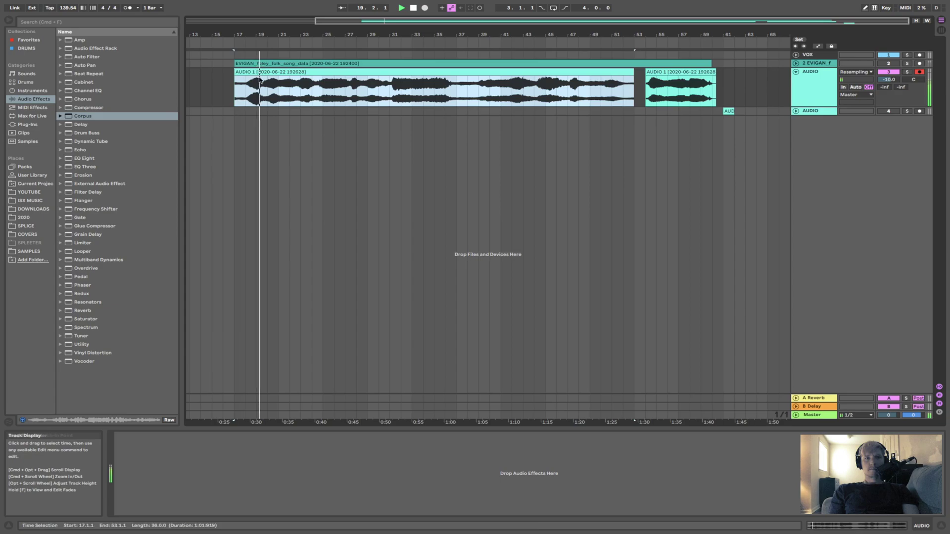
{"action": "left_click_drag", "start_coordinate": [259, 97], "coordinate": [286, 98]}
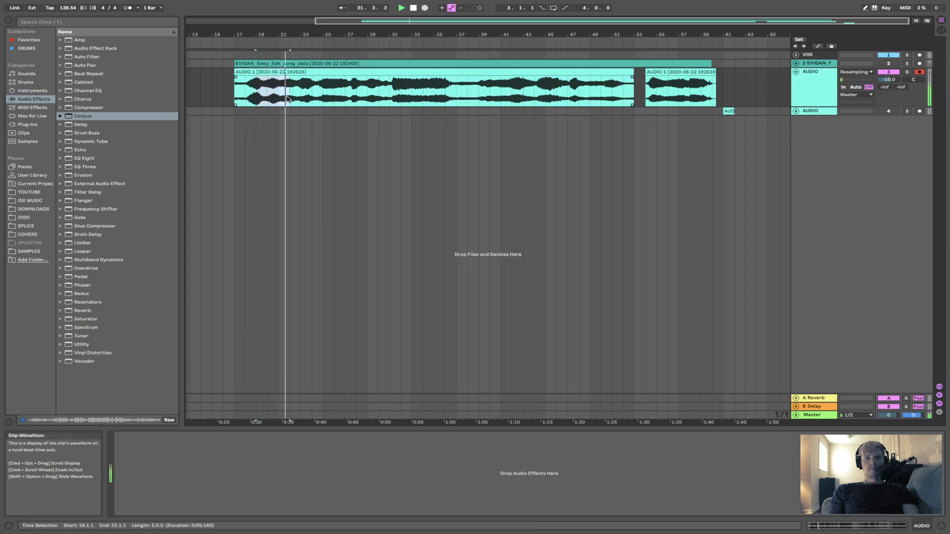
{"action": "key", "text": "super+e"}
{"action": "left_click_drag", "start_coordinate": [277, 73], "coordinate": [281, 130]}
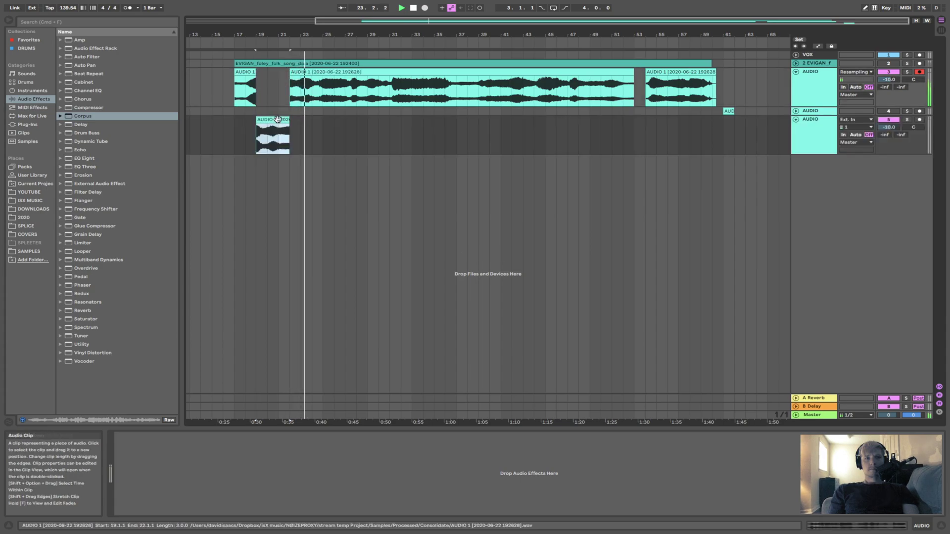
Move bars 25 to 28 of the long clip onto the slice track, and the one-bar slice at bar 35 to bar 29 there.
{"action": "left_click", "coordinate": [321, 95]}
{"action": "left_click_drag", "start_coordinate": [321, 95], "coordinate": [347, 129]}
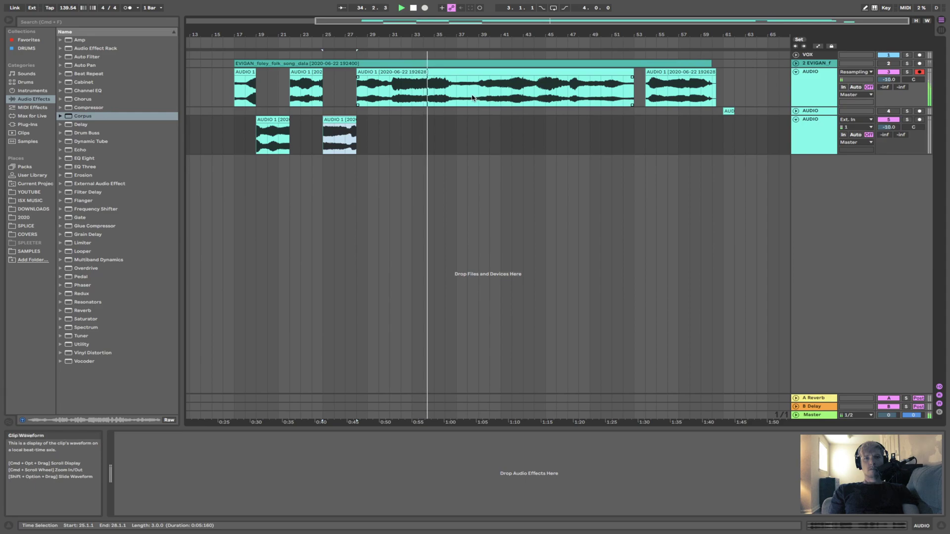
{"action": "left_click", "coordinate": [442, 96]}
{"action": "left_click_drag", "start_coordinate": [441, 97], "coordinate": [365, 133]}
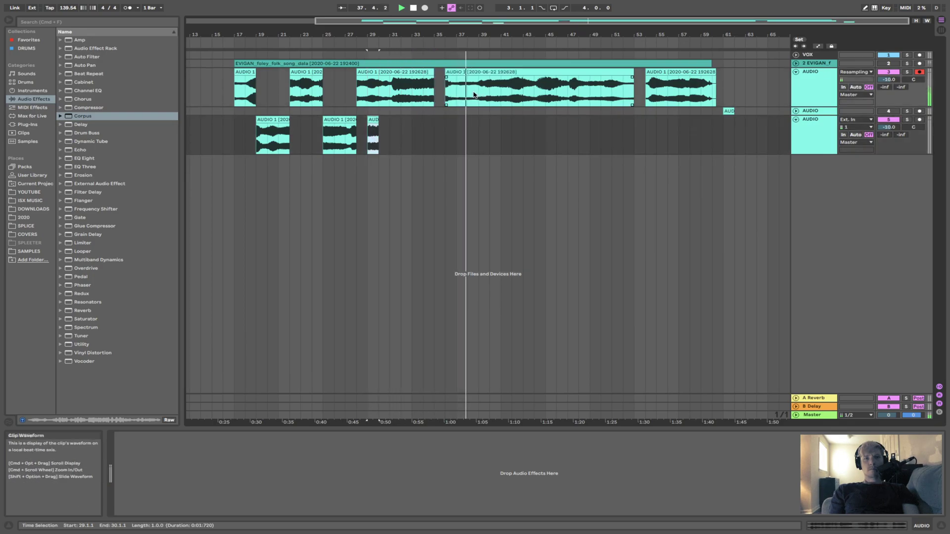
Move the one-bar slice at bar 37 to bar 31 and the two-bar slice at bar 41 to bar 33 on the slice track.
{"action": "left_click", "coordinate": [453, 79]}
{"action": "left_click_drag", "start_coordinate": [452, 79], "coordinate": [395, 144]}
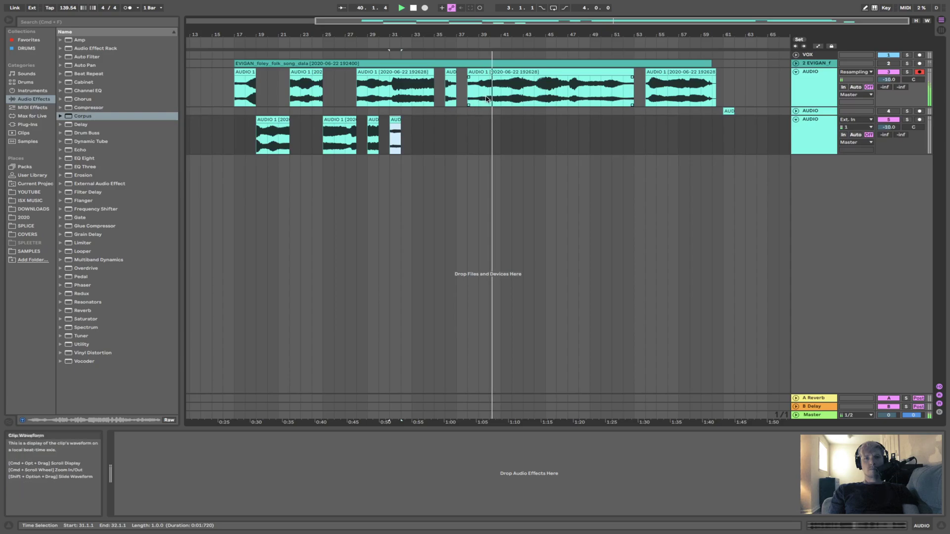
{"action": "left_click", "coordinate": [507, 96]}
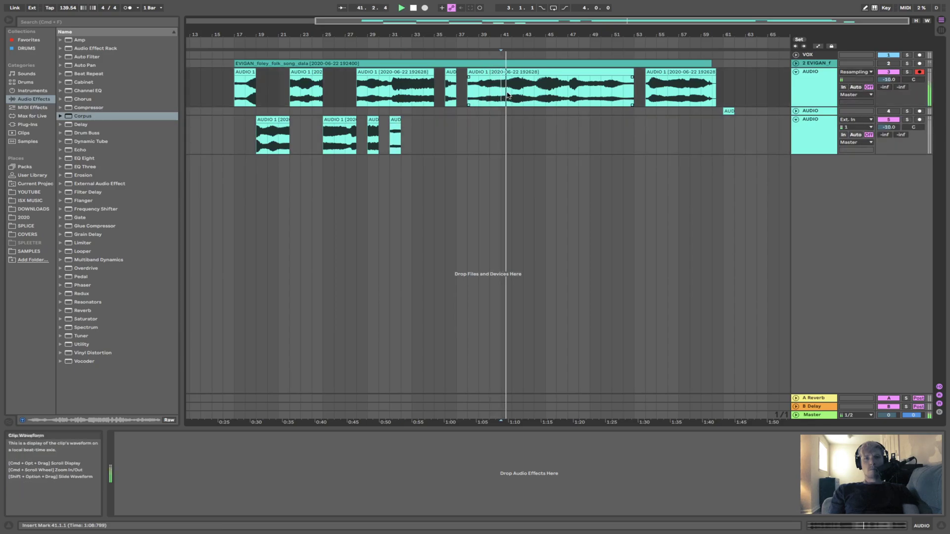
{"action": "left_click_drag", "start_coordinate": [513, 98], "coordinate": [425, 141]}
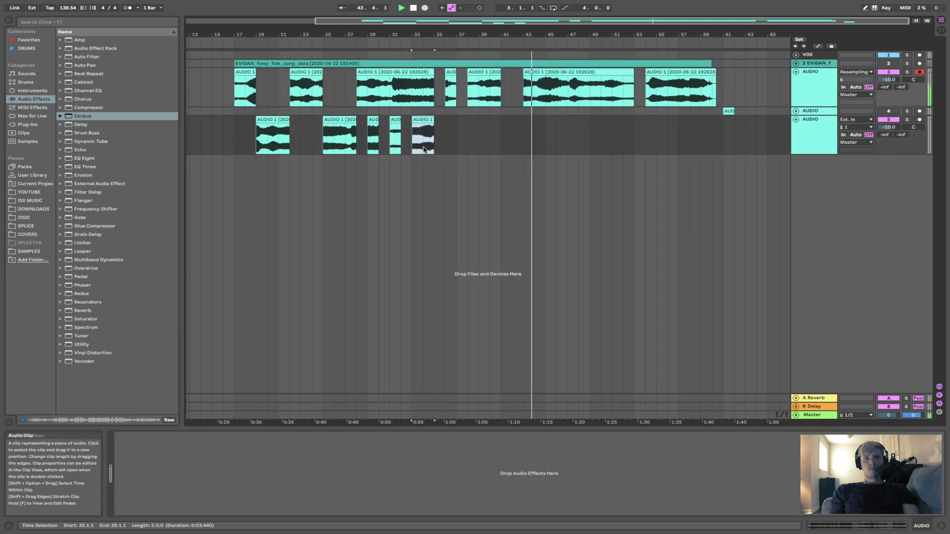
Move the two-bar slice at bar 43 to bar 22 on the slice track and close the gaps so all slices run from bar 19 to 31.
{"action": "left_click_drag", "start_coordinate": [535, 96], "coordinate": [308, 138]}
{"action": "left_click", "coordinate": [550, 99]}
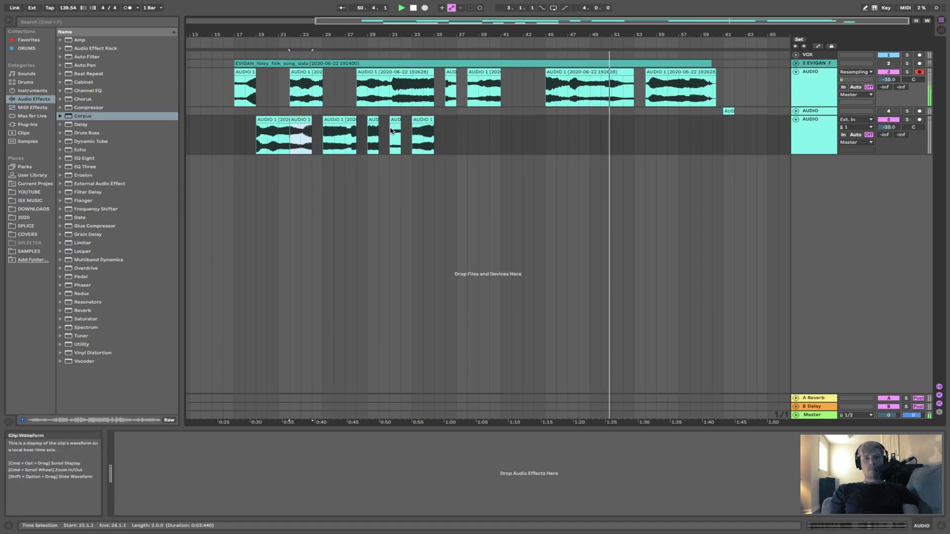
{"action": "left_click_drag", "start_coordinate": [395, 131], "coordinate": [319, 130]}
{"action": "mouse_move", "coordinate": [374, 120]}
{"action": "left_mouse_down"}
{"action": "mouse_move", "coordinate": [366, 121]}
{"action": "mouse_move", "coordinate": [410, 120]}
{"action": "mouse_move", "coordinate": [381, 123]}
{"action": "left_mouse_up"}
Audition the shorter resampled clip from bar 57.
{"action": "left_click", "coordinate": [675, 73]}
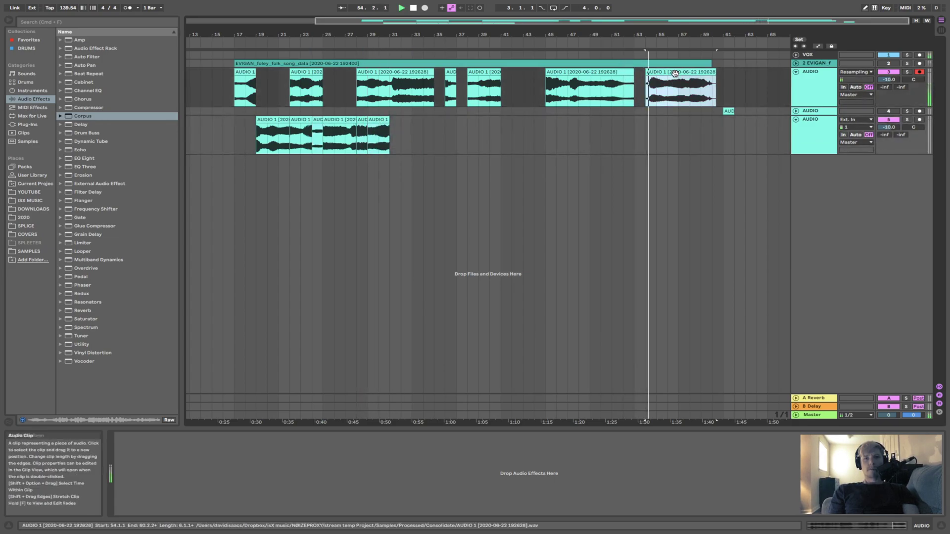
{"action": "left_click", "coordinate": [678, 92]}
{"action": "key", "text": "space"}
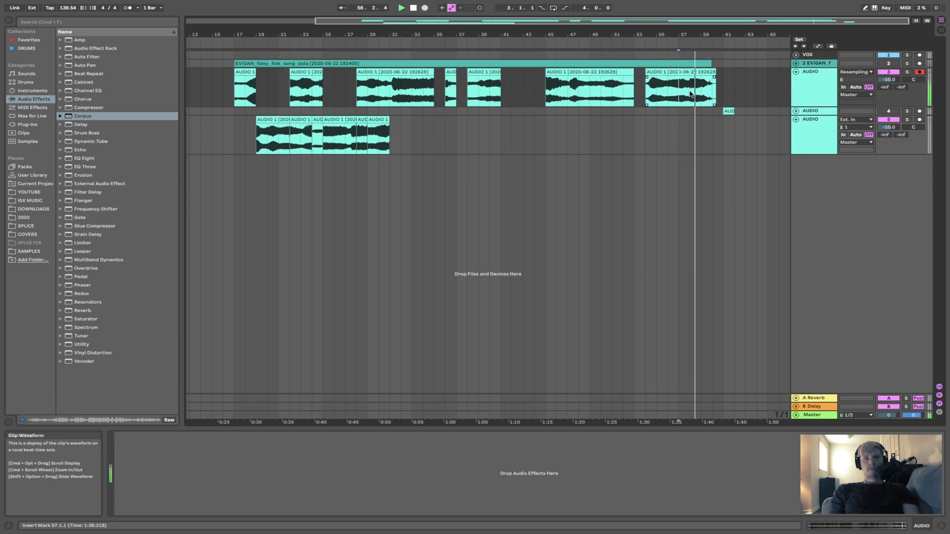
{"action": "key", "text": "space"}
Crossfade the arranged slices where they meet at bars 22, 24 and 25.
{"action": "left_click", "coordinate": [379, 121]}
{"action": "left_click", "coordinate": [268, 119], "text": "shift"}
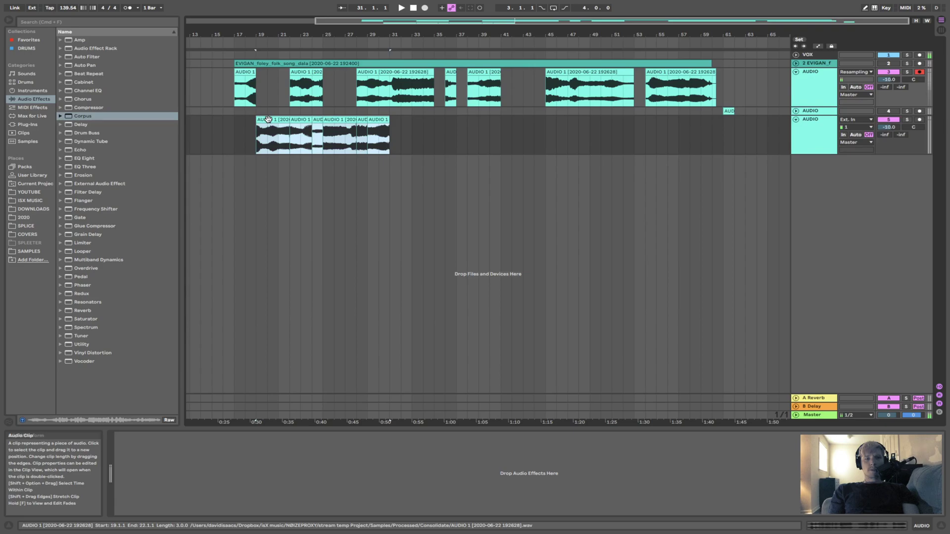
{"action": "key", "text": "z"}
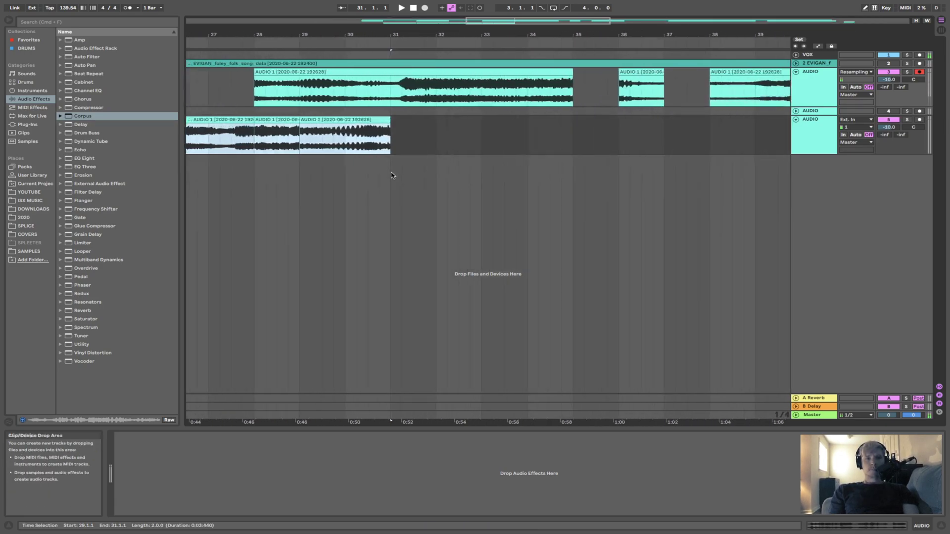
{"action": "scroll", "coordinate": [390, 175], "scroll_direction": "left", "scroll_amount": 3}
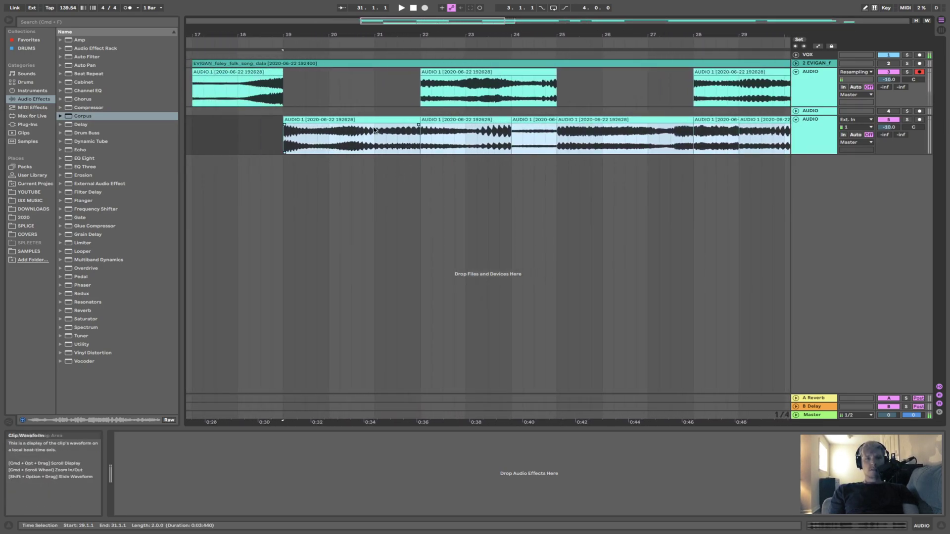
{"action": "left_click", "coordinate": [416, 126]}
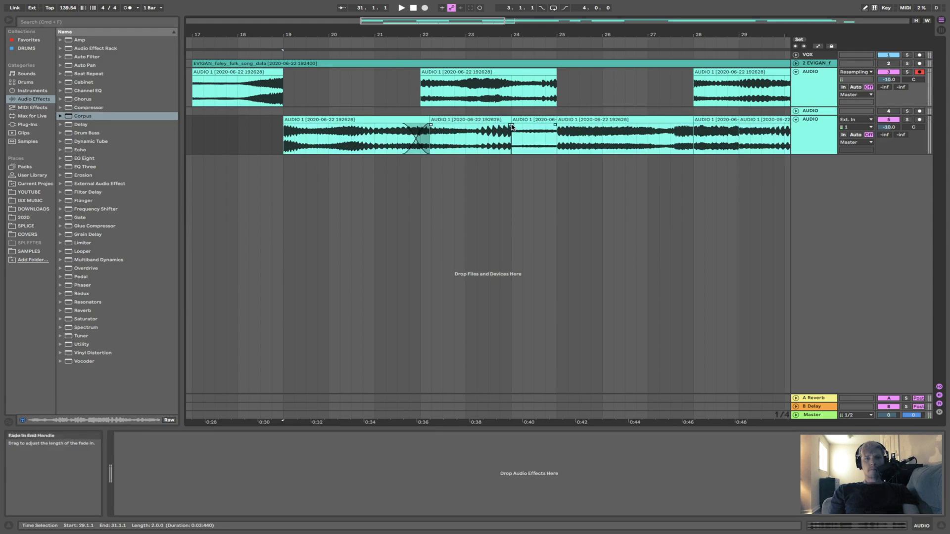
{"action": "left_click_drag", "start_coordinate": [512, 126], "coordinate": [519, 127]}
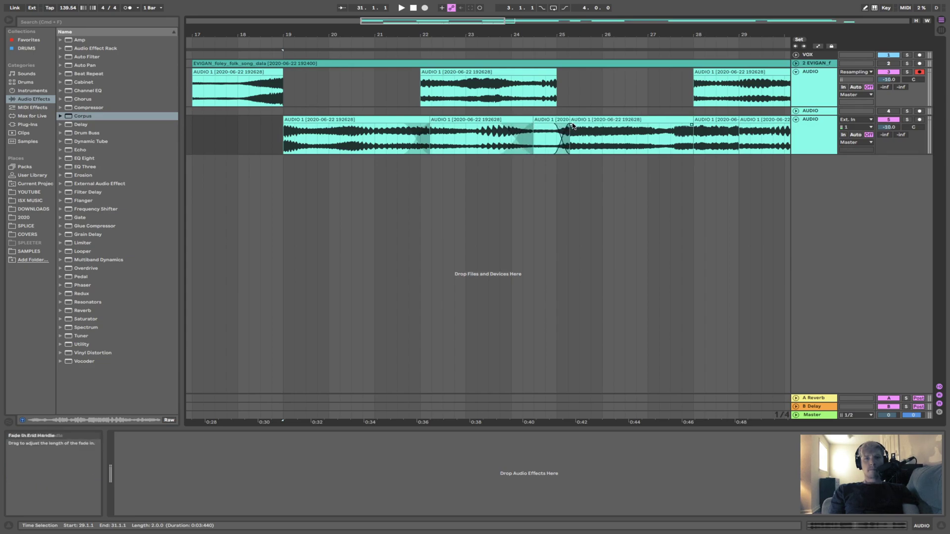
Crossfade the remaining slice joins at bars 28 and 29.
{"action": "scroll", "coordinate": [590, 126], "scroll_direction": "right", "scroll_amount": 5}
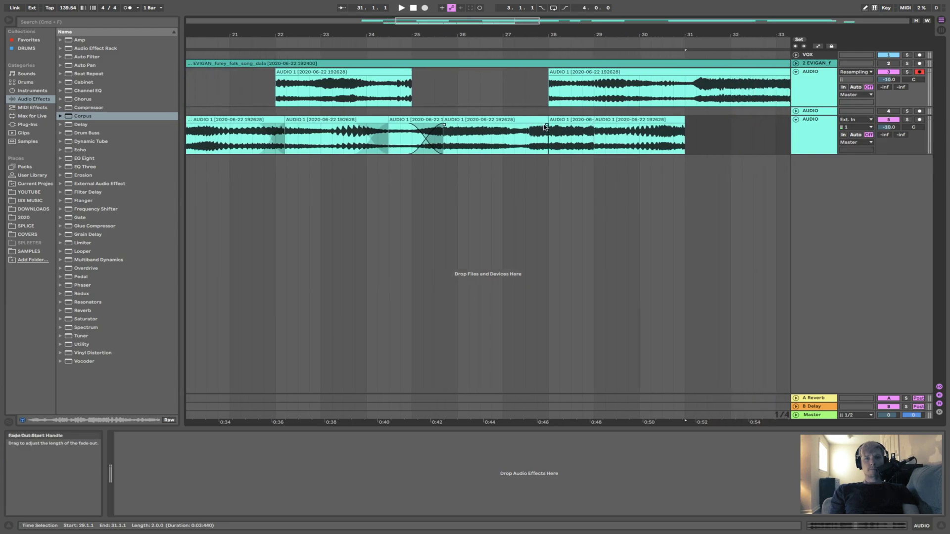
{"action": "left_click_drag", "start_coordinate": [566, 126], "coordinate": [506, 126]}
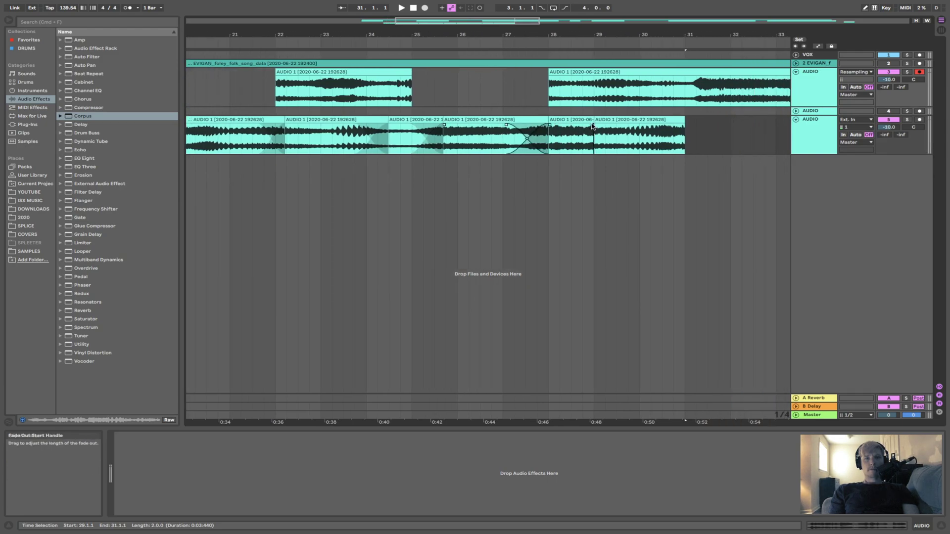
{"action": "left_click_drag", "start_coordinate": [595, 126], "coordinate": [605, 127]}
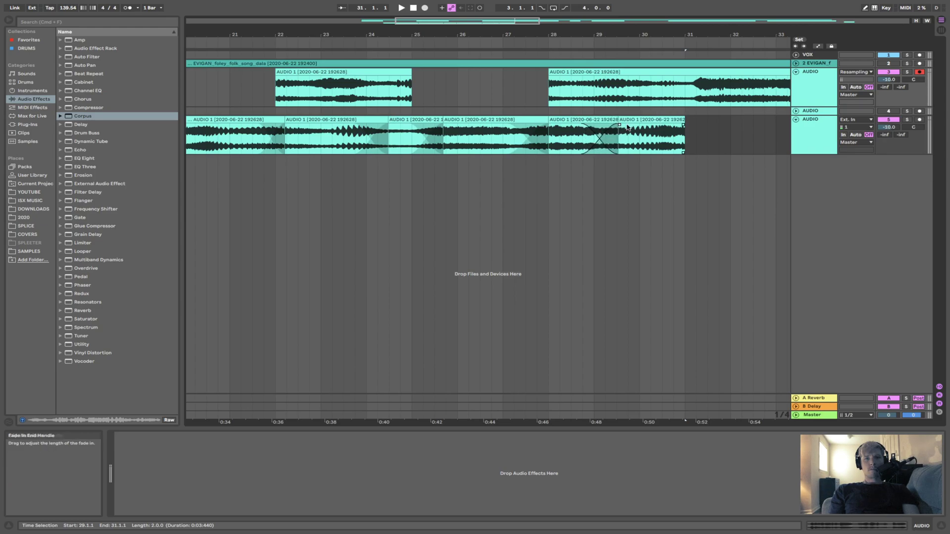
Consolidate the crossfaded slices from bar 19 to 31 into a single clip.
{"action": "scroll", "coordinate": [627, 128], "scroll_direction": "down", "scroll_amount": 5}
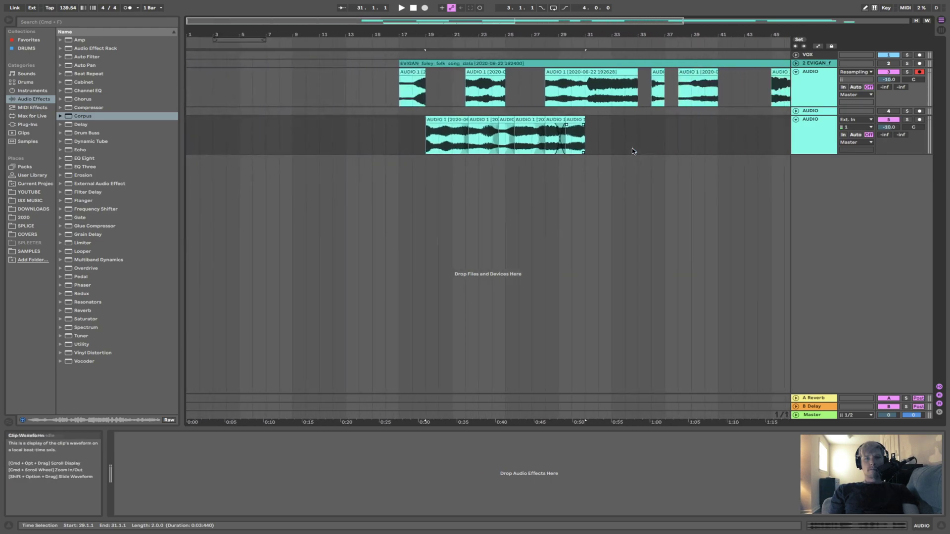
{"action": "left_click", "coordinate": [455, 121]}
{"action": "key", "text": "super+j"}
Audition the consolidated clip from bar 19 with its track soloed, and release the solo.
{"action": "key", "text": "space"}
{"action": "key", "text": "space"}
{"action": "left_click", "coordinate": [907, 120]}
{"action": "key", "text": "space"}
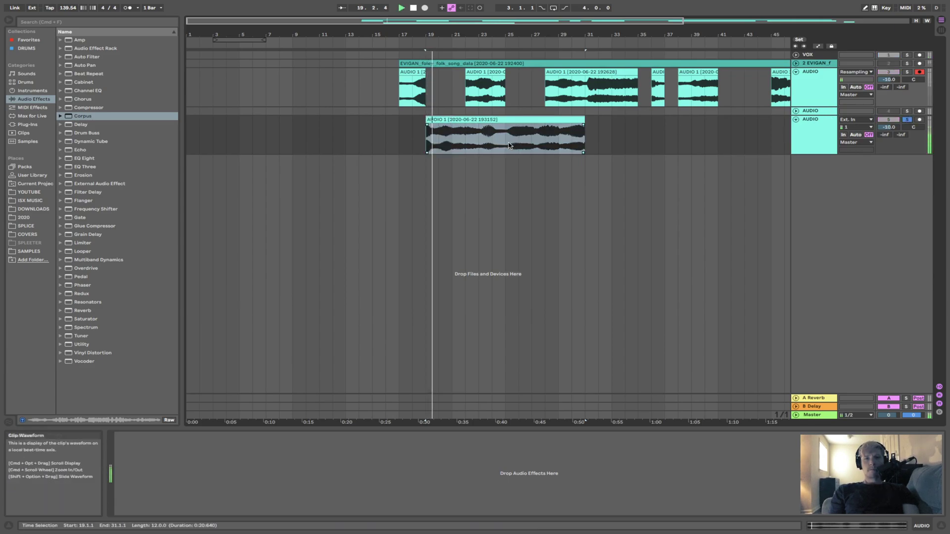
{"action": "double_click", "coordinate": [506, 121]}
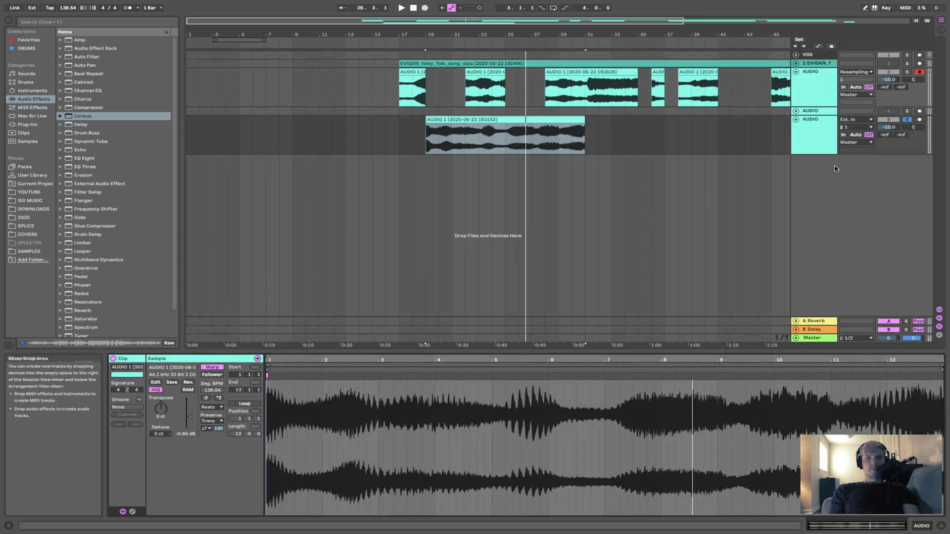
{"action": "left_click", "coordinate": [907, 121]}
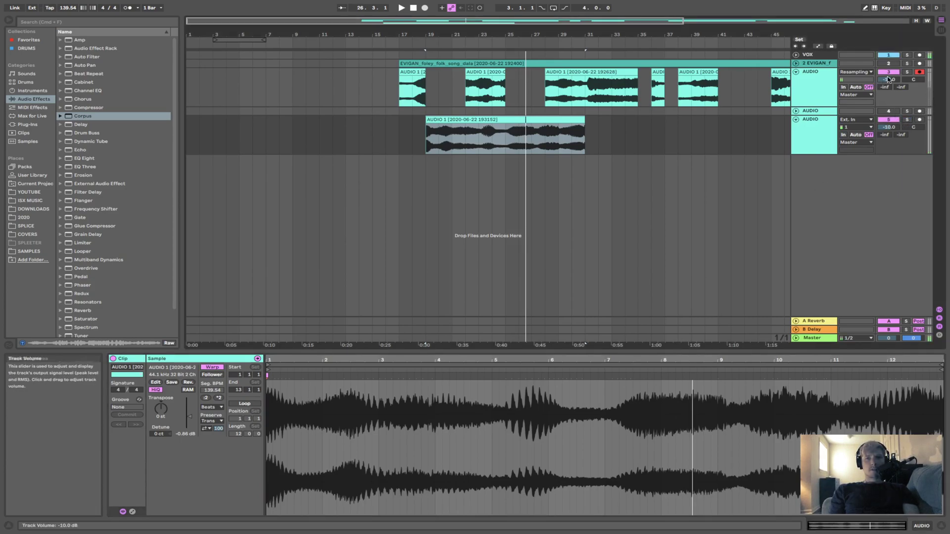
Collapse the resampling track and quantize the consolidated clip's audio to 1/16 at 100 %.
{"action": "double_click", "coordinate": [810, 73]}
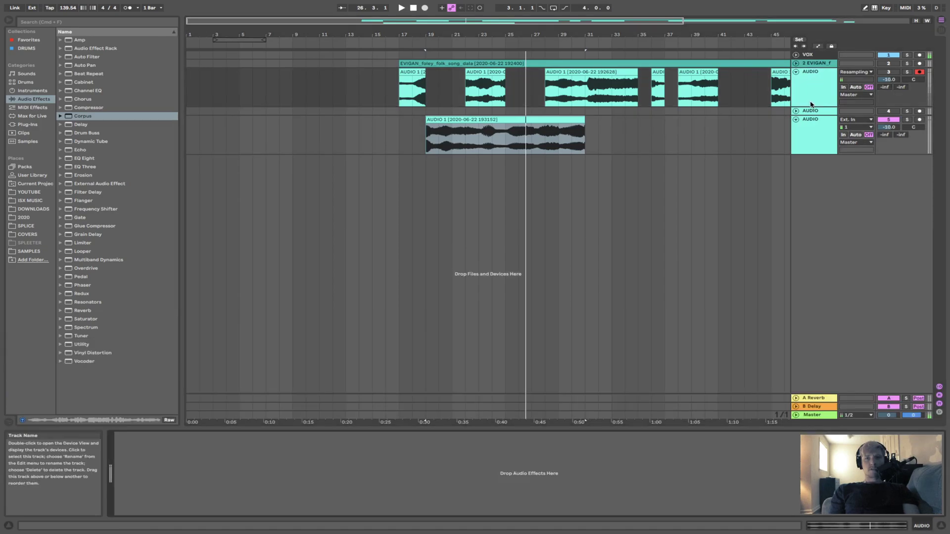
{"action": "left_click", "coordinate": [796, 72]}
{"action": "double_click", "coordinate": [578, 91]}
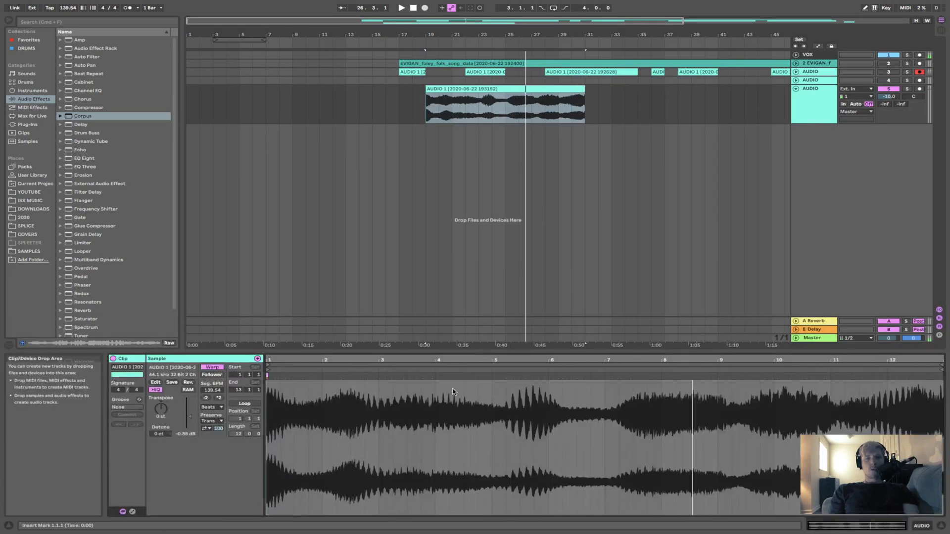
{"action": "right_click", "coordinate": [450, 418]}
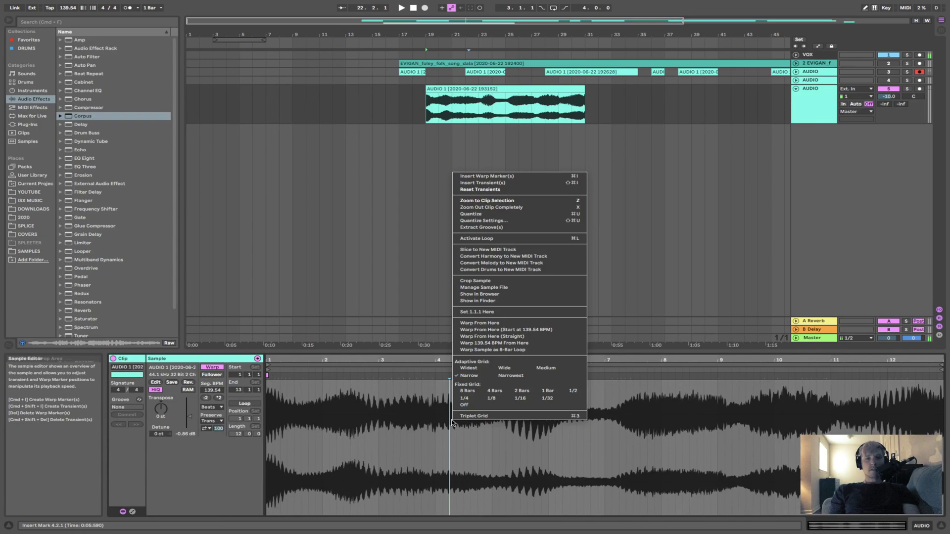
{"action": "left_click", "coordinate": [496, 221]}
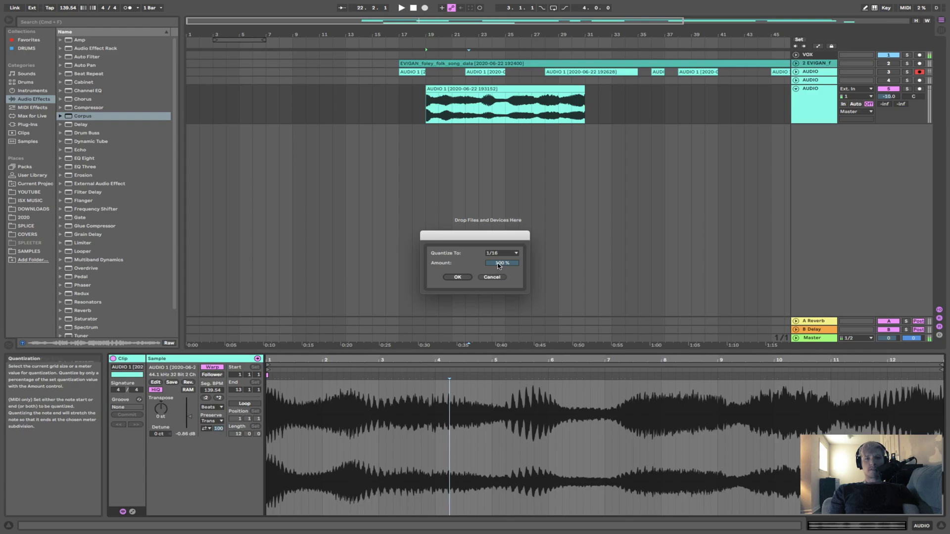
{"action": "left_click", "coordinate": [456, 277]}
Turn on the metronome and audition the quantized clip against it.
{"action": "left_click_drag", "start_coordinate": [328, 360], "coordinate": [417, 396]}
{"action": "key", "text": "space"}
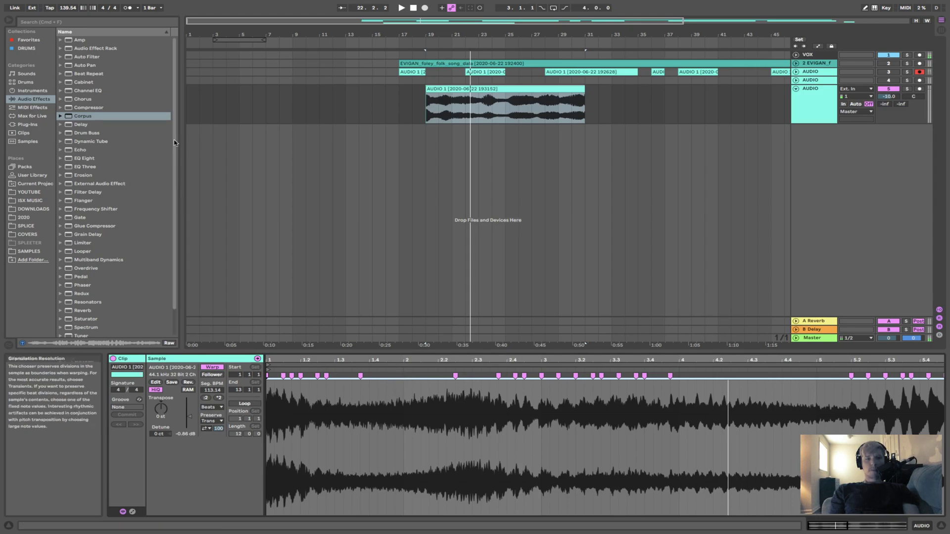
{"action": "left_click", "coordinate": [128, 8]}
{"action": "key", "text": "space"}
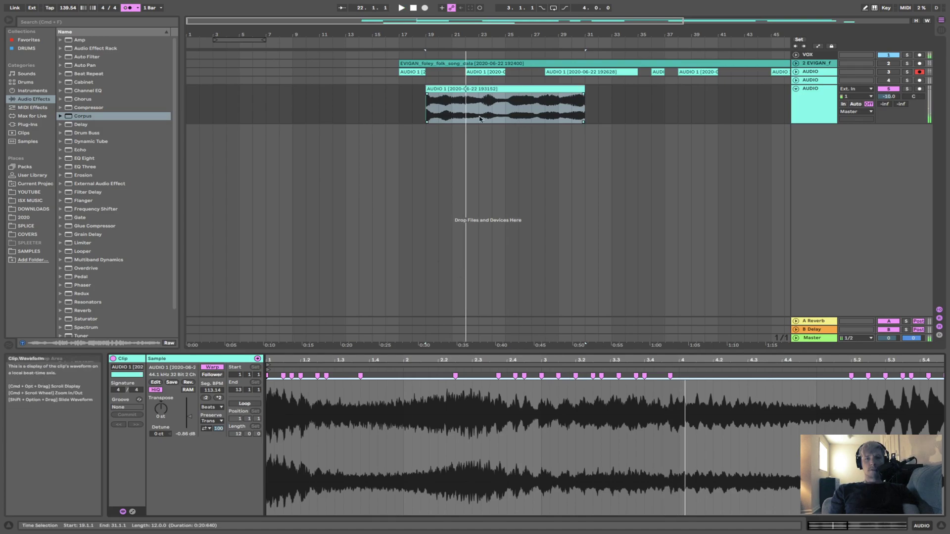
Try cutting off the part of the clip before bar 21, audition it, and restore the clip's start to bar 19.
{"action": "left_click", "coordinate": [451, 106]}
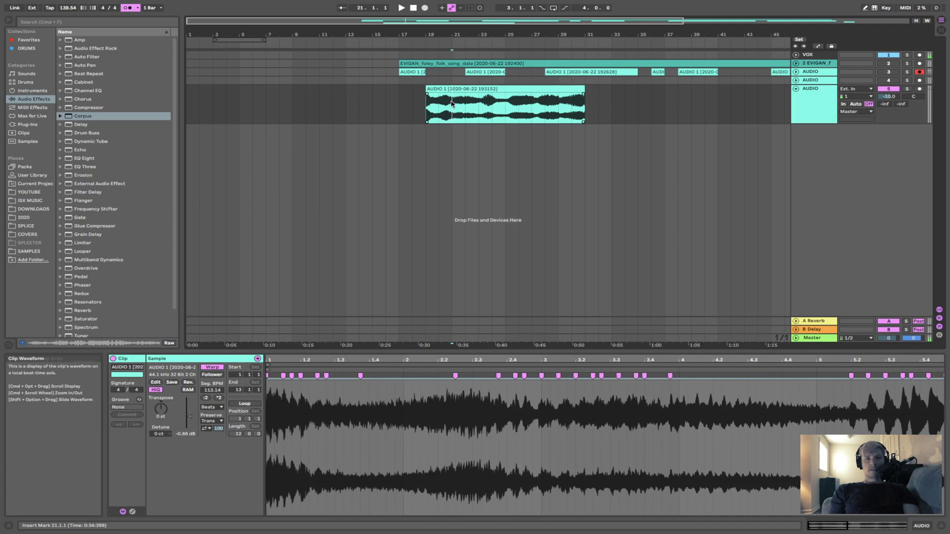
{"action": "key", "text": "super+e"}
{"action": "left_click", "coordinate": [443, 90]}
{"action": "key", "text": "Delete"}
{"action": "left_click", "coordinate": [453, 100]}
{"action": "key", "text": "space"}
{"action": "key", "text": "space"}
{"action": "key", "text": "space"}
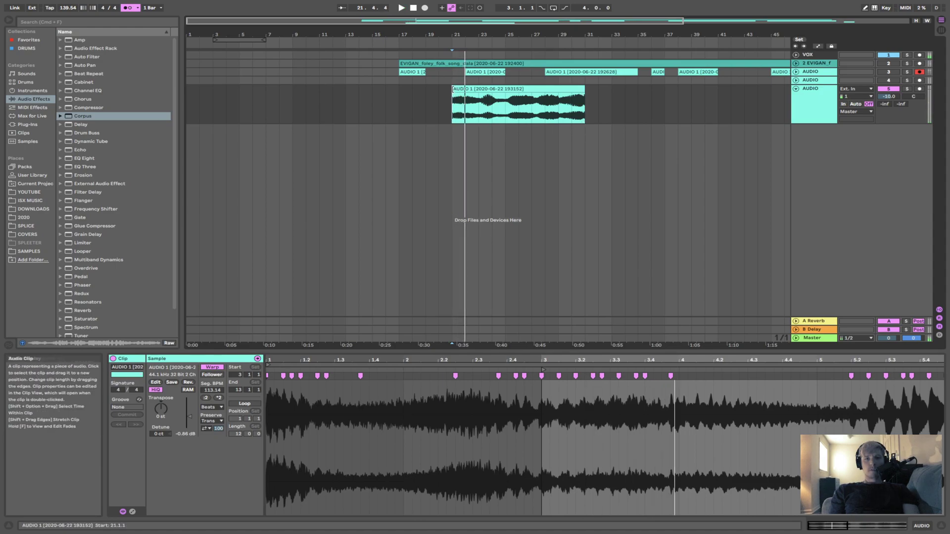
{"action": "left_click_drag", "start_coordinate": [453, 89], "coordinate": [398, 89]}
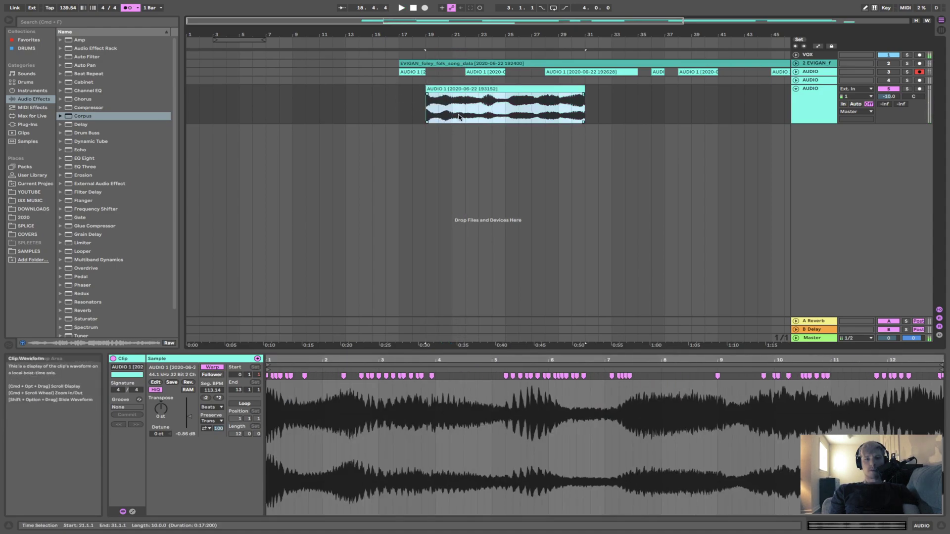
Split the quantized clip at bar 20.
{"action": "left_click", "coordinate": [440, 110]}
{"action": "key", "text": "super+e"}
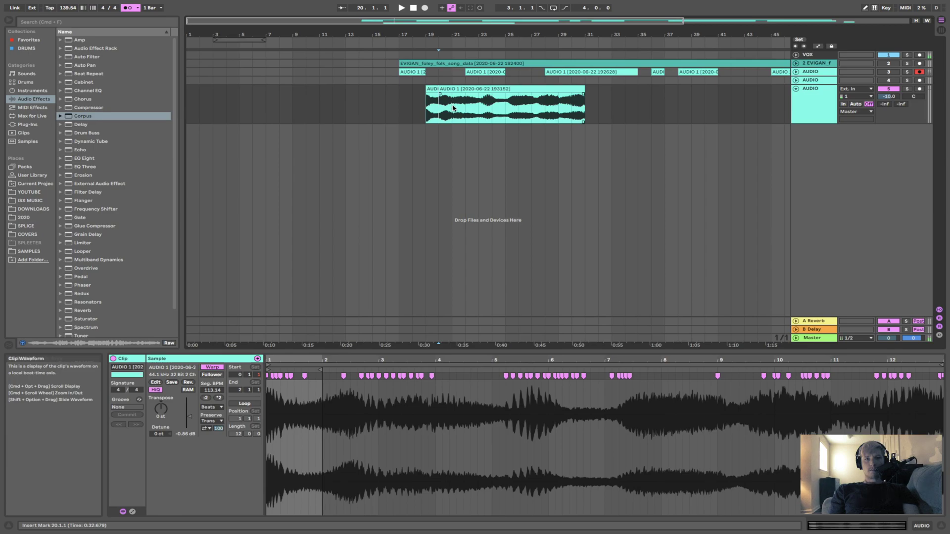
{"action": "scroll", "coordinate": [446, 55], "scroll_direction": "up", "scroll_amount": 5}
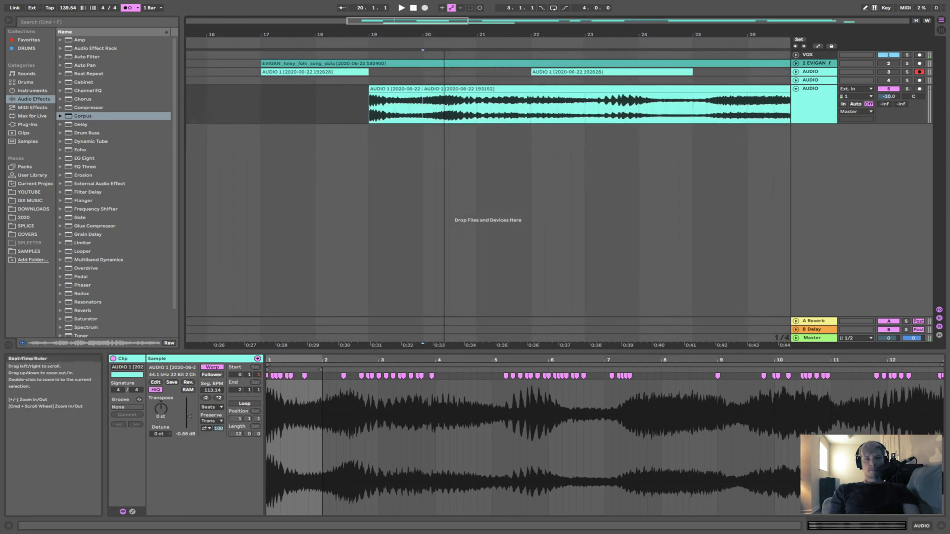
{"action": "left_click", "coordinate": [447, 112]}
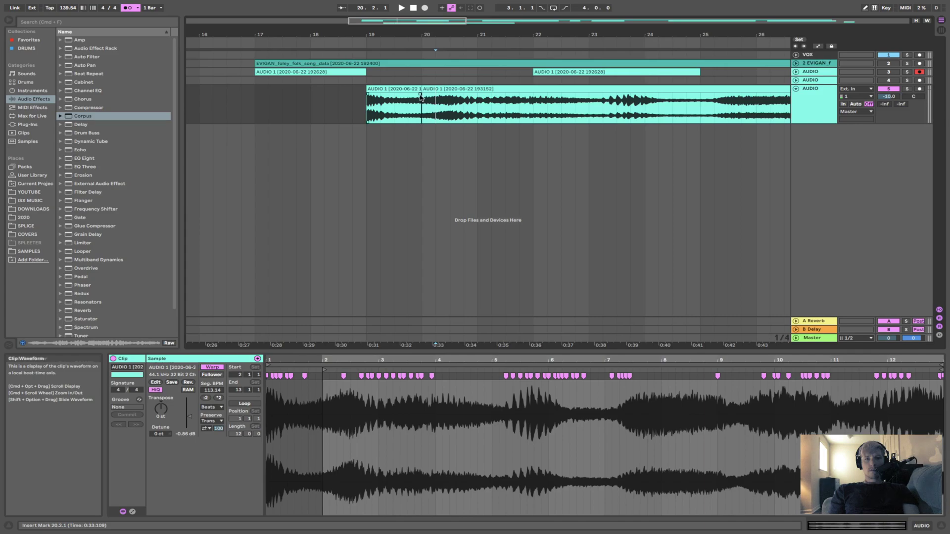
Trim away the audio between 19.4.1 and 20.2.1 and close the gap by moving the following clip to 19.4.1.
{"action": "left_click_drag", "start_coordinate": [421, 89], "coordinate": [409, 90]}
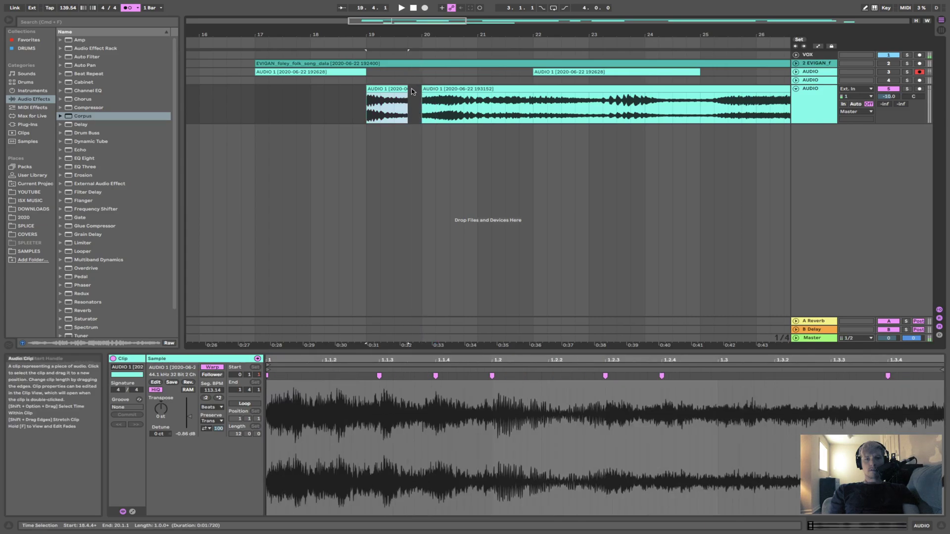
{"action": "left_click", "coordinate": [424, 90]}
{"action": "mouse_move", "coordinate": [424, 90]}
{"action": "left_mouse_down"}
{"action": "mouse_move", "coordinate": [437, 90]}
{"action": "mouse_move", "coordinate": [422, 97]}
{"action": "left_mouse_up"}
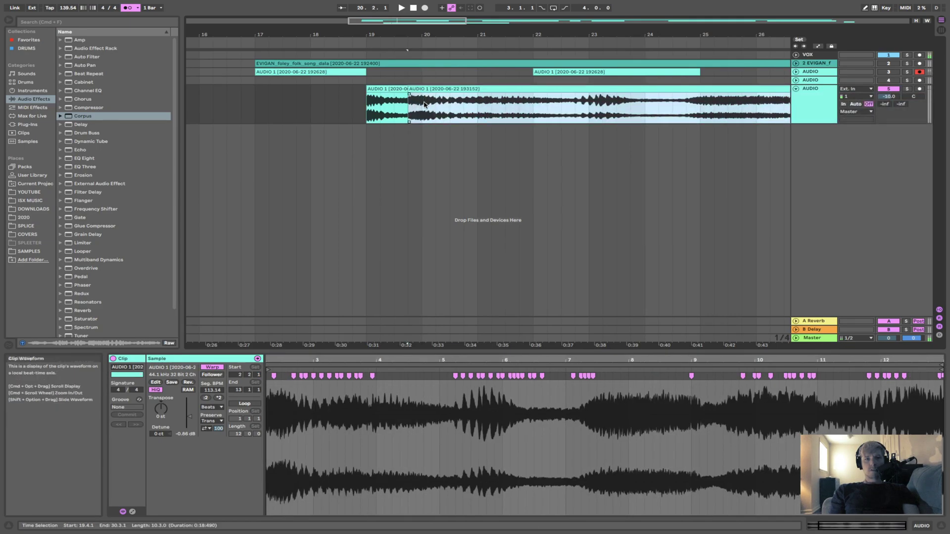
Cut the section from 21.3.1 to 22.4.1 out of the second clip and move the remainder to 21.3.1.
{"action": "left_click", "coordinate": [424, 107]}
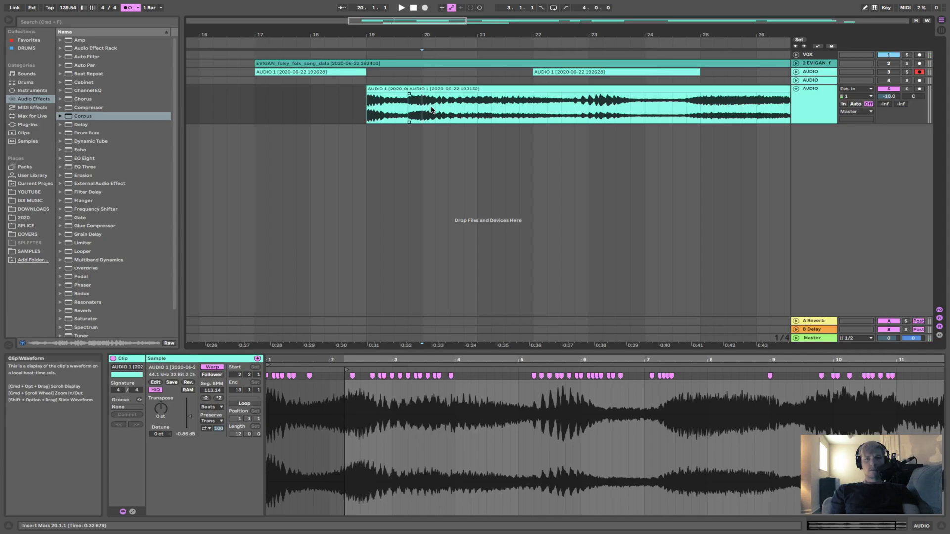
{"action": "left_click_drag", "start_coordinate": [477, 108], "coordinate": [493, 108]}
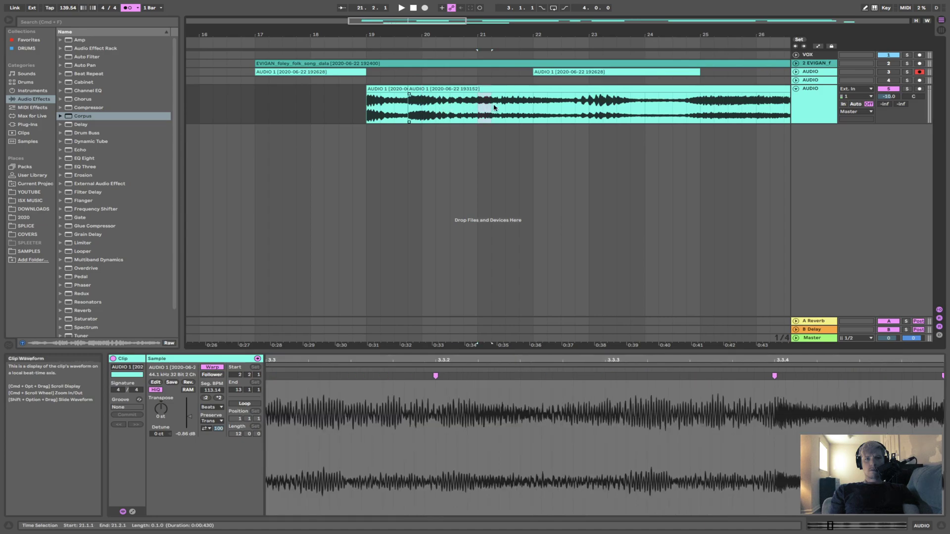
{"action": "left_click", "coordinate": [483, 108]}
{"action": "left_click", "coordinate": [472, 107]}
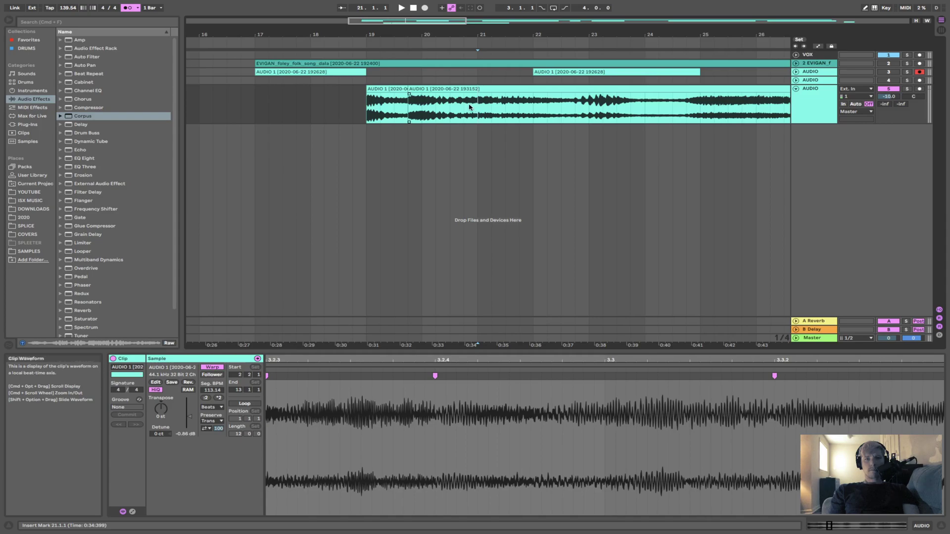
{"action": "left_click_drag", "start_coordinate": [412, 108], "coordinate": [570, 91]}
{"action": "key", "text": "super+e"}
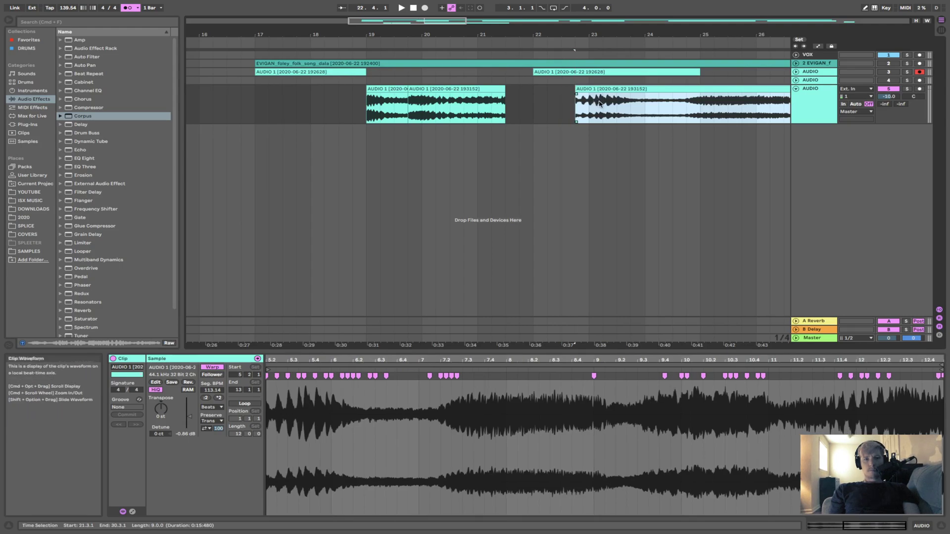
{"action": "left_click_drag", "start_coordinate": [606, 90], "coordinate": [536, 92]}
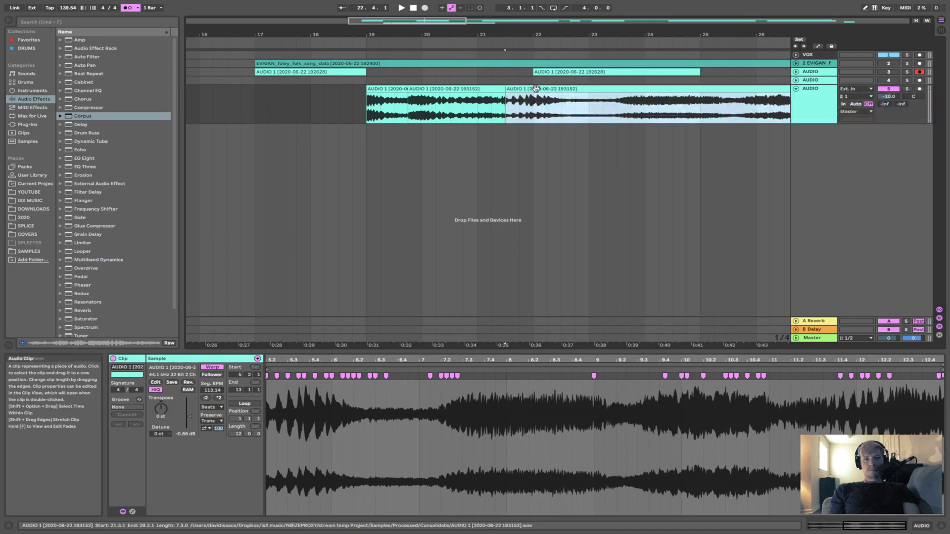
Split out the quiet section from 23.1.1 to 23.3.1 as its own slice.
{"action": "left_click", "coordinate": [534, 104]}
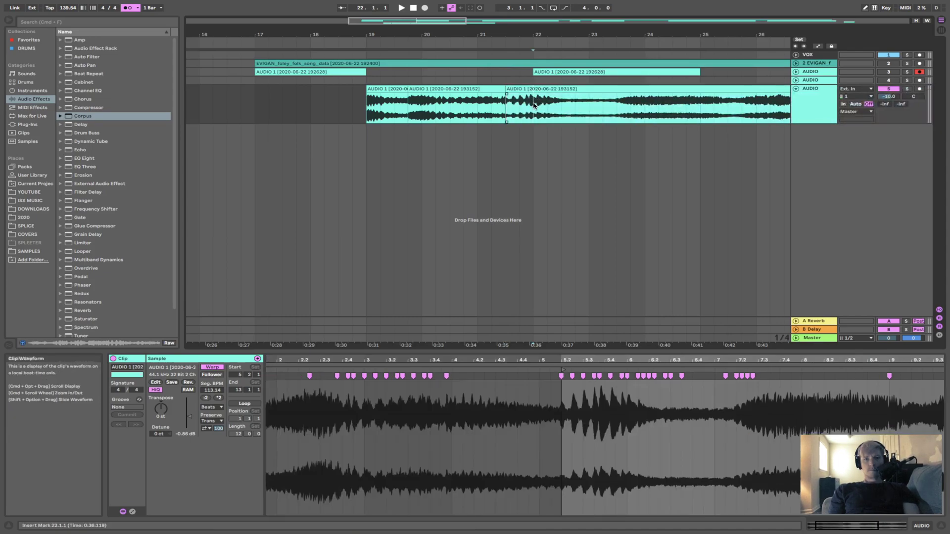
{"action": "left_click", "coordinate": [537, 106]}
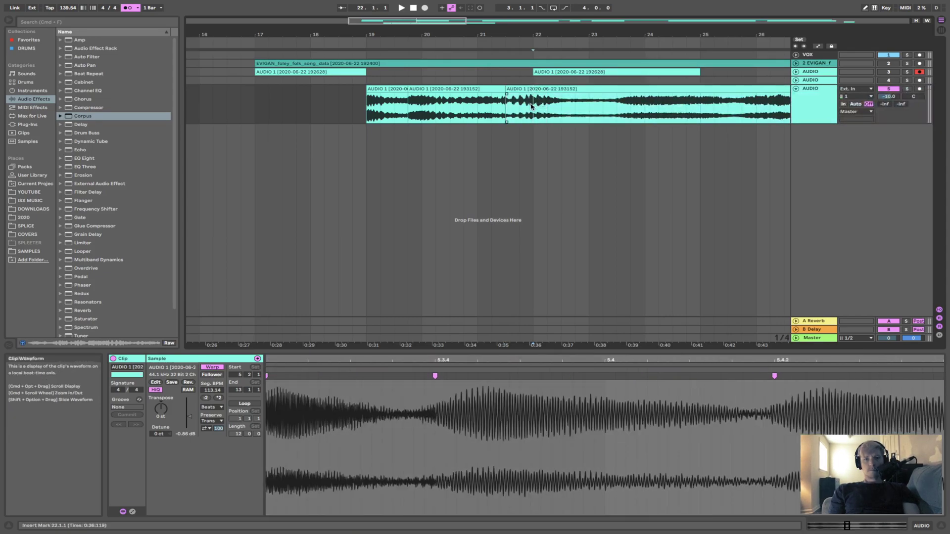
{"action": "left_click_drag", "start_coordinate": [527, 106], "coordinate": [525, 106]}
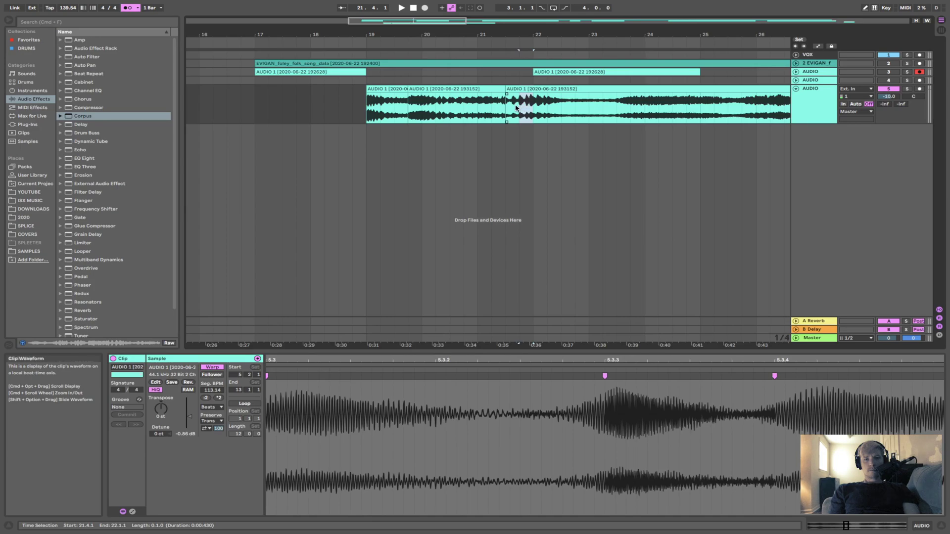
{"action": "left_click", "coordinate": [594, 109]}
{"action": "left_click_drag", "start_coordinate": [588, 108], "coordinate": [620, 109]}
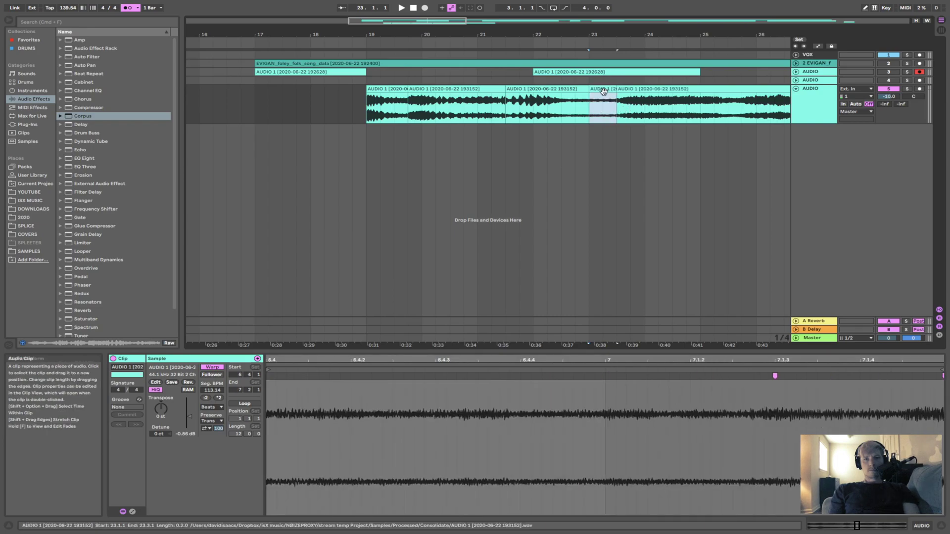
Delete the 23.1.1–23.3.1 slice, close the gap by moving the following clip to 23.1.1, and play the join.
{"action": "key", "text": "Delete"}
{"action": "left_click", "coordinate": [642, 89]}
{"action": "left_click_drag", "start_coordinate": [641, 89], "coordinate": [590, 100]}
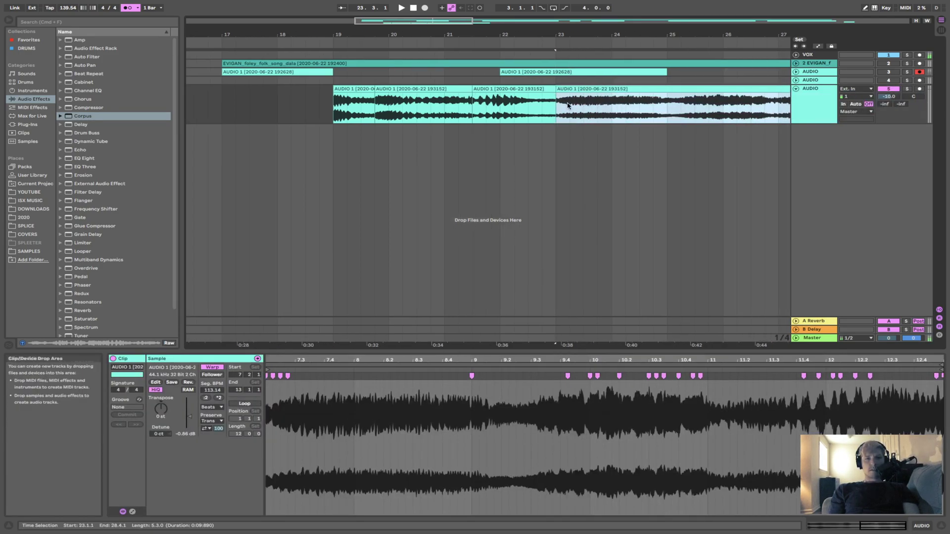
{"action": "left_click", "coordinate": [533, 106]}
{"action": "key", "text": "space"}
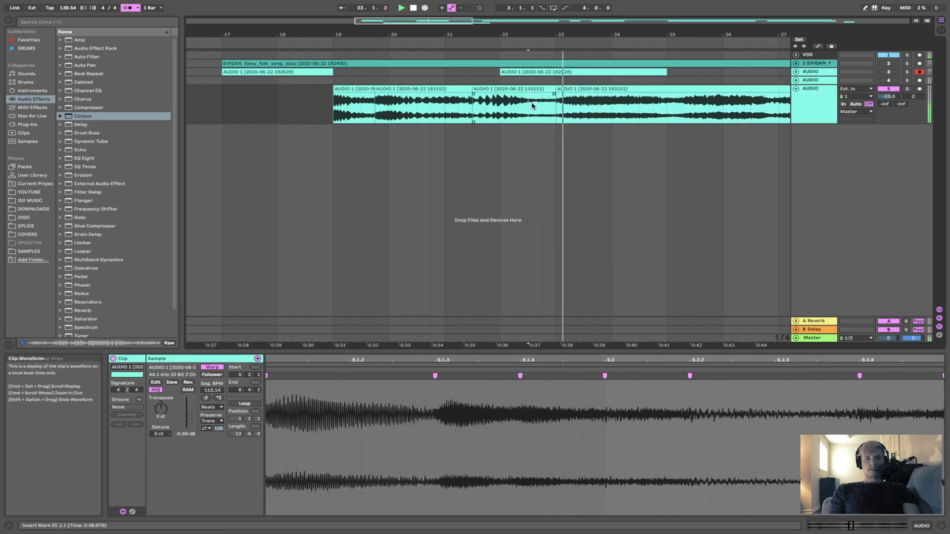
Cut the unwanted audio after 23.2.1 out of the last clip and move the remainder back to 23.2.1.
{"action": "left_click", "coordinate": [582, 86]}
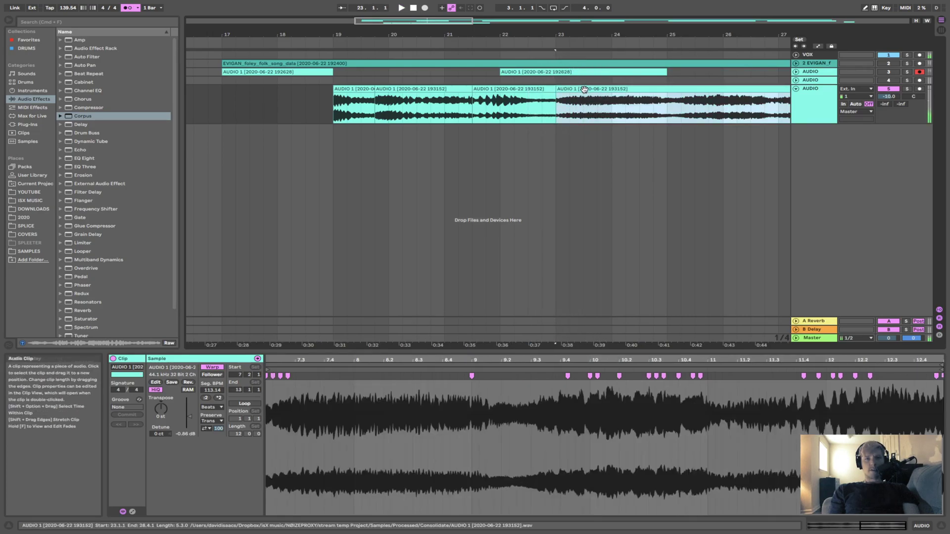
{"action": "left_click_drag", "start_coordinate": [574, 107], "coordinate": [587, 88]}
{"action": "key", "text": "Delete"}
{"action": "key", "text": "space"}
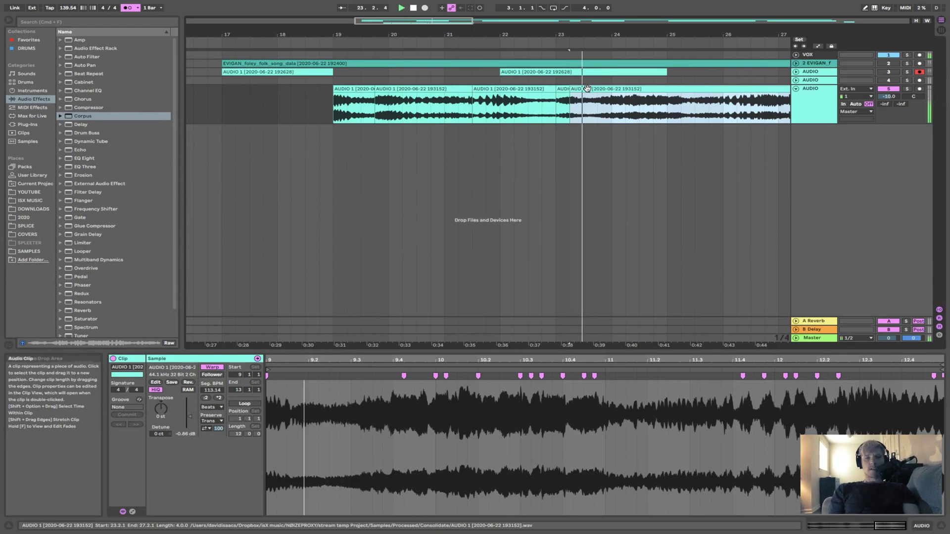
{"action": "mouse_move", "coordinate": [571, 90]}
{"action": "left_mouse_down"}
{"action": "mouse_move", "coordinate": [617, 91]}
{"action": "mouse_move", "coordinate": [593, 91]}
{"action": "left_mouse_up"}
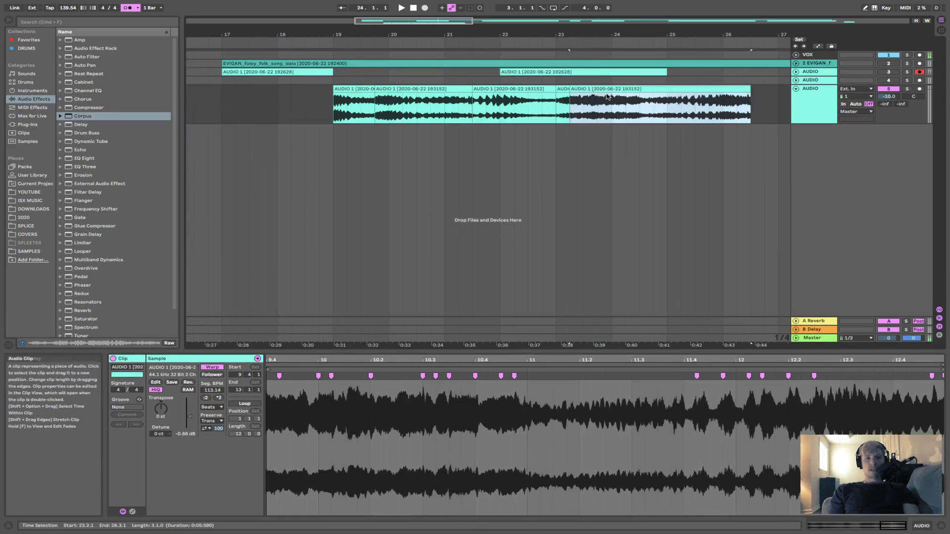
Remove 24.3.1–25.2.1 from the last clip, close the gap, and cut one more beat at 25.2.1 the same way.
{"action": "left_click", "coordinate": [612, 110]}
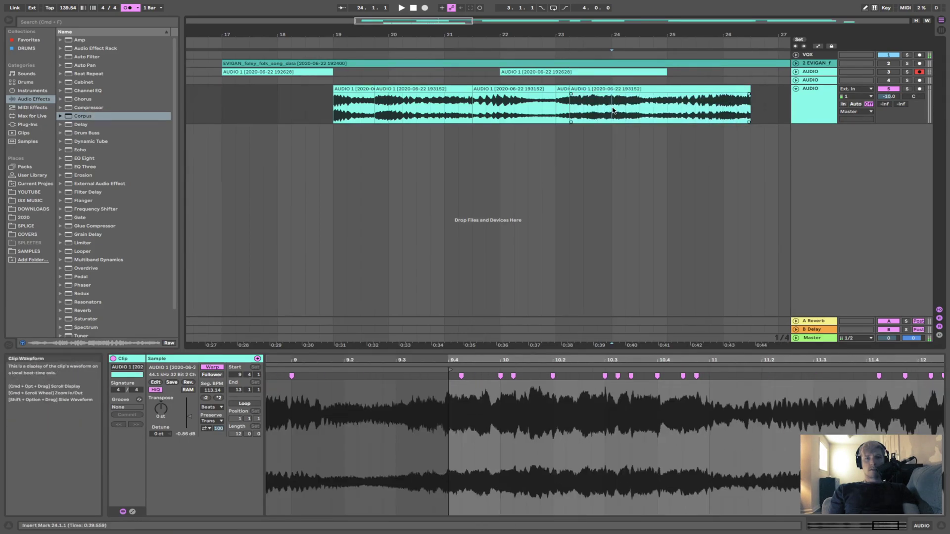
{"action": "left_click", "coordinate": [641, 109]}
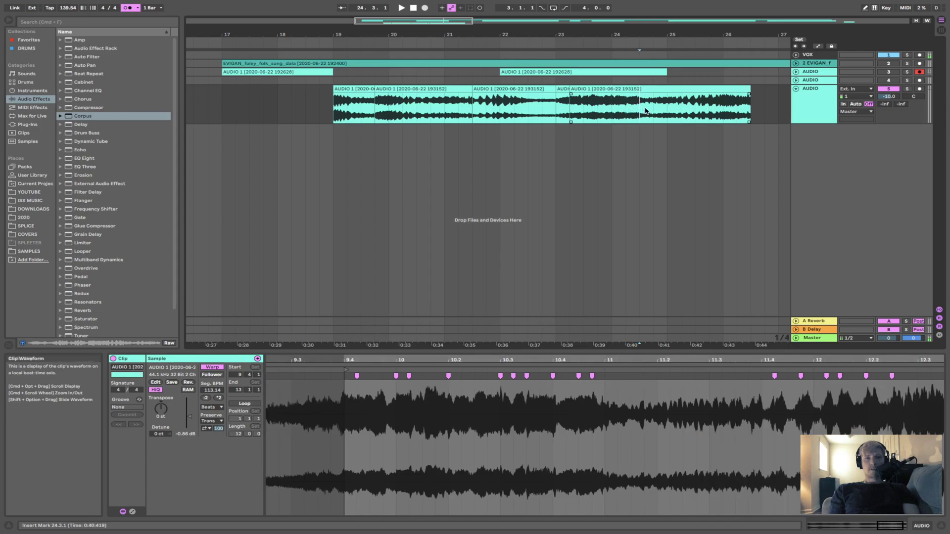
{"action": "left_click", "coordinate": [658, 111]}
{"action": "left_click", "coordinate": [669, 110]}
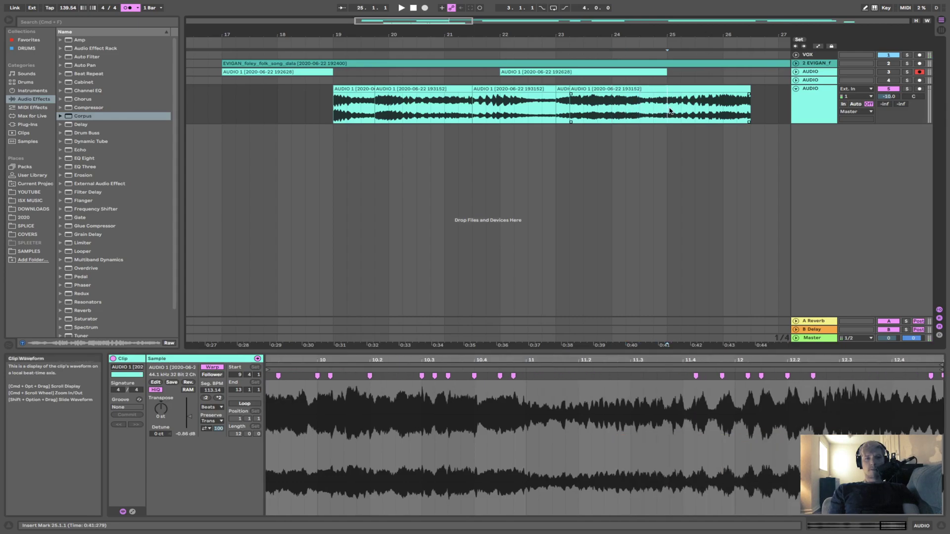
{"action": "left_click", "coordinate": [614, 111]}
{"action": "key", "text": "space"}
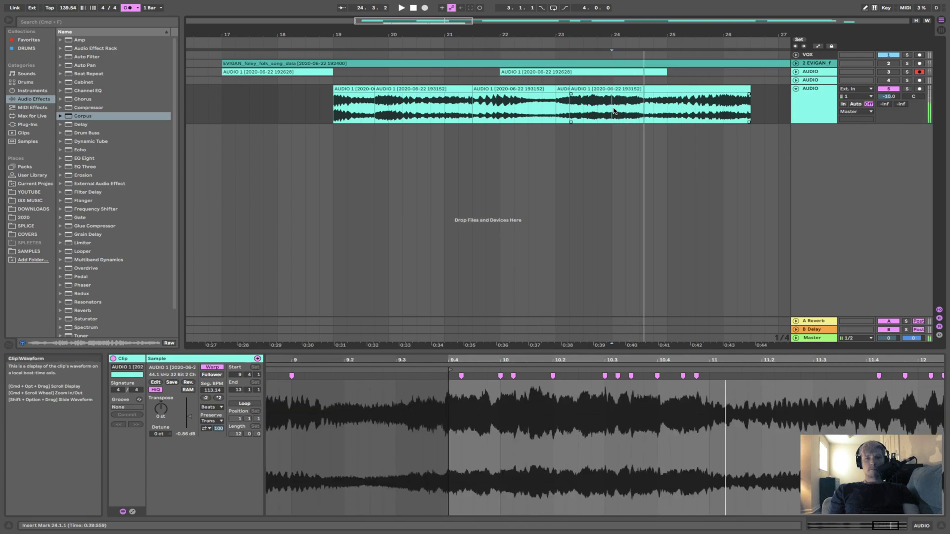
{"action": "left_click_drag", "start_coordinate": [638, 111], "coordinate": [686, 115]}
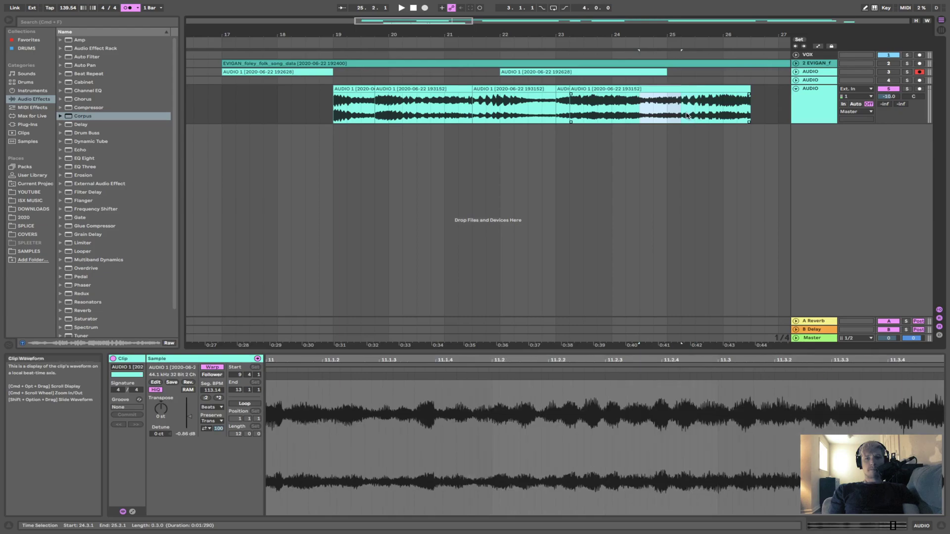
{"action": "mouse_move", "coordinate": [646, 90]}
{"action": "left_mouse_down"}
{"action": "mouse_move", "coordinate": [677, 90]}
{"action": "mouse_move", "coordinate": [646, 91]}
{"action": "left_mouse_up"}
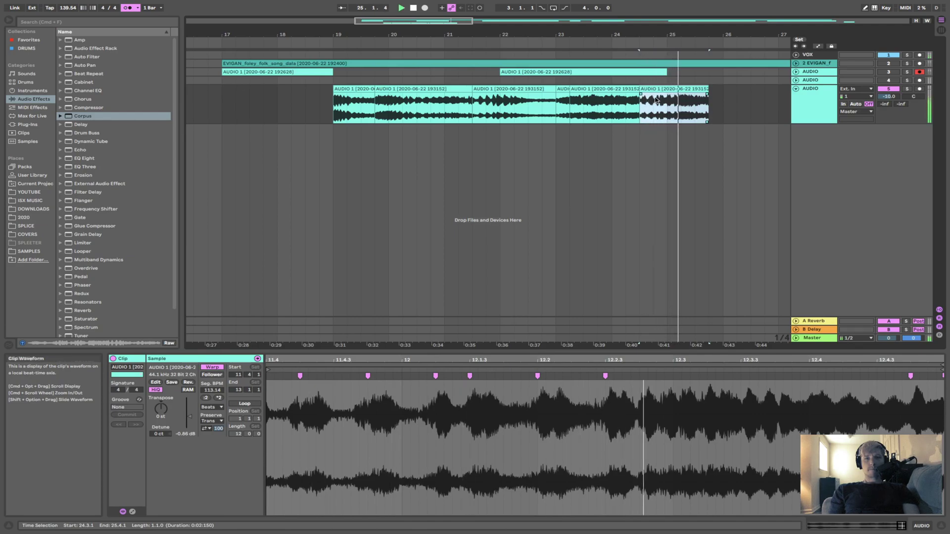
{"action": "mouse_move", "coordinate": [683, 107]}
{"action": "left_mouse_down"}
{"action": "mouse_move", "coordinate": [709, 108]}
{"action": "mouse_move", "coordinate": [692, 93]}
{"action": "left_mouse_up"}
{"action": "key", "text": "Delete"}
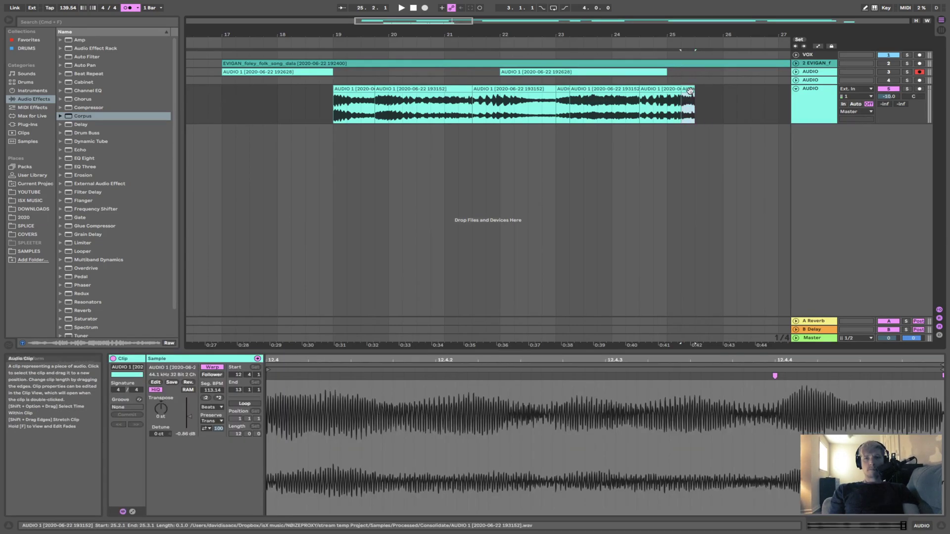
Consolidate all the slices from bar 19 to 25.3.1 into one clip and quantize it to 1/16 at 100%.
{"action": "left_click", "coordinate": [363, 91], "text": "shift"}
{"action": "key", "text": "super+j"}
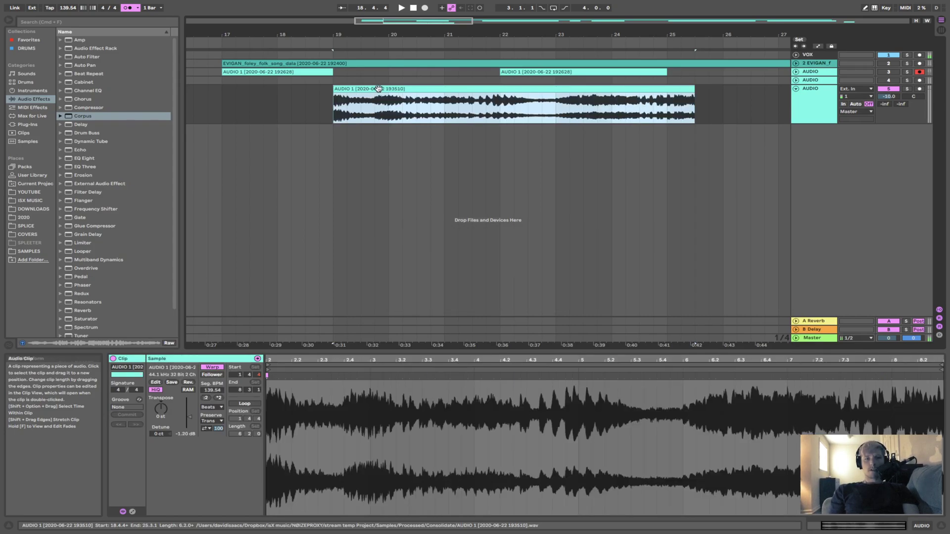
{"action": "right_click", "coordinate": [369, 410]}
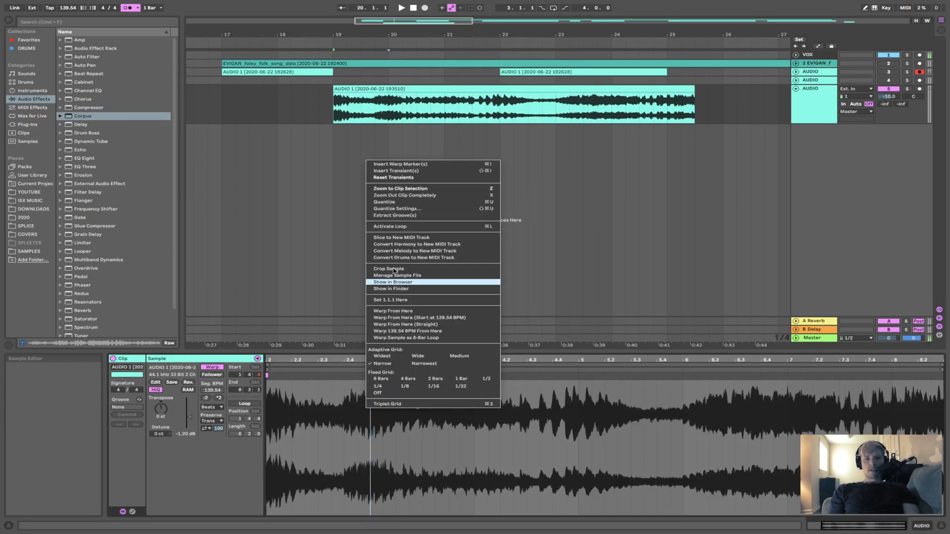
{"action": "left_click", "coordinate": [397, 208]}
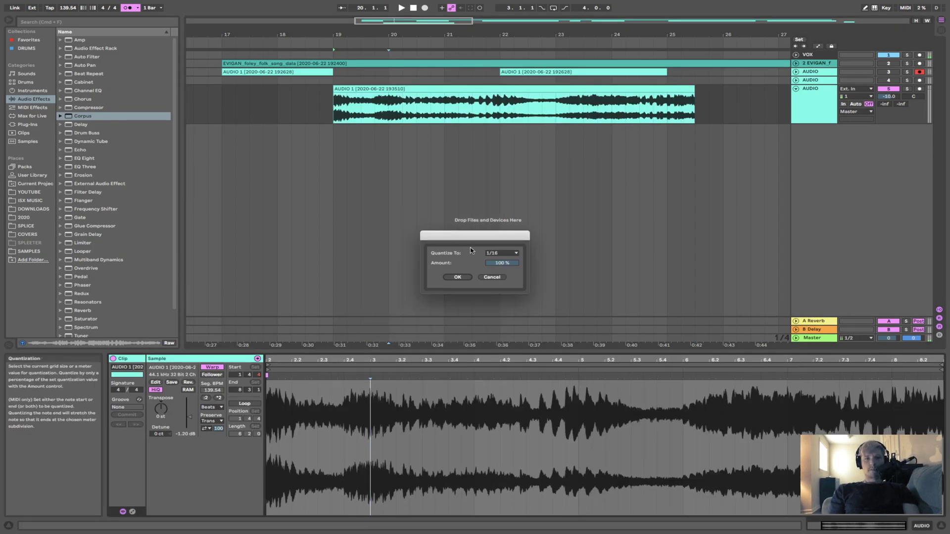
{"action": "left_click", "coordinate": [455, 278]}
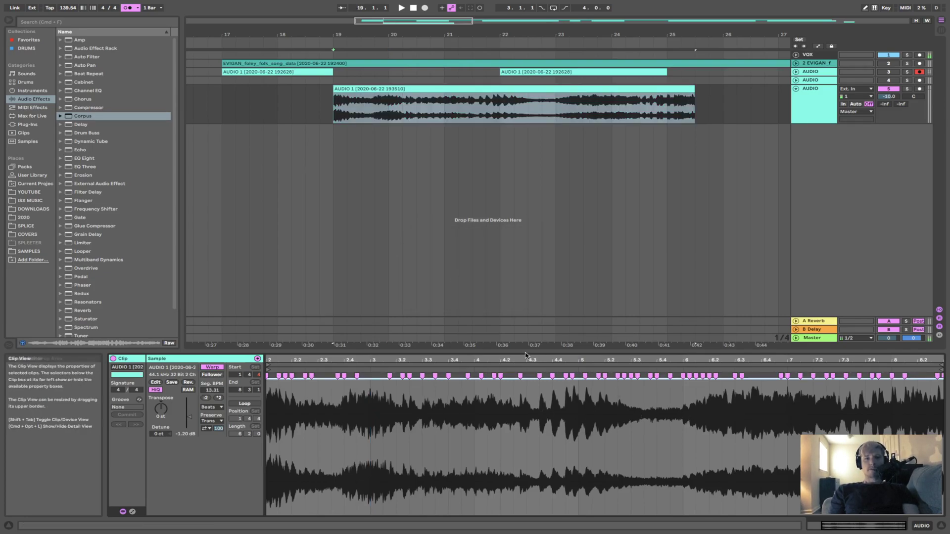
Keep the Beats warp mode, change its transient loop mode, and lower the transient envelope to 39 while auditioning the clip.
{"action": "key", "text": "space"}
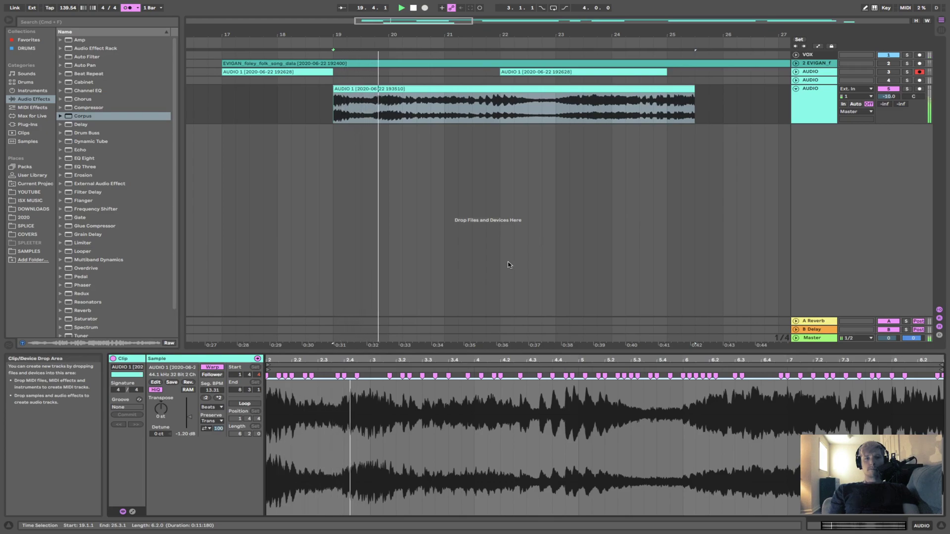
{"action": "left_click", "coordinate": [217, 407]}
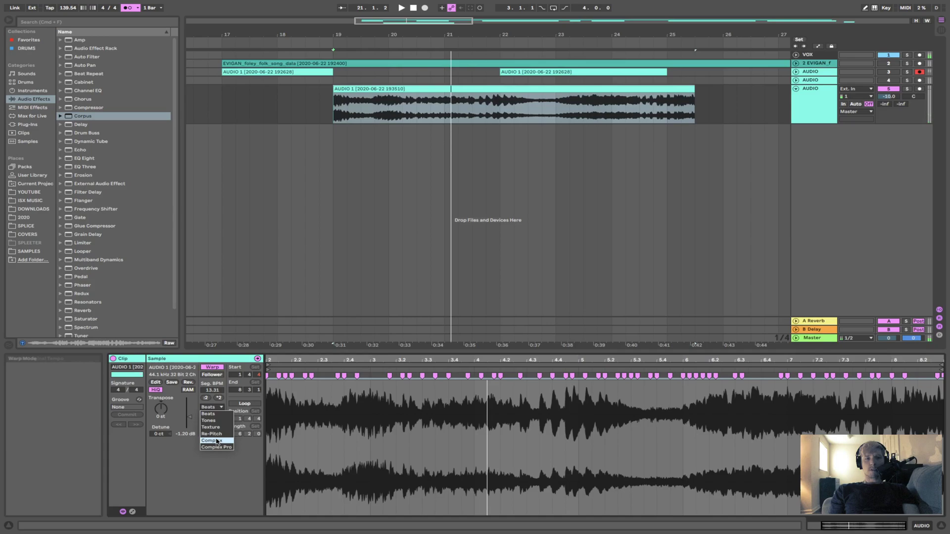
{"action": "left_click", "coordinate": [216, 415]}
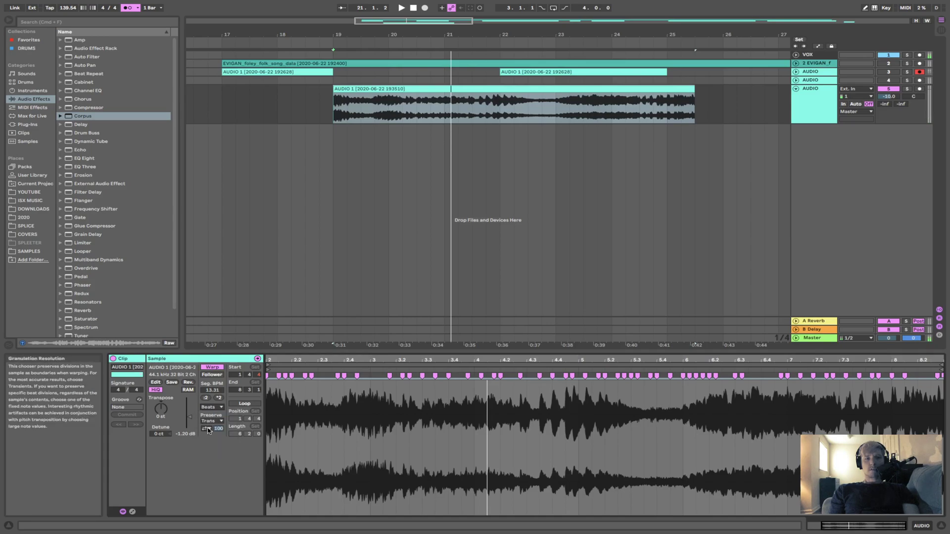
{"action": "left_click", "coordinate": [217, 429]}
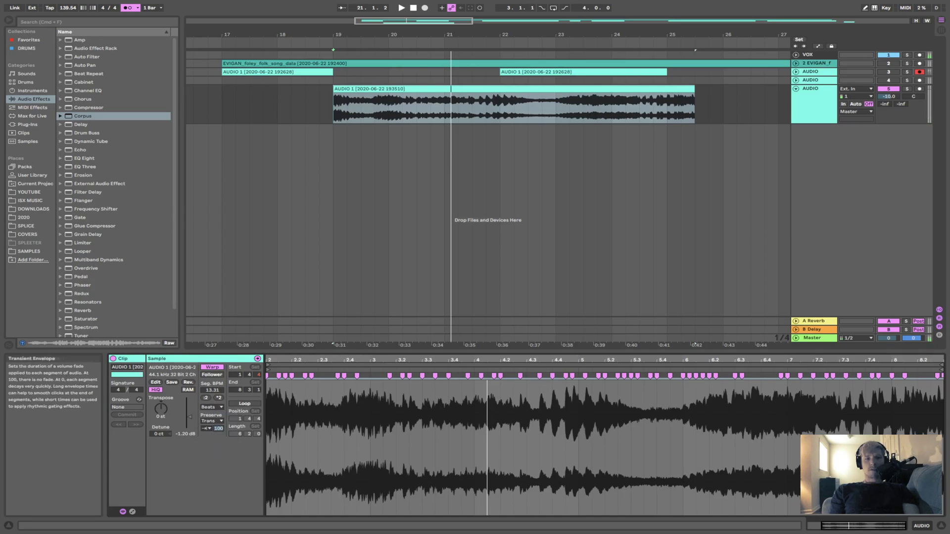
{"action": "key", "text": "space"}
{"action": "left_click_drag", "start_coordinate": [218, 429], "coordinate": [218, 435]}
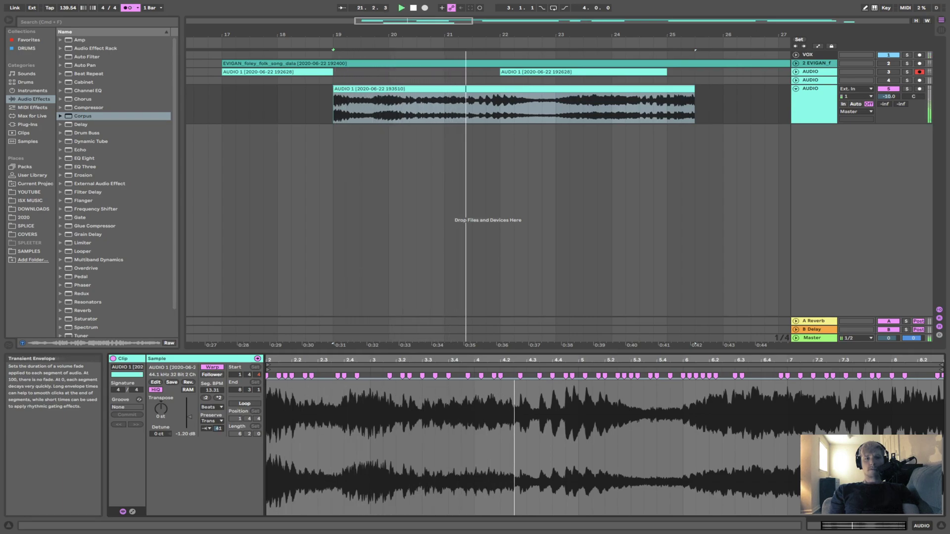
{"action": "left_click_drag", "start_coordinate": [218, 429], "coordinate": [218, 430]}
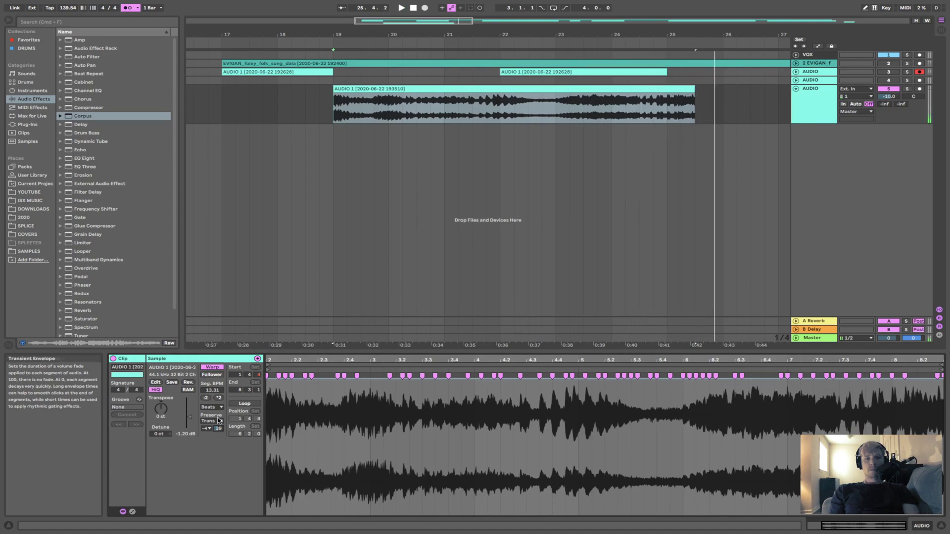
Turn on looping for the consolidated clip and make it span from 17.1.1 to 33.1.1.
{"action": "left_click", "coordinate": [245, 404]}
{"action": "left_click_drag", "start_coordinate": [628, 35], "coordinate": [516, 18]}
{"action": "left_click_drag", "start_coordinate": [560, 92], "coordinate": [711, 111]}
{"action": "left_click_drag", "start_coordinate": [538, 35], "coordinate": [539, 22]}
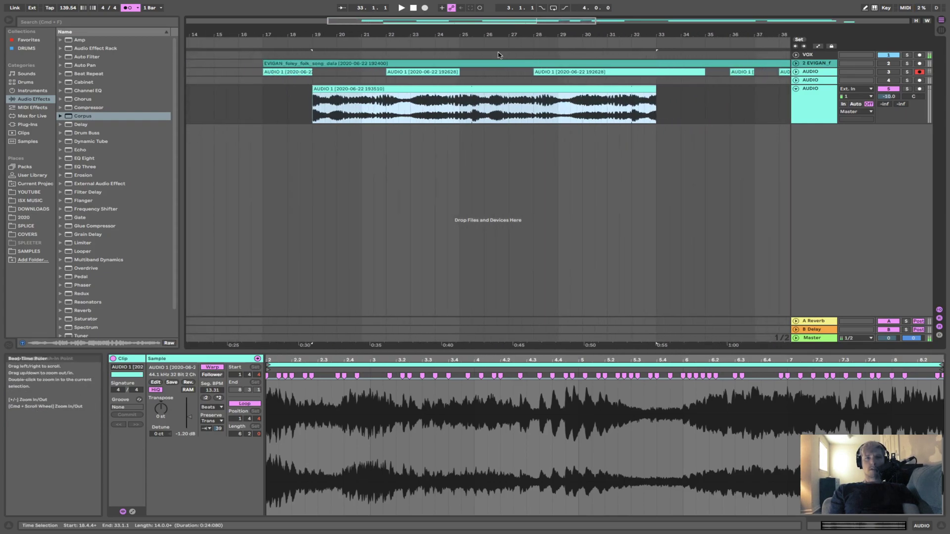
{"action": "left_click_drag", "start_coordinate": [458, 86], "coordinate": [416, 99]}
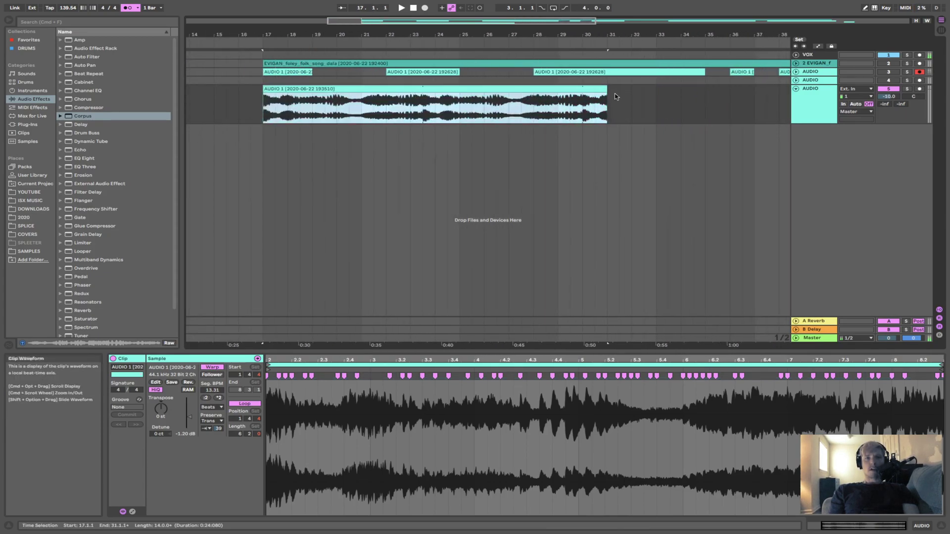
{"action": "left_click_drag", "start_coordinate": [608, 91], "coordinate": [647, 89]}
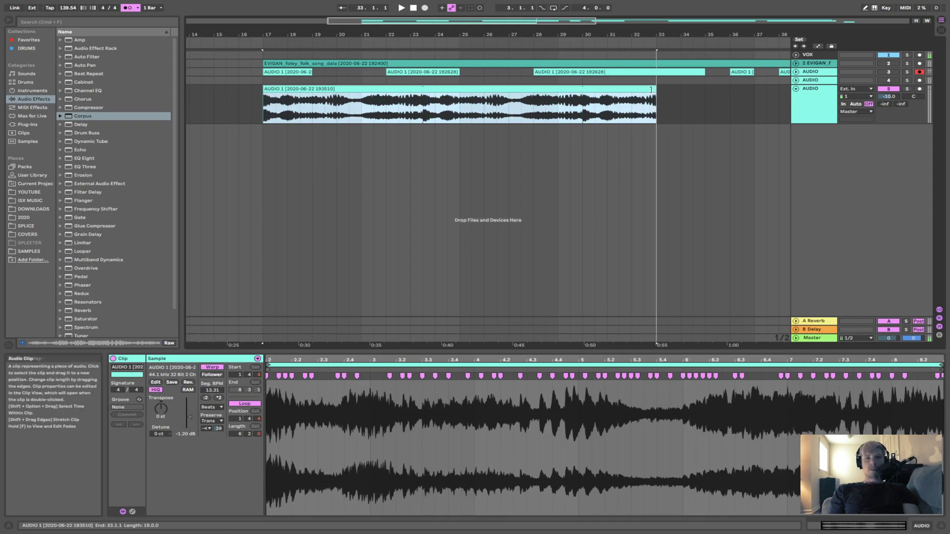
Lower the looped clip's transient envelope to 17 and transpose it up 12 semitones, auditioning the changes.
{"action": "key", "text": "space"}
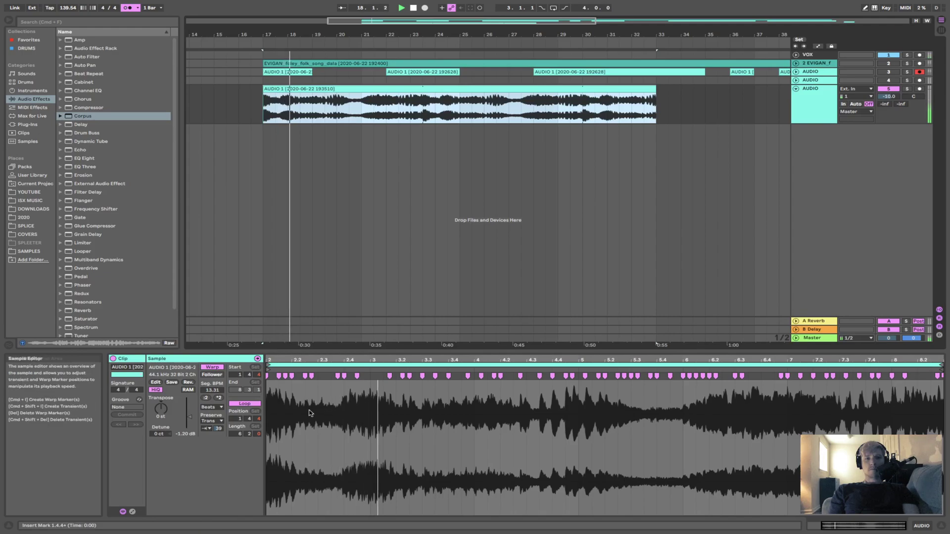
{"action": "left_click_drag", "start_coordinate": [218, 429], "coordinate": [218, 434]}
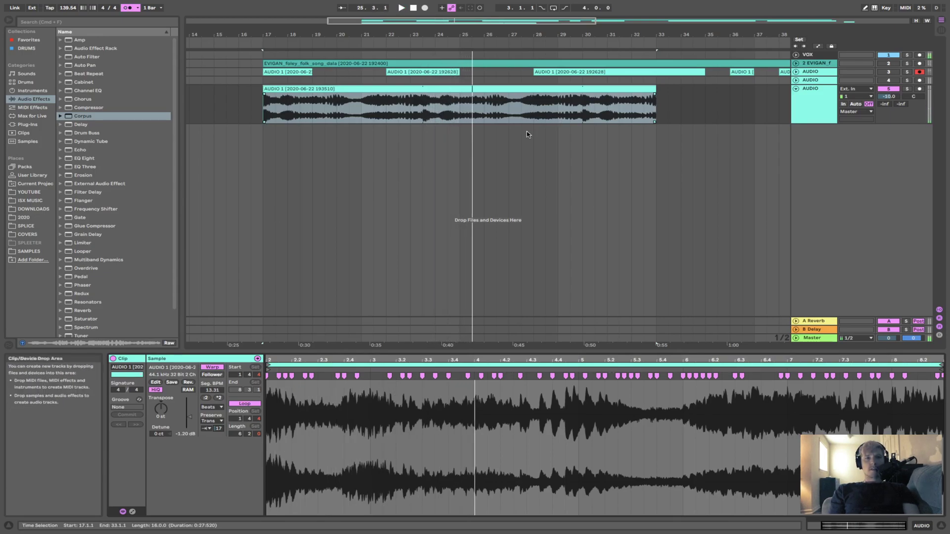
{"action": "left_click_drag", "start_coordinate": [164, 410], "coordinate": [164, 396]}
{"action": "key", "text": "space"}
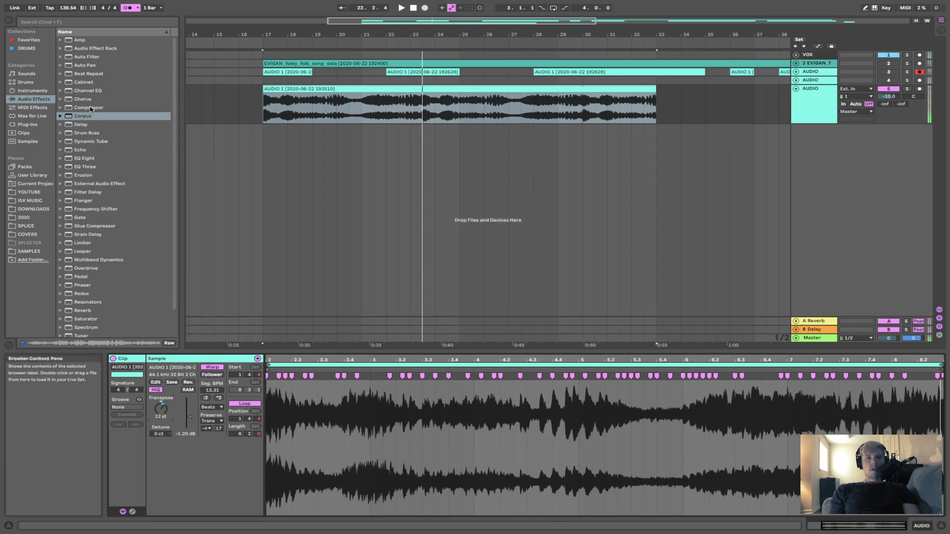
Add the Redux effect to the looped clip's audio track.
{"action": "scroll", "coordinate": [105, 235], "scroll_direction": "down", "scroll_amount": 3}
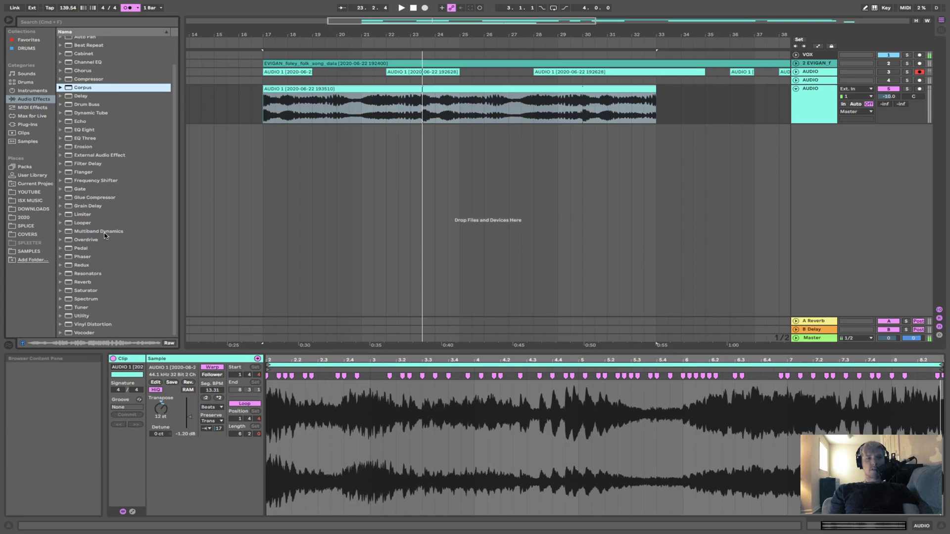
{"action": "left_click", "coordinate": [88, 266]}
{"action": "left_click_drag", "start_coordinate": [336, 114], "coordinate": [336, 117]}
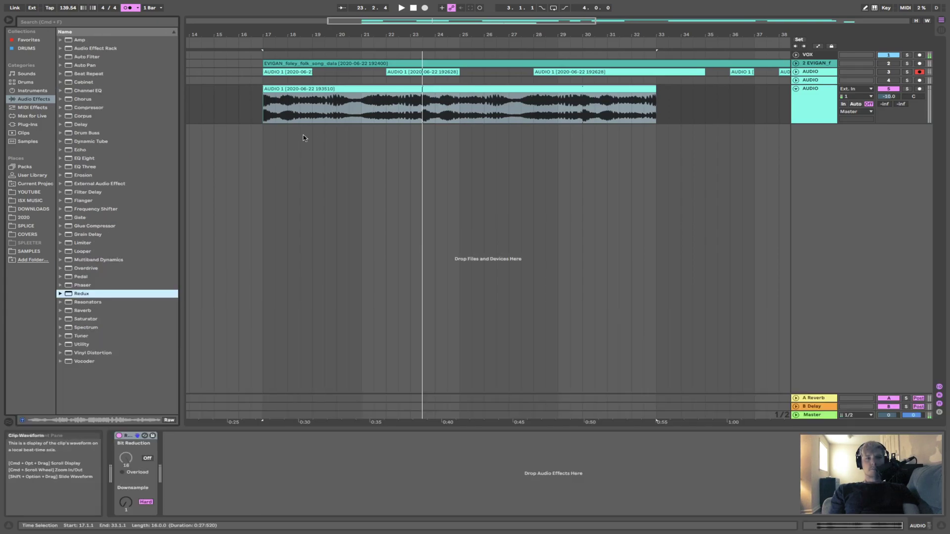
Add Overdrive after Redux and set its bandpass filter to 4.10 kHz with a bandwidth of 6.40 during playback.
{"action": "left_click_drag", "start_coordinate": [86, 268], "coordinate": [166, 470]}
{"action": "key", "text": "space"}
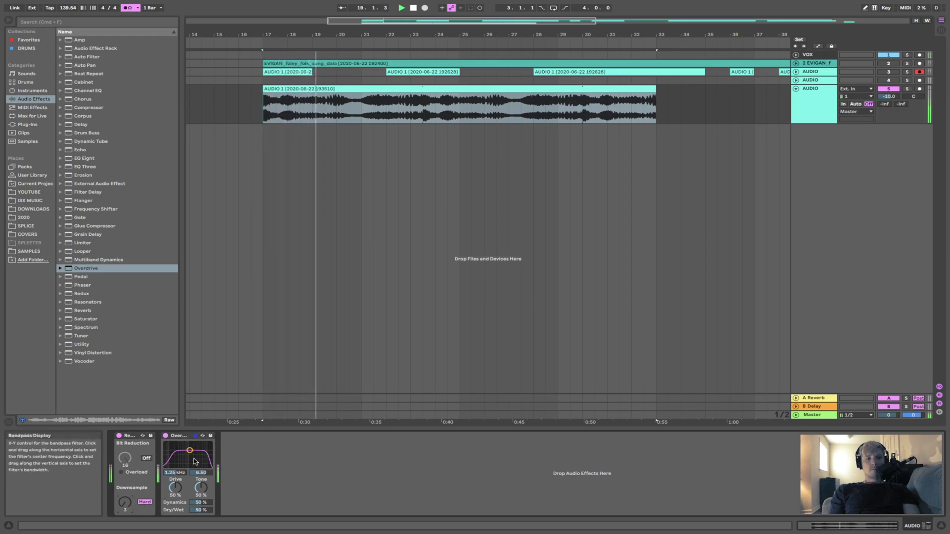
{"action": "left_click_drag", "start_coordinate": [195, 463], "coordinate": [198, 455]}
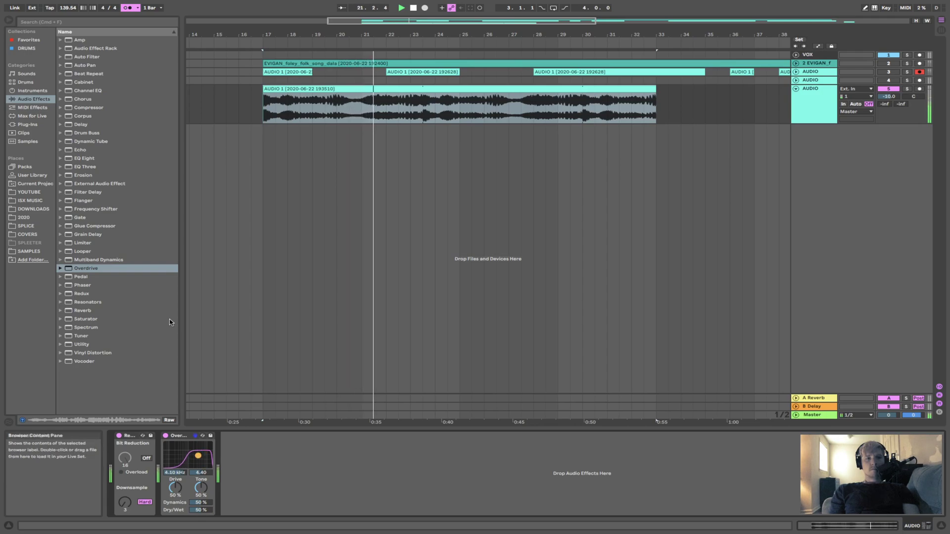
Add the Erosion effect after Overdrive with its frequency at 5.52 kHz and amount at 15.7.
{"action": "left_click_drag", "start_coordinate": [83, 176], "coordinate": [140, 249]}
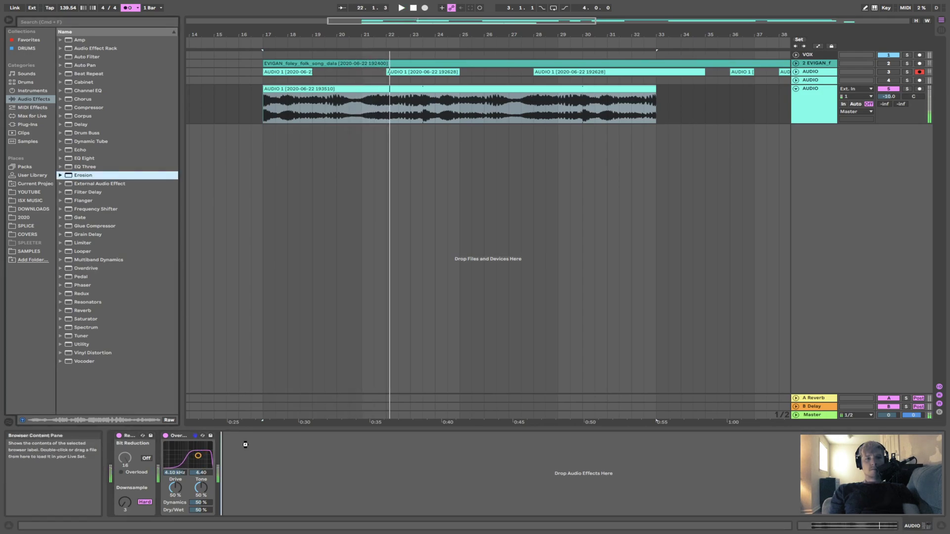
{"action": "left_click_drag", "start_coordinate": [245, 444], "coordinate": [244, 445]}
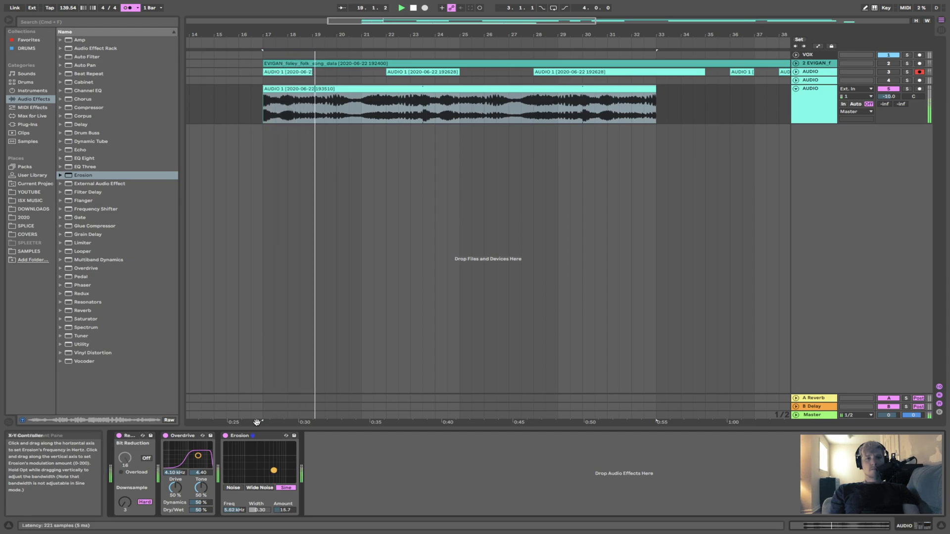
Add Auto Pan after Erosion and set its amount to 41.3% with a tempo-synced rate of 3/16.
{"action": "left_click_drag", "start_coordinate": [93, 65], "coordinate": [238, 258]}
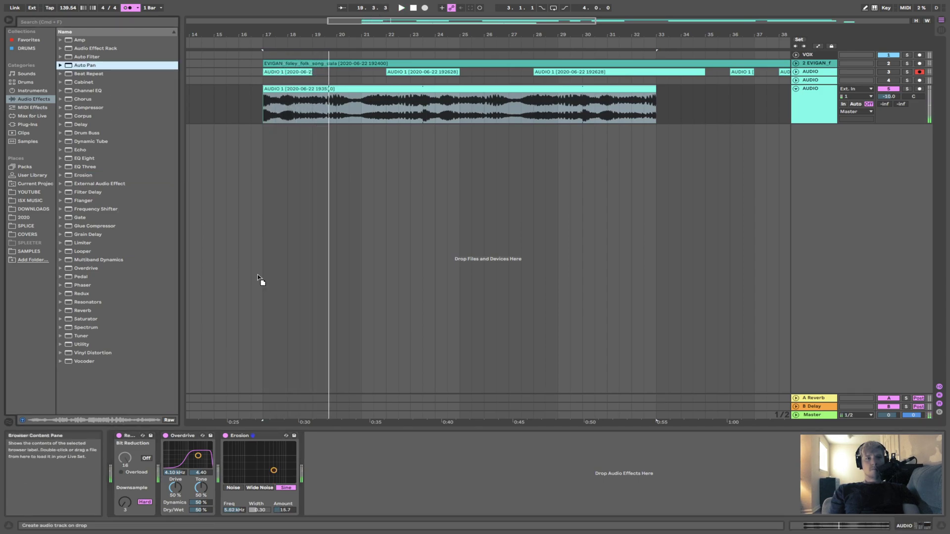
{"action": "left_click_drag", "start_coordinate": [350, 464], "coordinate": [316, 474]}
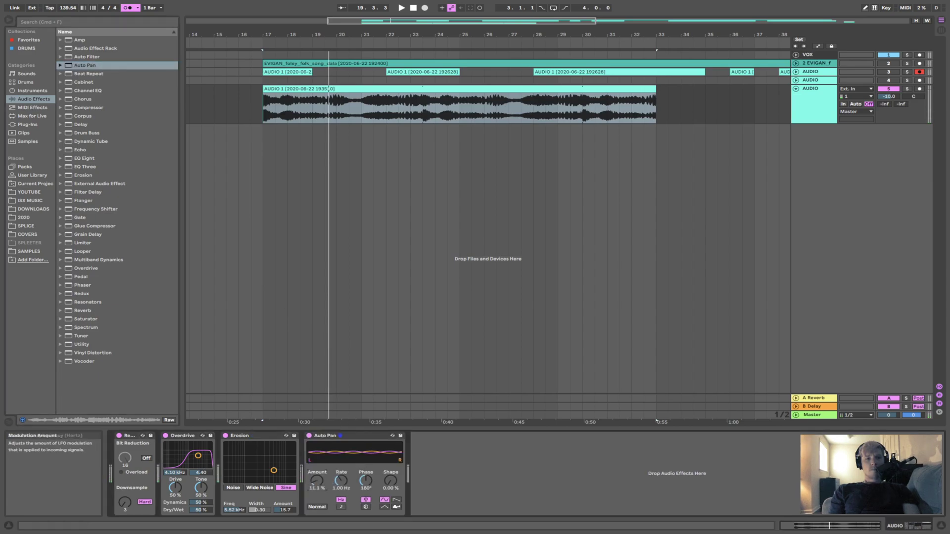
{"action": "key", "text": "space"}
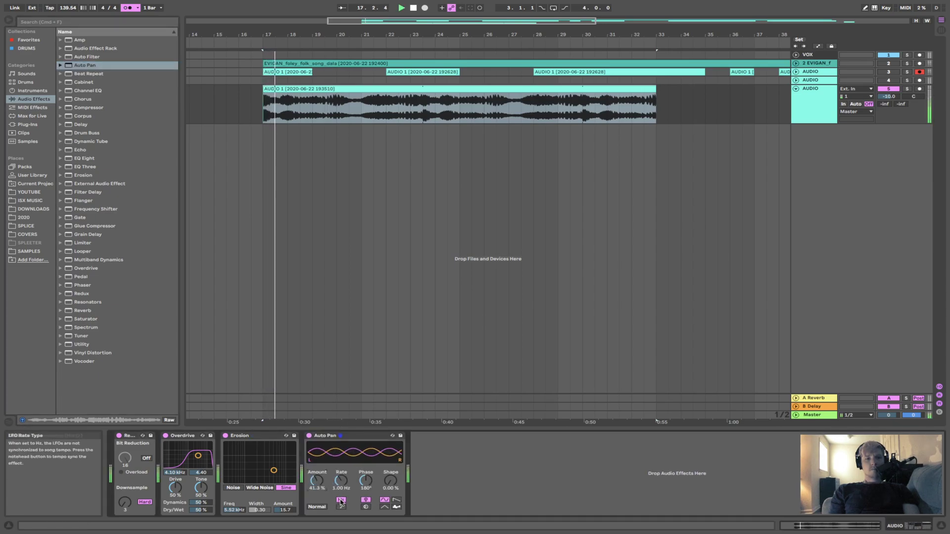
{"action": "left_click", "coordinate": [341, 507]}
{"action": "left_click_drag", "start_coordinate": [341, 481], "coordinate": [341, 470]}
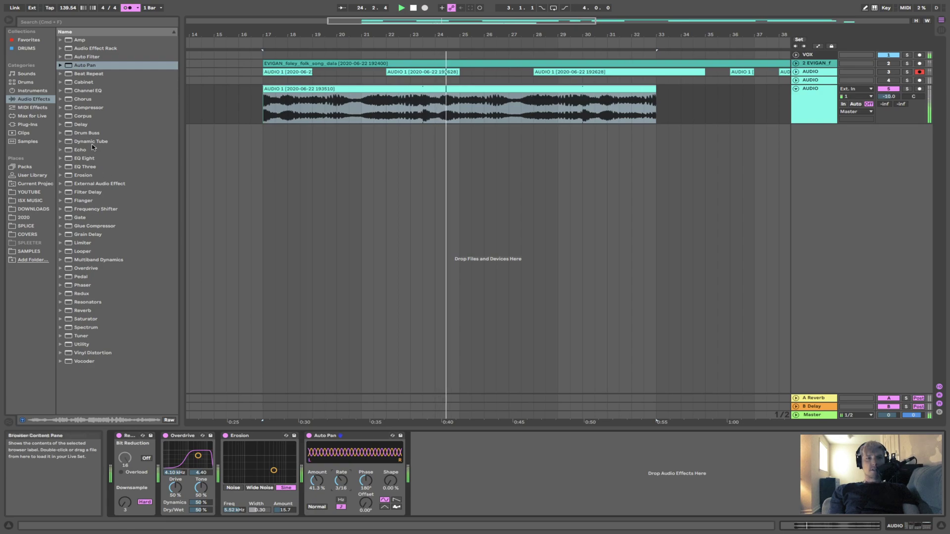
Add a Ping Pong Delay after Auto Pan with feedback at 9.0% and dry/wet at 22%, auditioning during playback.
{"action": "left_click_drag", "start_coordinate": [82, 127], "coordinate": [436, 489]}
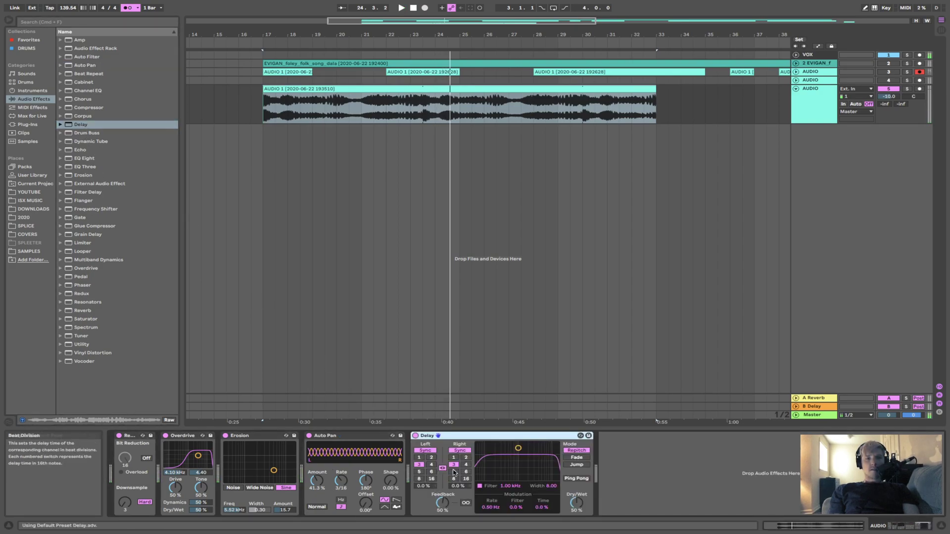
{"action": "key", "text": "space"}
{"action": "left_click_drag", "start_coordinate": [442, 503], "coordinate": [442, 510]}
{"action": "left_click_drag", "start_coordinate": [576, 502], "coordinate": [577, 505]}
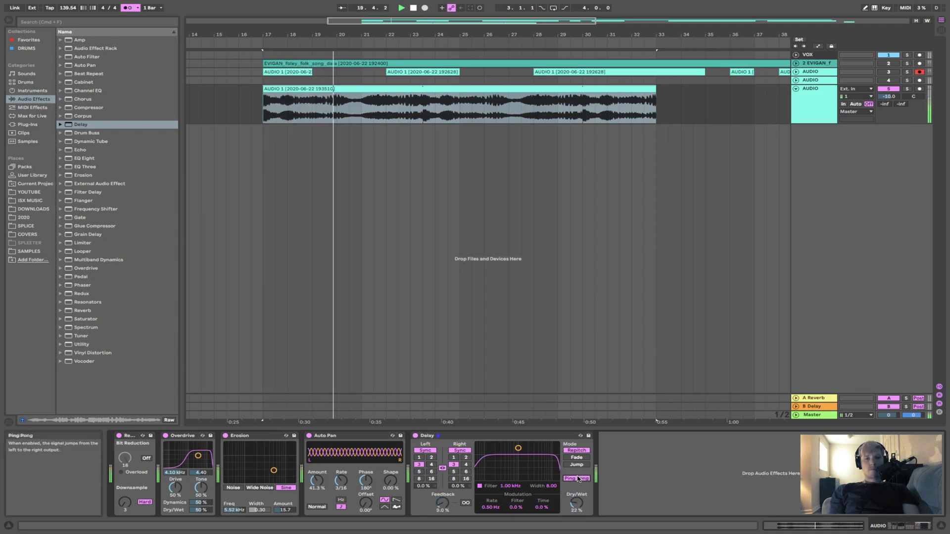
Switch the Delay to Jump mode, lower its dry/wet to 19%, and set its filter to 1.25 kHz with width 3.18.
{"action": "left_click", "coordinate": [577, 465]}
{"action": "left_click_drag", "start_coordinate": [577, 503], "coordinate": [576, 505]}
{"action": "left_click_drag", "start_coordinate": [518, 448], "coordinate": [521, 467]}
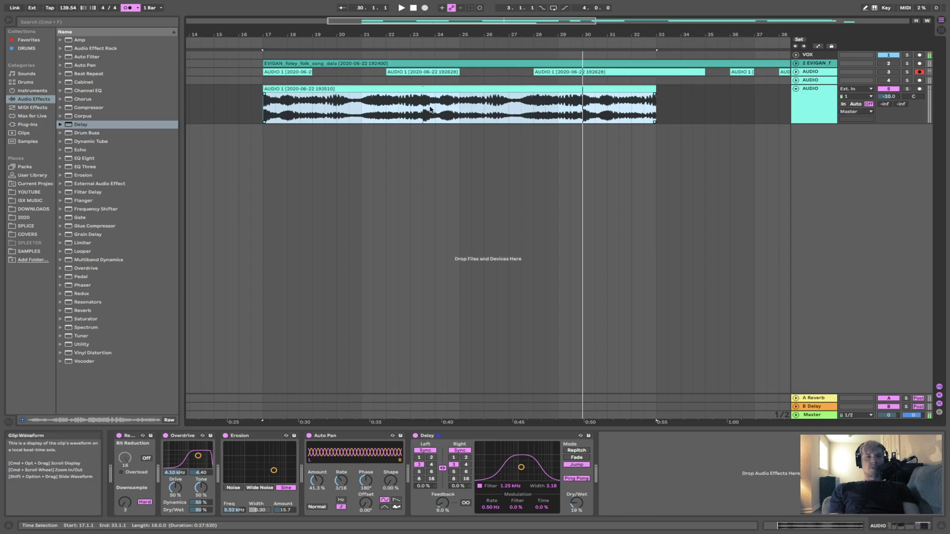
Check the looped sample's pitch with a Tuner placed before Redux during playback, and remove the Tuner.
{"action": "left_click", "coordinate": [316, 105]}
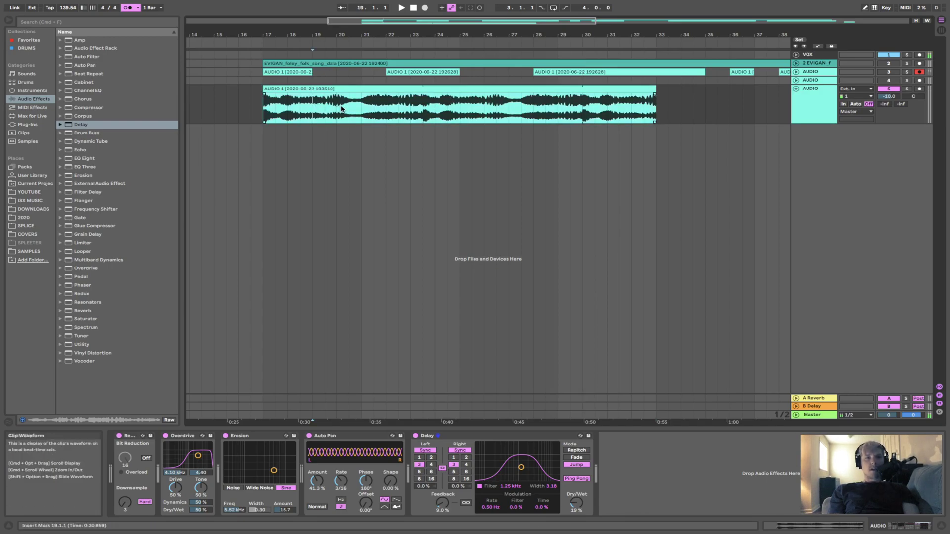
{"action": "left_click", "coordinate": [815, 89]}
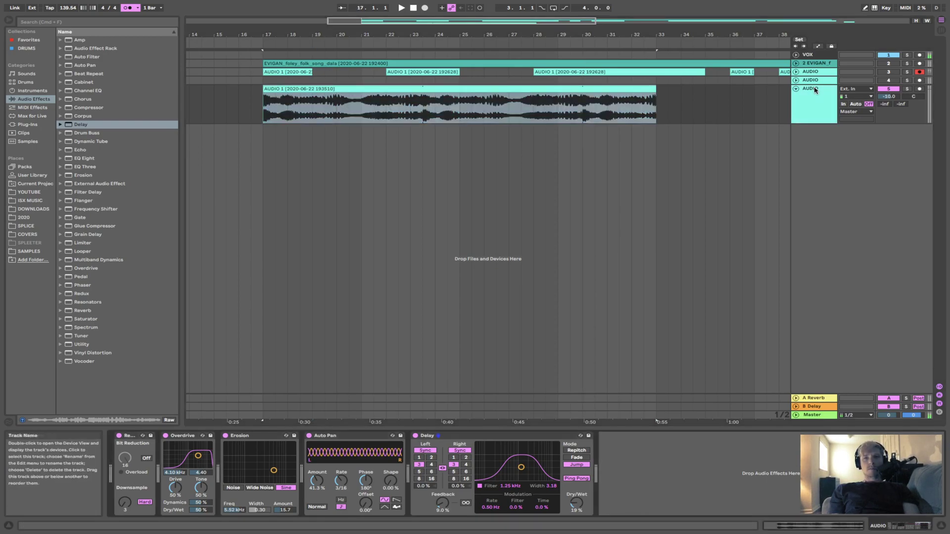
{"action": "left_click", "coordinate": [82, 338]}
{"action": "left_click_drag", "start_coordinate": [105, 475], "coordinate": [116, 477]}
{"action": "key", "text": "space"}
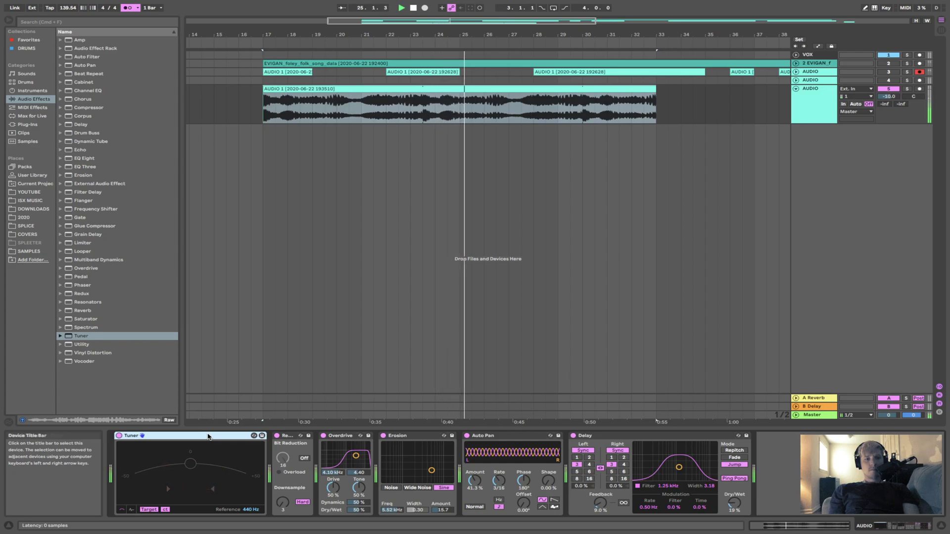
{"action": "key", "text": "Delete"}
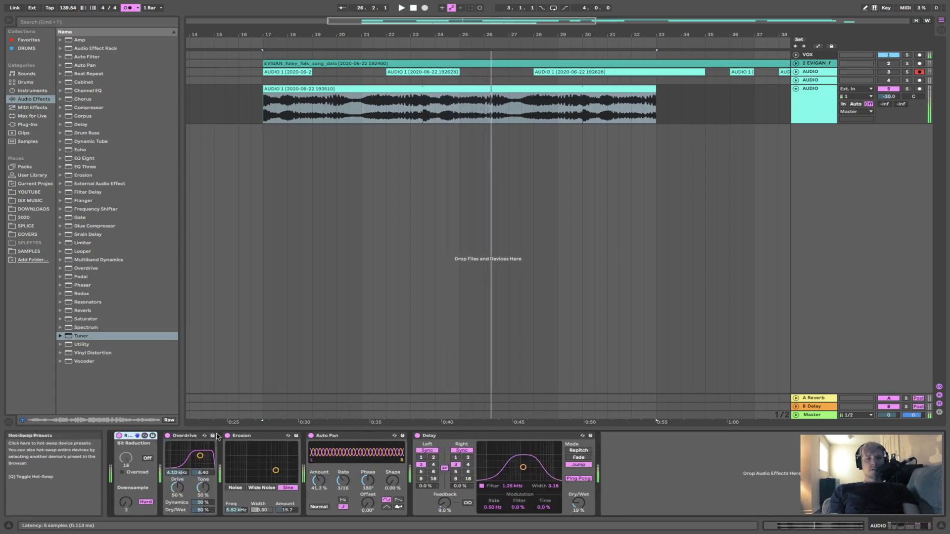
Insert a new MIDI track below the looped clip's audio track.
{"action": "left_click", "coordinate": [606, 89]}
{"action": "left_click", "coordinate": [812, 92]}
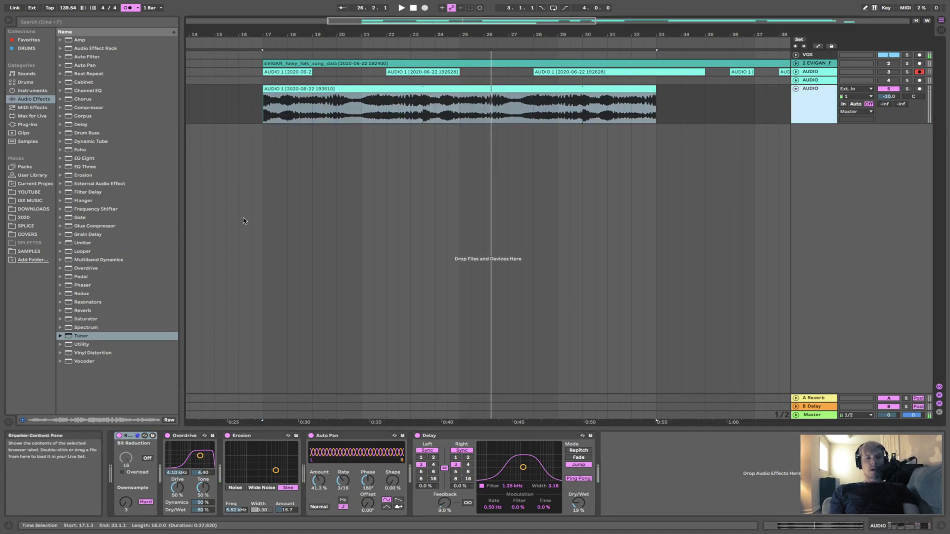
{"action": "key", "text": "super+shift+t"}
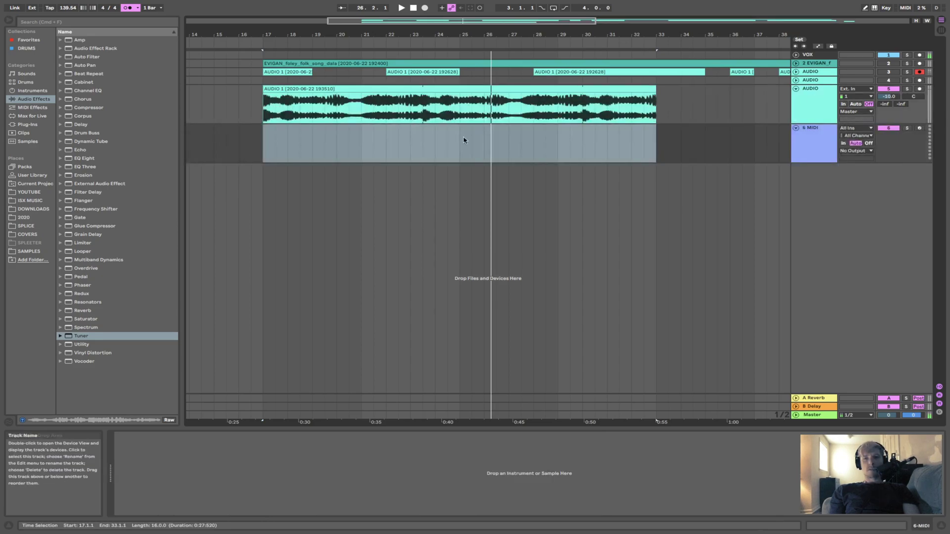
Search all browser content for "kick" and preview several kick loops, including 120bpm_kick_pulse_001.wav.
{"action": "left_click", "coordinate": [26, 126]}
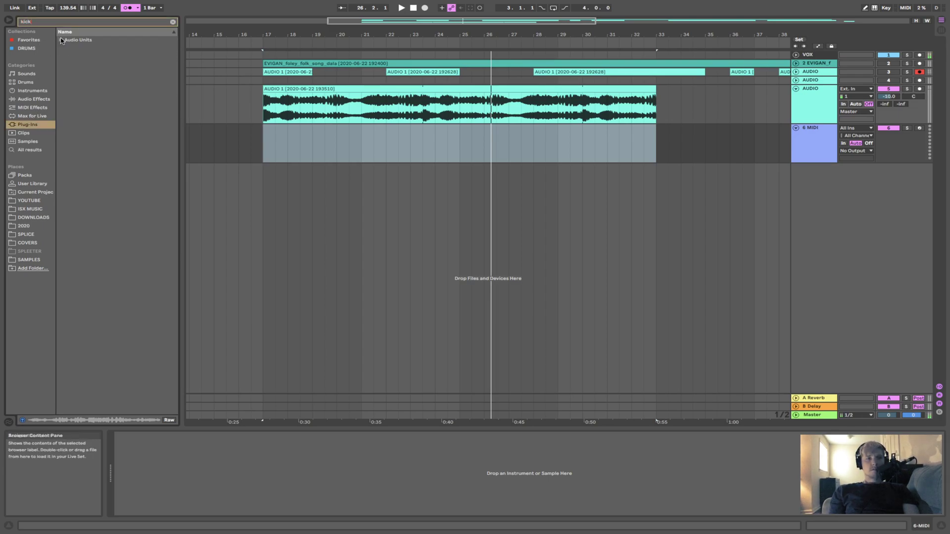
{"action": "left_click", "coordinate": [31, 151]}
{"action": "left_click", "coordinate": [104, 227]}
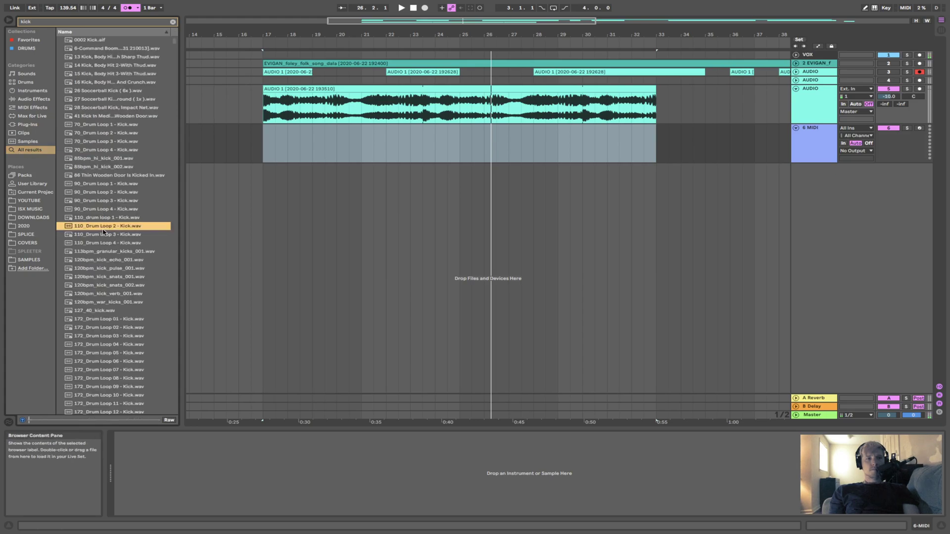
{"action": "left_click", "coordinate": [109, 235]}
{"action": "left_click", "coordinate": [109, 268]}
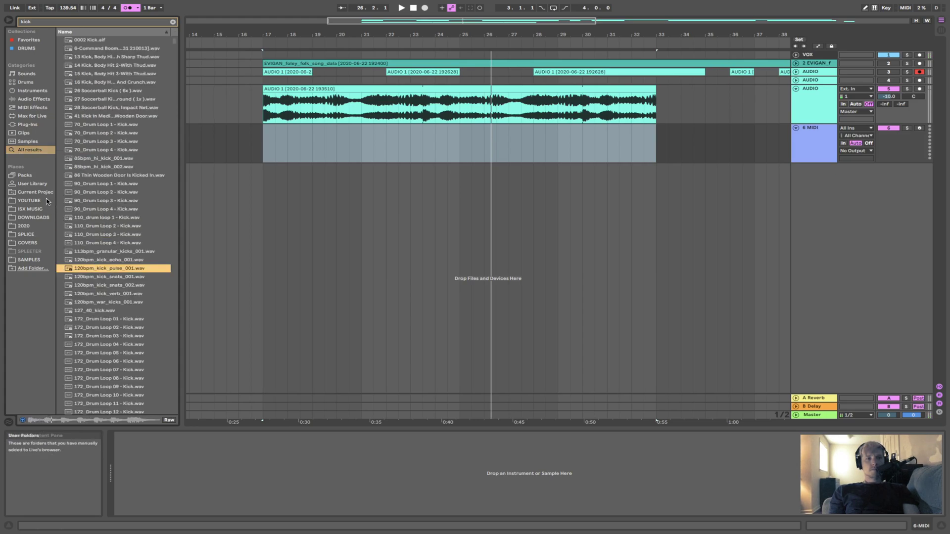
Narrow the kick search to the SAMPLES folder and expand its DRUMS and KICKS subfolders.
{"action": "left_click", "coordinate": [32, 184]}
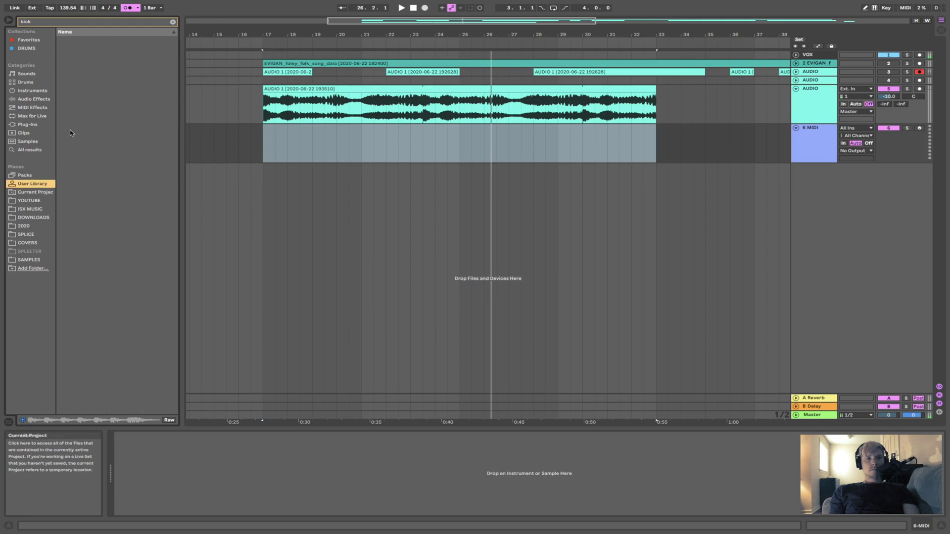
{"action": "left_click", "coordinate": [26, 260]}
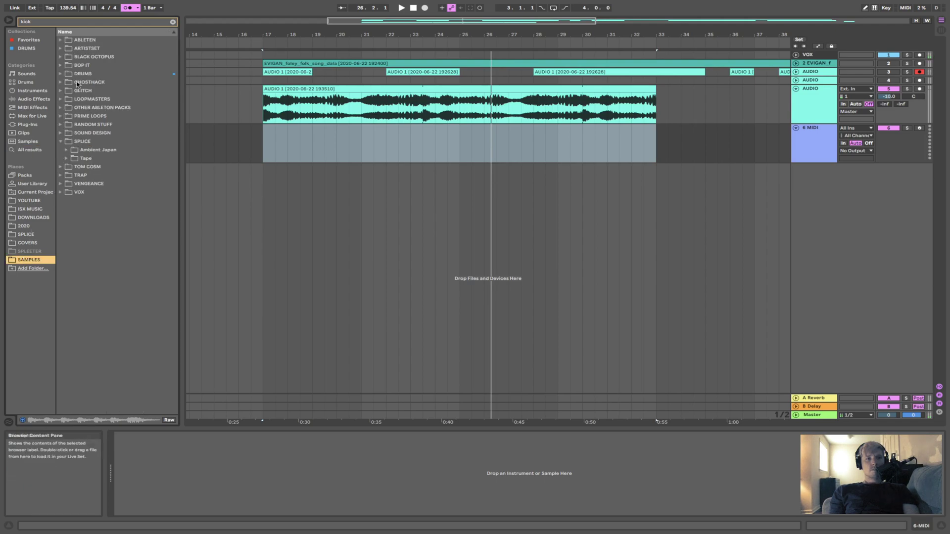
{"action": "left_click", "coordinate": [61, 73]}
{"action": "left_click", "coordinate": [67, 82]}
Audition the Cymatics kick samples in order, from the 9God and 808 Mob kicks through the Cobra, Drip and Dubstep kicks.
{"action": "left_click", "coordinate": [98, 142]}
{"action": "left_click", "coordinate": [123, 209]}
{"action": "key", "text": "Down"}
{"action": "key", "text": "Down"}
{"action": "key", "text": "Down"}
{"action": "key", "text": "Down"}
{"action": "key", "text": "Down"}
{"action": "key", "text": "Down"}
{"action": "key", "text": "Down"}
{"action": "key", "text": "Down"}
{"action": "key", "text": "Down"}
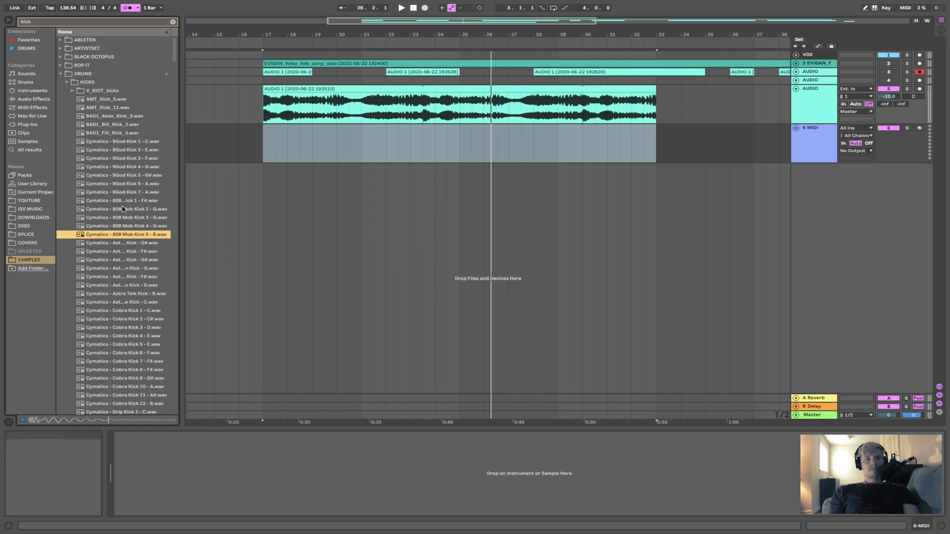
{"action": "key", "text": "Down"}
{"action": "key", "text": "Down"}
{"action": "key", "text": "Down"}
{"action": "key", "text": "Down"}
{"action": "key", "text": "Down"}
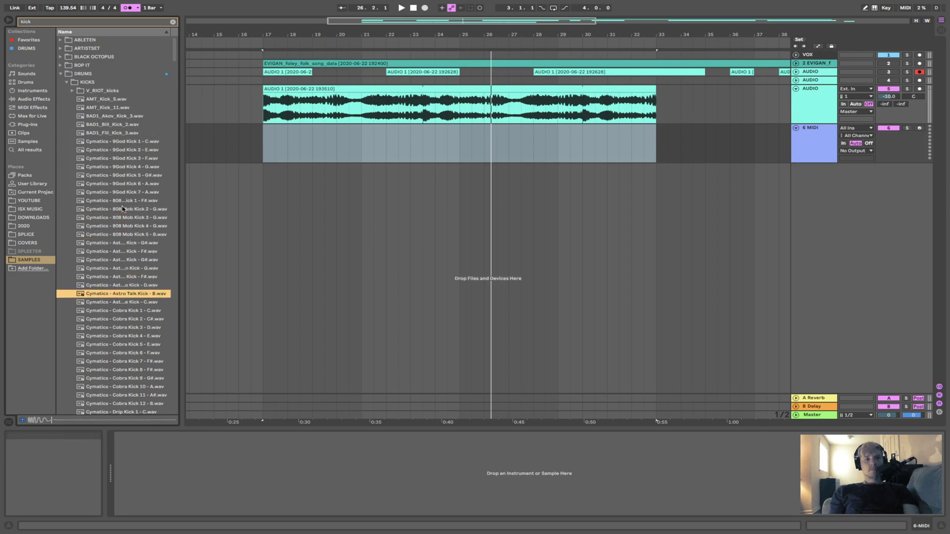
{"action": "key", "text": "Down"}
{"action": "key", "text": "Down"}
{"action": "key", "text": "Down"}
{"action": "key", "text": "Down"}
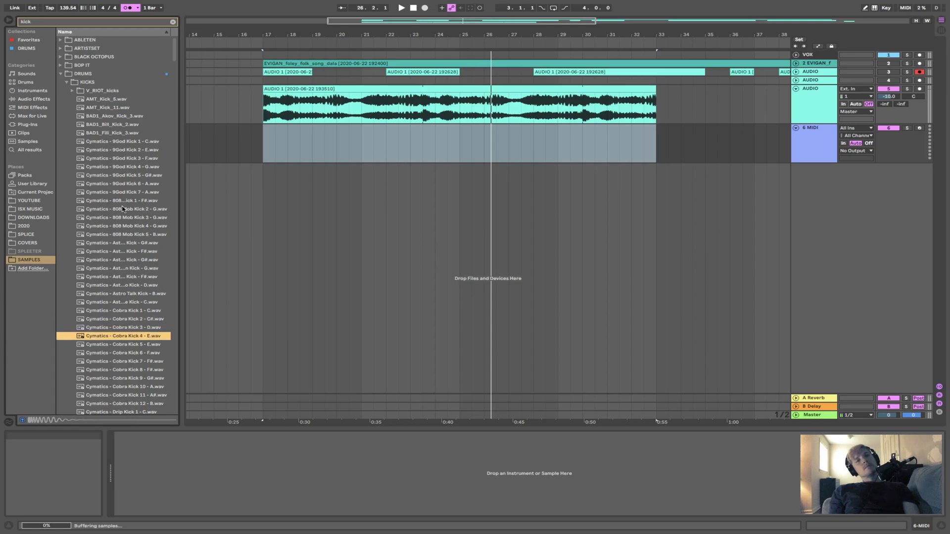
{"action": "key", "text": "Down"}
{"action": "key", "text": "Down"}
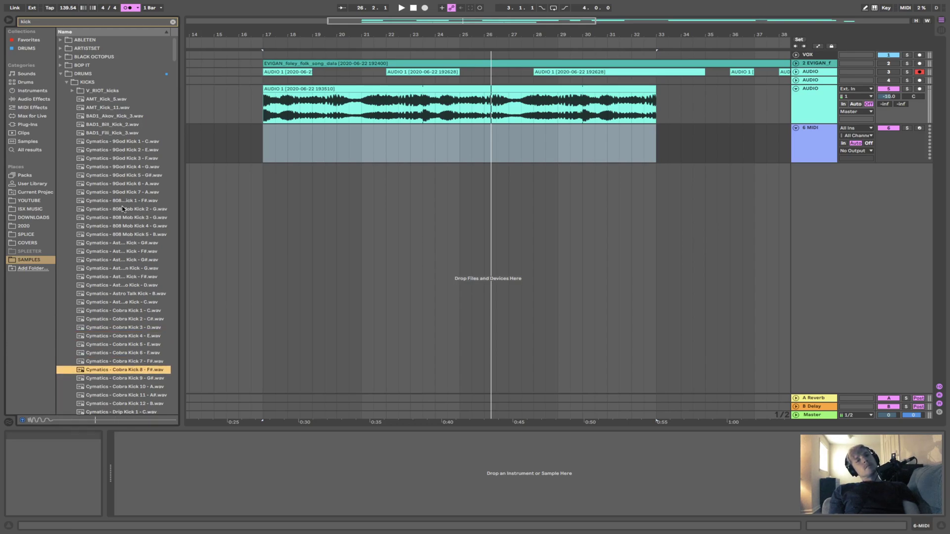
{"action": "key", "text": "Up"}
{"action": "key", "text": "Down"}
{"action": "key", "text": "Up"}
{"action": "key", "text": "Down"}
{"action": "key", "text": "Down"}
{"action": "key", "text": "Down"}
{"action": "key", "text": "Down"}
{"action": "key", "text": "Down"}
{"action": "key", "text": "Down"}
{"action": "key", "text": "Down"}
{"action": "key", "text": "Down"}
{"action": "key", "text": "Down"}
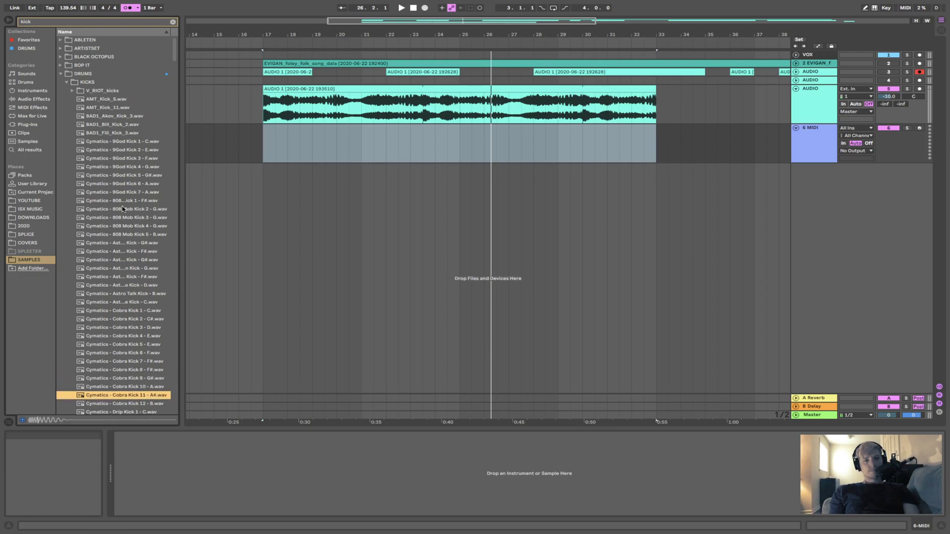
{"action": "key", "text": "Down"}
{"action": "key", "text": "Down"}
{"action": "key", "text": "Down"}
{"action": "key", "text": "Down"}
{"action": "key", "text": "Down"}
{"action": "key", "text": "Down"}
{"action": "key", "text": "Down"}
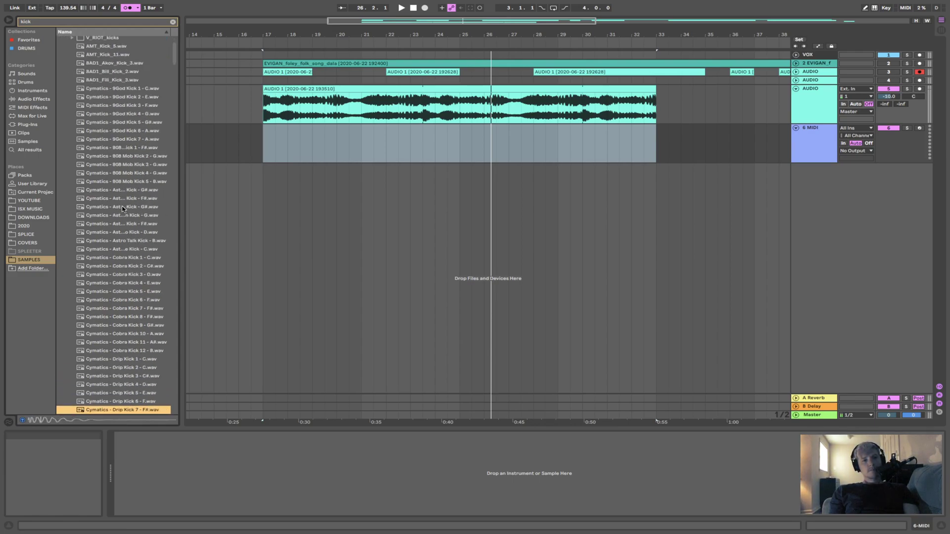
{"action": "key", "text": "Down"}
{"action": "key", "text": "Down"}
{"action": "key", "text": "Down"}
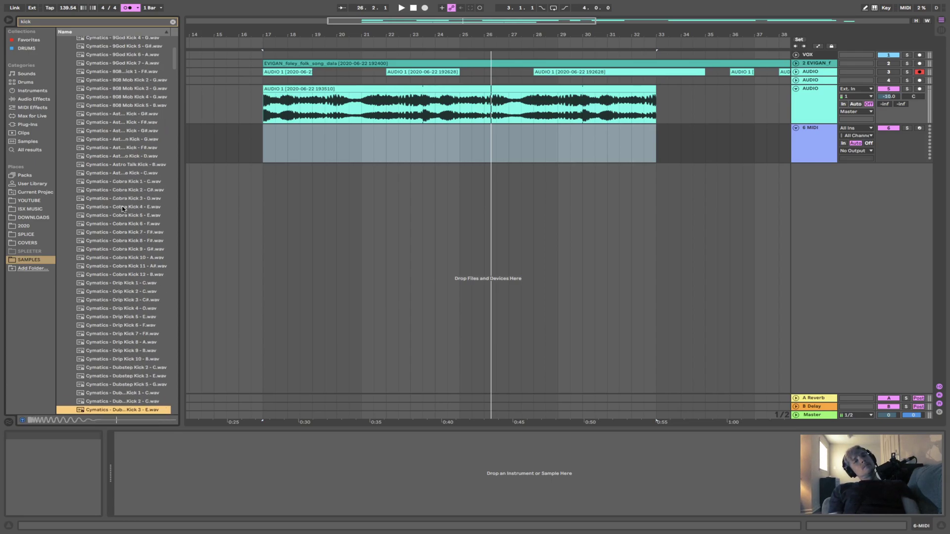
{"action": "key", "text": "Down"}
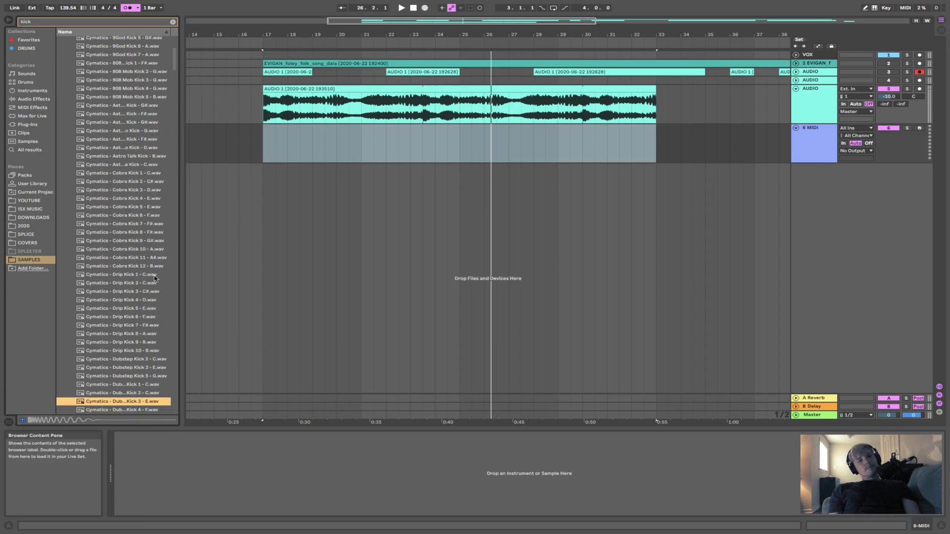
Try to place the "Cymatics - Dub...Kick 3 - E.wav" sample on the new MIDI track at 17.1.1.
{"action": "left_click_drag", "start_coordinate": [131, 401], "coordinate": [308, 249]}
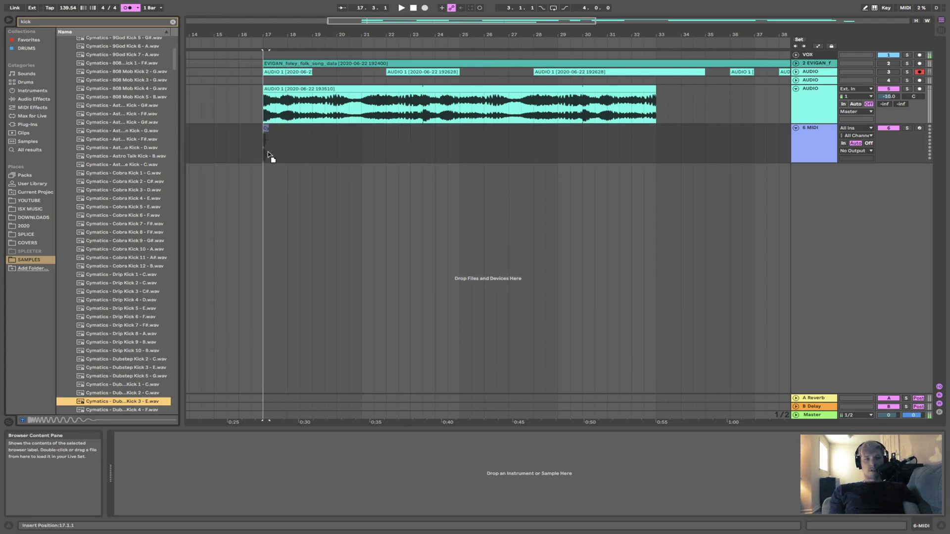
{"action": "left_click_drag", "start_coordinate": [265, 162], "coordinate": [97, 426]}
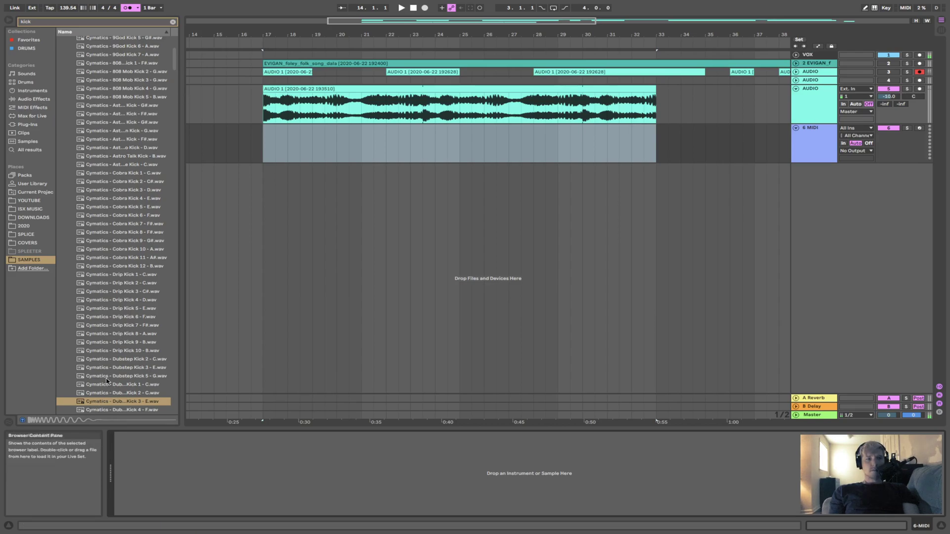
Load Cymatics - Dubstep Toolkit Kick 3 - E onto the MIDI track and insert an empty MIDI clip from bar 17 to bar 33.
{"action": "double_click", "coordinate": [112, 404]}
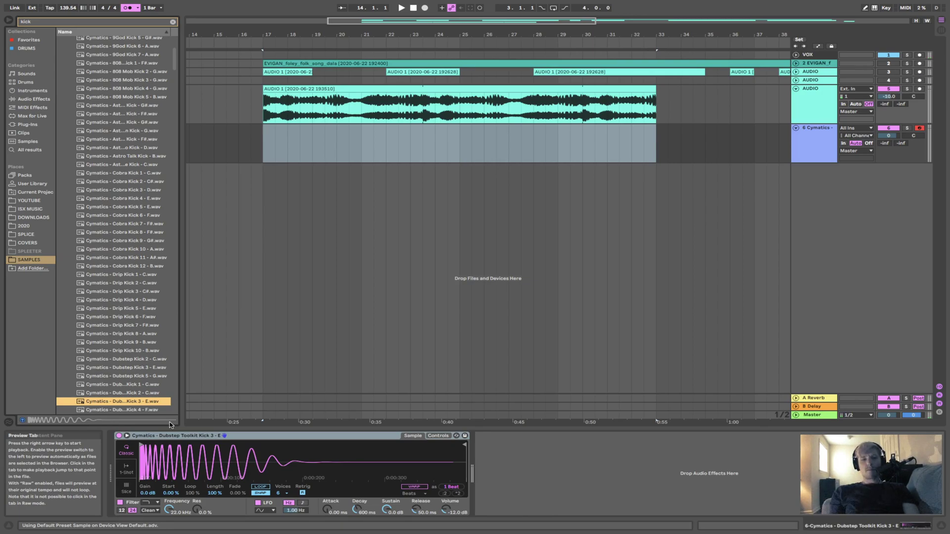
{"action": "left_click_drag", "start_coordinate": [265, 144], "coordinate": [644, 144]}
{"action": "right_click", "coordinate": [627, 144]}
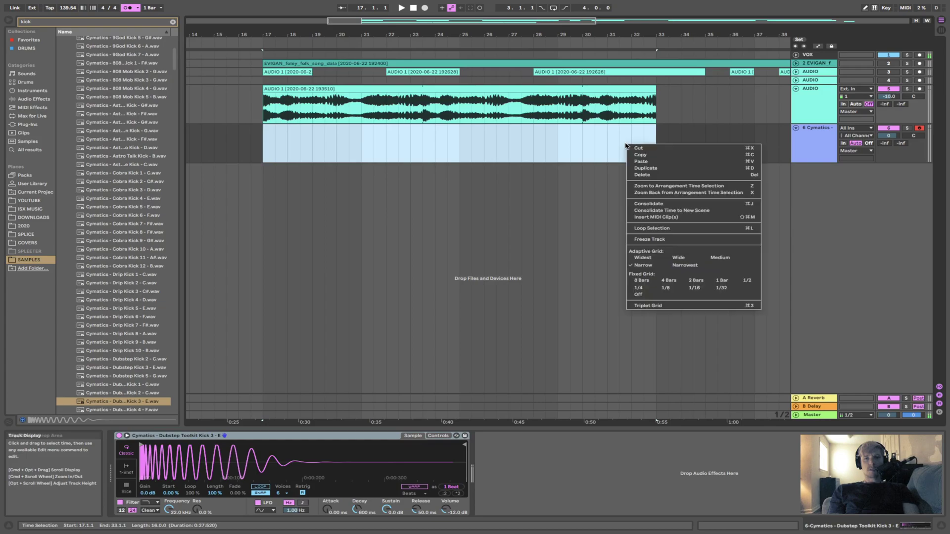
{"action": "left_click", "coordinate": [653, 217]}
Play the song and audition the kick at several pitches on the piano roll keys.
{"action": "key", "text": "space"}
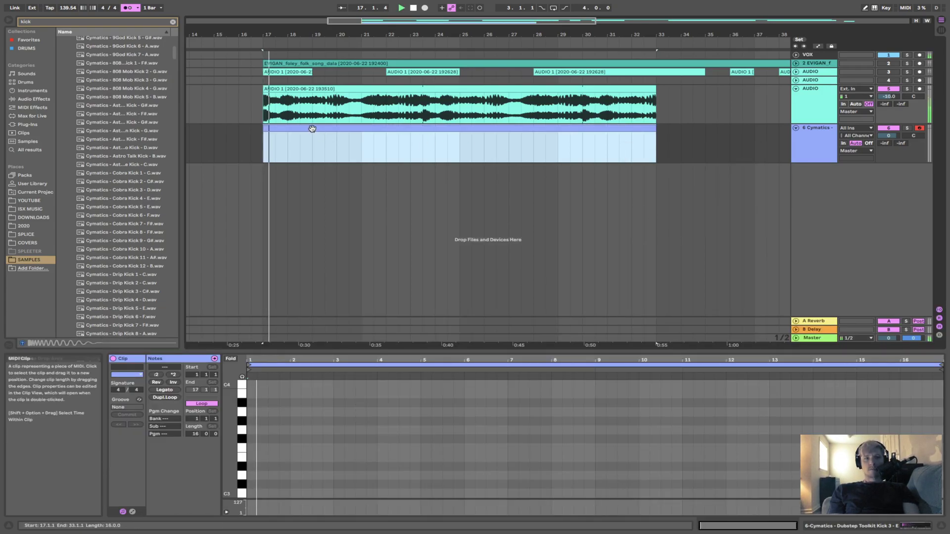
{"action": "left_click", "coordinate": [244, 454]}
{"action": "left_click", "coordinate": [242, 377]}
{"action": "left_click", "coordinate": [243, 430]}
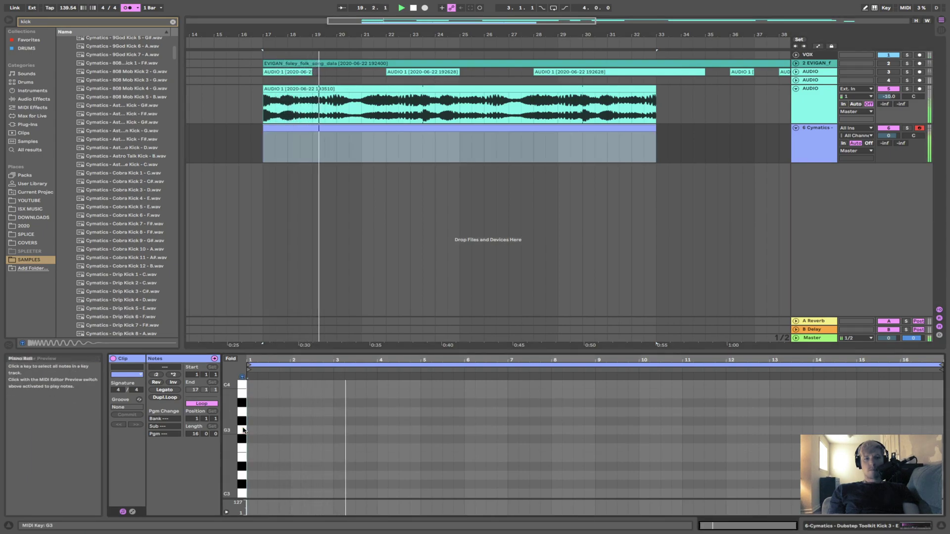
Draw C3 kick notes at 1.1, 1.3, 2.1 and 2.3 in the new MIDI clip.
{"action": "left_click", "coordinate": [255, 493]}
{"action": "double_click", "coordinate": [255, 494]}
{"action": "double_click", "coordinate": [275, 494]}
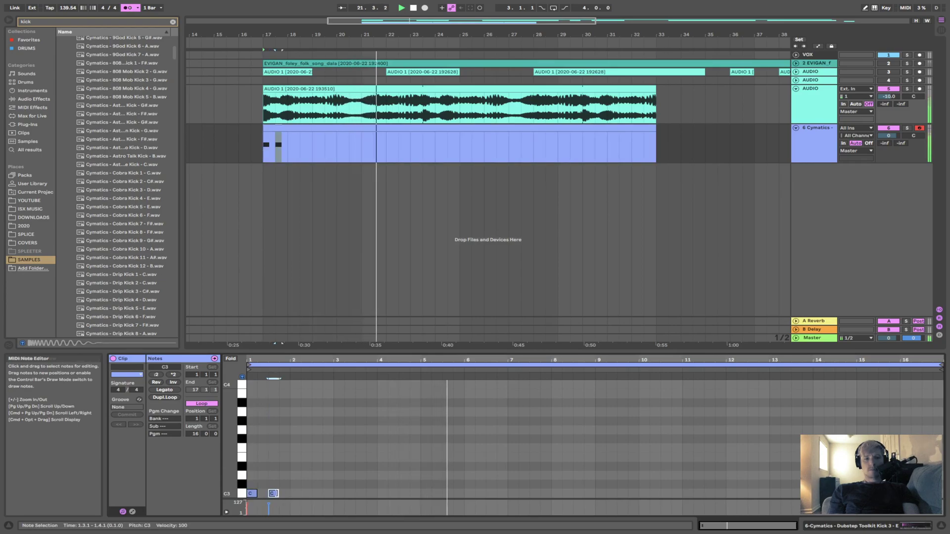
{"action": "double_click", "coordinate": [294, 494]}
{"action": "left_click", "coordinate": [311, 494]}
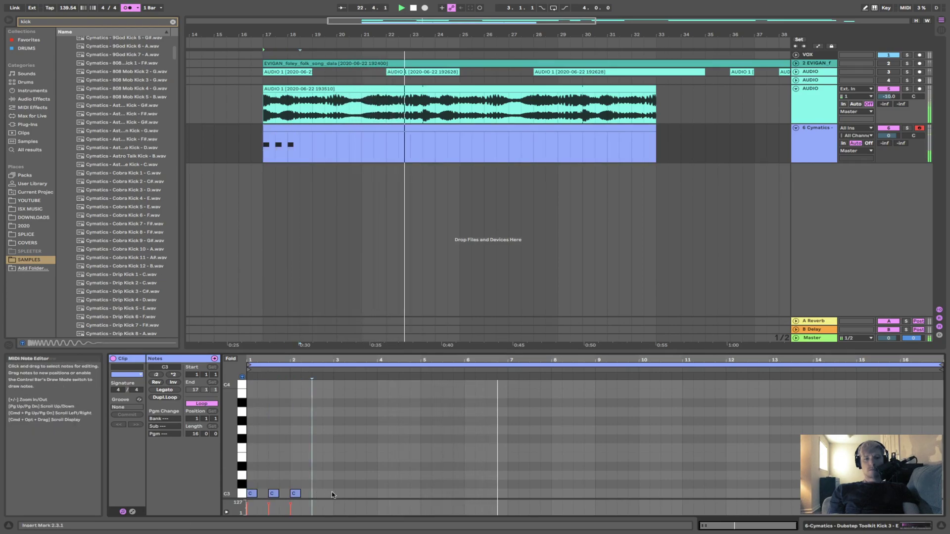
{"action": "double_click", "coordinate": [316, 494]}
Duplicate the half-bar kick notes in two-bar blocks until they fill the 16-bar clip, and stop playback.
{"action": "left_click_drag", "start_coordinate": [335, 493], "coordinate": [262, 496]}
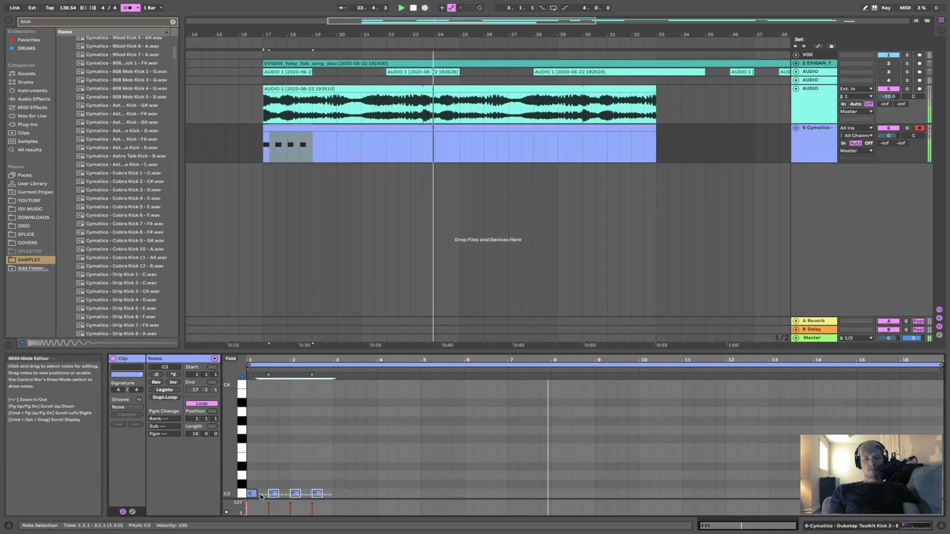
{"action": "key", "text": "super+d"}
{"action": "key", "text": "super+d"}
{"action": "key", "text": "super+d"}
{"action": "key", "text": "super+d"}
{"action": "key", "text": "super+d"}
{"action": "key", "text": "super+d"}
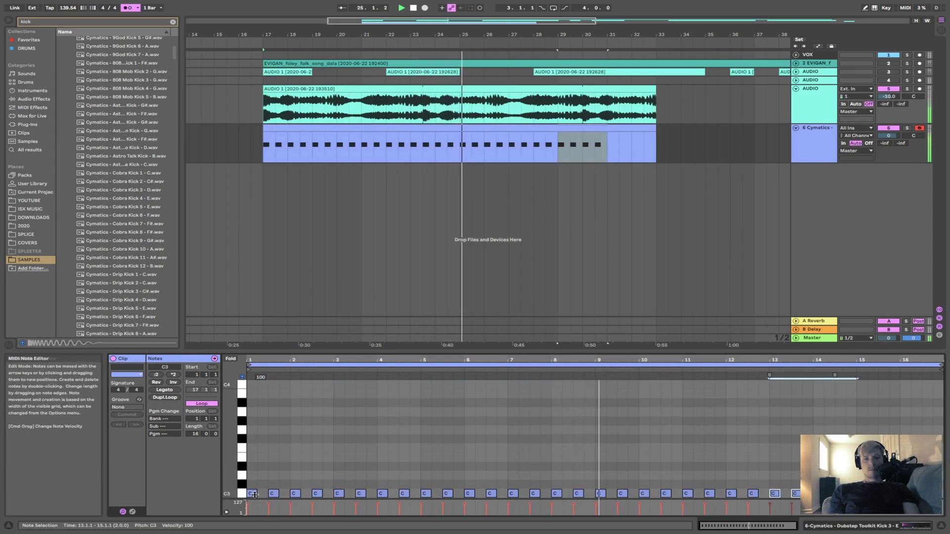
{"action": "key", "text": "super+d"}
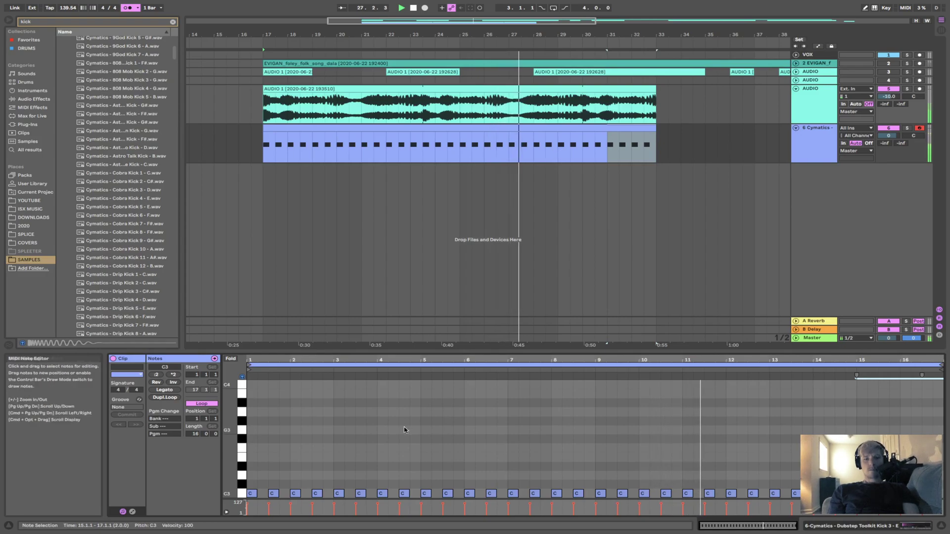
{"action": "key", "text": "space"}
Delete the kick notes on beat 3 of the clip's first three bars.
{"action": "left_click", "coordinate": [271, 487]}
{"action": "left_click", "coordinate": [273, 494]}
{"action": "key", "text": "Delete"}
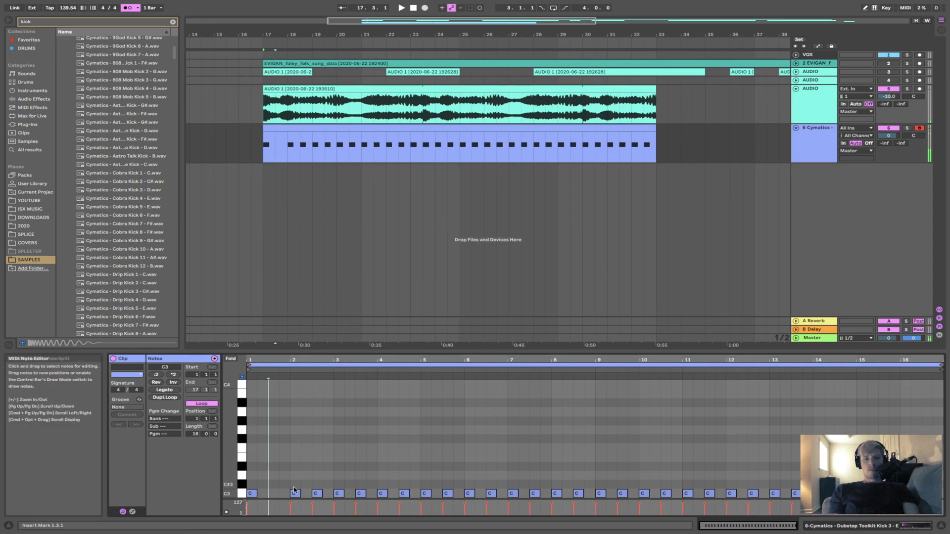
{"action": "left_click", "coordinate": [317, 493]}
{"action": "key", "text": "Delete"}
{"action": "left_click", "coordinate": [360, 493]}
{"action": "key", "text": "Delete"}
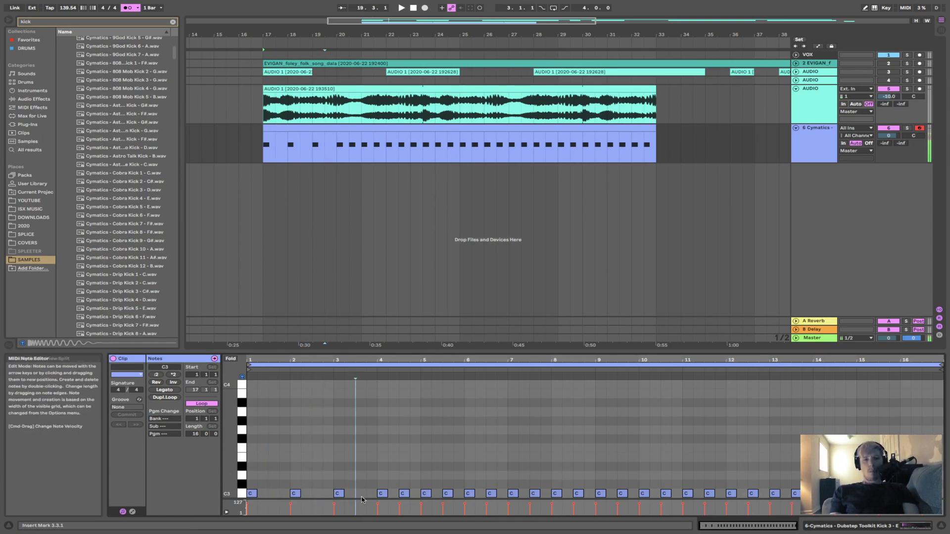
Add short C3 kick notes at 1.2.3 and 2.4.1 in the kick clip.
{"action": "left_click_drag", "start_coordinate": [275, 360], "coordinate": [285, 379]}
{"action": "double_click", "coordinate": [280, 494]}
{"action": "left_click", "coordinate": [340, 493]}
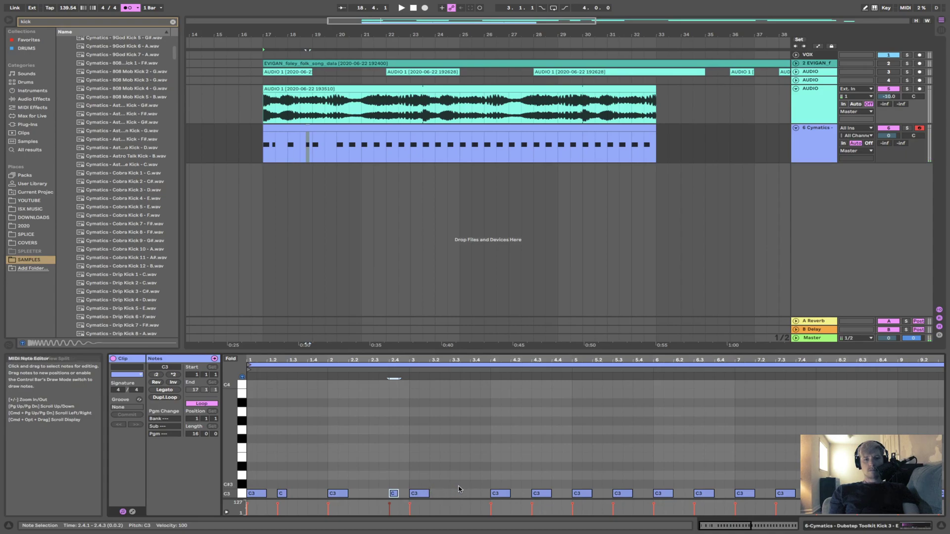
Delete the kick note at 4.3 and all notes from bar 5 to the end of the clip.
{"action": "double_click", "coordinate": [542, 494]}
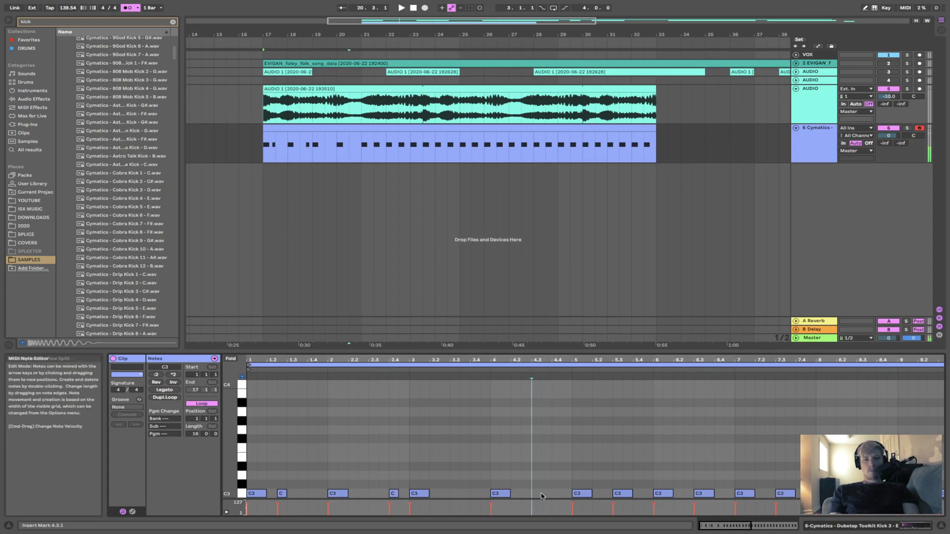
{"action": "left_click_drag", "start_coordinate": [578, 478], "coordinate": [948, 471]}
{"action": "key", "text": "Delete"}
{"action": "scroll", "coordinate": [604, 448], "scroll_direction": "left", "scroll_amount": 12}
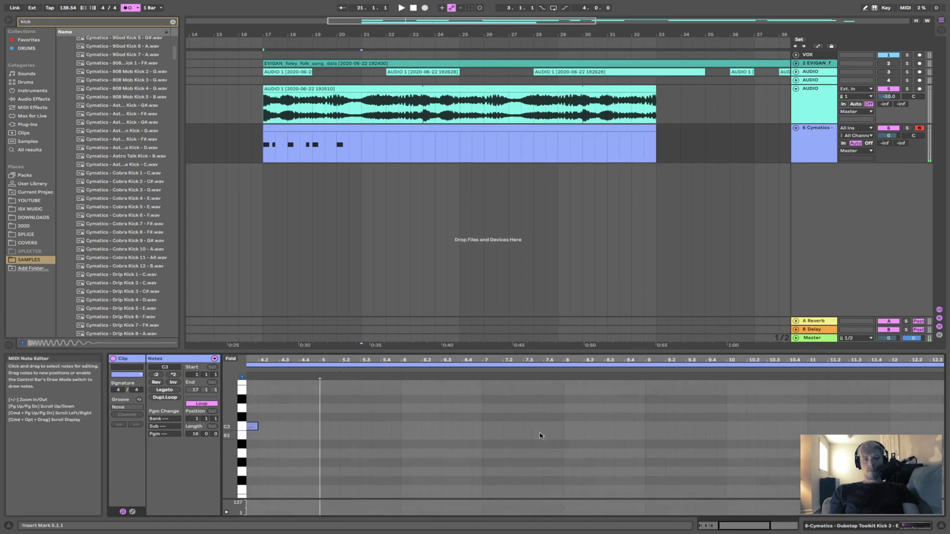
Duplicate the four-bar kick pattern three times in the arrangement up to bar 33 and play it from bar 17.
{"action": "left_click", "coordinate": [359, 157]}
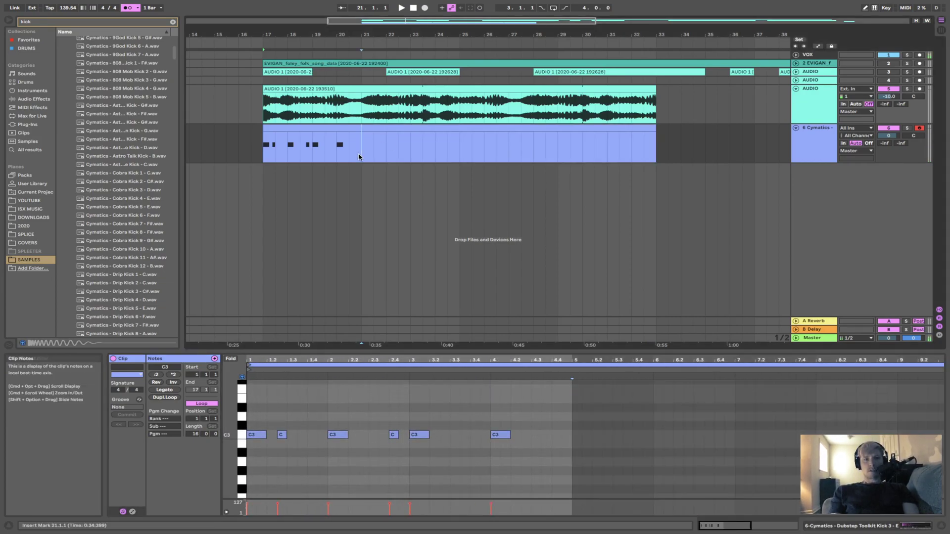
{"action": "key", "text": "super+d"}
{"action": "key", "text": "super+d"}
{"action": "key", "text": "super+d"}
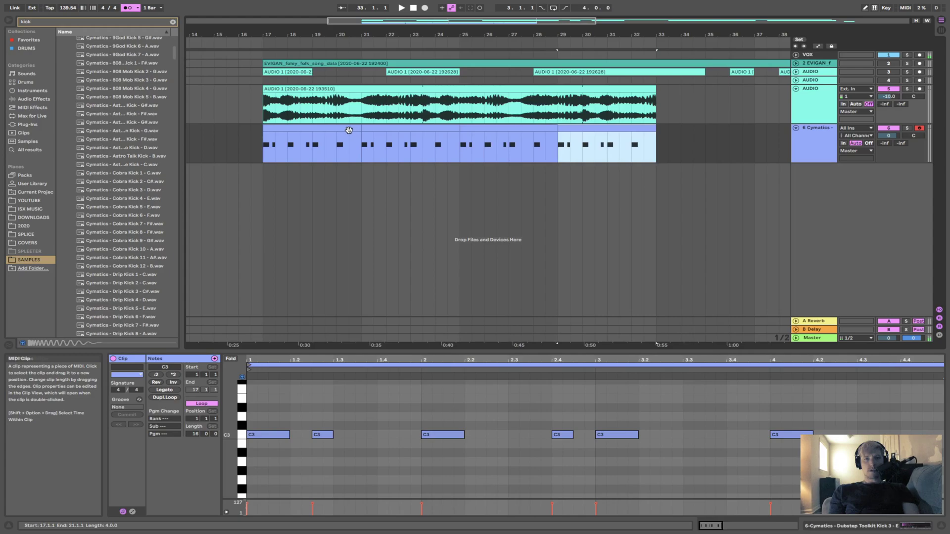
{"action": "left_click", "coordinate": [349, 130]}
{"action": "key", "text": "space"}
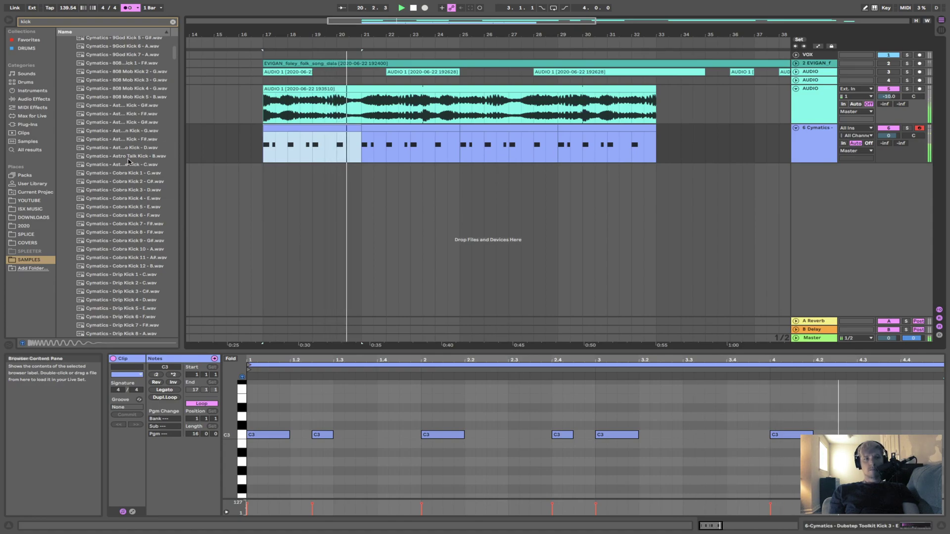
Search the sample library for "snare" and look through the DRUMS subfolders, ending in the SNARES folder.
{"action": "left_click", "coordinate": [92, 23]}
{"action": "type", "text": "snare"}
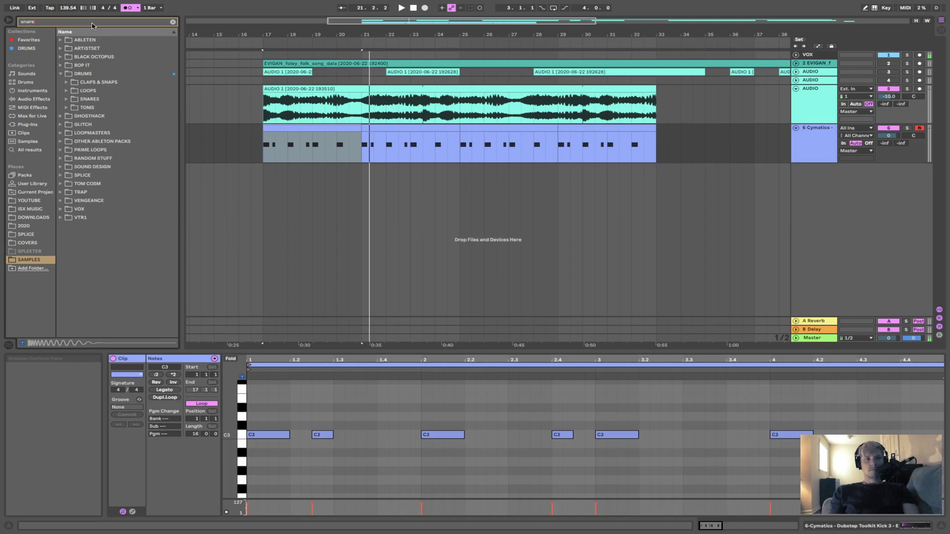
{"action": "left_click", "coordinate": [67, 82]}
{"action": "left_click", "coordinate": [98, 90]}
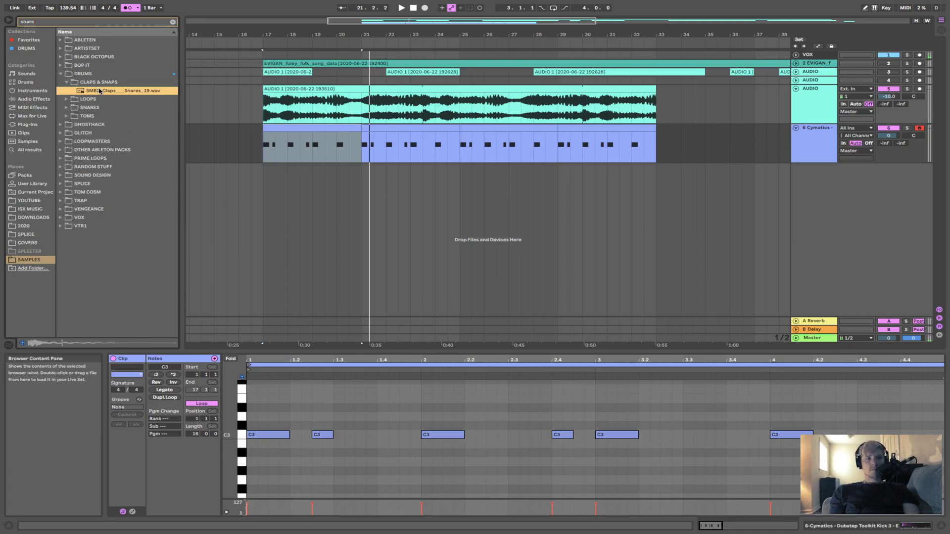
{"action": "left_click", "coordinate": [68, 83]}
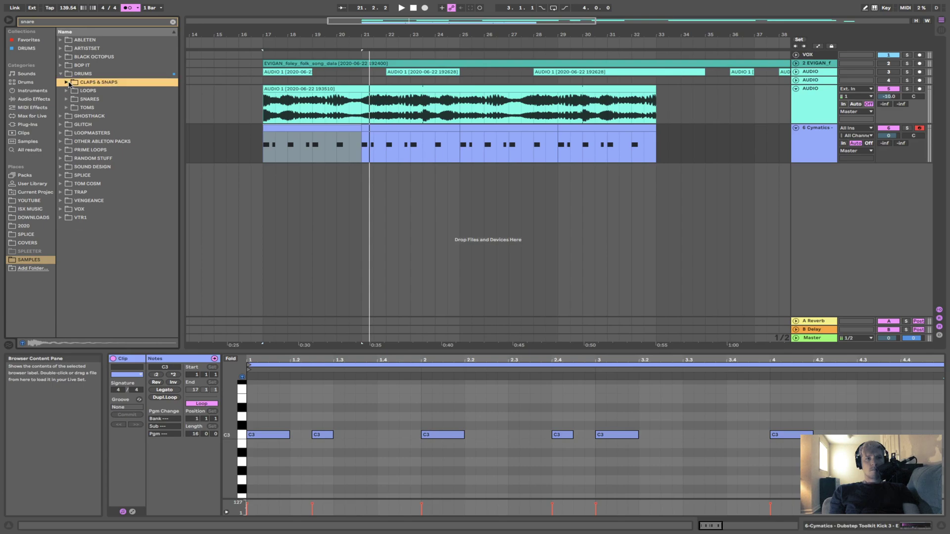
{"action": "left_click", "coordinate": [67, 90]}
{"action": "left_click", "coordinate": [67, 91]}
{"action": "left_click", "coordinate": [66, 99]}
Audition several snare samples and choose Cymatics - 9God Snare 3 - G.wav.
{"action": "left_click", "coordinate": [111, 133]}
{"action": "left_click", "coordinate": [121, 185]}
{"action": "left_click", "coordinate": [125, 235]}
{"action": "left_click", "coordinate": [130, 187]}
Place the Cymatics - 9God Snare 3 - G sample on a new audio track at 17.3, below the kick track.
{"action": "left_click_drag", "start_coordinate": [131, 187], "coordinate": [277, 188]}
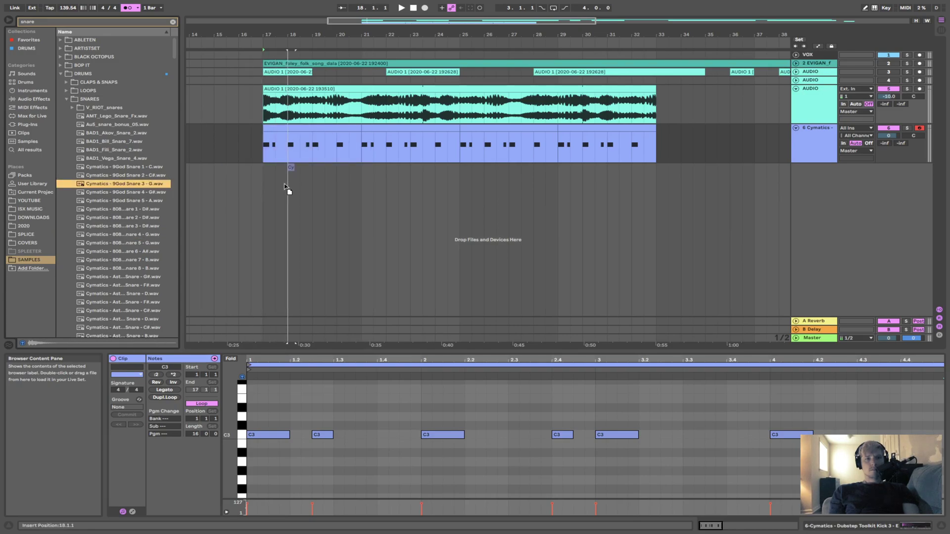
{"action": "left_click_drag", "start_coordinate": [190, 190], "coordinate": [154, 186]}
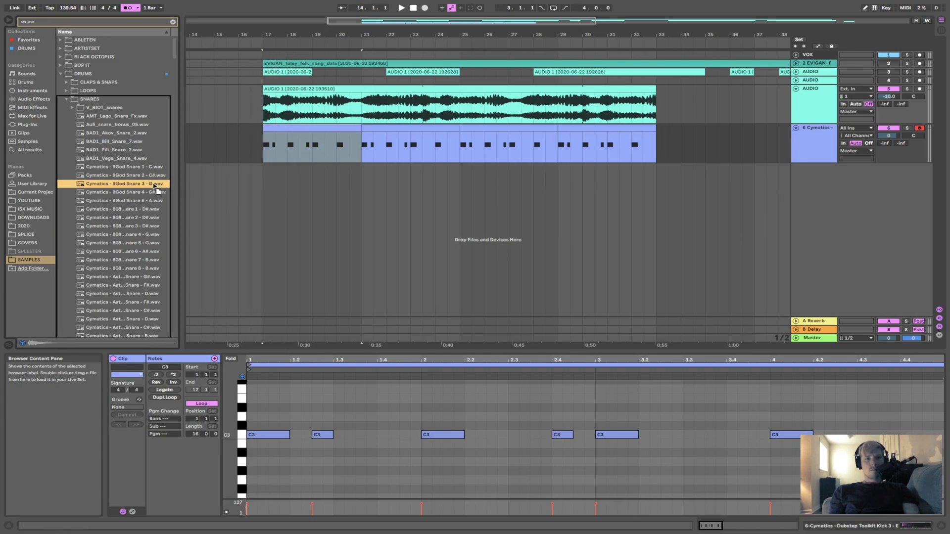
{"action": "left_click", "coordinate": [801, 129]}
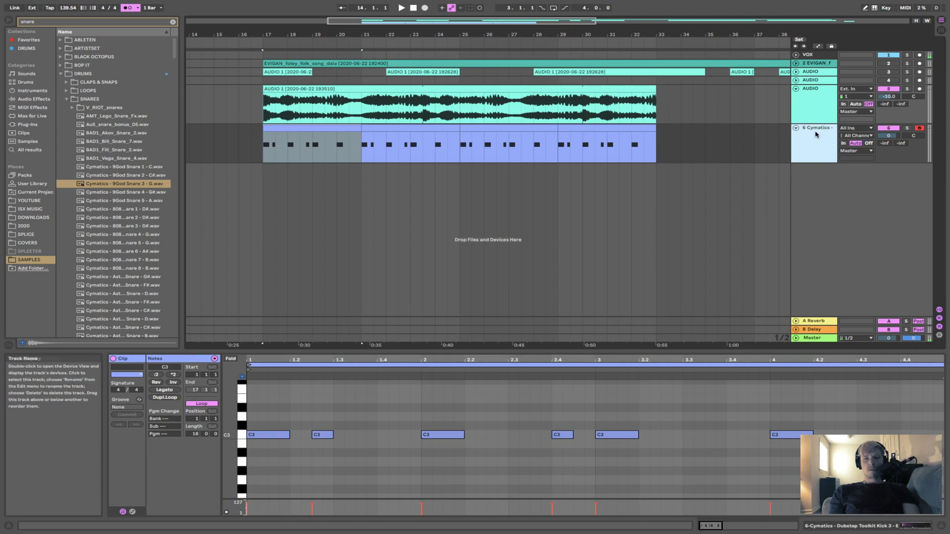
{"action": "left_click_drag", "start_coordinate": [141, 184], "coordinate": [279, 187]}
Play from bar 17 while setting the snare track's volume to -7.0 dB and the kick track's to -7.5 dB.
{"action": "left_click", "coordinate": [263, 178]}
{"action": "key", "text": "space"}
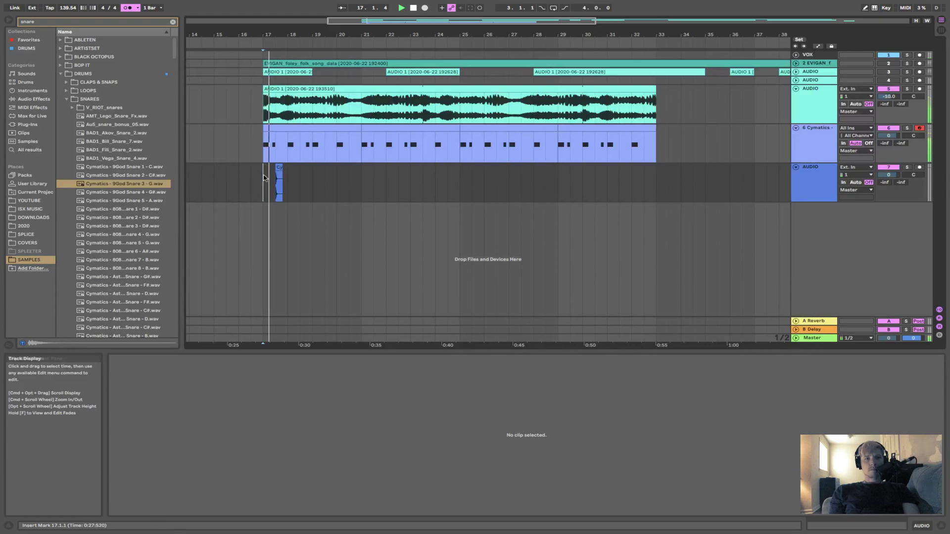
{"action": "left_click_drag", "start_coordinate": [889, 174], "coordinate": [888, 189]}
{"action": "left_click_drag", "start_coordinate": [888, 136], "coordinate": [888, 151]}
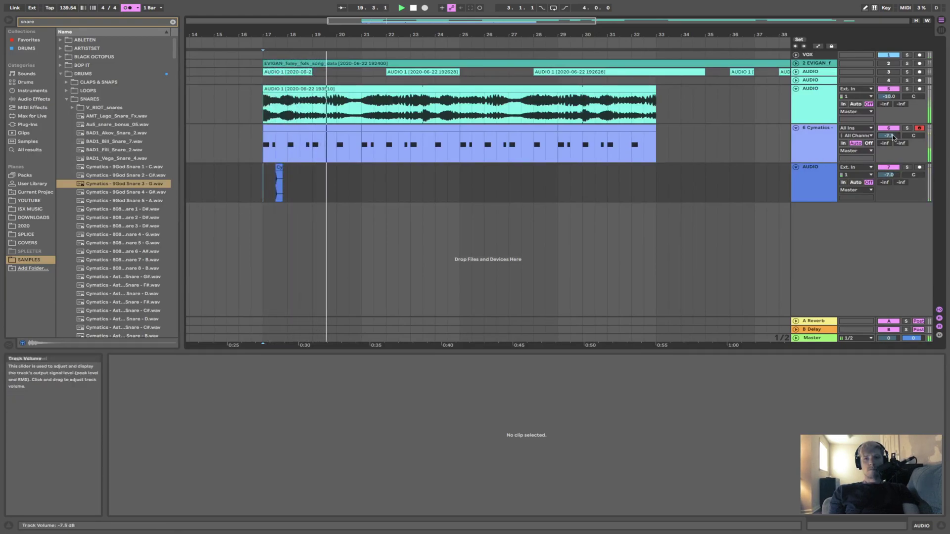
Duplicate the one-bar snare section fifteen times so a snare hits on beat 3 of every bar up to bar 33.
{"action": "left_click_drag", "start_coordinate": [288, 185], "coordinate": [265, 185]}
{"action": "key", "text": "super+d"}
{"action": "key", "text": "super+d"}
{"action": "key", "text": "super+d"}
{"action": "key", "text": "super+d"}
{"action": "key", "text": "super+d"}
{"action": "key", "text": "super+d"}
{"action": "key", "text": "super+d"}
{"action": "key", "text": "super+d"}
{"action": "key", "text": "super+d"}
{"action": "key", "text": "super+d"}
{"action": "key", "text": "super+d"}
{"action": "key", "text": "super+d"}
{"action": "key", "text": "super+d"}
{"action": "key", "text": "super+d"}
{"action": "key", "text": "super+d"}
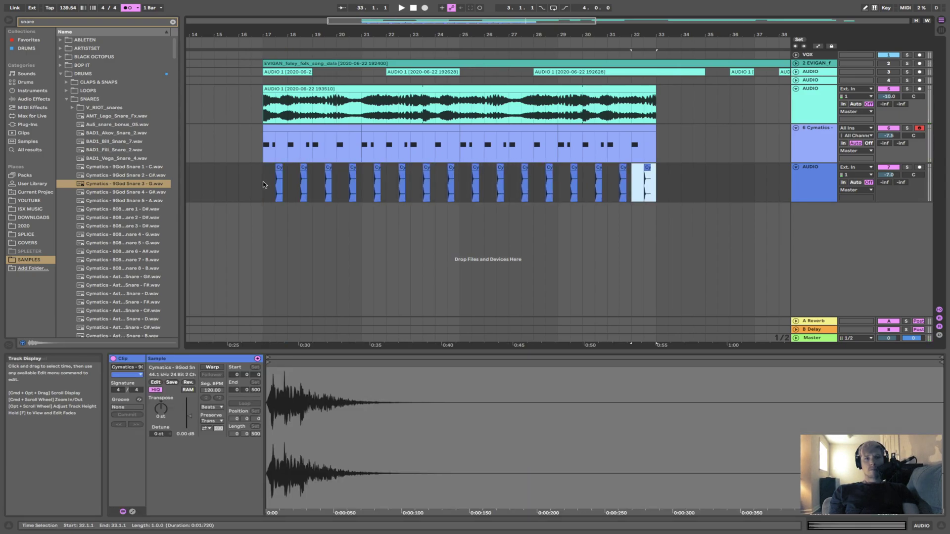
Play the beat from bar 17 and lower the recorded audio track above the kick to -20.4 dB.
{"action": "left_click", "coordinate": [264, 184]}
{"action": "key", "text": "space"}
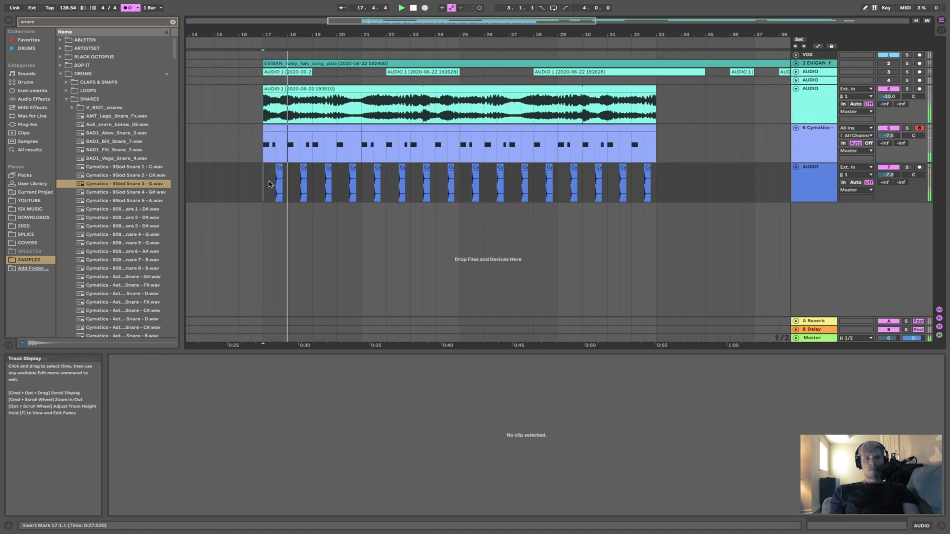
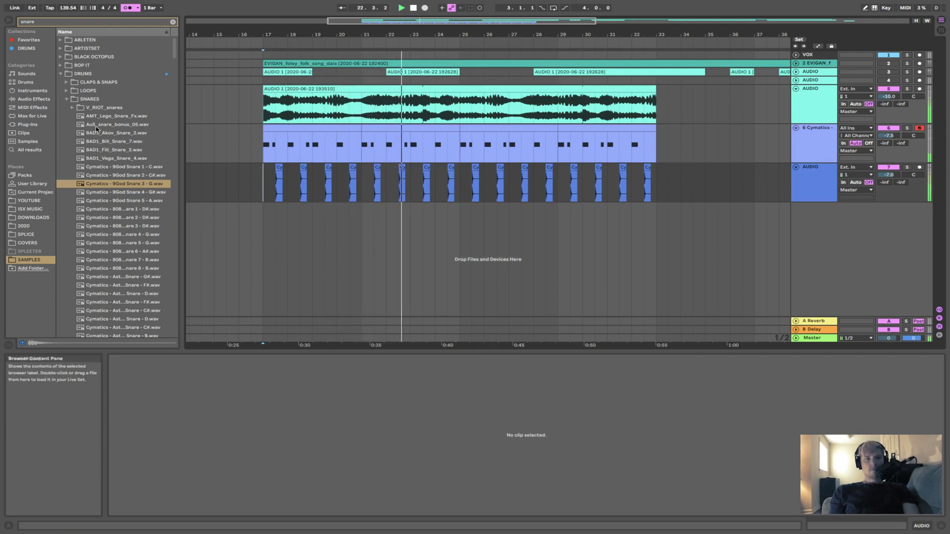
{"action": "left_click_drag", "start_coordinate": [889, 96], "coordinate": [889, 93]}
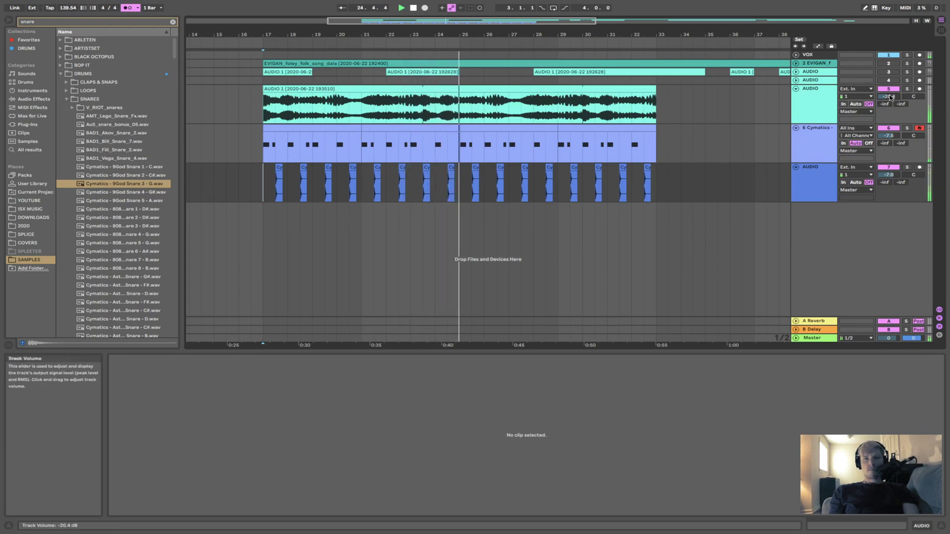
{"action": "left_click", "coordinate": [809, 170]}
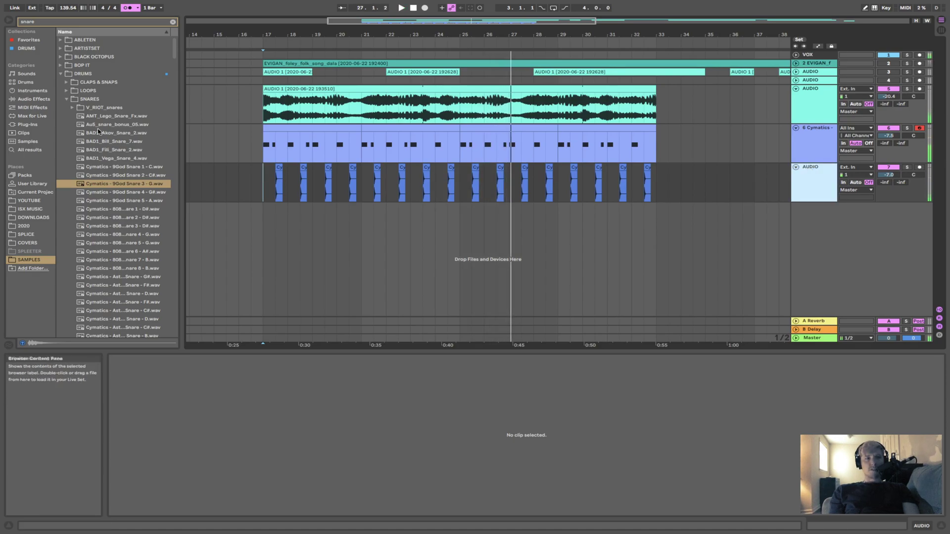
Search the sample library for "ride" and open the RIDES & CRASHES folder.
{"action": "left_click_drag", "start_coordinate": [290, 39], "coordinate": [192, 220]}
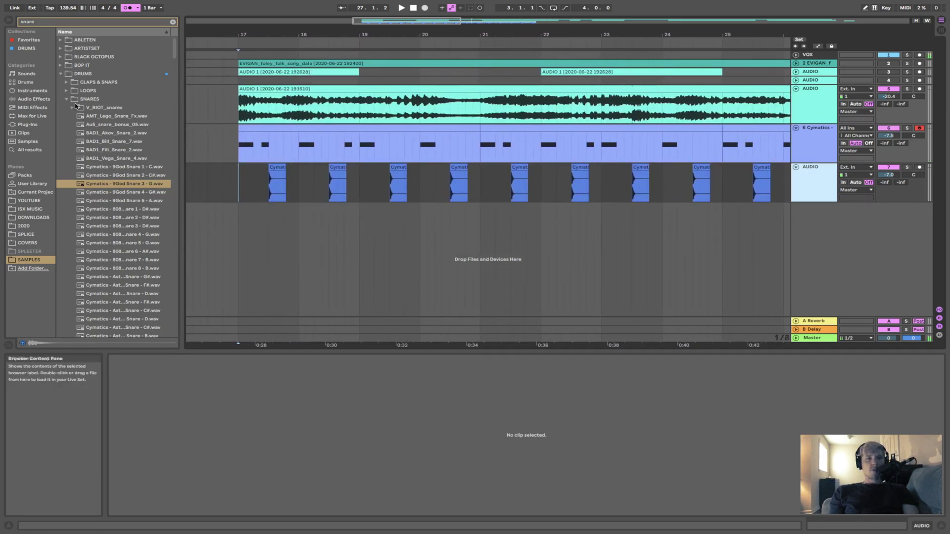
{"action": "left_click", "coordinate": [90, 24]}
{"action": "key", "text": "BackSpace"}
{"action": "key", "text": "BackSpace"}
{"action": "key", "text": "BackSpace"}
{"action": "key", "text": "BackSpace"}
{"action": "key", "text": "BackSpace"}
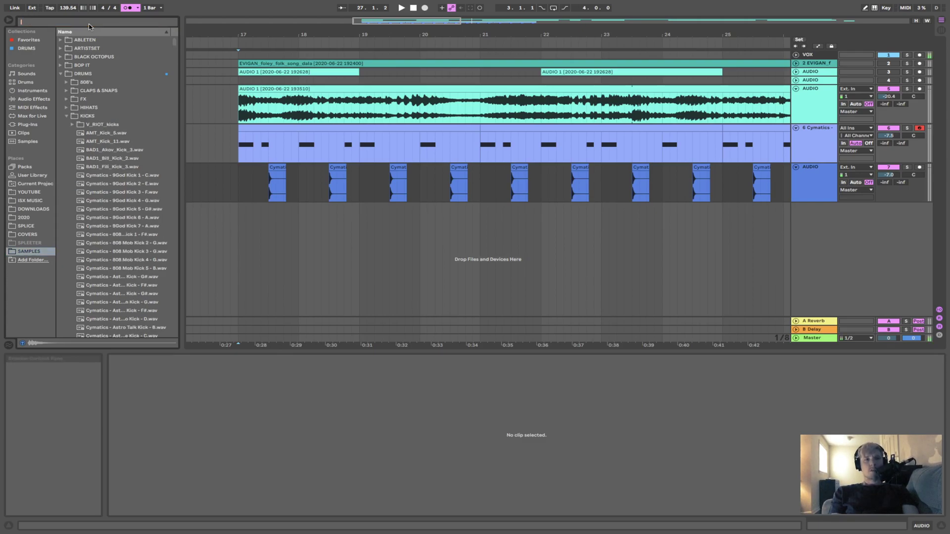
{"action": "type", "text": "ride"}
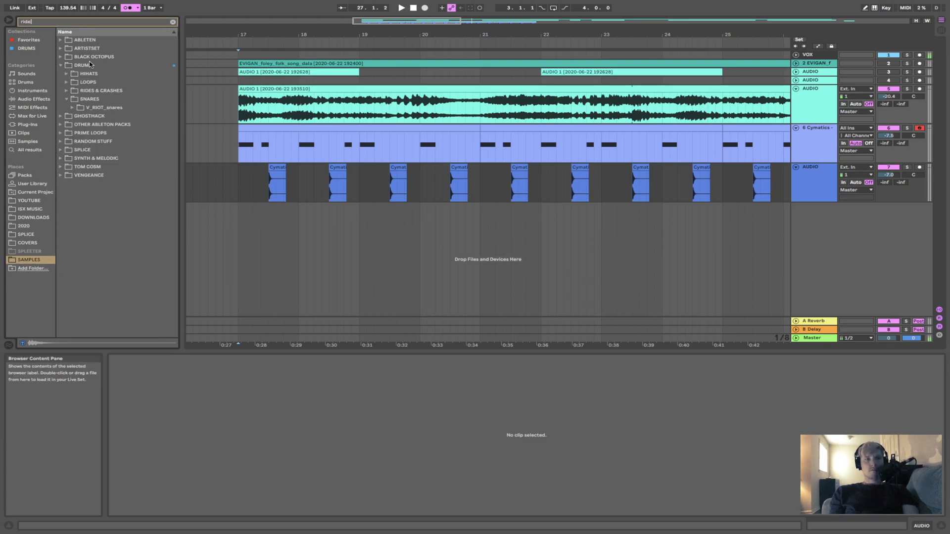
{"action": "left_click", "coordinate": [69, 92]}
Place Cymatics - 9God Ride 1.wav on a new track at beat 2 of bar 17 and duplicate it every two beats up to bar 33.
{"action": "left_click", "coordinate": [110, 141]}
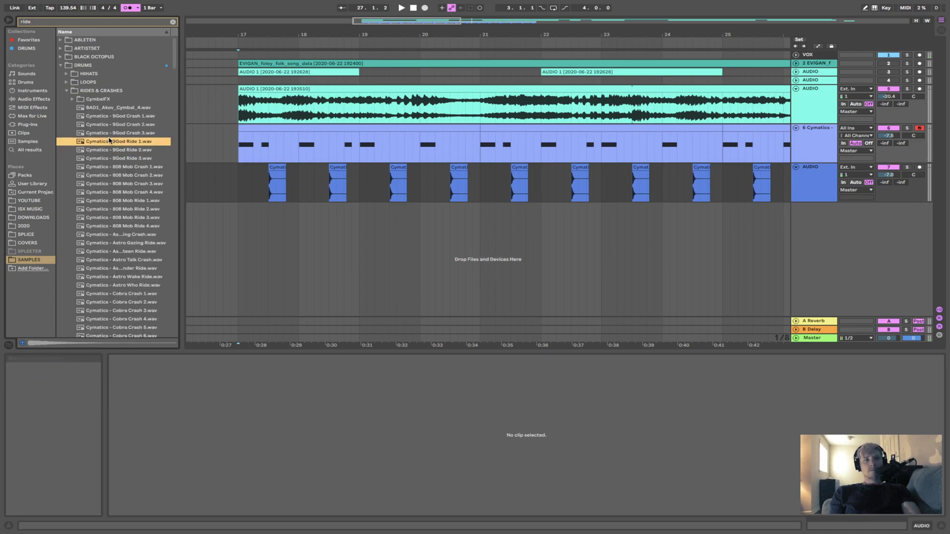
{"action": "left_click_drag", "start_coordinate": [174, 177], "coordinate": [260, 219]}
{"action": "key", "text": "ctrl+d"}
{"action": "key", "text": "ctrl+d"}
{"action": "key", "text": "ctrl+d"}
{"action": "key", "text": "ctrl+d"}
{"action": "key", "text": "ctrl+d"}
{"action": "key", "text": "ctrl+d"}
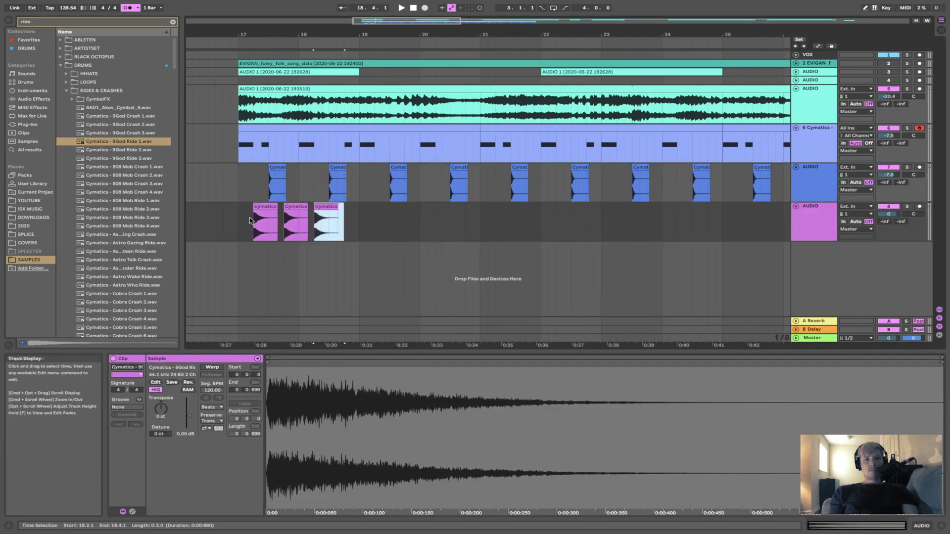
{"action": "key", "text": "super+d"}
{"action": "key", "text": "super+d"}
{"action": "key", "text": "super+d"}
{"action": "key", "text": "super+d"}
{"action": "key", "text": "super+d"}
{"action": "key", "text": "super+d"}
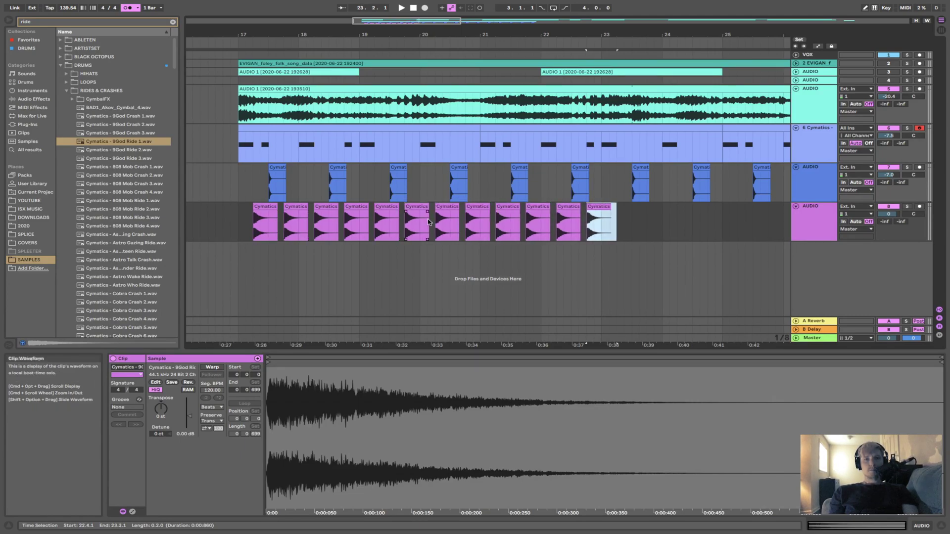
{"action": "scroll", "coordinate": [429, 223], "scroll_direction": "down", "scroll_amount": 5}
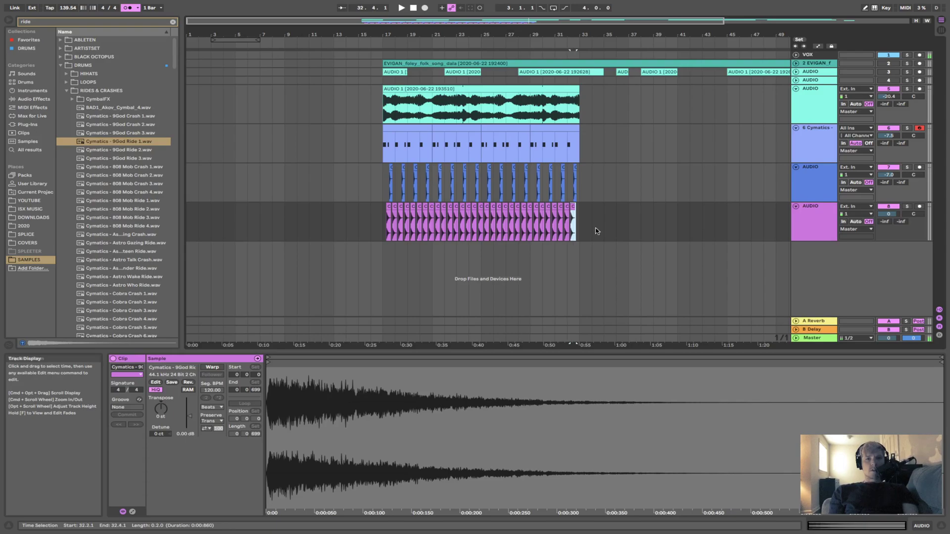
{"action": "scroll", "coordinate": [584, 233], "scroll_direction": "up", "scroll_amount": 3}
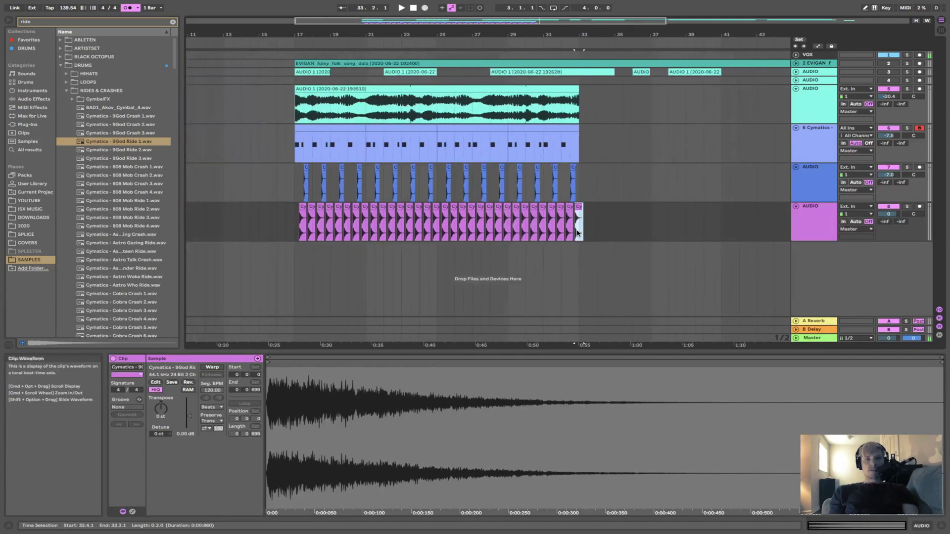
Set the ride track's volume to -12.3 dB and pan it 5R, with the snare track panned 5L.
{"action": "scroll", "coordinate": [577, 233], "scroll_direction": "left", "scroll_amount": 2}
{"action": "left_click", "coordinate": [814, 223]}
{"action": "left_click_drag", "start_coordinate": [888, 214], "coordinate": [913, 211]}
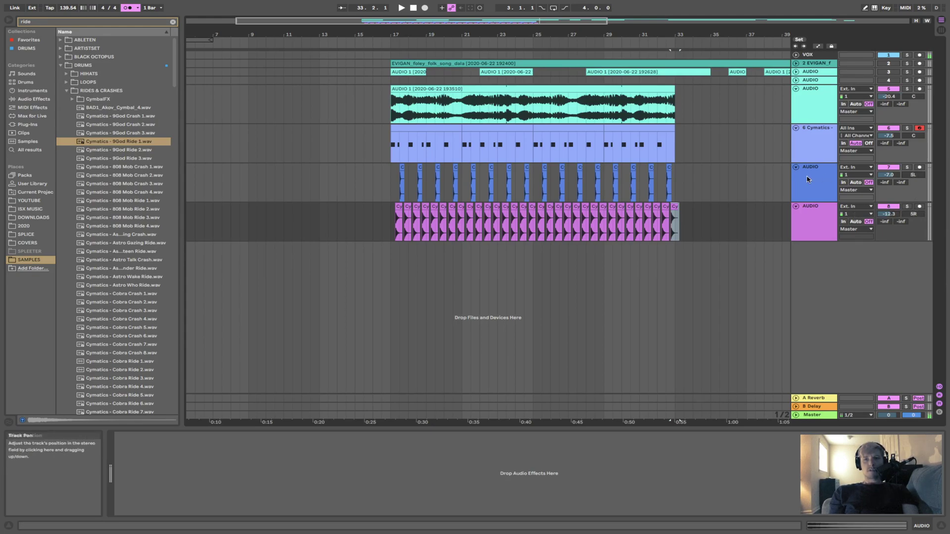
Play the kick, snare and ride beat from bar 17.
{"action": "left_click", "coordinate": [805, 212]}
{"action": "key", "text": "space"}
{"action": "key", "text": "space"}
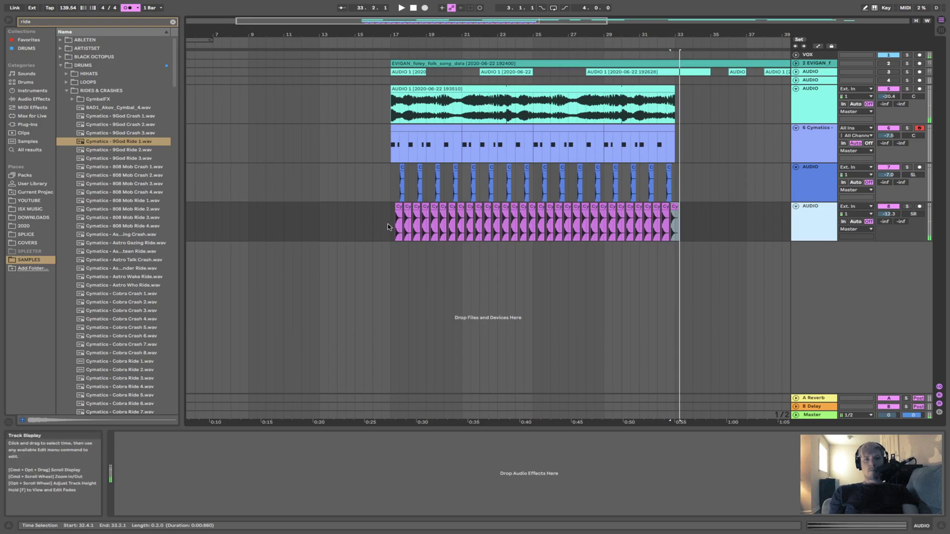
{"action": "left_click", "coordinate": [388, 226]}
{"action": "key", "text": "space"}
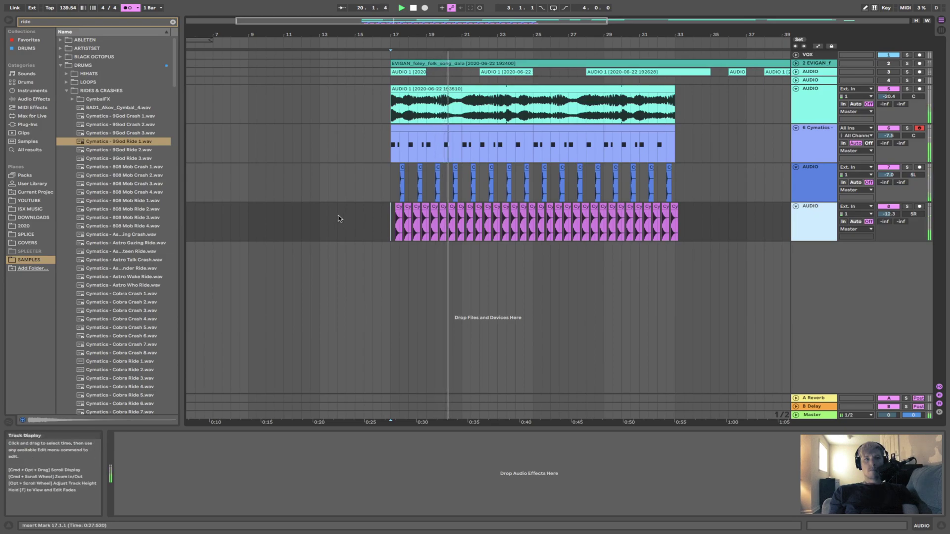
Insert a new audio track between the snare and ride tracks and search the sample library for "foley".
{"action": "key", "text": "super+t"}
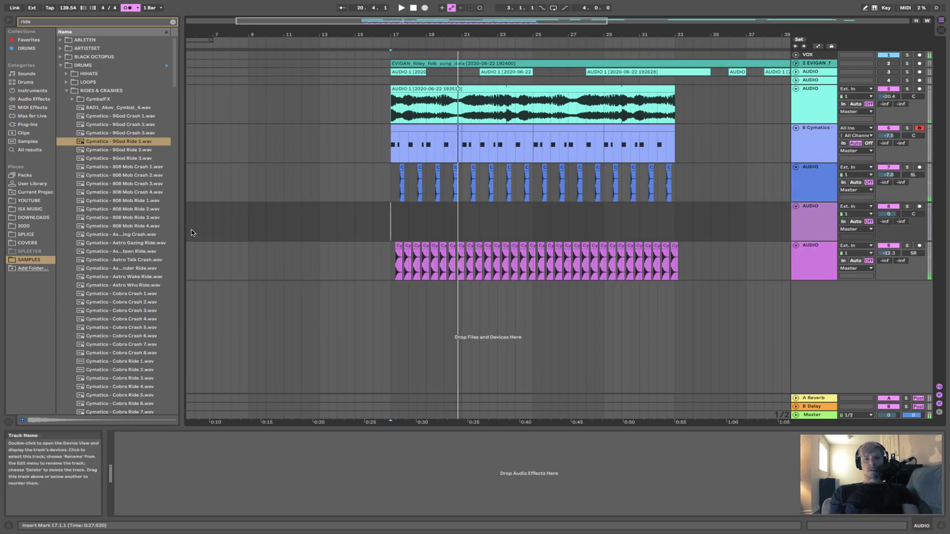
{"action": "left_click", "coordinate": [72, 22]}
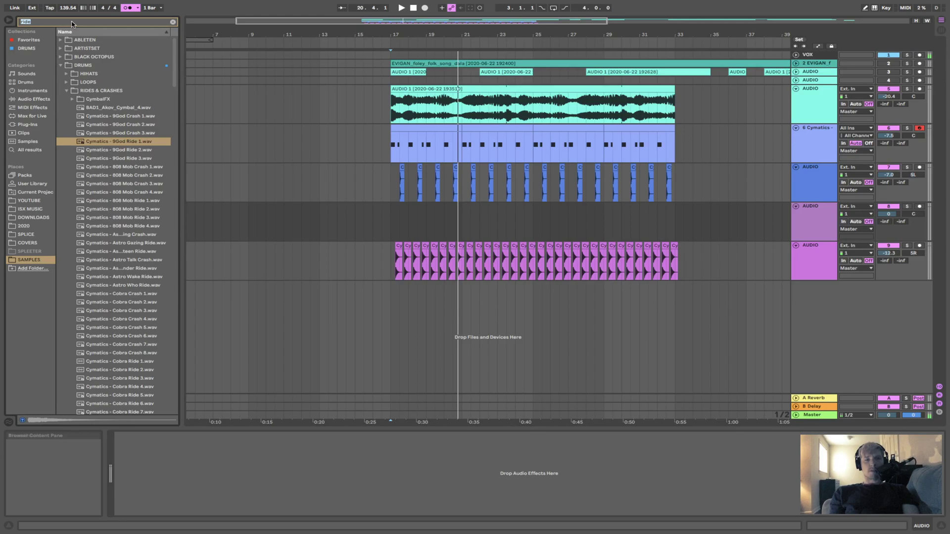
{"action": "type", "text": "foley"}
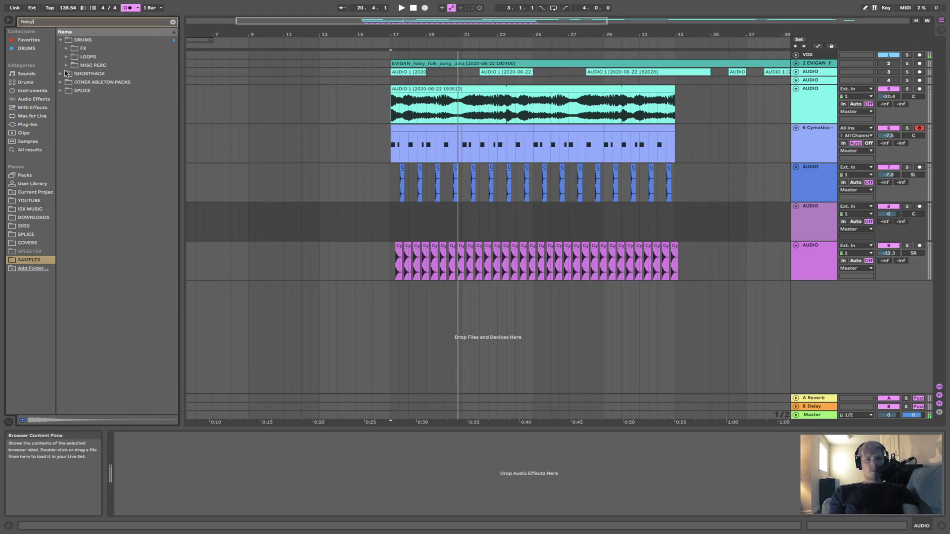
Clear the sample search and open the Creatures_CK_01_09 folder of the BOOM Library construction kit under SOUND DESIGN.
{"action": "double_click", "coordinate": [80, 21]}
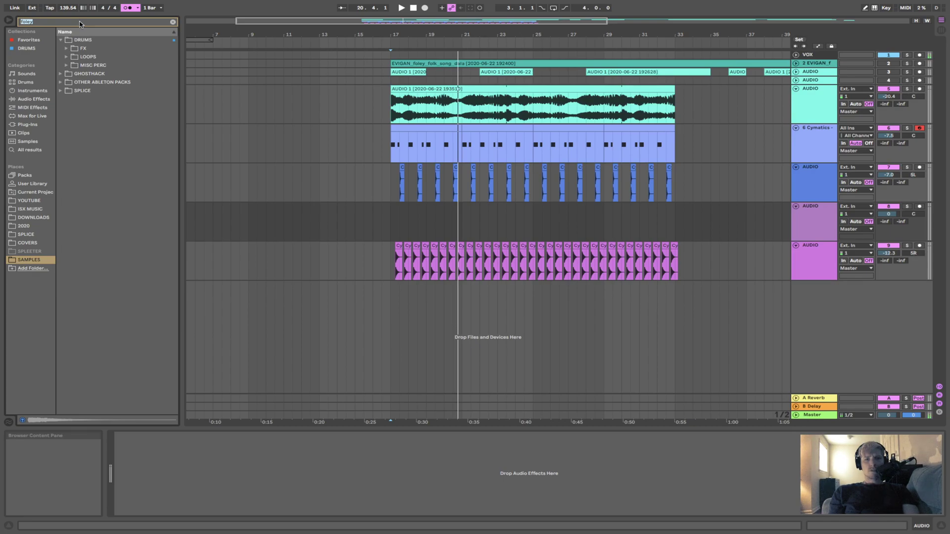
{"action": "key", "text": "BackSpace"}
{"action": "left_click", "coordinate": [60, 74]}
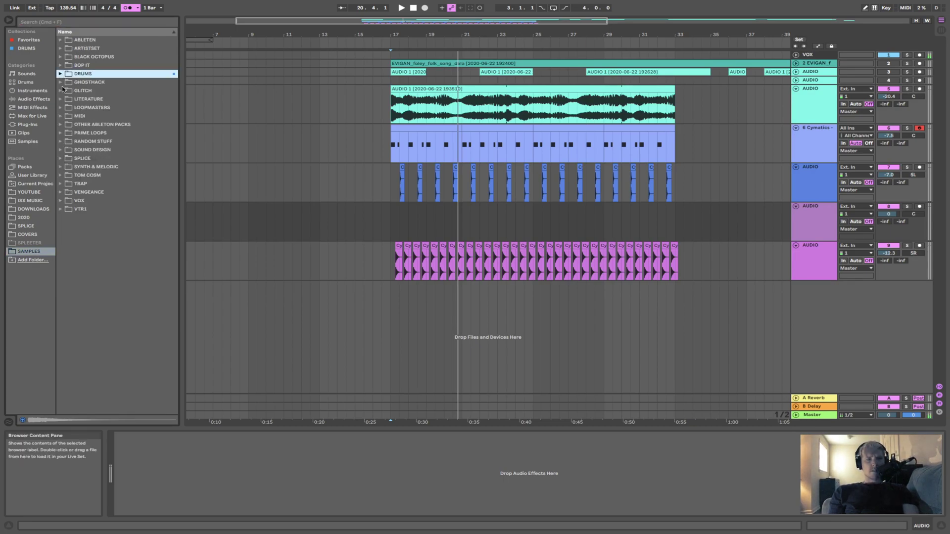
{"action": "left_click", "coordinate": [60, 150]}
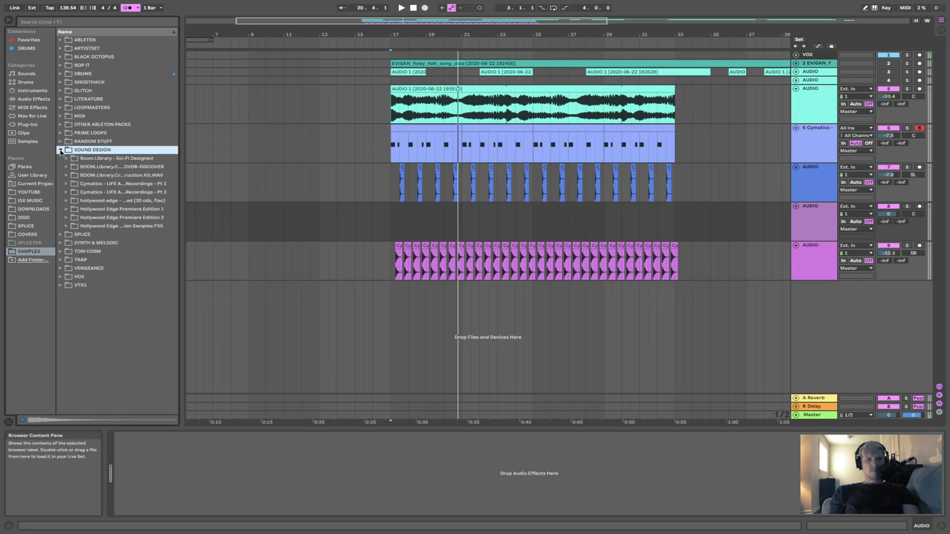
{"action": "left_click", "coordinate": [66, 176]}
{"action": "left_click", "coordinate": [72, 184]}
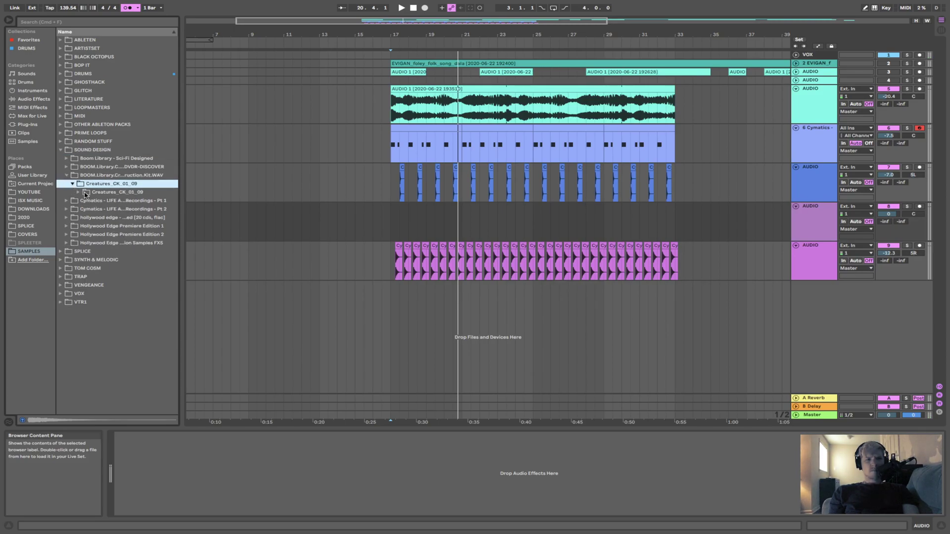
{"action": "left_click", "coordinate": [84, 193]}
Audition the soft movement samples and place movement_tiny_05_01_long_soft on the empty audio track at beat 3 of bar 17.
{"action": "left_click", "coordinate": [108, 211]}
{"action": "left_click", "coordinate": [130, 269]}
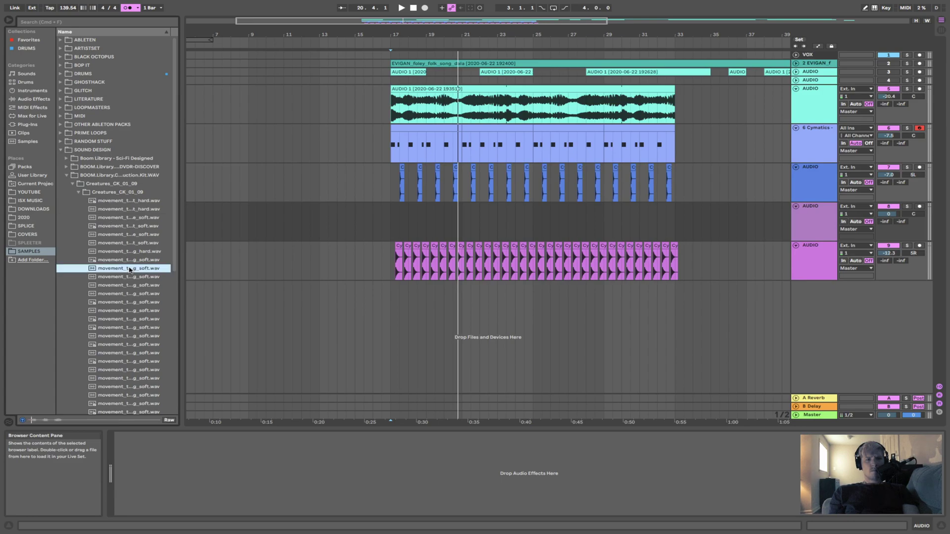
{"action": "left_click", "coordinate": [132, 294]}
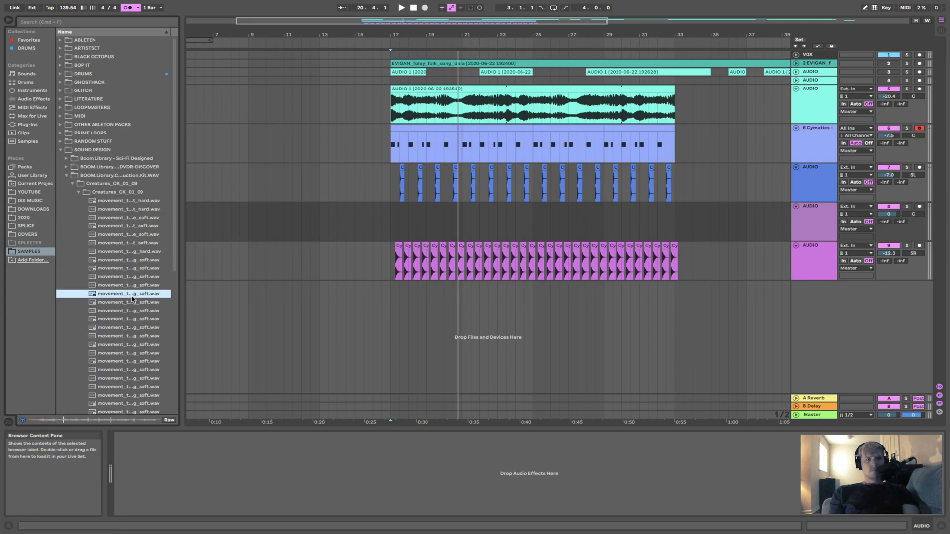
{"action": "left_click_drag", "start_coordinate": [131, 295], "coordinate": [401, 228]}
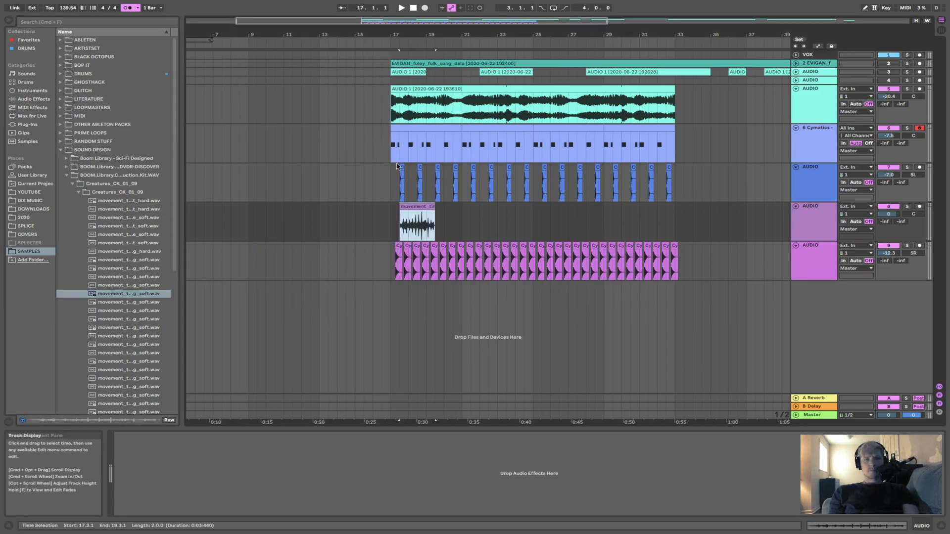
Reverse the movement clip and trim it to span 17.3.1 to 17.4.3, aligned with the first snare hit.
{"action": "left_click_drag", "start_coordinate": [392, 35], "coordinate": [393, 146]}
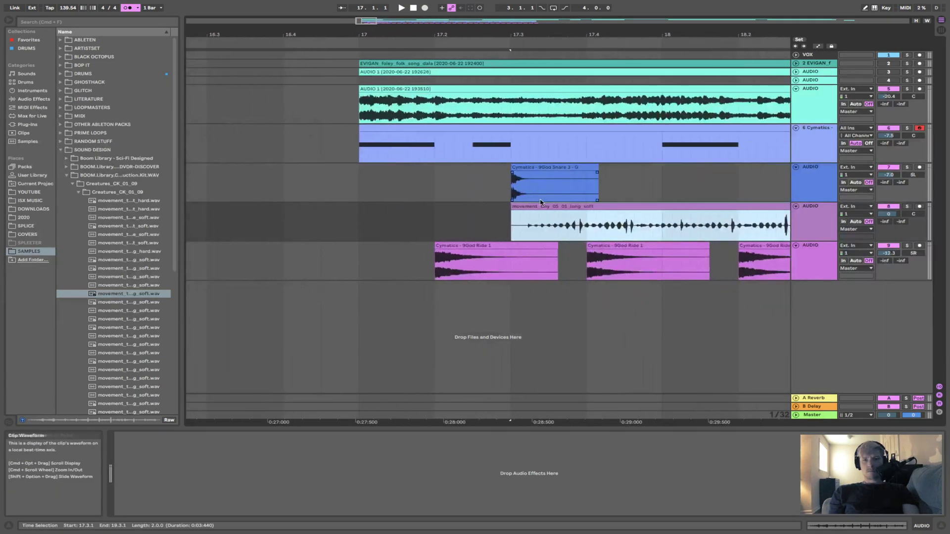
{"action": "scroll", "coordinate": [540, 203], "scroll_direction": "right", "scroll_amount": 5}
{"action": "key", "text": "r"}
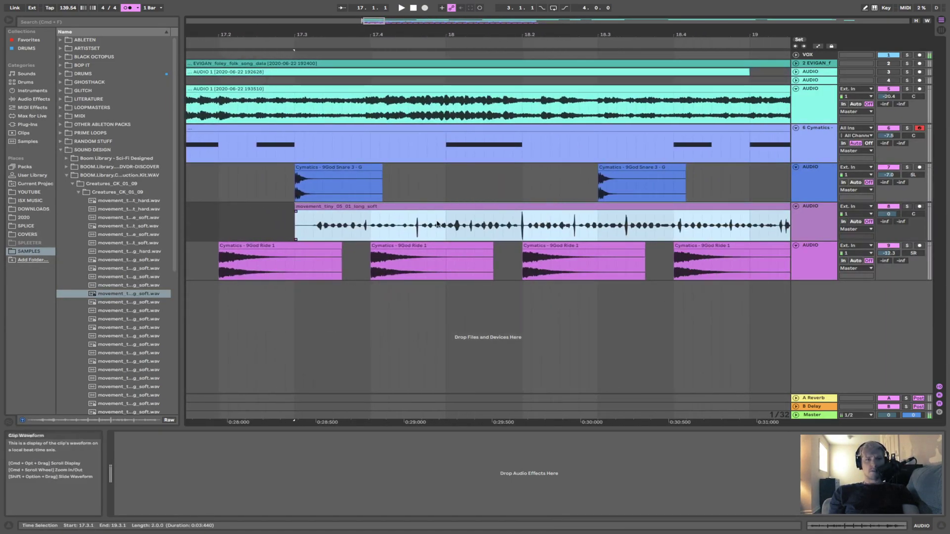
{"action": "left_click_drag", "start_coordinate": [296, 219], "coordinate": [419, 217]}
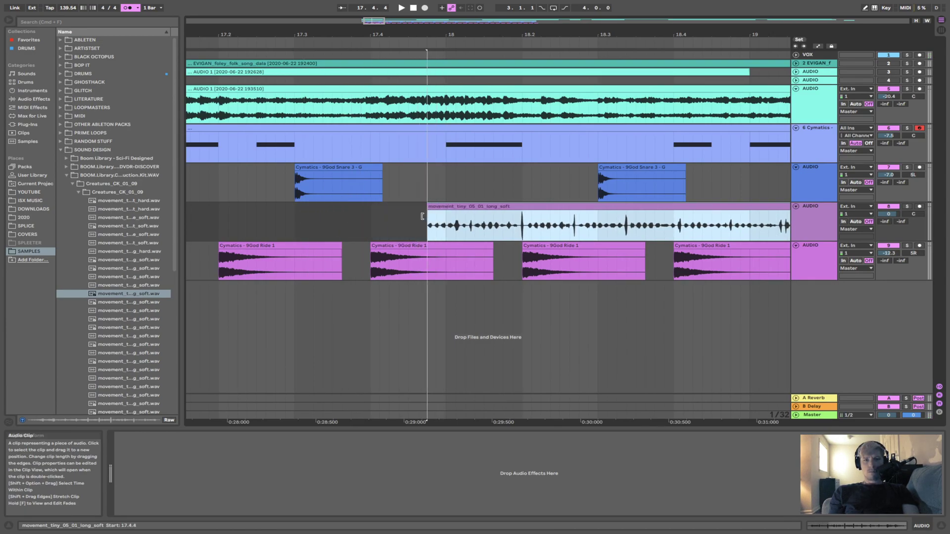
{"action": "key", "text": "r"}
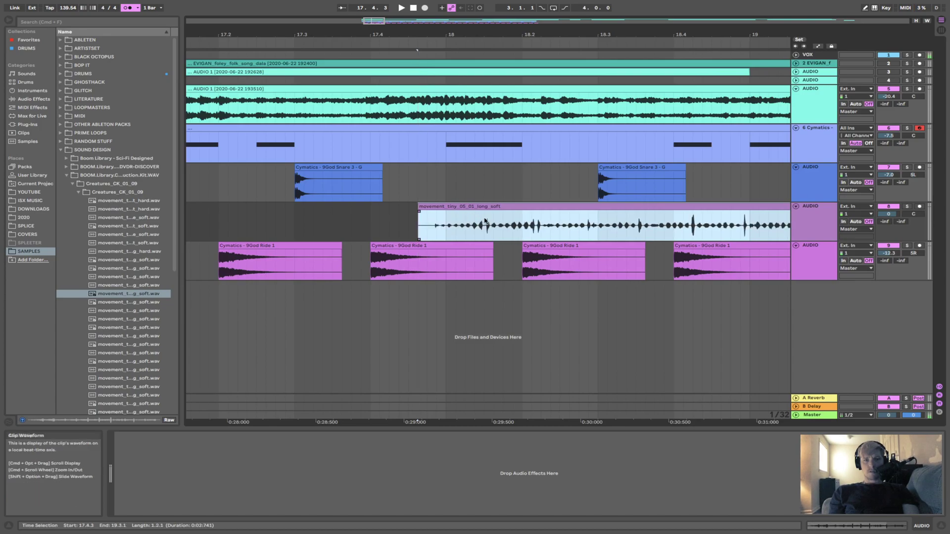
{"action": "scroll", "coordinate": [599, 227], "scroll_direction": "right", "scroll_amount": 3}
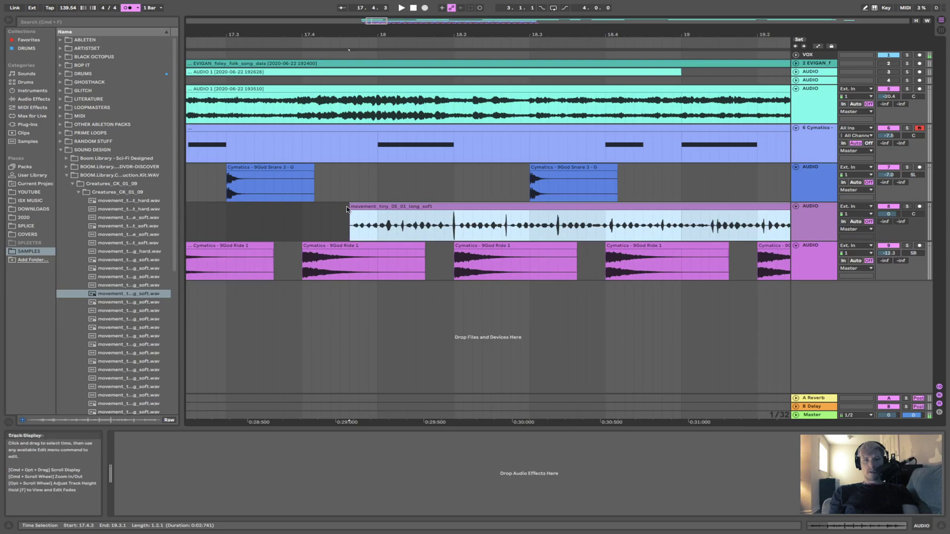
{"action": "left_click_drag", "start_coordinate": [350, 217], "coordinate": [302, 223]}
{"action": "scroll", "coordinate": [523, 261], "scroll_direction": "down", "scroll_amount": 3}
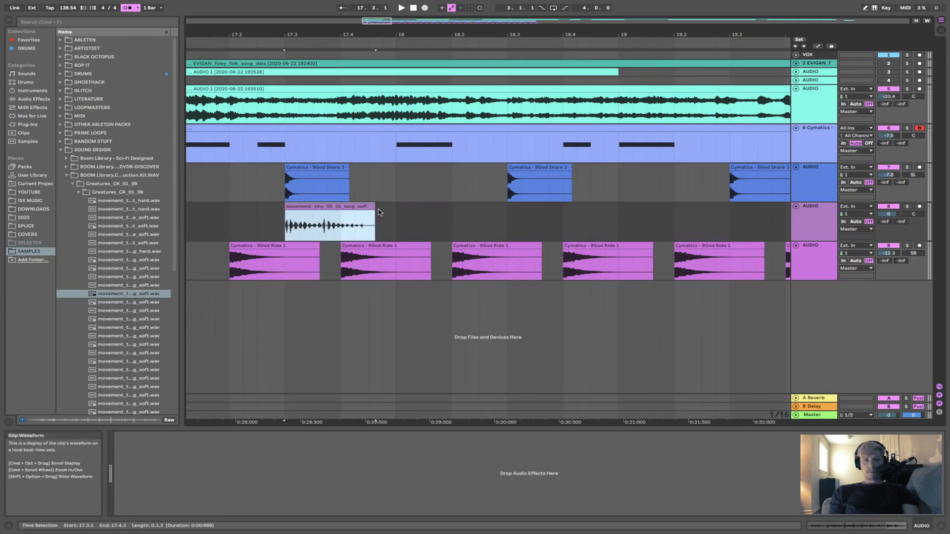
Shorten the movement clip to end at 17.3.3, give it a curved fade-out and play it with the beat.
{"action": "left_click_drag", "start_coordinate": [374, 210], "coordinate": [320, 210]}
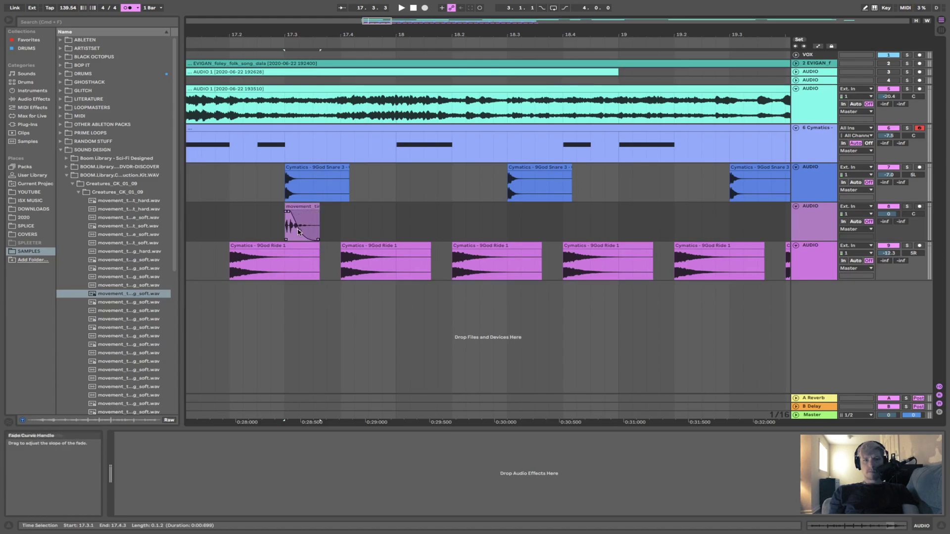
{"action": "left_click", "coordinate": [276, 231]}
{"action": "key", "text": "space"}
{"action": "scroll", "coordinate": [299, 219], "scroll_direction": "up", "scroll_amount": 3}
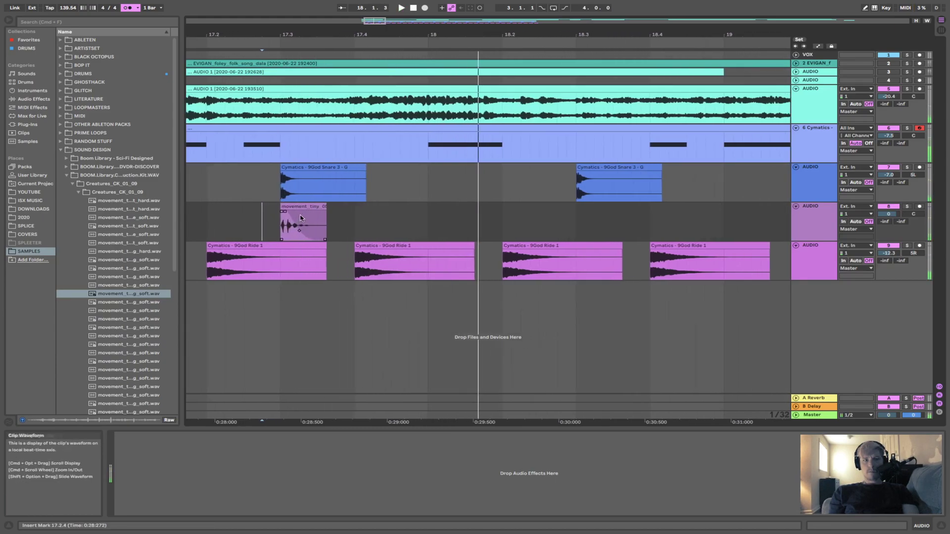
Copy the faded movement clip onto beat 3 of bars 18, 19 and 20, under the snare hits.
{"action": "left_click", "coordinate": [300, 218]}
{"action": "key", "text": "super+c"}
{"action": "left_click", "coordinate": [579, 215]}
{"action": "key", "text": "super+v"}
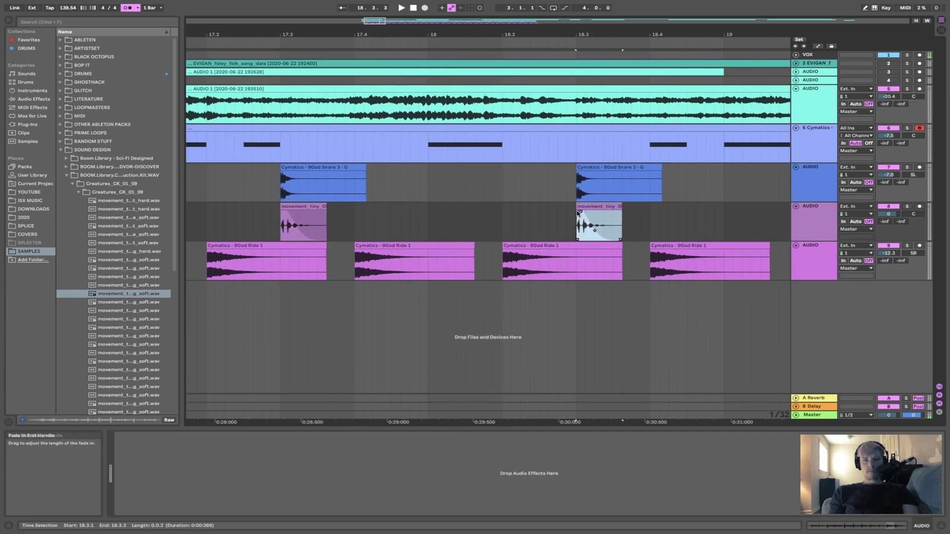
{"action": "left_click", "coordinate": [594, 210]}
{"action": "scroll", "coordinate": [595, 208], "scroll_direction": "down", "scroll_amount": 4}
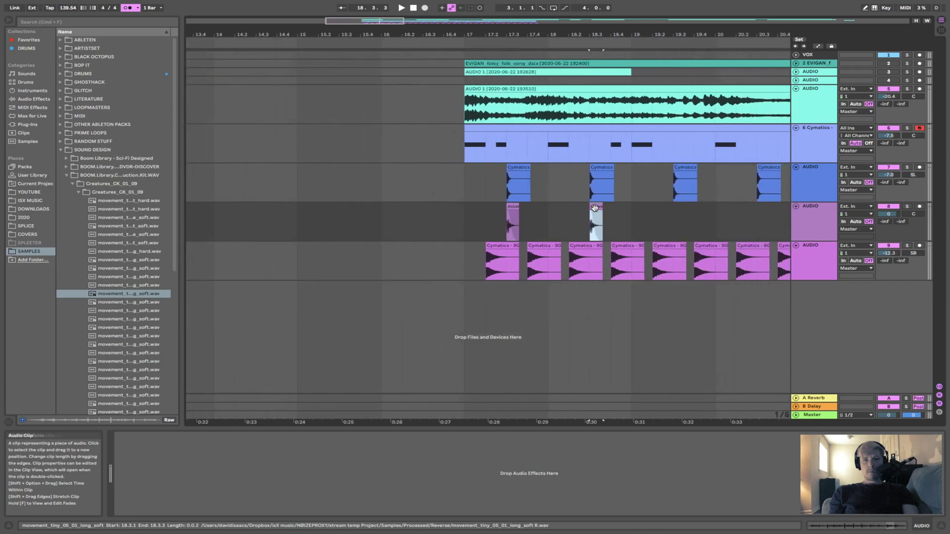
{"action": "scroll", "coordinate": [594, 208], "scroll_direction": "right", "scroll_amount": 5}
{"action": "left_click", "coordinate": [589, 219]}
{"action": "key", "text": "ctrl+v"}
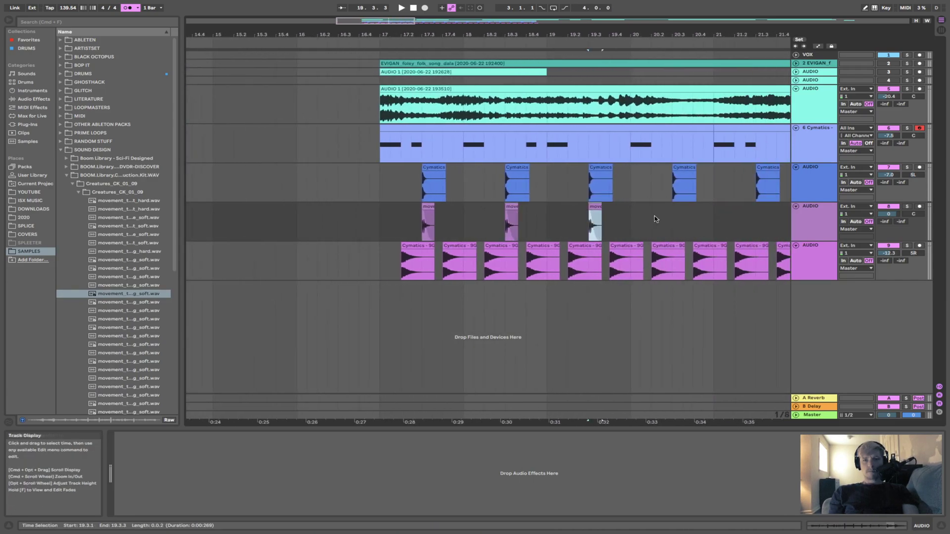
{"action": "left_click", "coordinate": [671, 218]}
{"action": "key", "text": "ctrl+v"}
Duplicate the four-bar section of movement hits from bar 17 three times so it fills the track to bar 33.
{"action": "left_click_drag", "start_coordinate": [714, 216], "coordinate": [409, 235]}
{"action": "key", "text": "ctrl+d"}
{"action": "key", "text": "ctrl+d"}
{"action": "key", "text": "ctrl+d"}
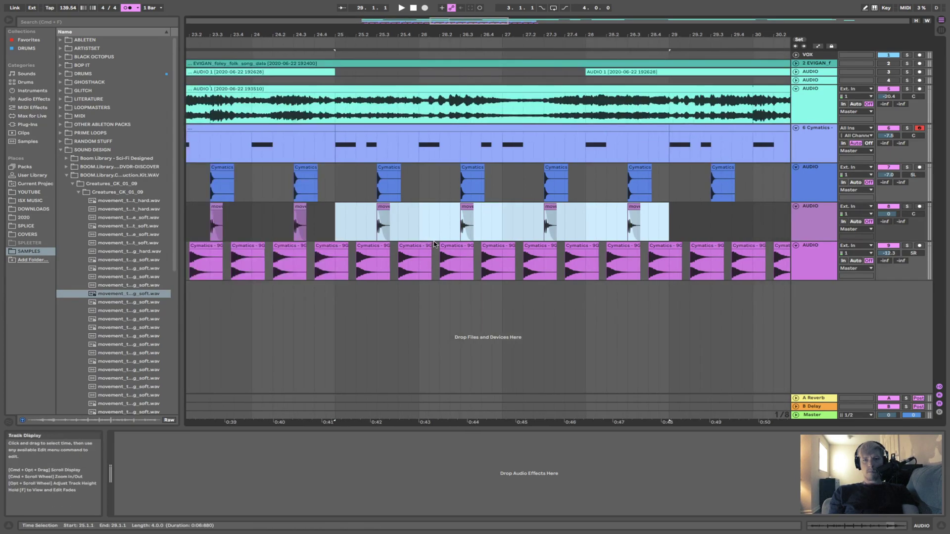
{"action": "key", "text": "minus"}
{"action": "key", "text": "minus"}
{"action": "key", "text": "minus"}
{"action": "key", "text": "minus"}
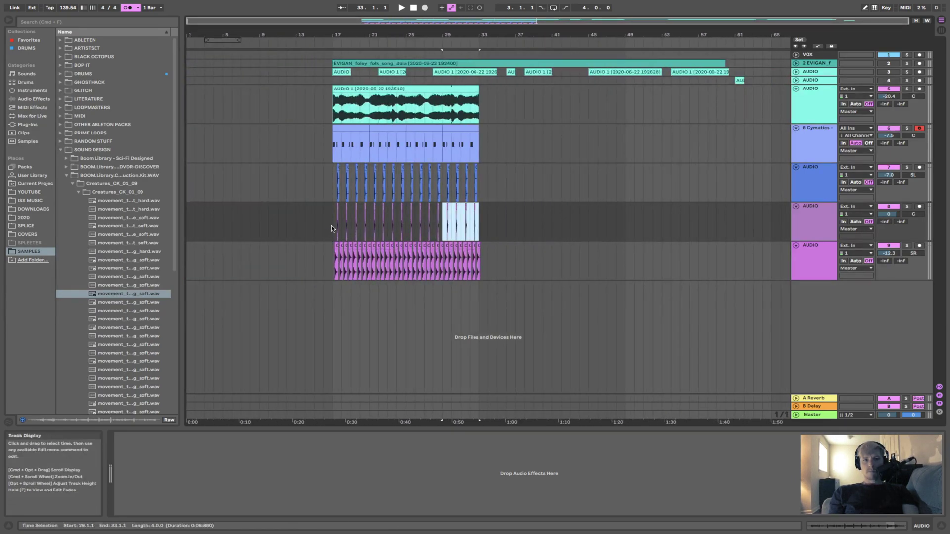
Play the beat from bar 17 and pan the movement track to 1R.
{"action": "left_click", "coordinate": [335, 229]}
{"action": "left_click_drag", "start_coordinate": [914, 214], "coordinate": [913, 212]}
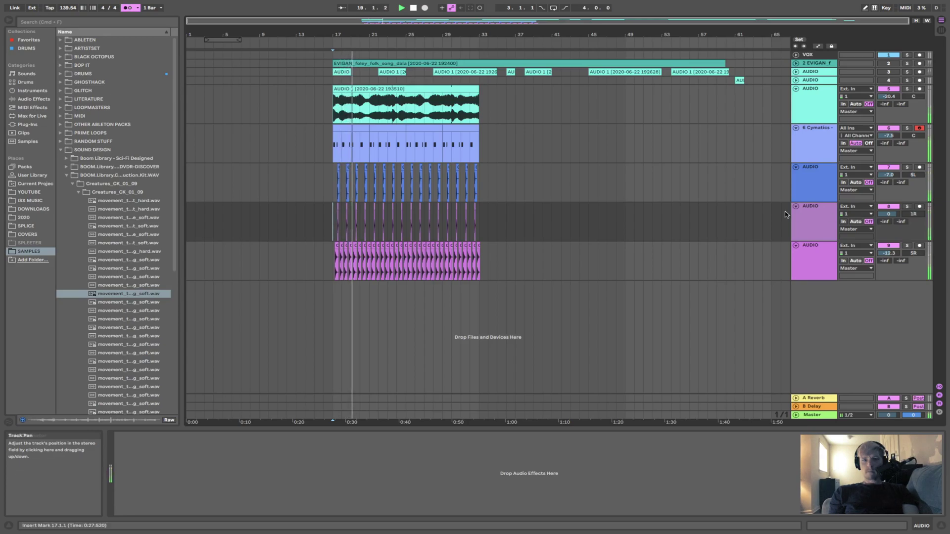
Search the sample browser for "clap".
{"action": "left_click", "coordinate": [31, 99]}
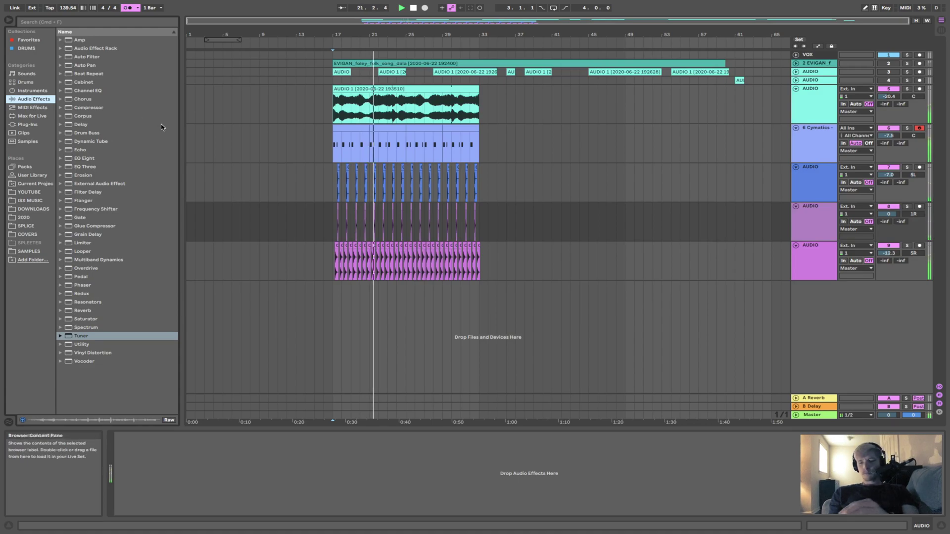
{"action": "left_click", "coordinate": [75, 22]}
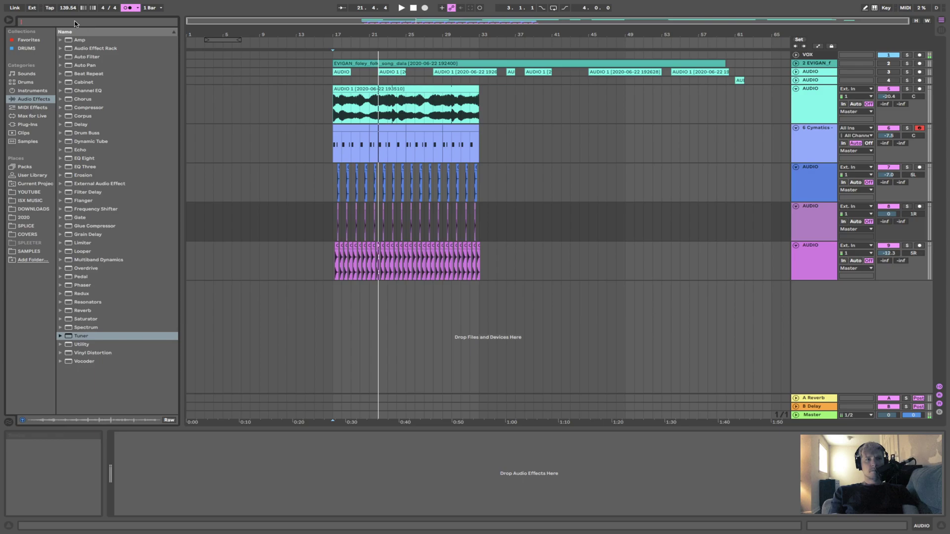
{"action": "type", "text": "clap"}
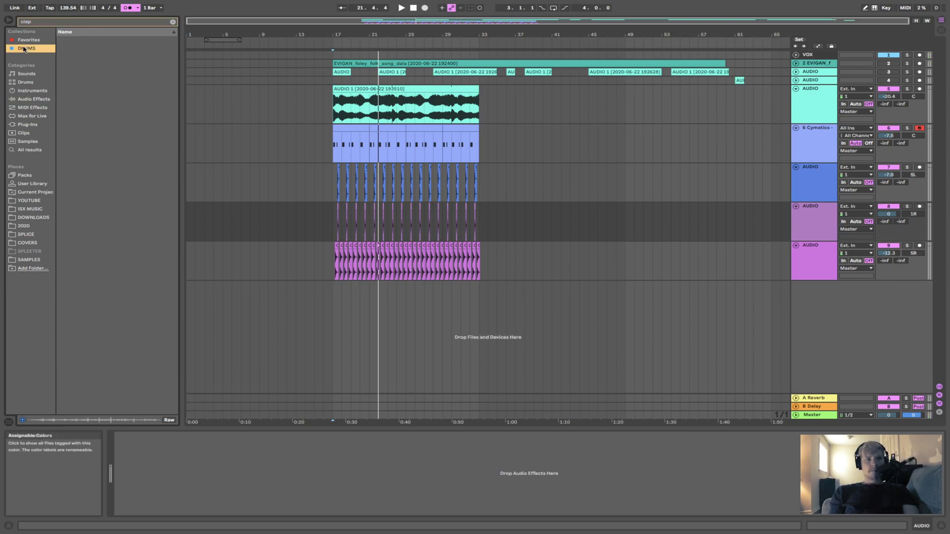
Open the Claps and Clicks folder from the DRUMS collection and audition its 808, 909, Double and DS808 clap samples.
{"action": "left_click", "coordinate": [61, 49]}
{"action": "left_click", "coordinate": [61, 40]}
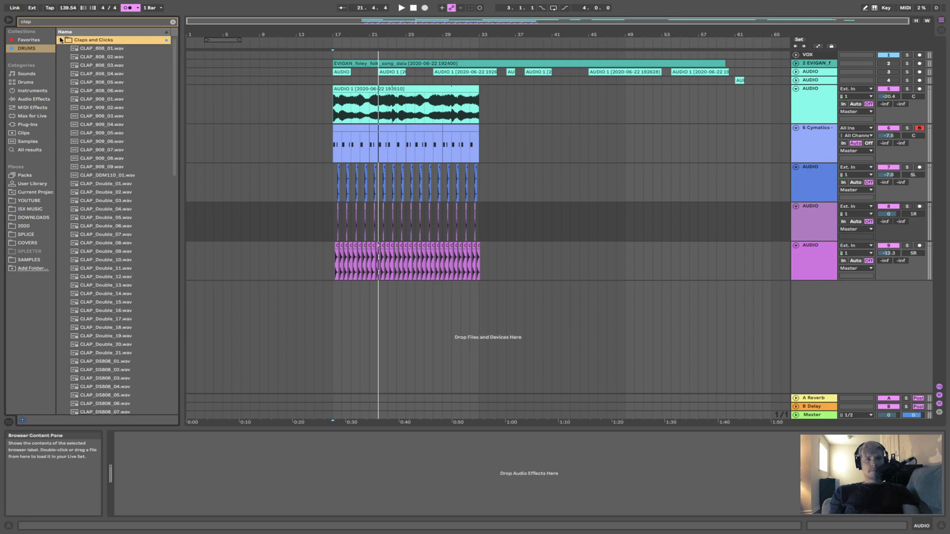
{"action": "left_click", "coordinate": [107, 58]}
{"action": "left_click", "coordinate": [108, 109]}
{"action": "left_click", "coordinate": [112, 210]}
{"action": "left_click", "coordinate": [113, 251]}
{"action": "left_click", "coordinate": [113, 277]}
{"action": "scroll", "coordinate": [112, 318], "scroll_direction": "down", "scroll_amount": 3}
{"action": "left_click", "coordinate": [112, 317]}
{"action": "left_click", "coordinate": [112, 307]}
{"action": "left_click", "coordinate": [111, 283]}
{"action": "left_click", "coordinate": [111, 298]}
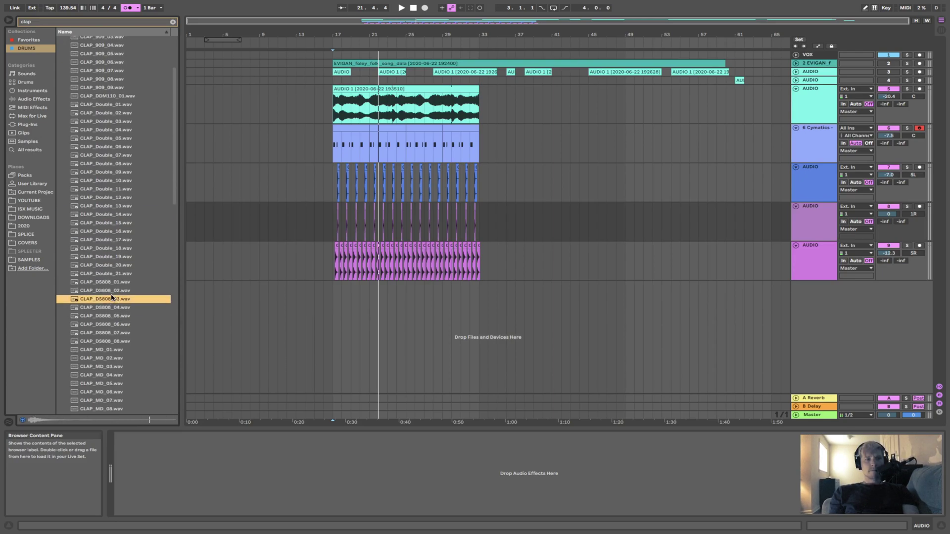
Insert an audio track below the movement track and place CLAP_DS808_03.wav on it at bar 17.
{"action": "left_click", "coordinate": [112, 307]}
{"action": "left_click", "coordinate": [109, 302]}
{"action": "mouse_move", "coordinate": [188, 291]}
{"action": "left_mouse_down"}
{"action": "mouse_move", "coordinate": [128, 300]}
{"action": "mouse_move", "coordinate": [187, 293]}
{"action": "left_mouse_up"}
{"action": "left_click", "coordinate": [806, 207]}
{"action": "key", "text": "super+t"}
{"action": "left_click_drag", "start_coordinate": [338, 270], "coordinate": [336, 269]}
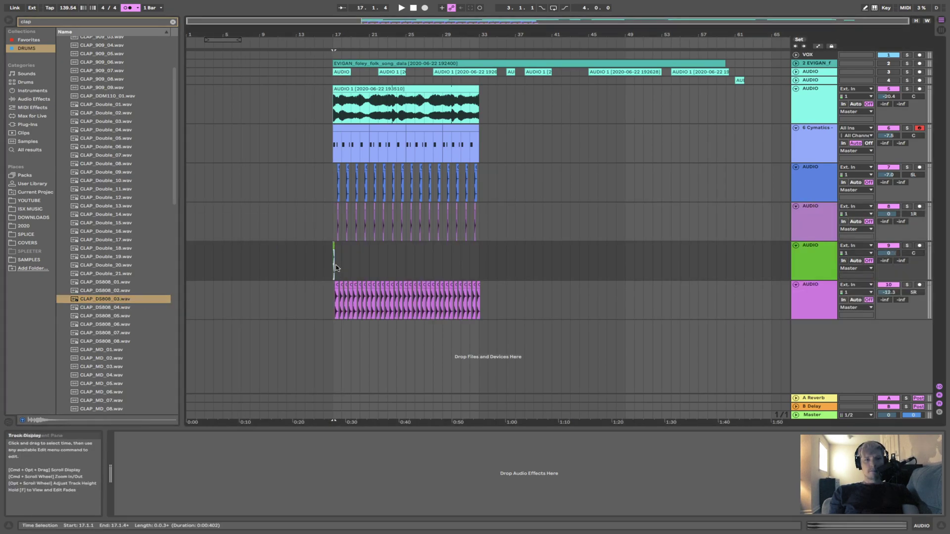
Move the clap clip just ahead of beat 3 of bar 17, under the snare hit.
{"action": "left_click_drag", "start_coordinate": [351, 34], "coordinate": [347, 130]}
{"action": "scroll", "coordinate": [328, 133], "scroll_direction": "left", "scroll_amount": 6}
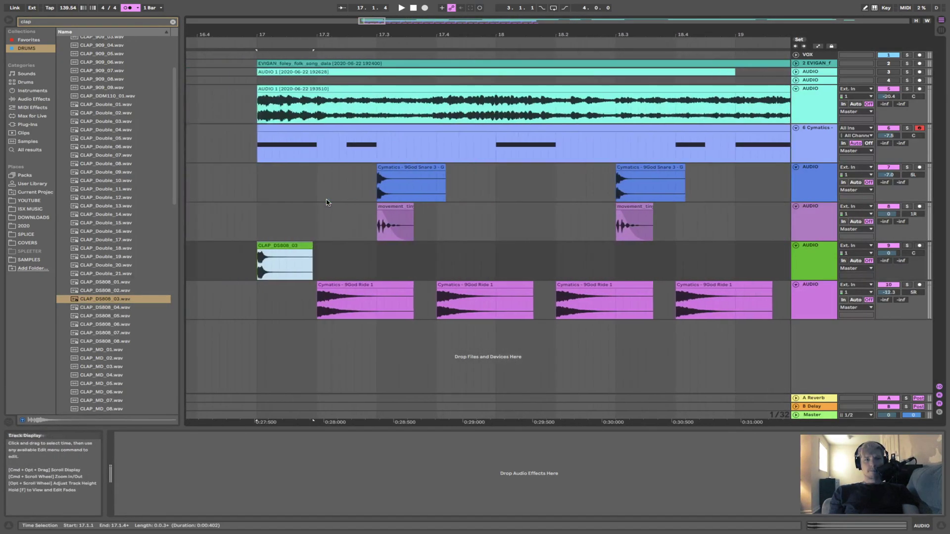
{"action": "left_click_drag", "start_coordinate": [302, 252], "coordinate": [379, 255]}
{"action": "left_click_drag", "start_coordinate": [290, 257], "coordinate": [410, 258]}
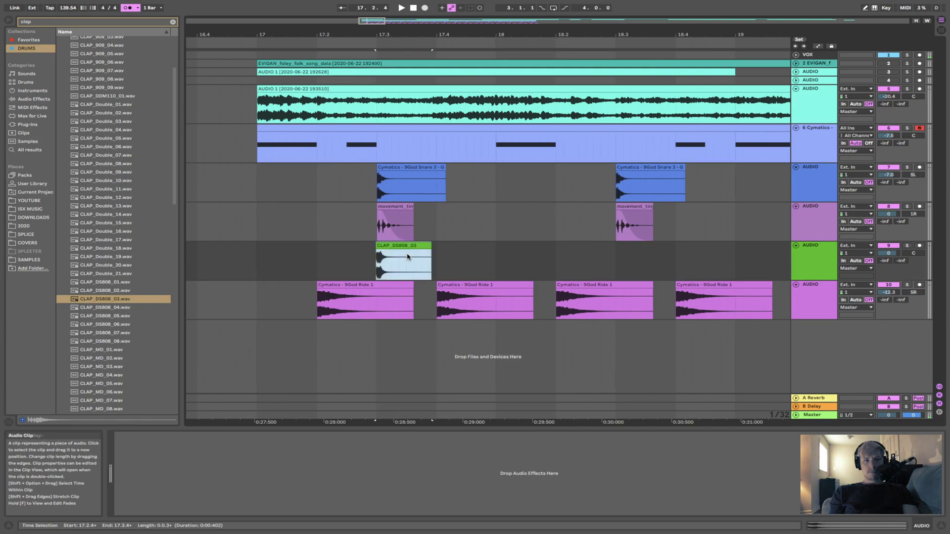
Play the clap with the beat and lower the clap track's volume to -12.3 dB.
{"action": "left_click", "coordinate": [346, 247]}
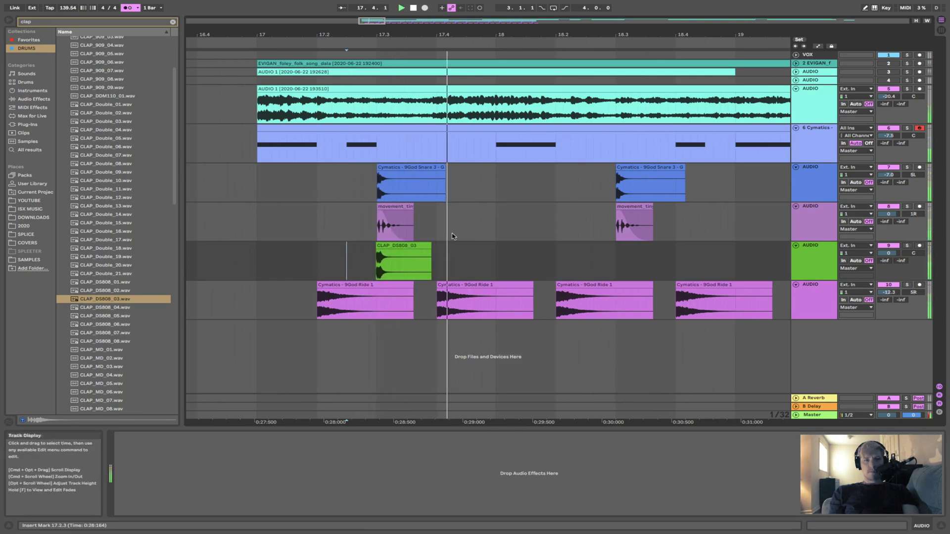
{"action": "left_click", "coordinate": [401, 247]}
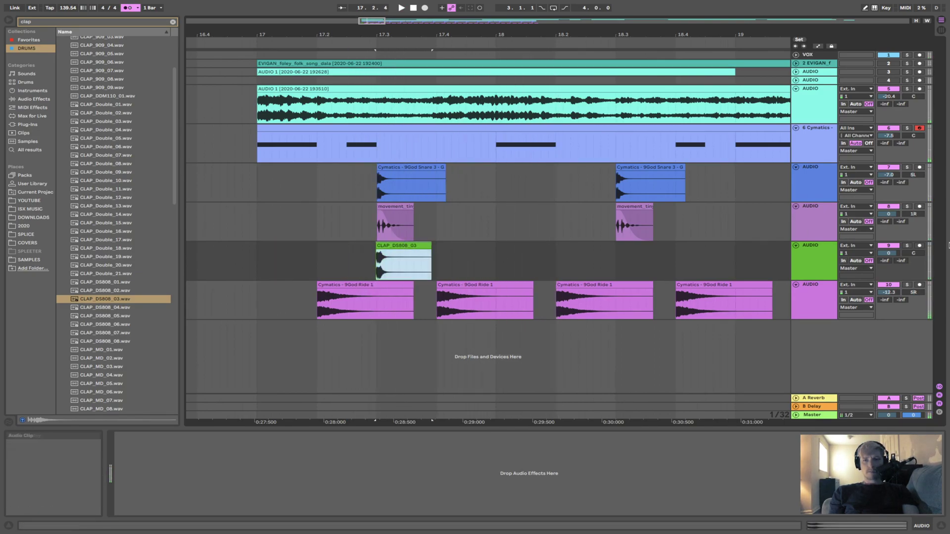
{"action": "left_click_drag", "start_coordinate": [891, 253], "coordinate": [890, 277]}
{"action": "key", "text": "space"}
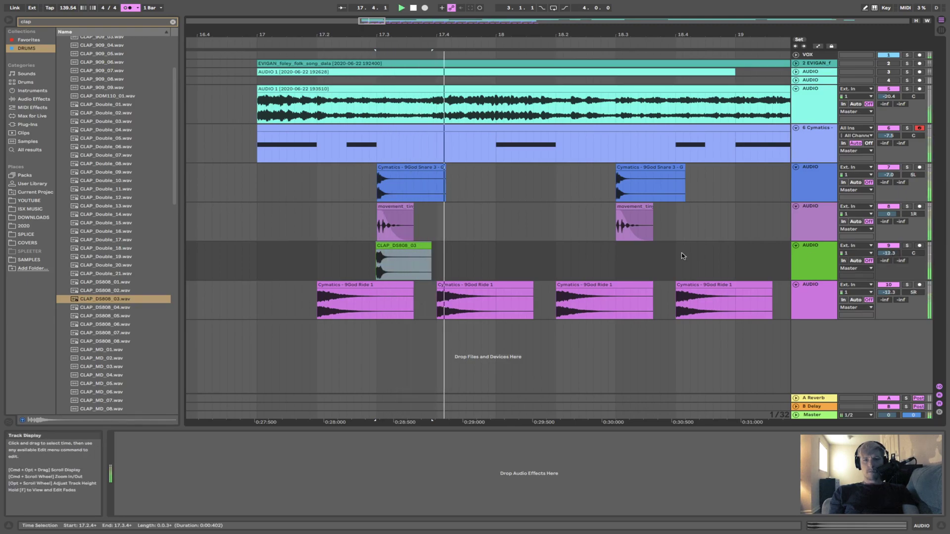
{"action": "left_click", "coordinate": [421, 246]}
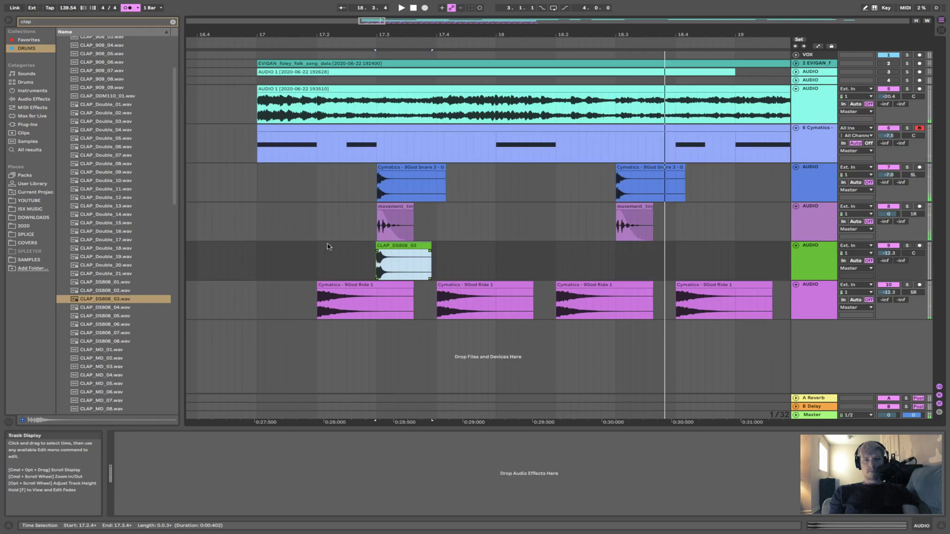
Duplicate the one-bar clap section from bar 17 repeatedly so it fills the clap track to bar 33.
{"action": "left_click_drag", "start_coordinate": [260, 257], "coordinate": [498, 264]}
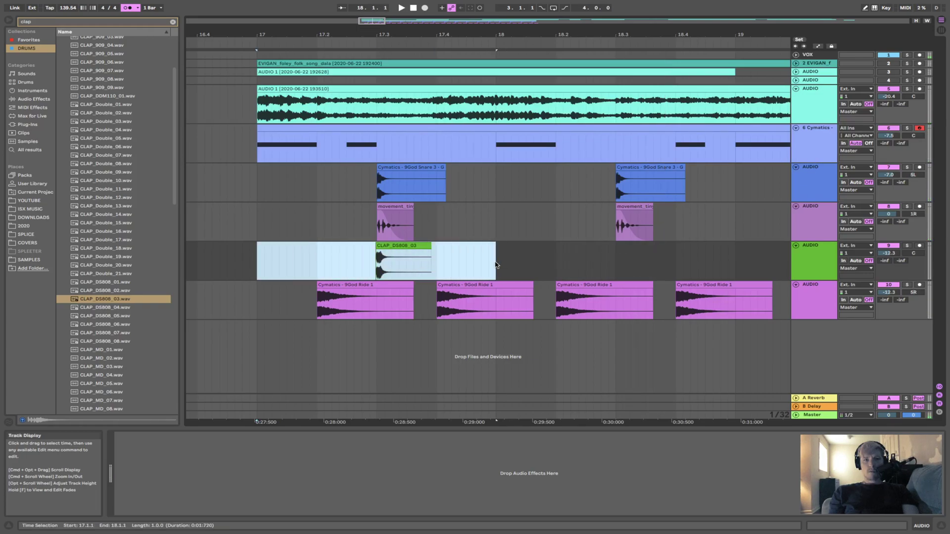
{"action": "key", "text": "super+d"}
{"action": "key", "text": "super+d"}
{"action": "key", "text": "super+d"}
{"action": "key", "text": "super+d"}
{"action": "key", "text": "super+d"}
{"action": "key", "text": "super+d"}
{"action": "key", "text": "super+d"}
{"action": "key", "text": "super+d"}
{"action": "key", "text": "super+d"}
{"action": "key", "text": "super+d"}
{"action": "key", "text": "super+d"}
{"action": "key", "text": "super+d"}
{"action": "key", "text": "super+d"}
{"action": "key", "text": "super+d"}
{"action": "key", "text": "super+d"}
{"action": "key", "text": "super+d"}
{"action": "scroll", "coordinate": [495, 264], "scroll_direction": "down", "scroll_amount": 5}
{"action": "scroll", "coordinate": [495, 265], "scroll_direction": "down", "scroll_amount": 5}
{"action": "scroll", "coordinate": [496, 265], "scroll_direction": "left", "scroll_amount": 3}
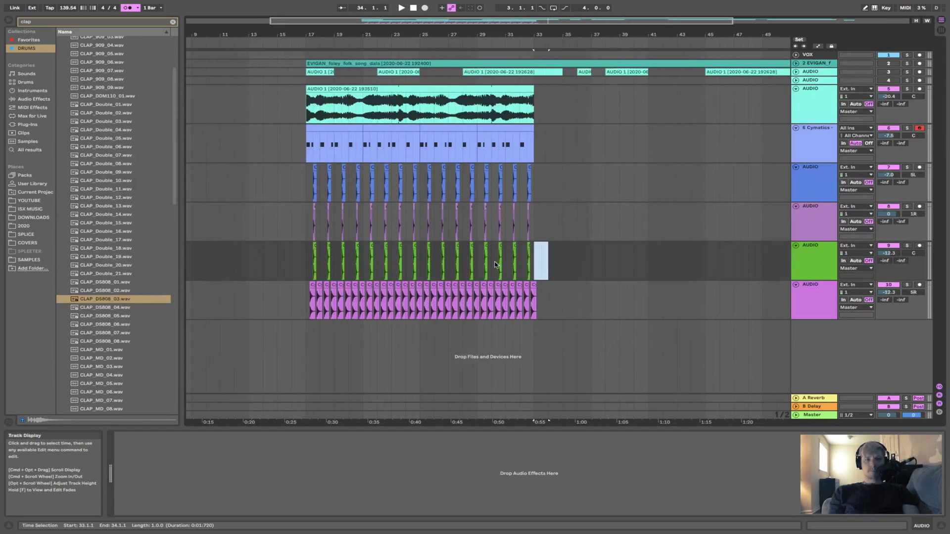
Play the beat from bar 17, and delete the movement hits in bars 17 and 19 and all from bar 21 on.
{"action": "left_click", "coordinate": [311, 256]}
{"action": "key", "text": "space"}
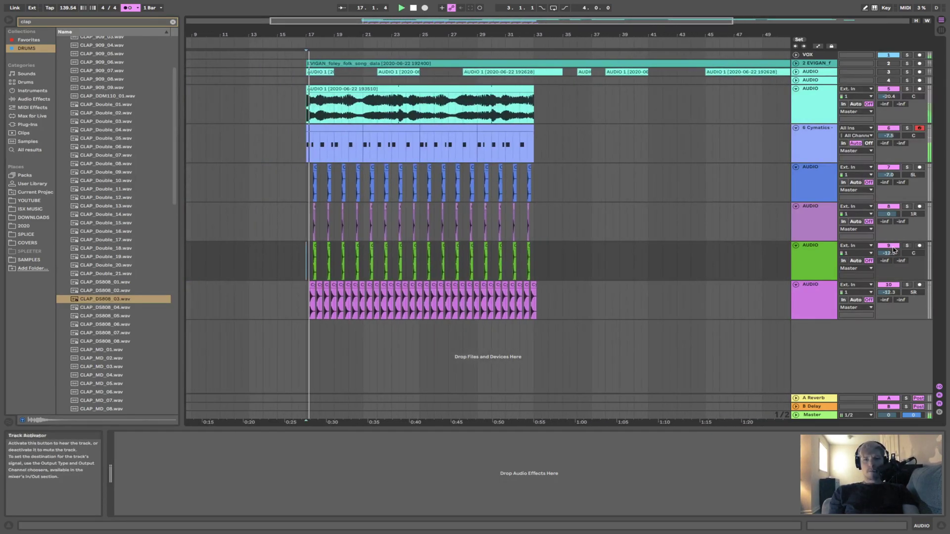
{"action": "left_click", "coordinate": [825, 251]}
{"action": "left_click_drag", "start_coordinate": [322, 215], "coordinate": [670, 227]}
{"action": "key", "text": "Delete"}
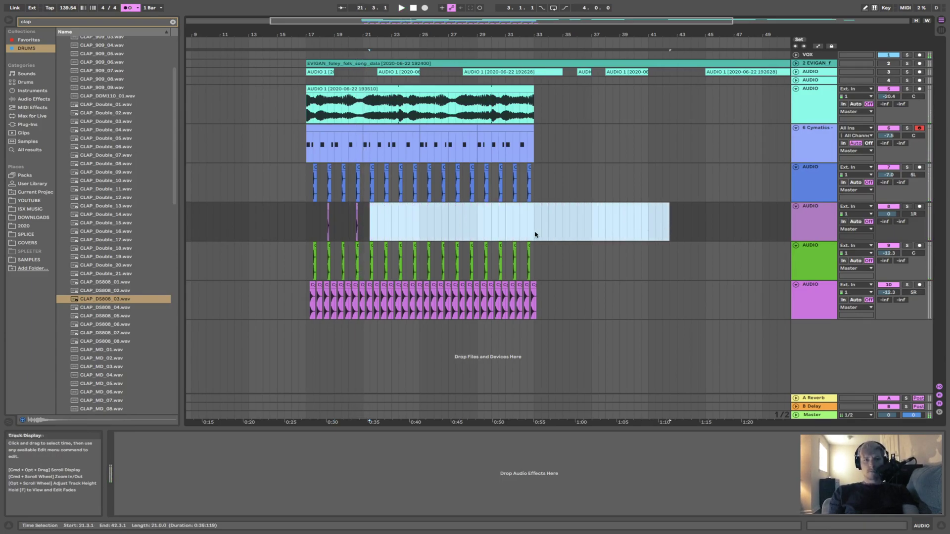
Duplicate the thinned four-bar movement section from bar 17 three times so it fills the track to bar 33.
{"action": "left_click", "coordinate": [368, 226]}
{"action": "left_click_drag", "start_coordinate": [360, 222], "coordinate": [312, 223]}
{"action": "key", "text": "super+d"}
{"action": "key", "text": "super+d"}
{"action": "key", "text": "super+d"}
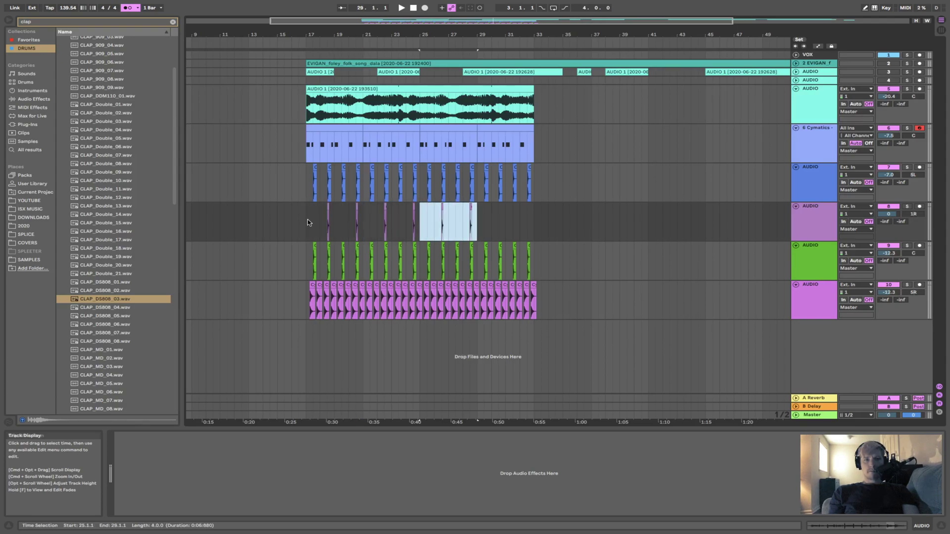
Play the beat from bar 17 and set the recorded audio clip's transpose to -12 st.
{"action": "left_click", "coordinate": [306, 223]}
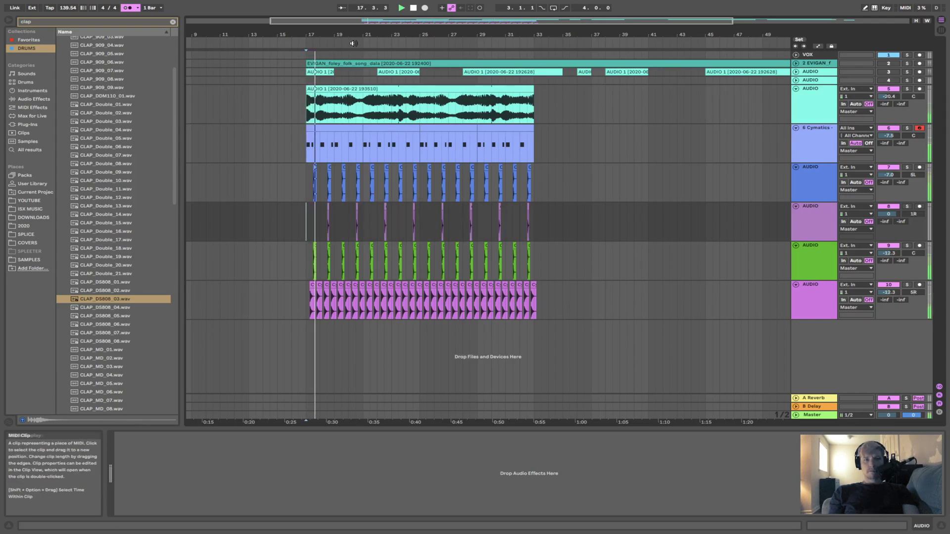
{"action": "left_click_drag", "start_coordinate": [343, 35], "coordinate": [350, 69]}
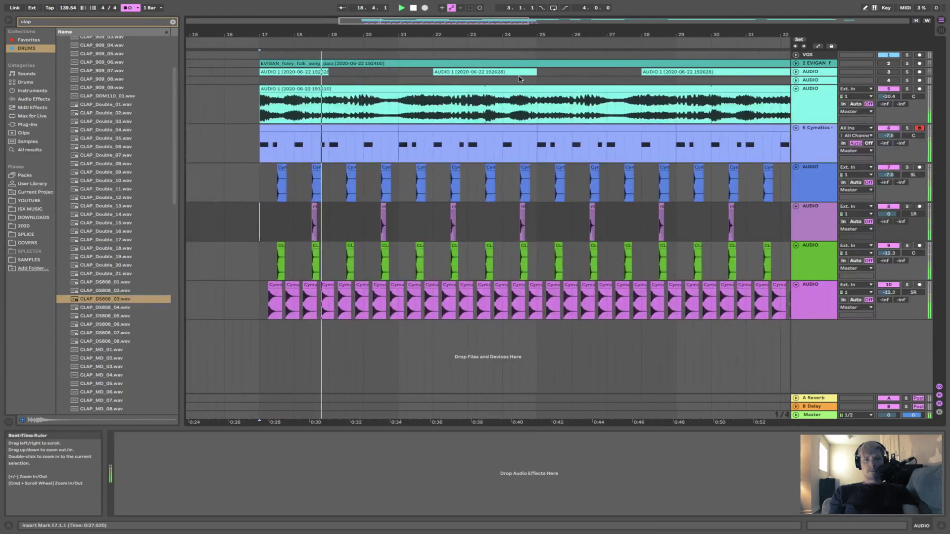
{"action": "scroll", "coordinate": [559, 98], "scroll_direction": "right", "scroll_amount": 2}
{"action": "scroll", "coordinate": [559, 98], "scroll_direction": "down", "scroll_amount": 5}
{"action": "left_click", "coordinate": [811, 91]}
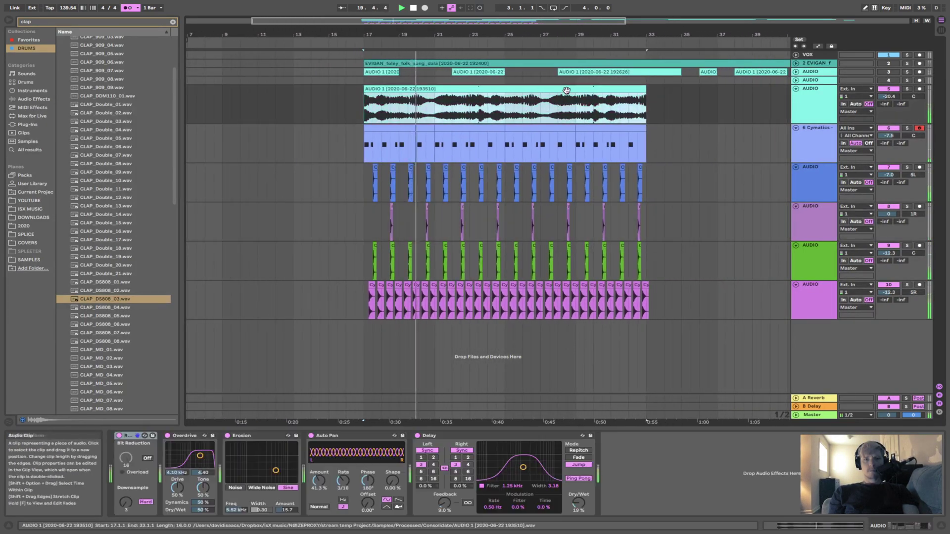
{"action": "double_click", "coordinate": [635, 90]}
{"action": "left_click_drag", "start_coordinate": [161, 409], "coordinate": [161, 413]}
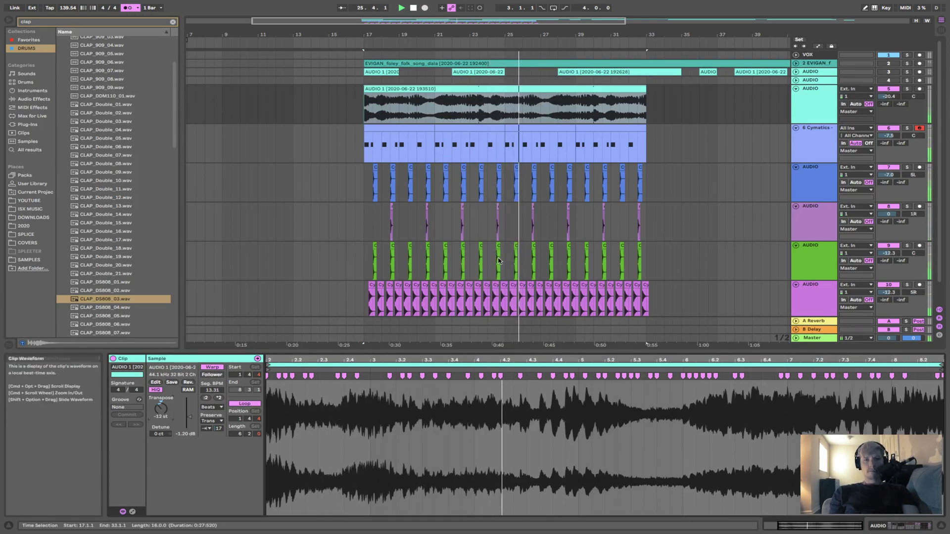
Listen to the beat through bar 32 and preview CLAP_Double_03.wav among the clap samples.
{"action": "scroll", "coordinate": [498, 261], "scroll_direction": "right", "scroll_amount": 10}
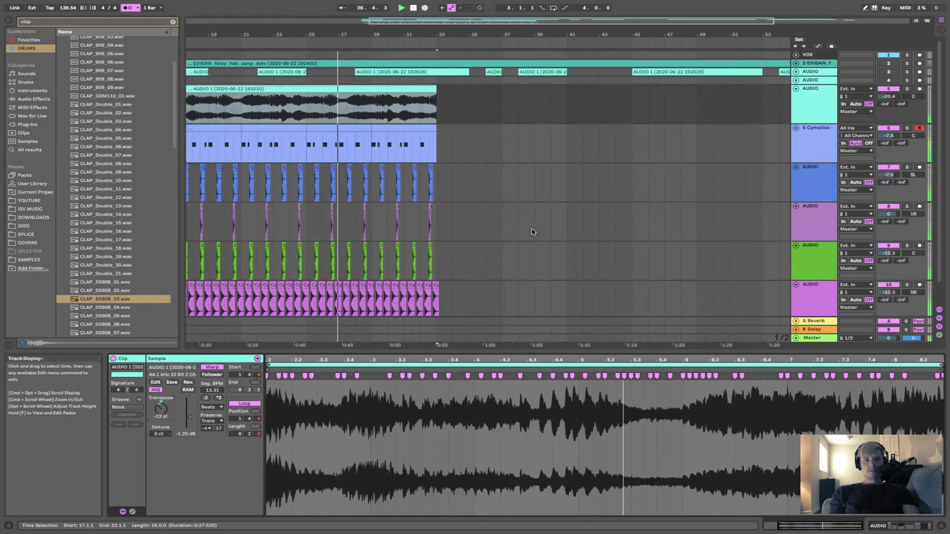
{"action": "scroll", "coordinate": [532, 232], "scroll_direction": "left", "scroll_amount": 5}
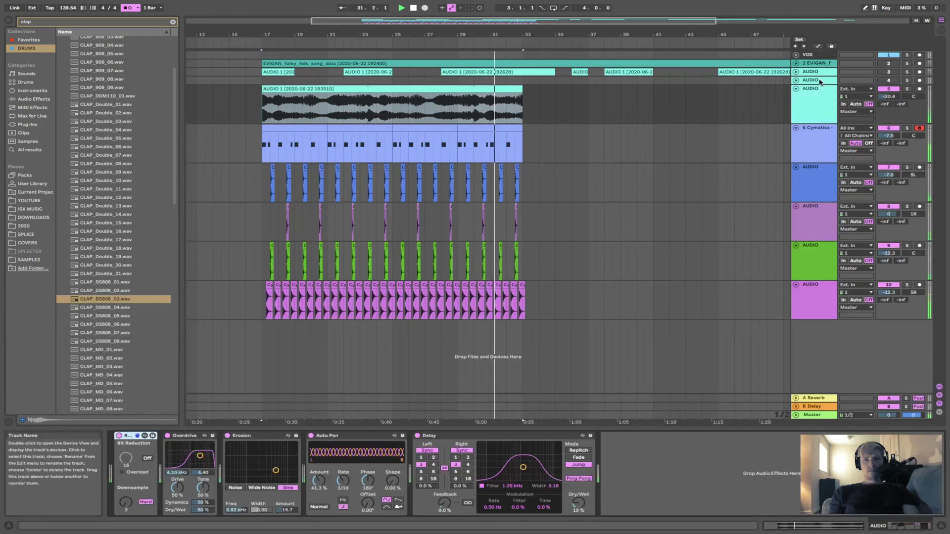
{"action": "scroll", "coordinate": [820, 81], "scroll_direction": "up", "scroll_amount": 1}
{"action": "left_click", "coordinate": [820, 81]}
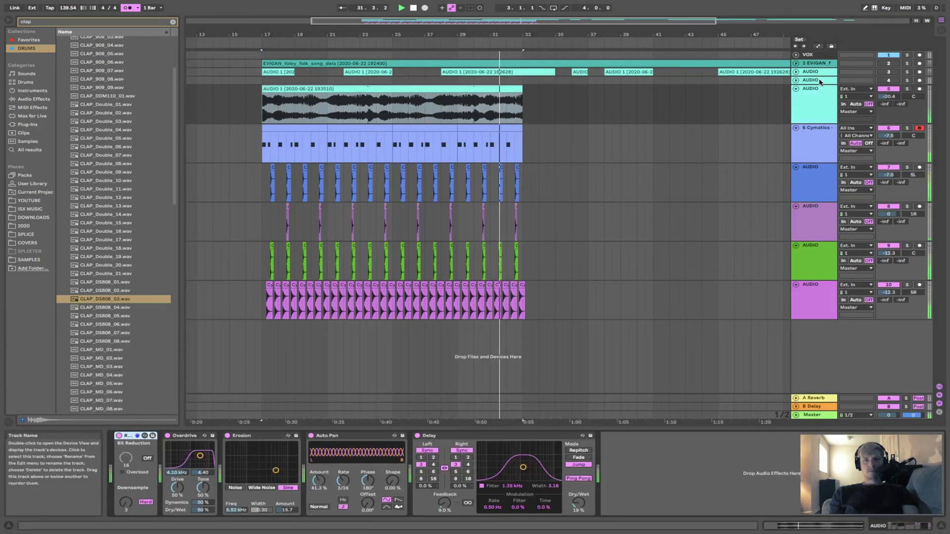
{"action": "left_click", "coordinate": [817, 291]}
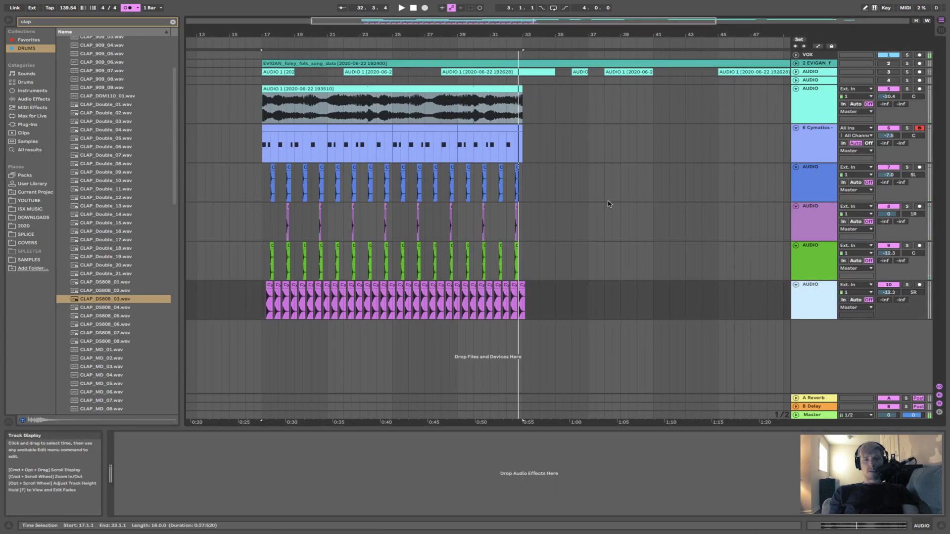
{"action": "scroll", "coordinate": [608, 205], "scroll_direction": "left", "scroll_amount": 1}
{"action": "left_click", "coordinate": [491, 138]}
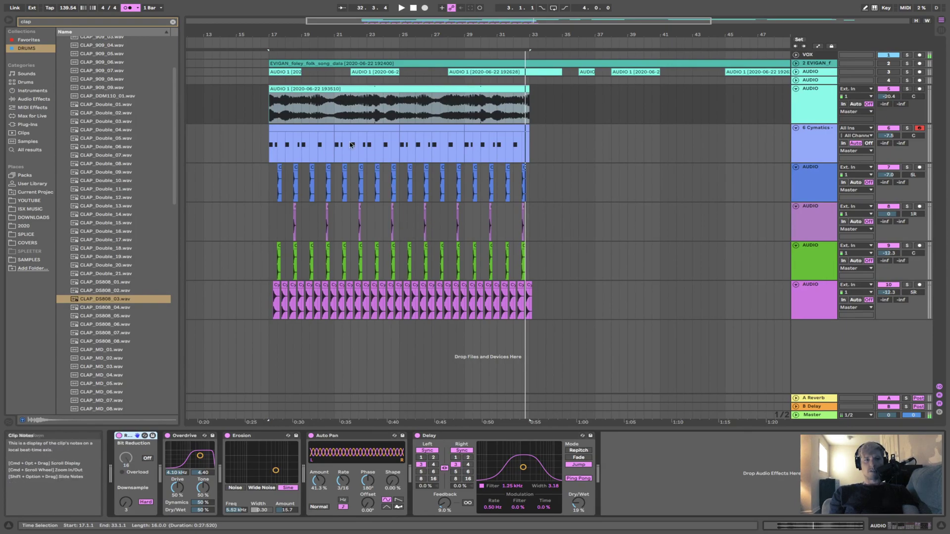
{"action": "left_click", "coordinate": [85, 121]}
{"action": "scroll", "coordinate": [85, 119], "scroll_direction": "up", "scroll_amount": 3}
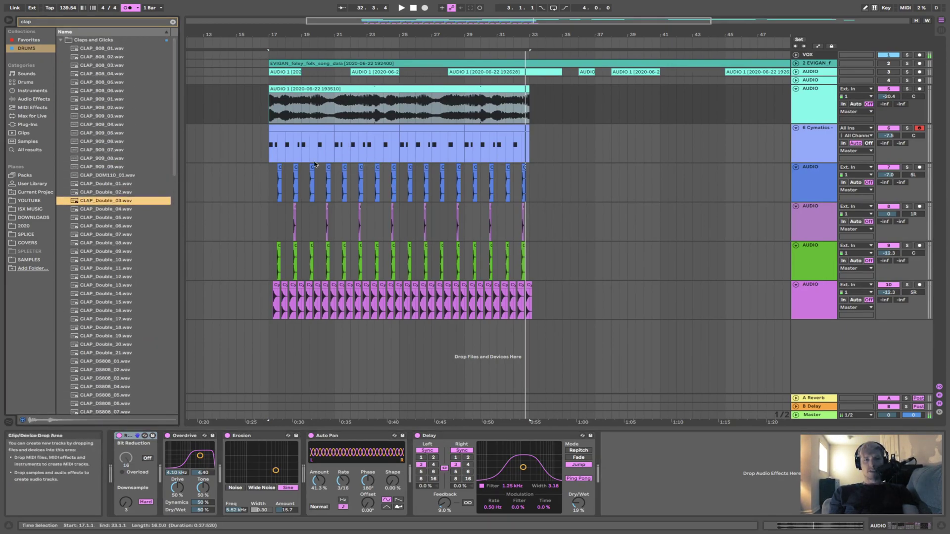
Repeat the first two bars of the recorded audio clip from bar 17 over bars 19 to 23.
{"action": "left_click", "coordinate": [271, 106]}
{"action": "key", "text": "space"}
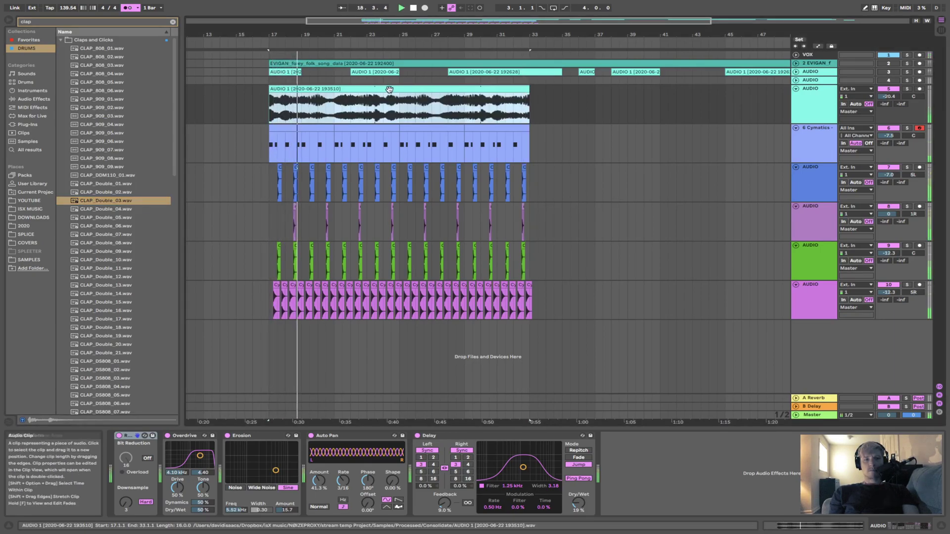
{"action": "left_click_drag", "start_coordinate": [269, 115], "coordinate": [301, 116]}
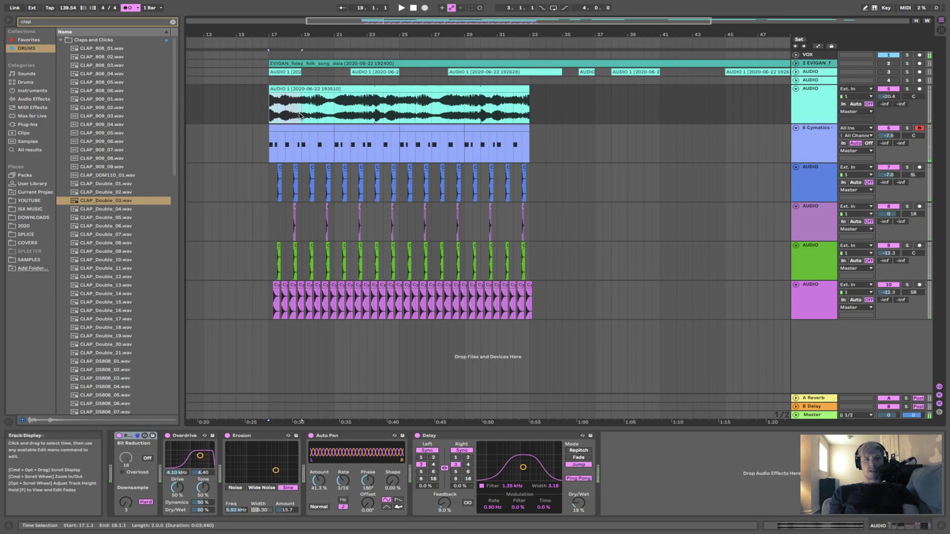
{"action": "key", "text": "super+e"}
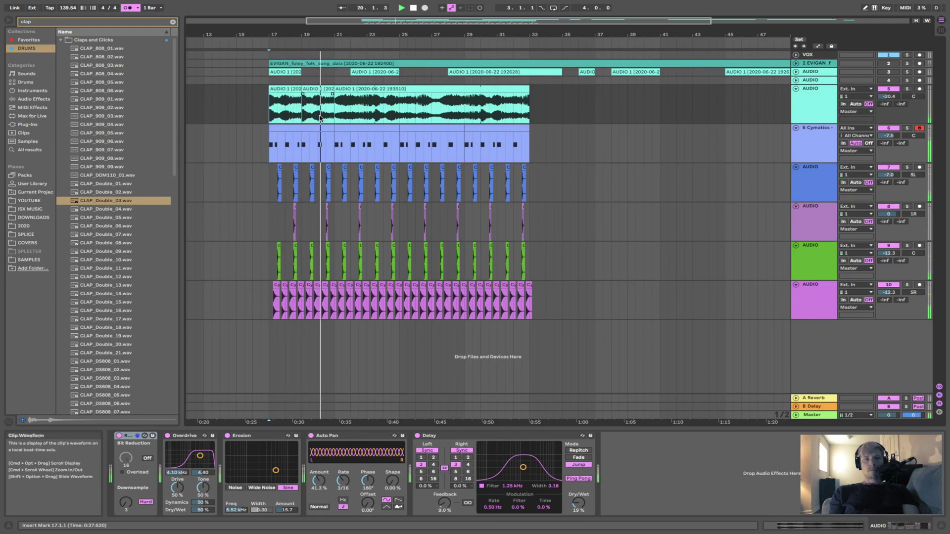
{"action": "left_click", "coordinate": [327, 90]}
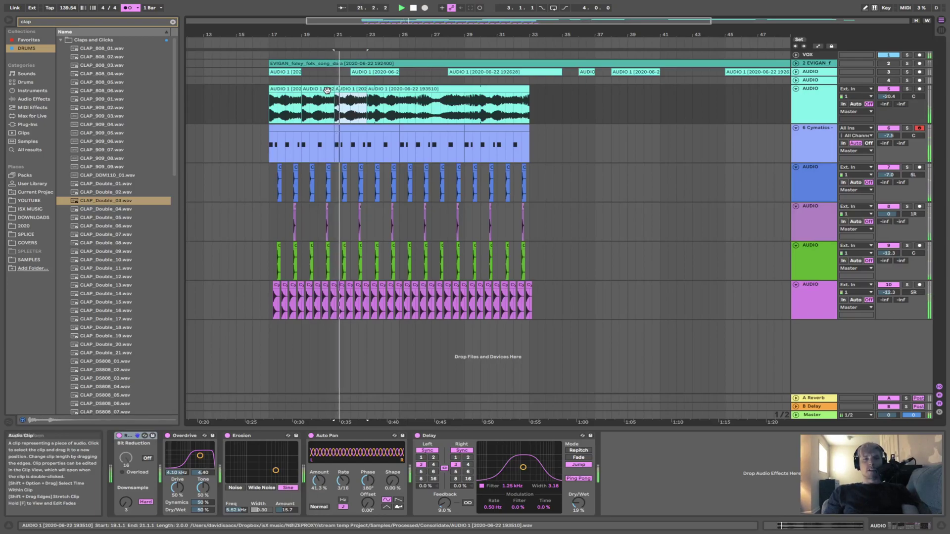
{"action": "left_click", "coordinate": [353, 98]}
Split the recorded audio at bar 25 and duplicate its eight-bar section from bar 17 to fill up to bar 33.
{"action": "left_click", "coordinate": [401, 115]}
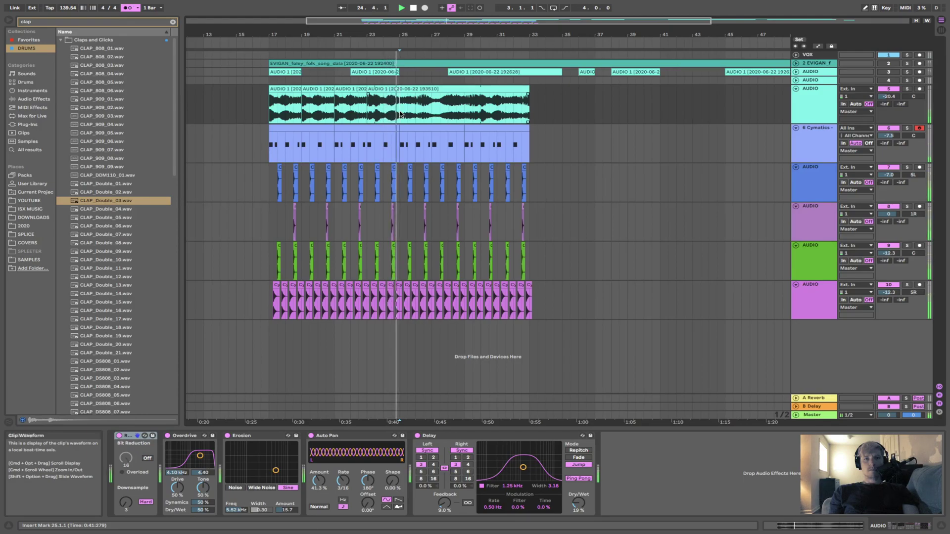
{"action": "left_click_drag", "start_coordinate": [401, 115], "coordinate": [269, 109]}
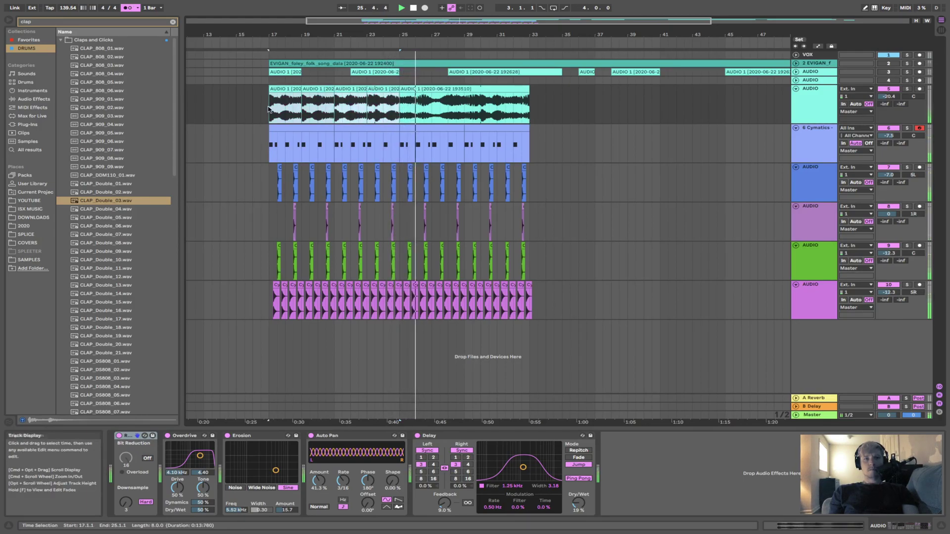
{"action": "key", "text": "super+d"}
Listen to the looped audio and drums up to bar 33 and look over the arrangement.
{"action": "left_click", "coordinate": [271, 107]}
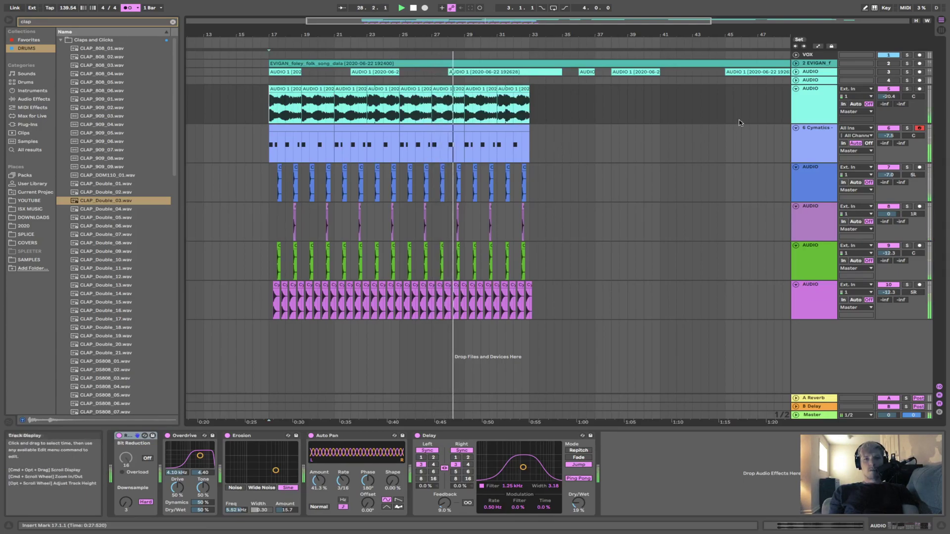
{"action": "left_click", "coordinate": [812, 94]}
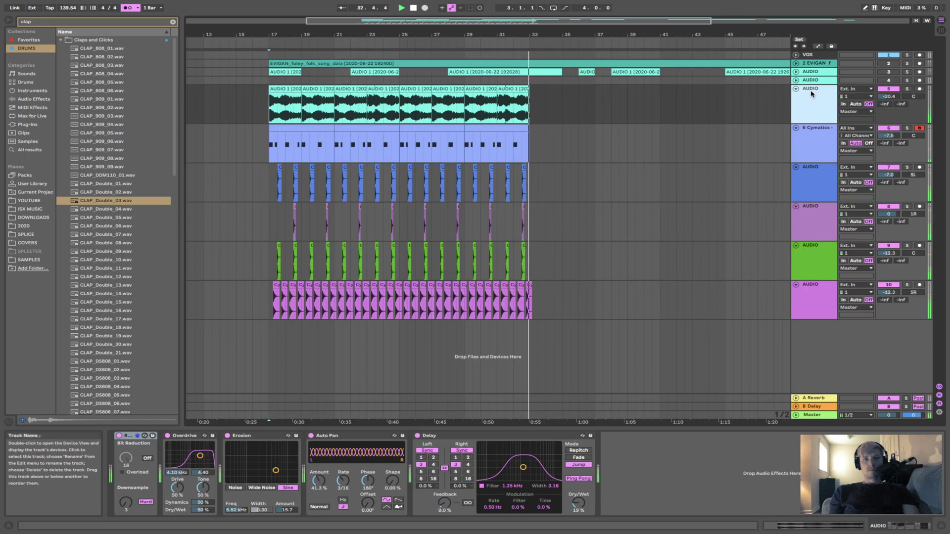
{"action": "scroll", "coordinate": [467, 166], "scroll_direction": "down", "scroll_amount": 3}
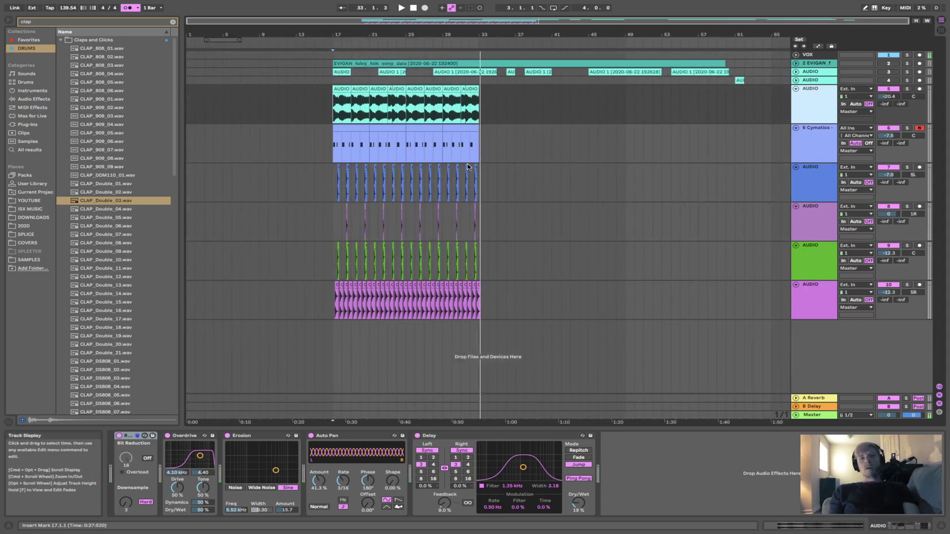
{"action": "scroll", "coordinate": [467, 166], "scroll_direction": "up", "scroll_amount": 3}
{"action": "scroll", "coordinate": [467, 166], "scroll_direction": "down", "scroll_amount": 3}
{"action": "scroll", "coordinate": [467, 167], "scroll_direction": "up", "scroll_amount": 5}
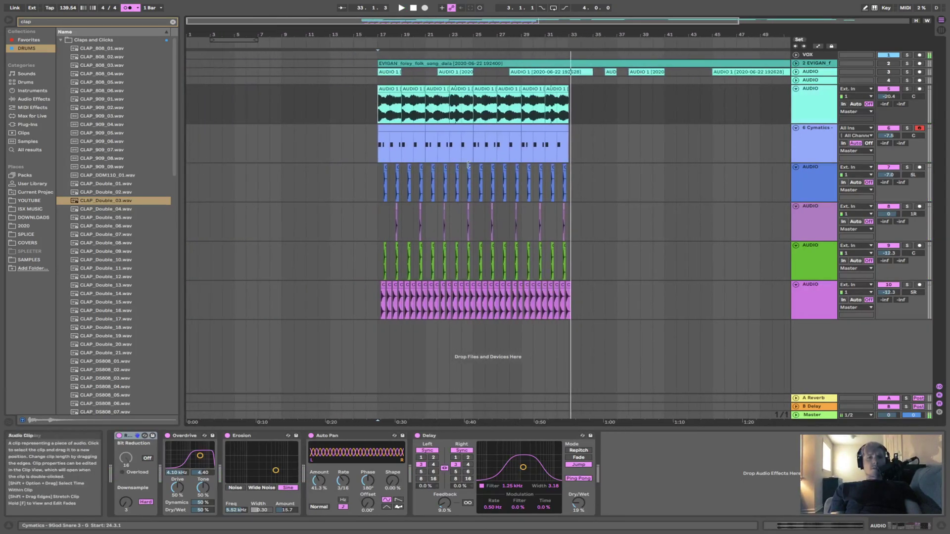
{"action": "scroll", "coordinate": [455, 152], "scroll_direction": "down", "scroll_amount": 1}
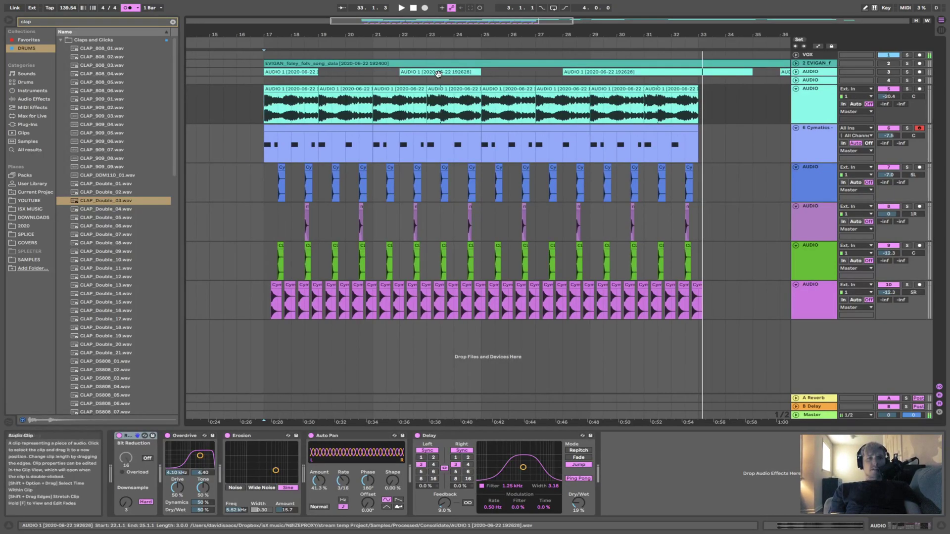
{"action": "mouse_move", "coordinate": [425, 34]}
{"action": "left_mouse_down"}
{"action": "mouse_move", "coordinate": [425, 46]}
{"action": "mouse_move", "coordinate": [412, 48]}
{"action": "left_mouse_up"}
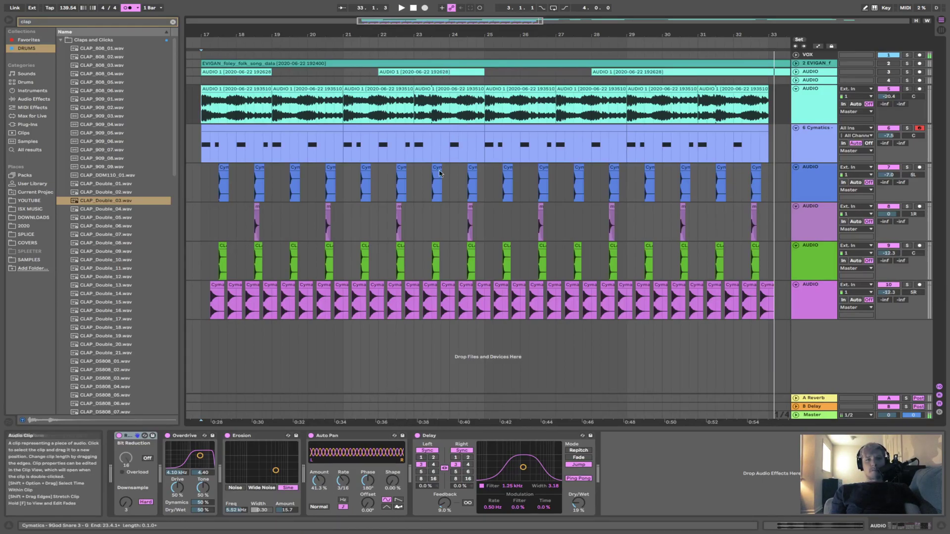
{"action": "scroll", "coordinate": [459, 213], "scroll_direction": "down", "scroll_amount": 4}
{"action": "scroll", "coordinate": [460, 213], "scroll_direction": "up", "scroll_amount": 5}
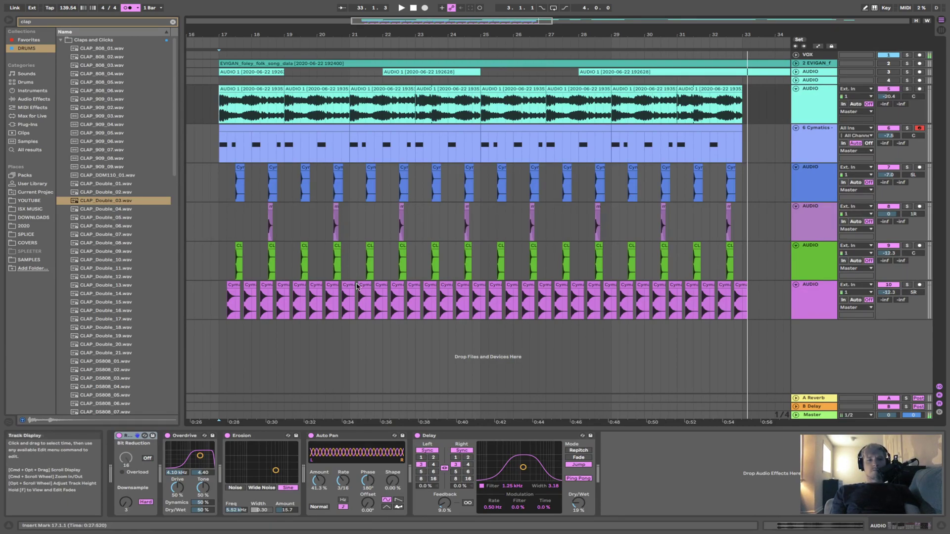
{"action": "left_click_drag", "start_coordinate": [358, 34], "coordinate": [358, 6]}
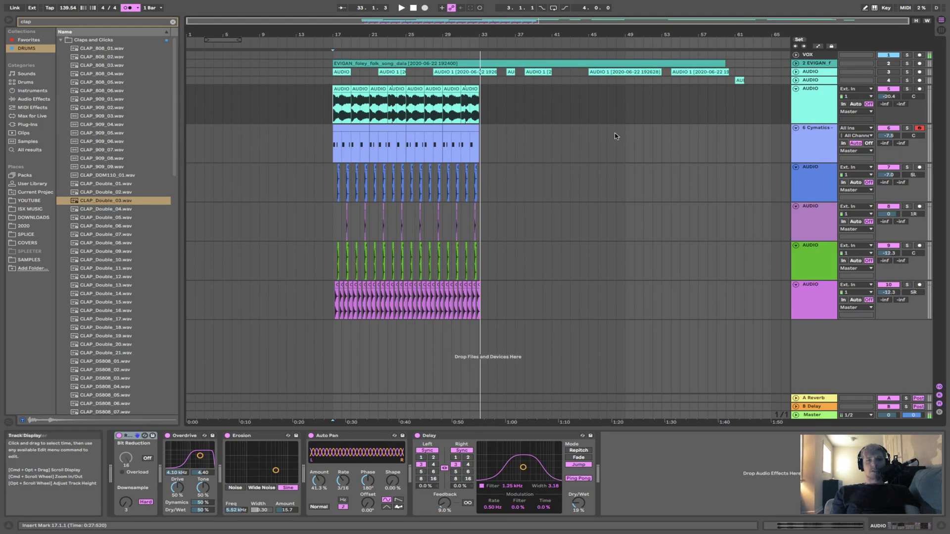
Switch the foley clip at bar 18.3 to Texture warp mode with grain size 263.00 and flux 0.00, and lower its transposition.
{"action": "left_click_drag", "start_coordinate": [356, 31], "coordinate": [355, 60]}
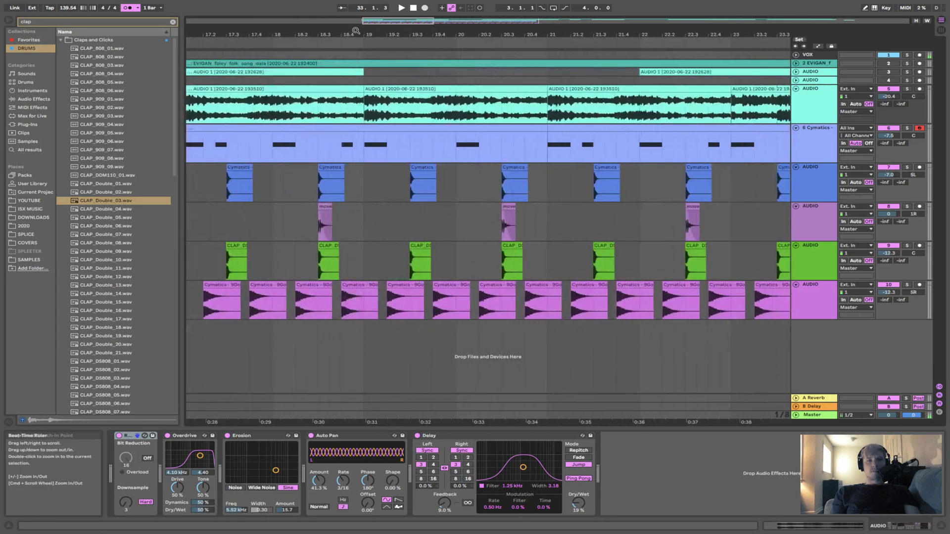
{"action": "left_click", "coordinate": [324, 207]}
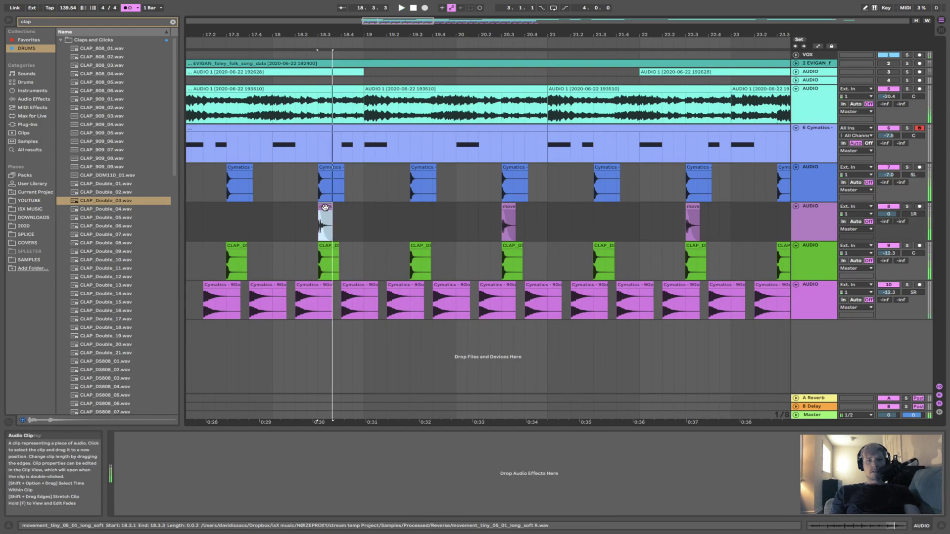
{"action": "double_click", "coordinate": [324, 208]}
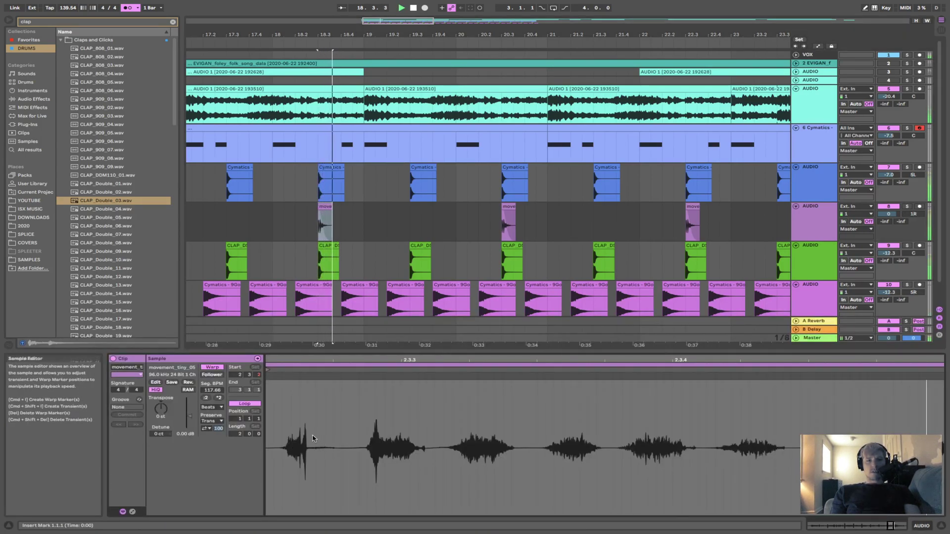
{"action": "left_click", "coordinate": [212, 407]}
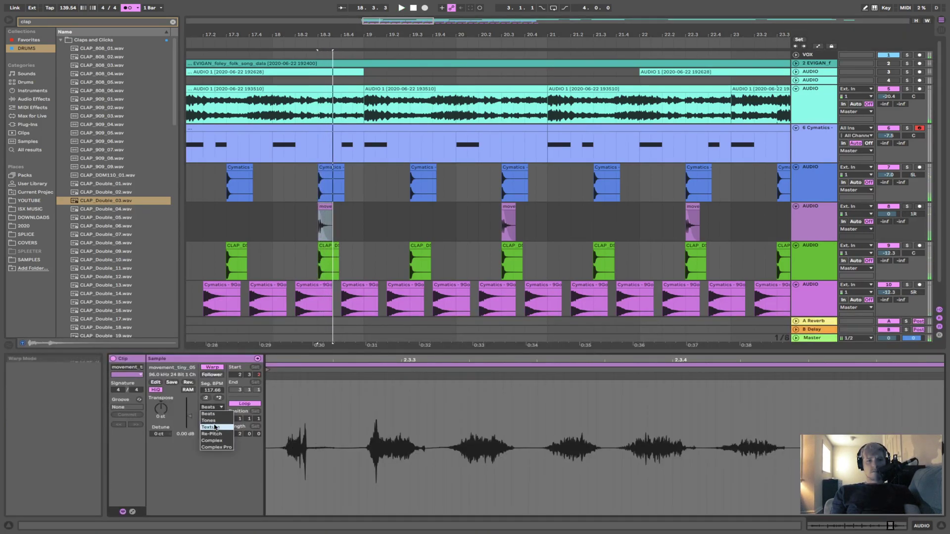
{"action": "left_click", "coordinate": [216, 432]}
{"action": "left_click", "coordinate": [212, 407]}
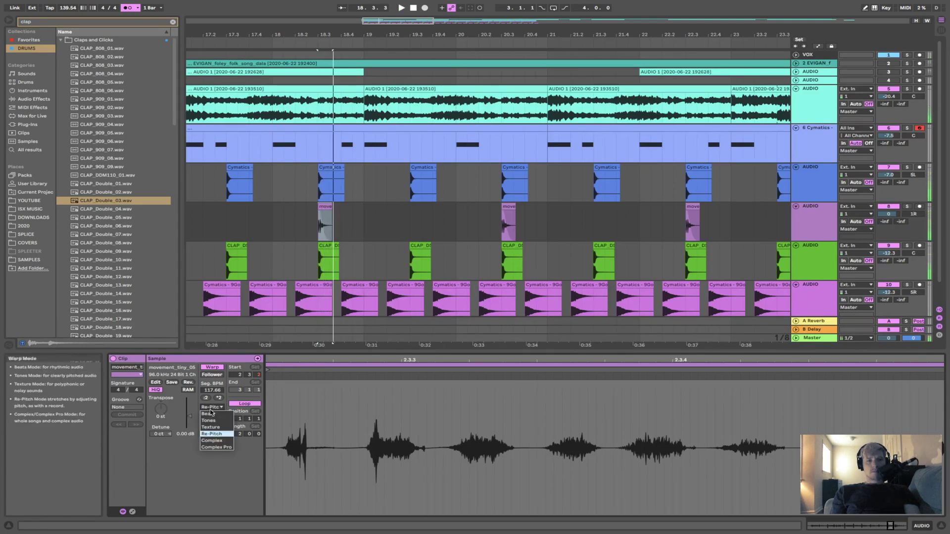
{"action": "left_click", "coordinate": [212, 427]}
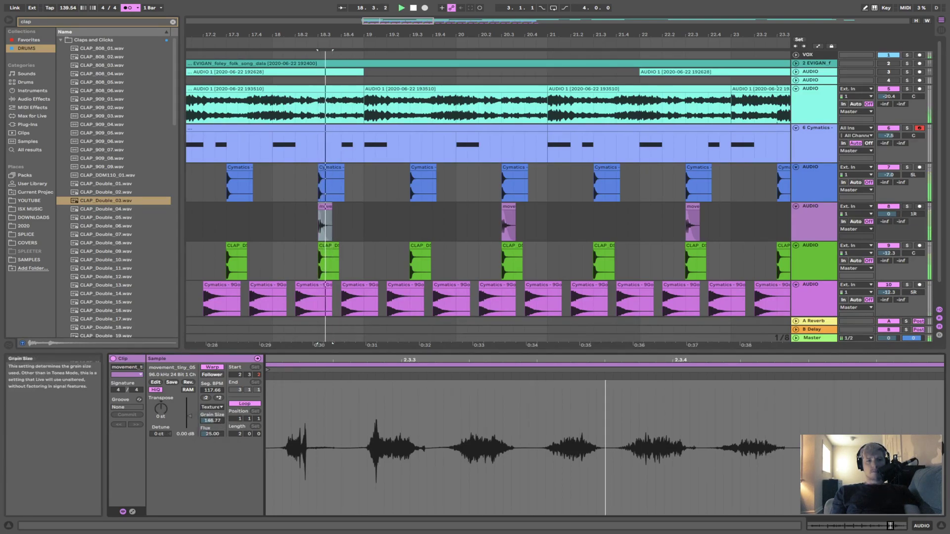
{"action": "left_click_drag", "start_coordinate": [214, 438], "coordinate": [215, 460]}
{"action": "mouse_move", "coordinate": [160, 409]}
{"action": "left_mouse_down"}
{"action": "mouse_move", "coordinate": [160, 430]}
{"action": "mouse_move", "coordinate": [169, 404]}
{"action": "left_mouse_up"}
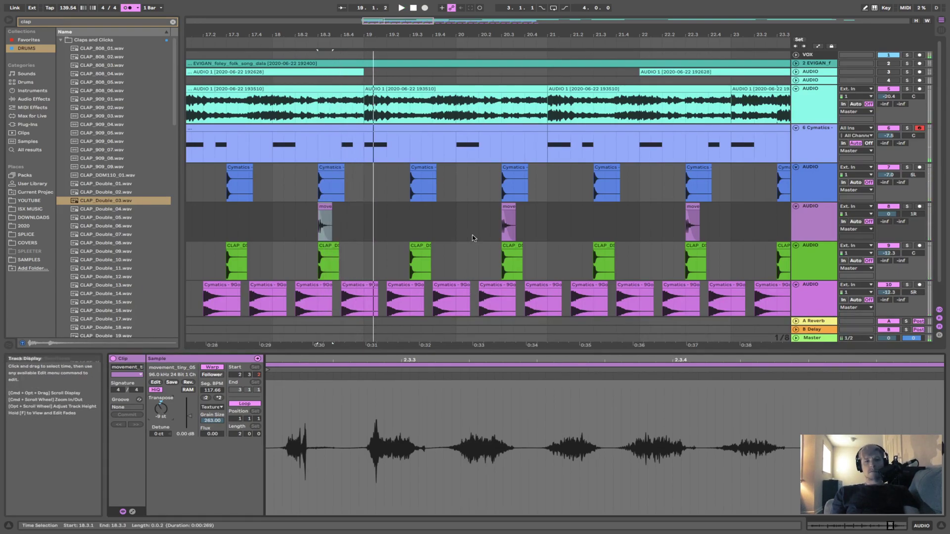
Consolidate the edited foley clip at bar 18.3 and replace the foley clip at bar 20.3 with a copy of it.
{"action": "double_click", "coordinate": [822, 210]}
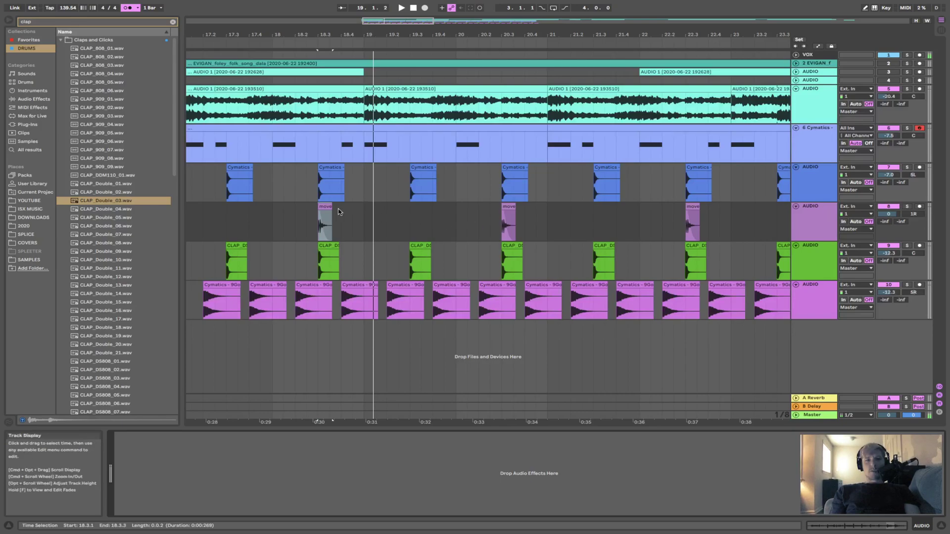
{"action": "left_click", "coordinate": [327, 207]}
{"action": "key", "text": "super+j"}
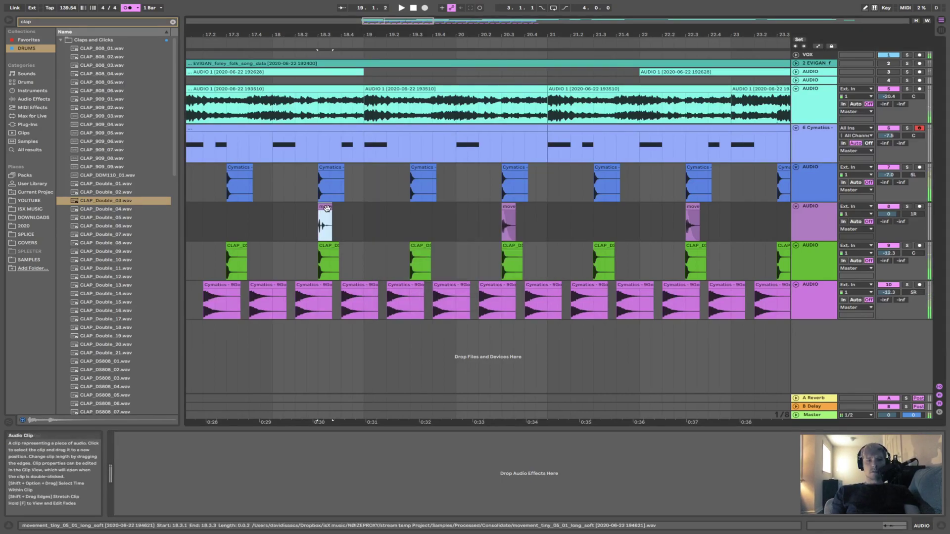
{"action": "left_click", "coordinate": [509, 220]}
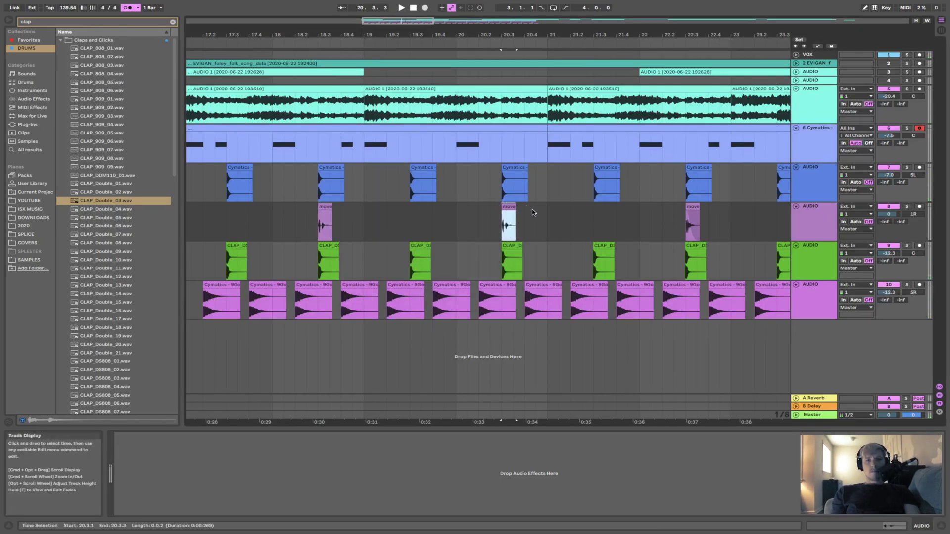
Duplicate the foley track's four-bar section from bar 17 to 21 up to bar 33, and listen from bar 17.
{"action": "left_click_drag", "start_coordinate": [546, 217], "coordinate": [221, 231]}
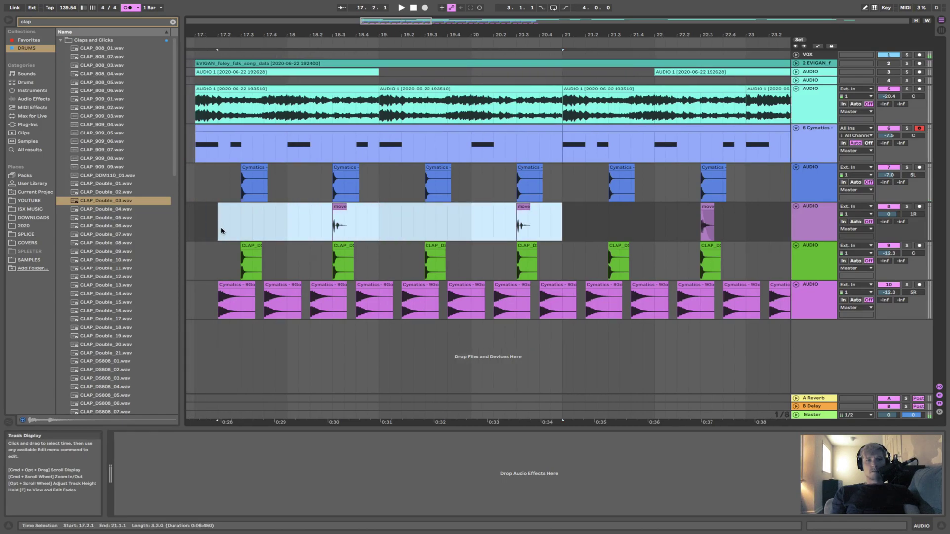
{"action": "key", "text": "super+d"}
{"action": "key", "text": "super+d"}
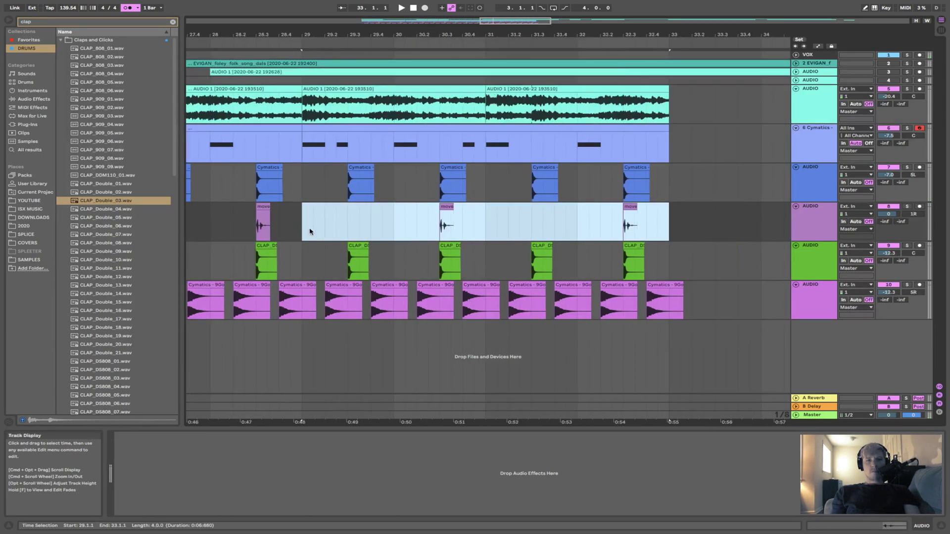
{"action": "key", "text": "super+d"}
{"action": "scroll", "coordinate": [310, 231], "scroll_direction": "left", "scroll_amount": 10}
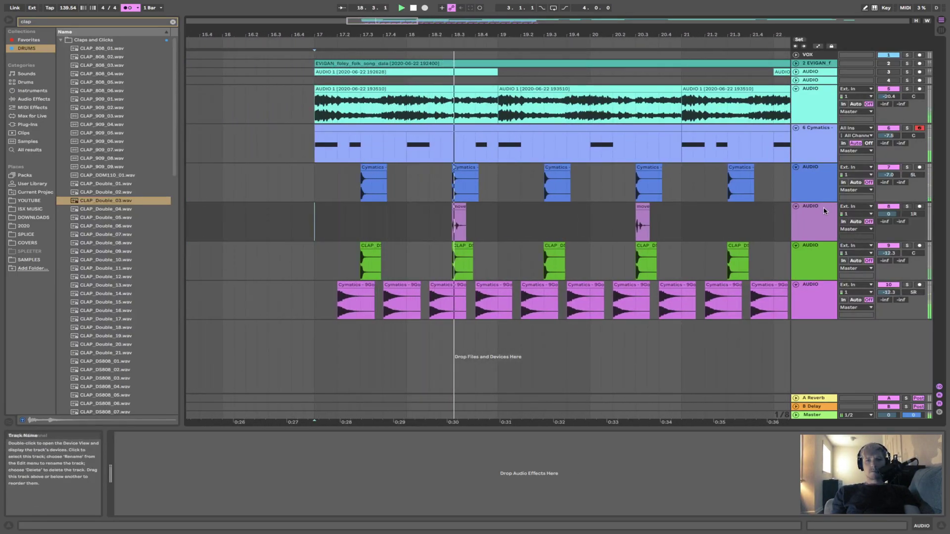
{"action": "key", "text": "space"}
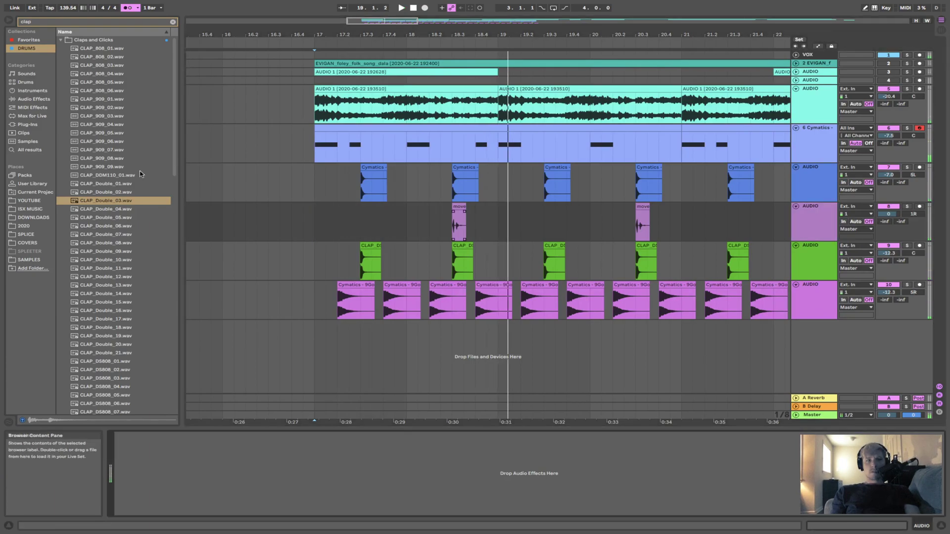
Clear the clap search in the browser and add the Delay audio effect to the foley track.
{"action": "left_click", "coordinate": [38, 98]}
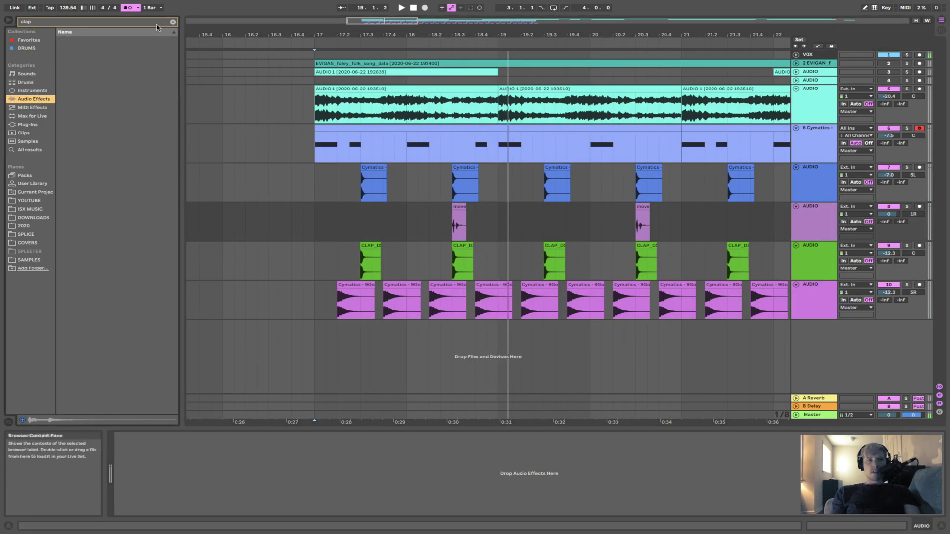
{"action": "left_click", "coordinate": [173, 22]}
{"action": "left_click_drag", "start_coordinate": [87, 123], "coordinate": [171, 157]}
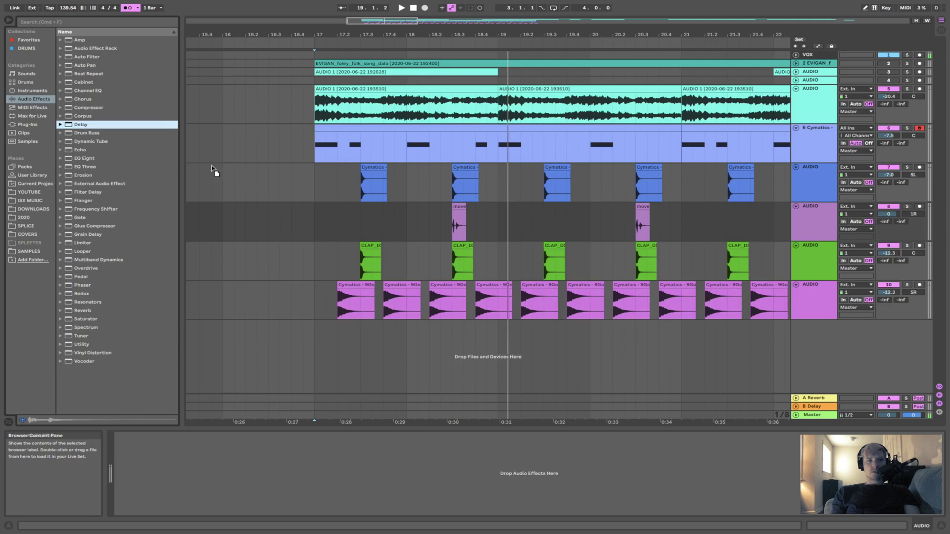
{"action": "left_click_drag", "start_coordinate": [444, 225], "coordinate": [444, 225]}
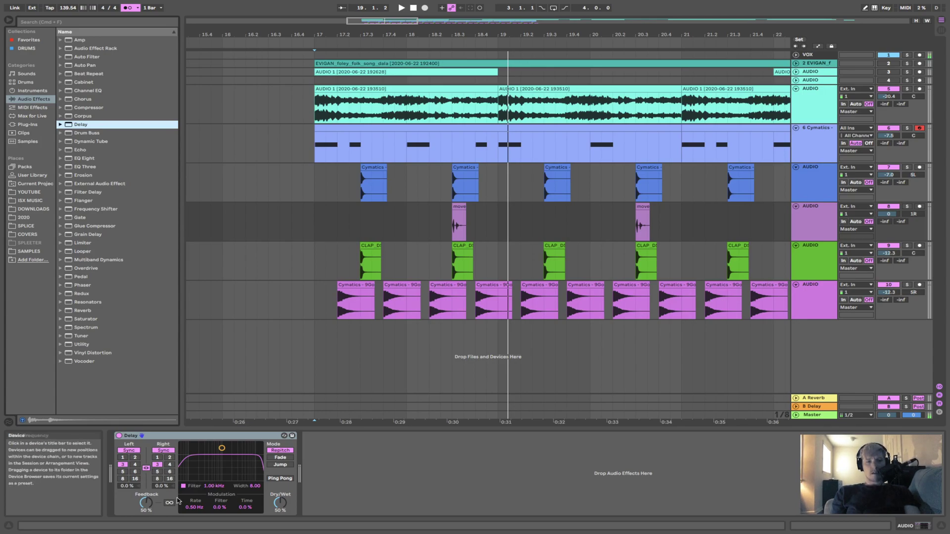
Set the Delay to unlinked times of 10.5 ms left and 20.0 ms right, with the filter off and Ping Pong on.
{"action": "left_click", "coordinate": [163, 451]}
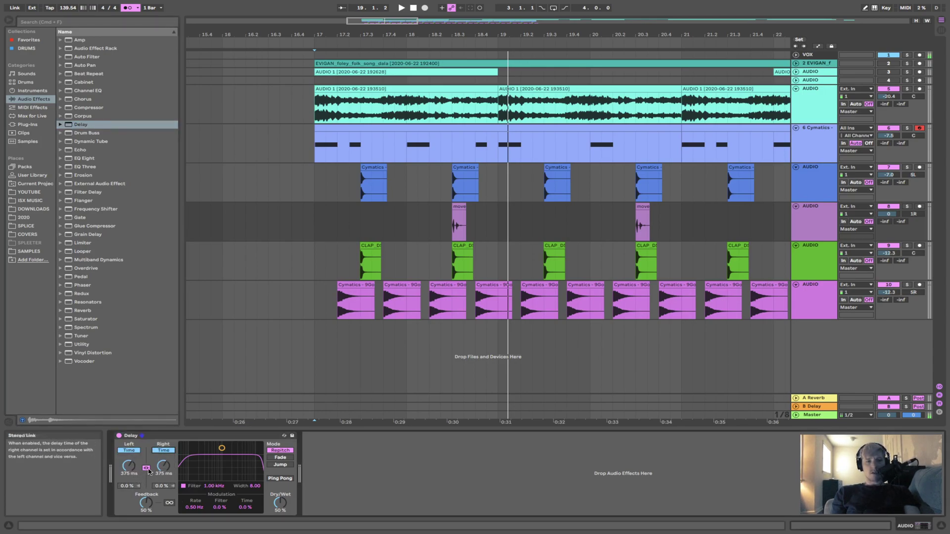
{"action": "left_click", "coordinate": [163, 451]}
{"action": "left_click_drag", "start_coordinate": [129, 466], "coordinate": [129, 482]}
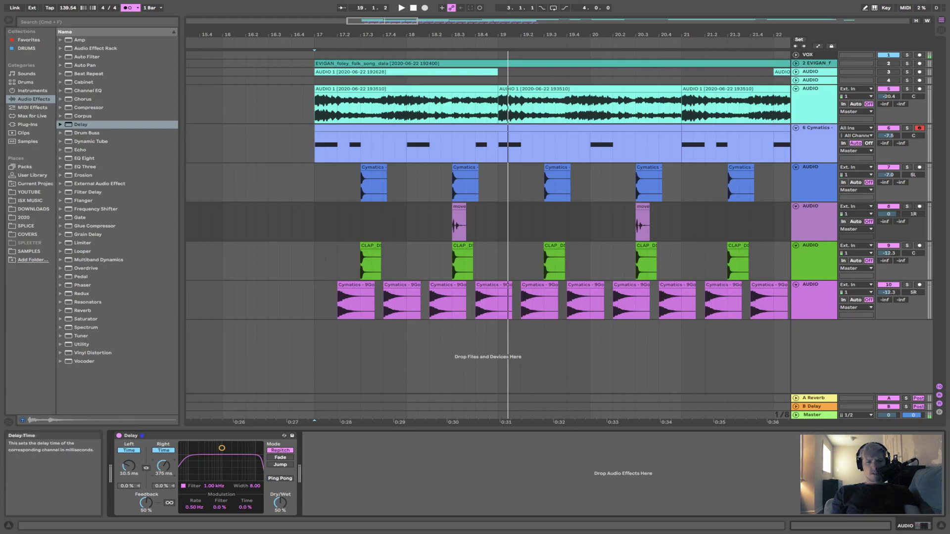
{"action": "left_click_drag", "start_coordinate": [163, 465], "coordinate": [163, 475]}
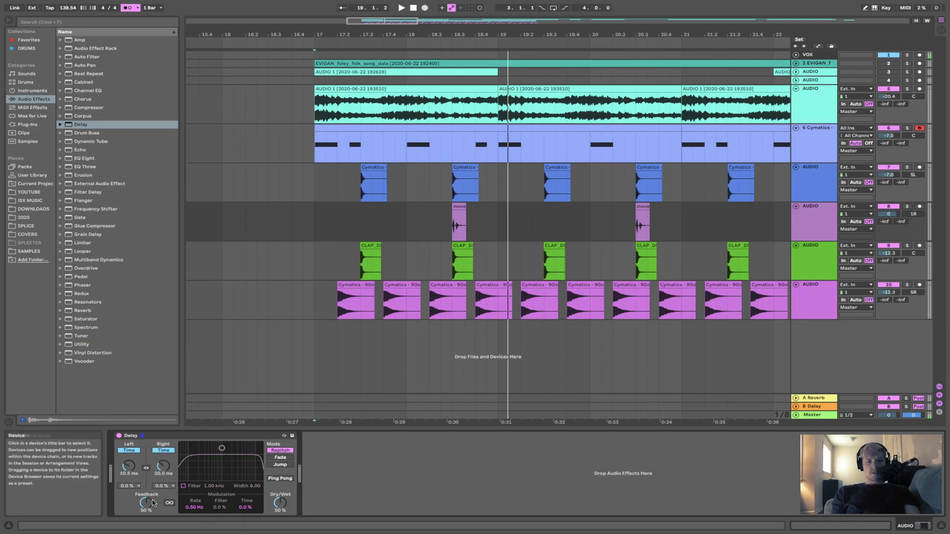
{"action": "left_click", "coordinate": [285, 476]}
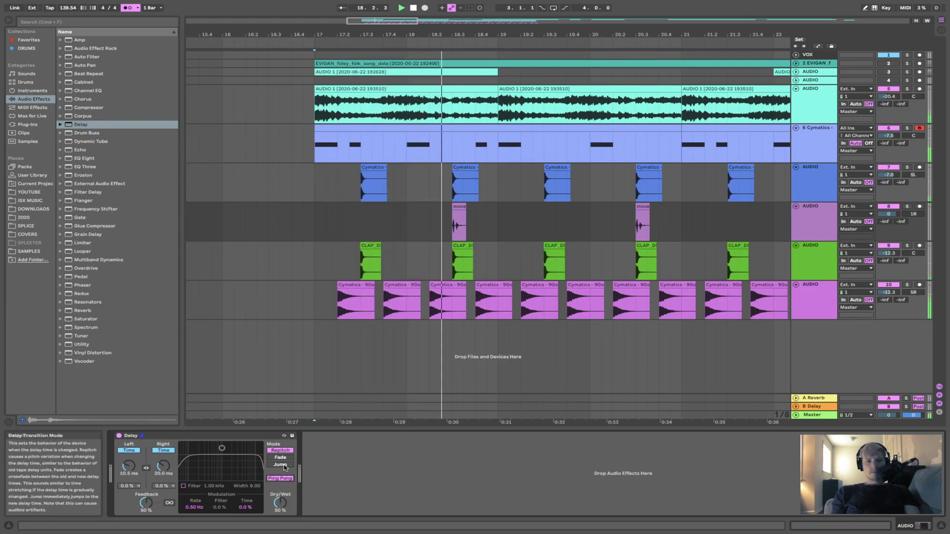
Play the beat from just before the foley hit at bar 18.3 to hear the Delay.
{"action": "scroll", "coordinate": [509, 343], "scroll_direction": "down", "scroll_amount": 2}
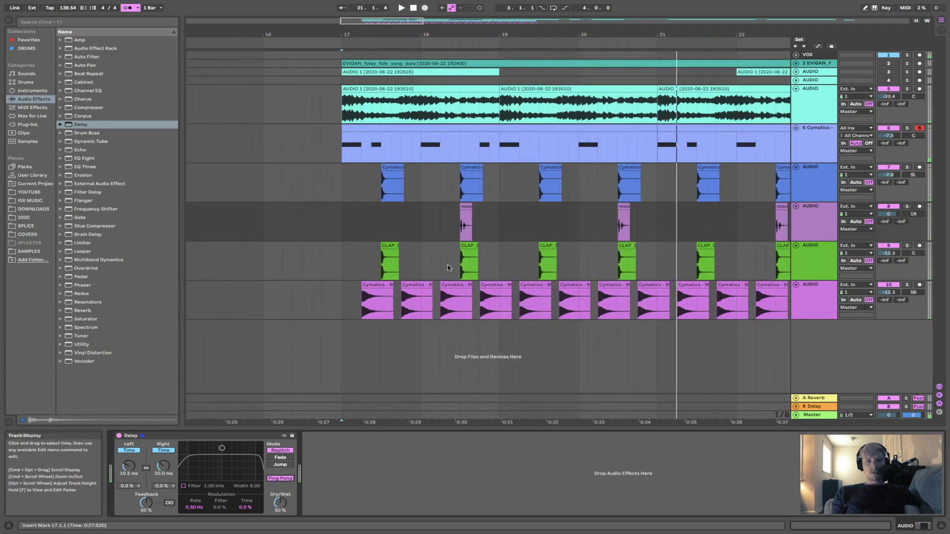
{"action": "left_click", "coordinate": [458, 231]}
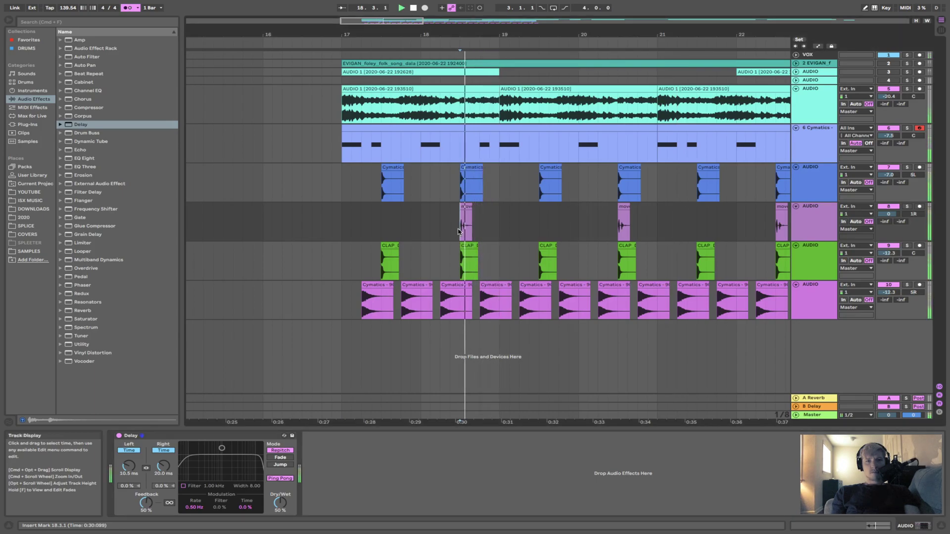
{"action": "left_click", "coordinate": [450, 230]}
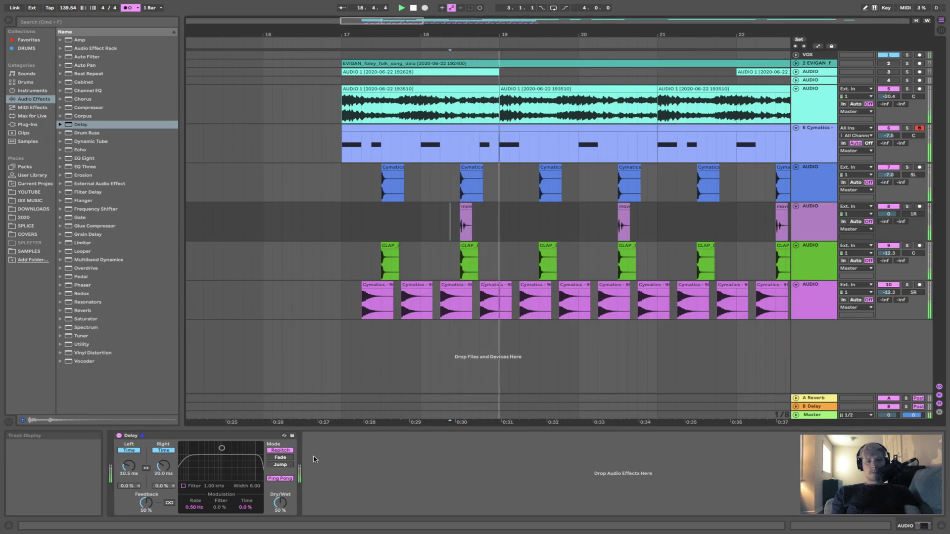
Try the Delay in Jump mode with dry/wet at 80%, replaying the foley hit at bar 18.3.
{"action": "left_click", "coordinate": [280, 464]}
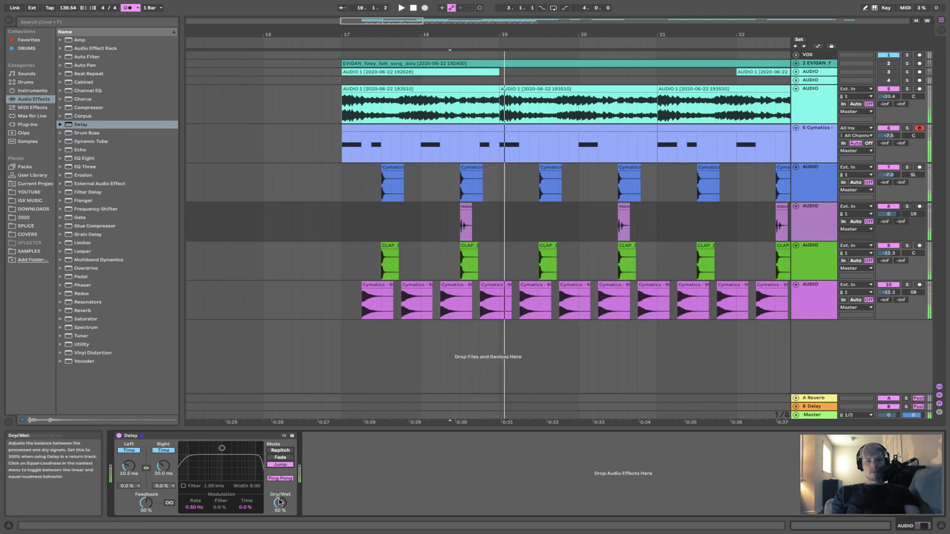
{"action": "left_click_drag", "start_coordinate": [280, 504], "coordinate": [280, 496]}
{"action": "key", "text": "space"}
{"action": "key", "text": "space"}
{"action": "key", "text": "space"}
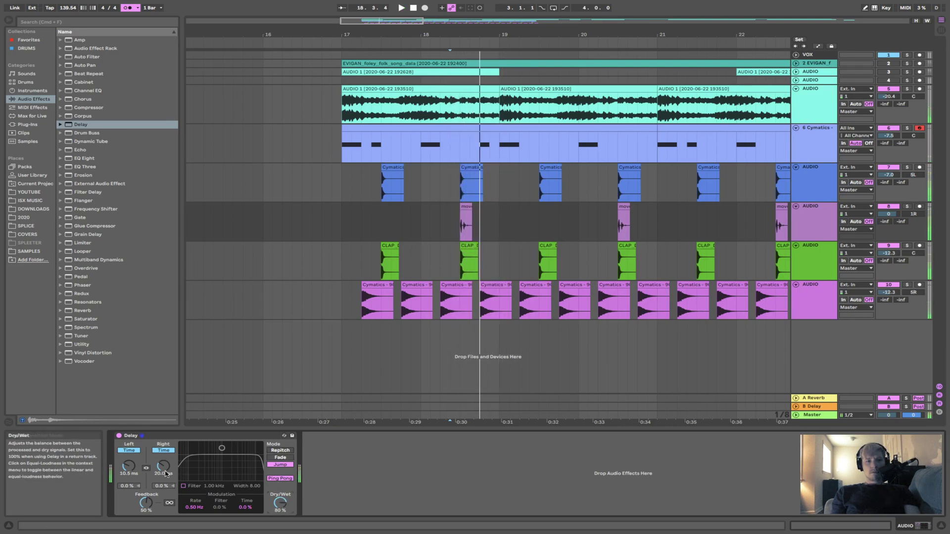
{"action": "key", "text": "space"}
{"action": "key", "text": "space"}
{"action": "key", "text": "space"}
Set the Delay times to 19.2 ms left and 145 ms right with 64% feedback, replaying the foley hit to compare.
{"action": "left_click_drag", "start_coordinate": [160, 469], "coordinate": [128, 476]}
{"action": "key", "text": "space"}
{"action": "key", "text": "space"}
{"action": "key", "text": "space"}
{"action": "key", "text": "space"}
{"action": "key", "text": "space"}
{"action": "key", "text": "space"}
{"action": "key", "text": "space"}
{"action": "key", "text": "space"}
{"action": "left_click_drag", "start_coordinate": [148, 505], "coordinate": [147, 499]}
{"action": "key", "text": "space"}
{"action": "key", "text": "space"}
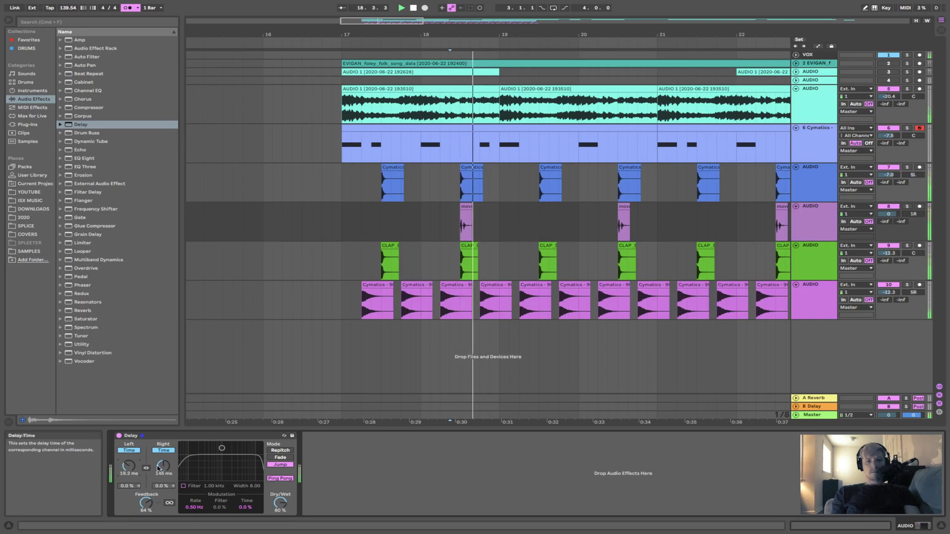
Switch the Delay to Repitch mode and reduce dry/wet to 11% and feedback to 0%, checking against the beat.
{"action": "left_click", "coordinate": [280, 450]}
{"action": "key", "text": "space"}
{"action": "key", "text": "space"}
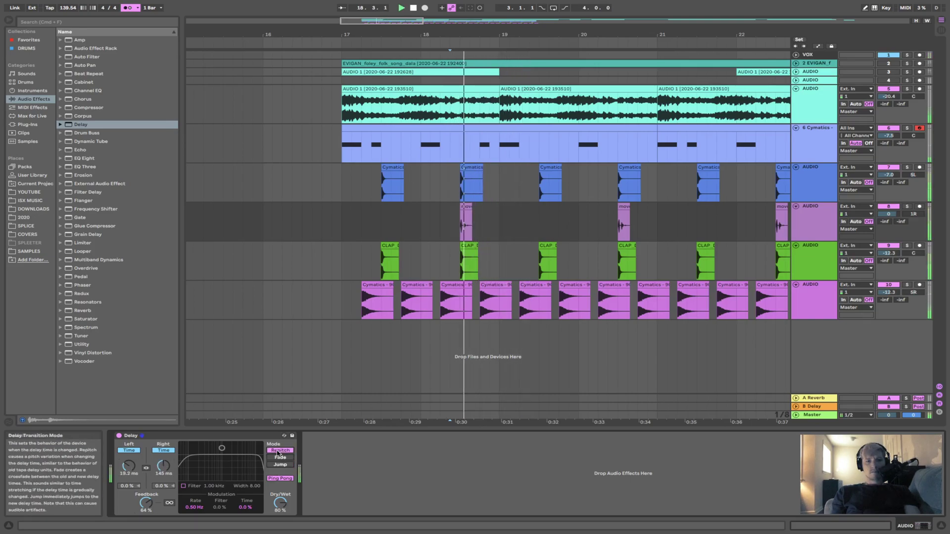
{"action": "left_click_drag", "start_coordinate": [280, 503], "coordinate": [280, 524]}
{"action": "key", "text": "space"}
{"action": "key", "text": "space"}
{"action": "left_click_drag", "start_coordinate": [150, 502], "coordinate": [149, 530]}
{"action": "key", "text": "space"}
{"action": "key", "text": "space"}
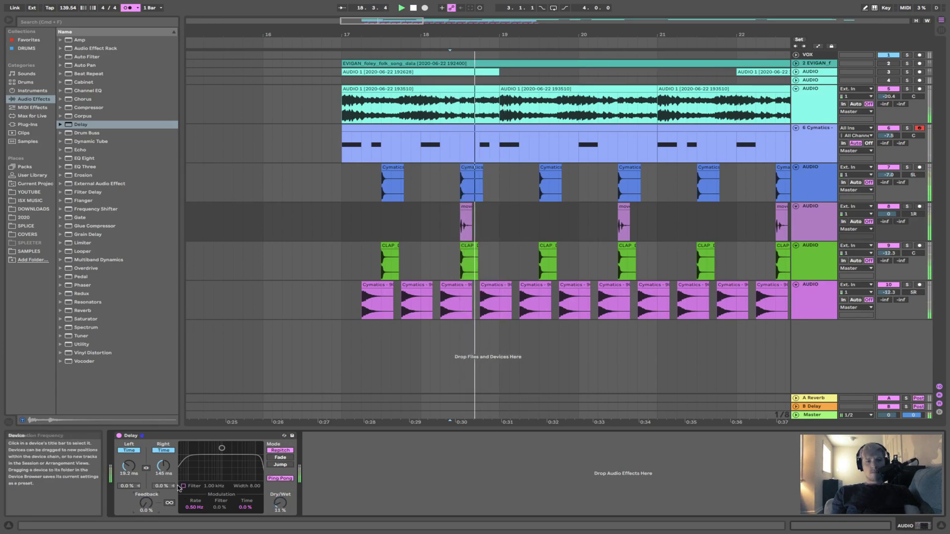
Shorten the Delay's right-channel time to 87.7 ms and replay the foley hit.
{"action": "left_click_drag", "start_coordinate": [164, 466], "coordinate": [164, 474]}
{"action": "key", "text": "space"}
{"action": "key", "text": "space"}
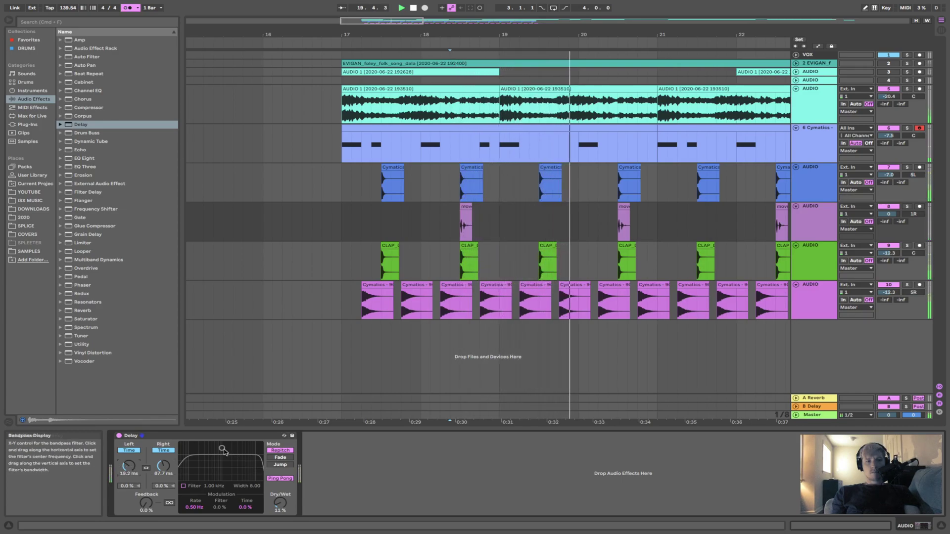
Enable the Delay's filter at about 2.08 kHz with a width of 3.18, and raise dry/wet to 60%.
{"action": "left_click", "coordinate": [184, 487]}
{"action": "mouse_move", "coordinate": [221, 449]}
{"action": "left_mouse_down"}
{"action": "mouse_move", "coordinate": [223, 469]}
{"action": "mouse_move", "coordinate": [231, 467]}
{"action": "left_mouse_up"}
{"action": "key", "text": "space"}
{"action": "key", "text": "space"}
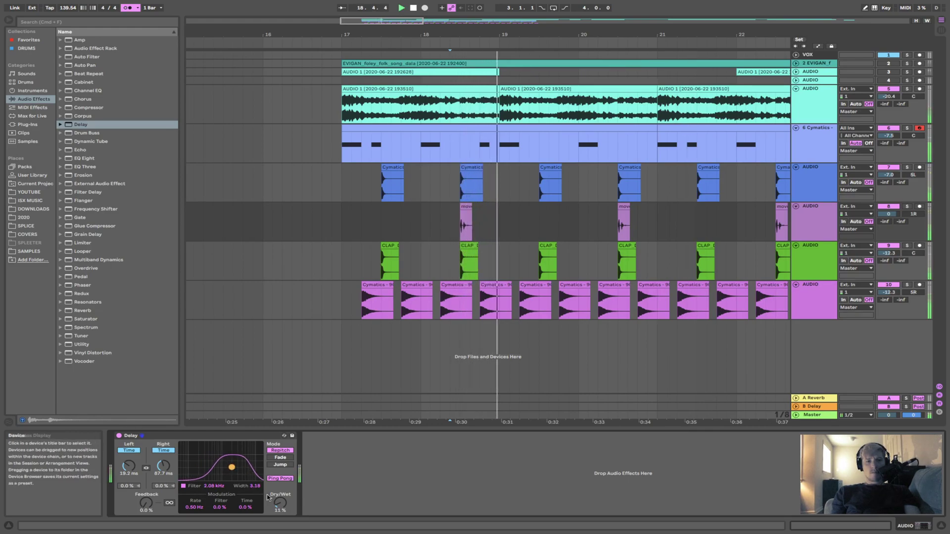
{"action": "left_click_drag", "start_coordinate": [280, 502], "coordinate": [279, 478]}
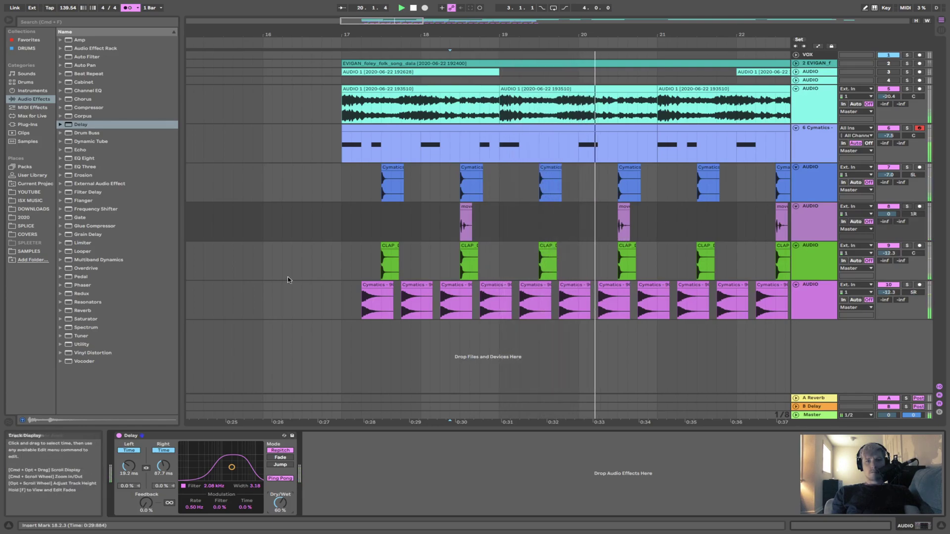
Insert an Overdrive before the Delay in the foley track's device chain.
{"action": "left_click_drag", "start_coordinate": [86, 268], "coordinate": [151, 454]}
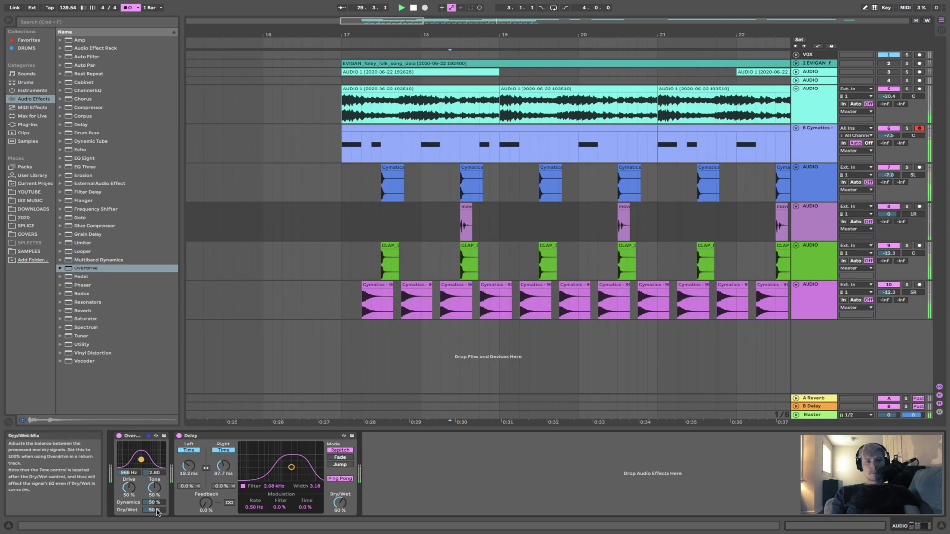
Open the first recorded audio clip at bar 17 for sample editing.
{"action": "scroll", "coordinate": [543, 240], "scroll_direction": "down", "scroll_amount": 5}
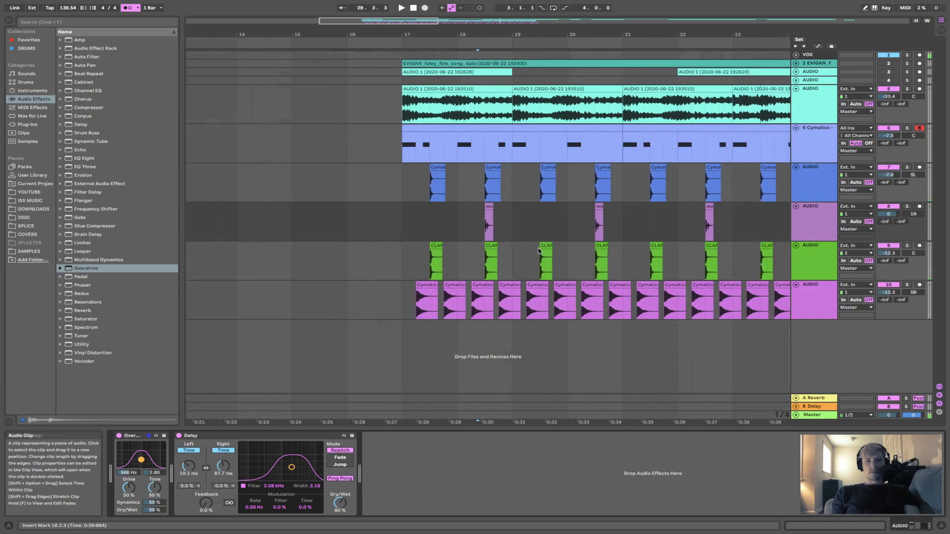
{"action": "scroll", "coordinate": [538, 251], "scroll_direction": "down", "scroll_amount": 6}
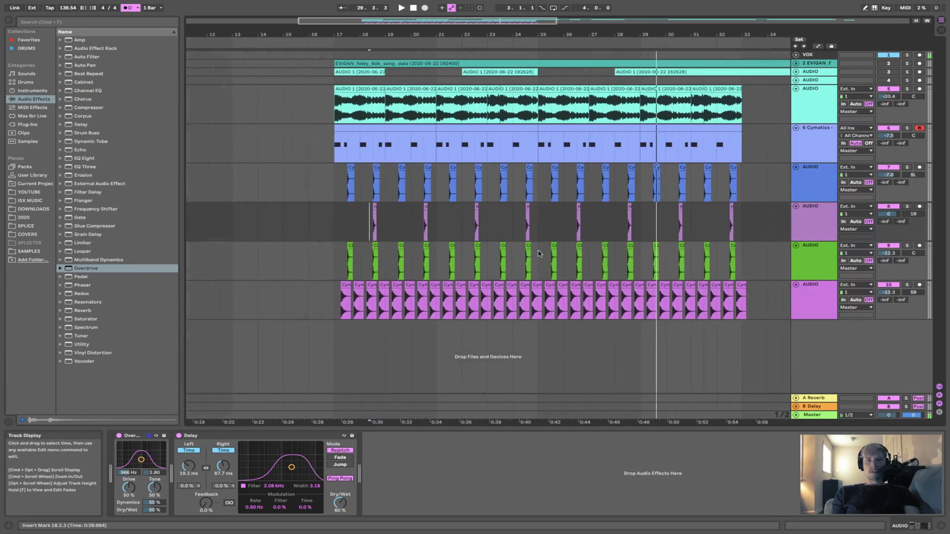
{"action": "left_click_drag", "start_coordinate": [385, 36], "coordinate": [371, 66]}
{"action": "left_click", "coordinate": [366, 87]}
{"action": "double_click", "coordinate": [365, 86]}
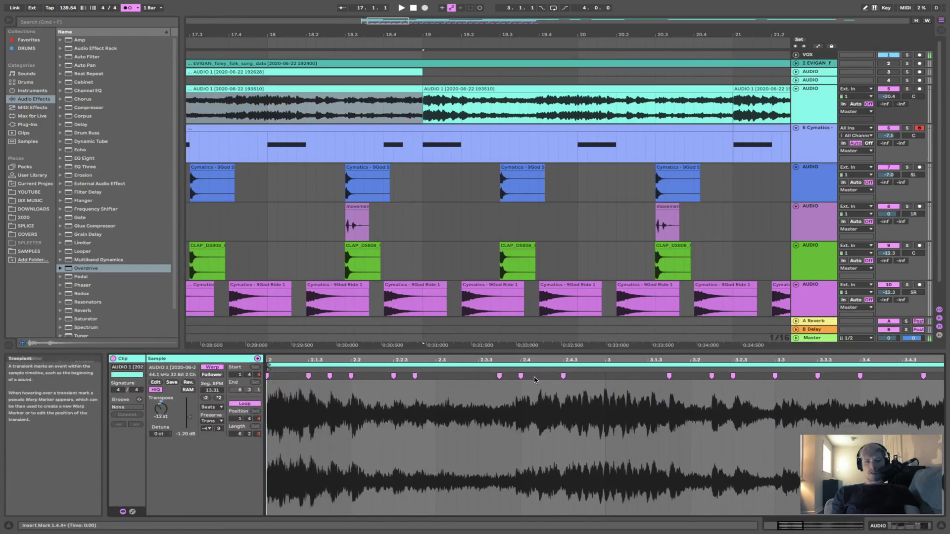
Set the sample editor's fixed grid to 1/32.
{"action": "left_click_drag", "start_coordinate": [535, 361], "coordinate": [631, 365]}
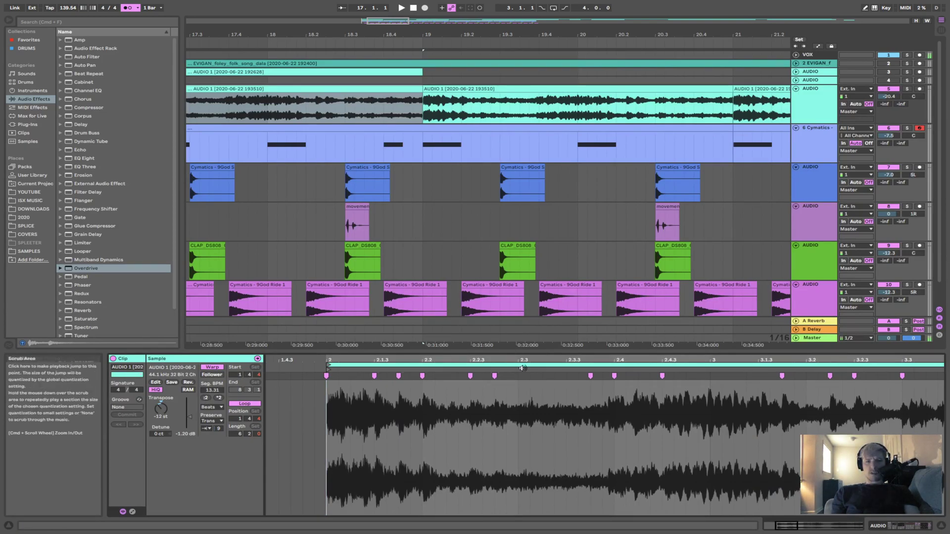
{"action": "left_click_drag", "start_coordinate": [532, 362], "coordinate": [532, 371]}
{"action": "right_click", "coordinate": [541, 379]}
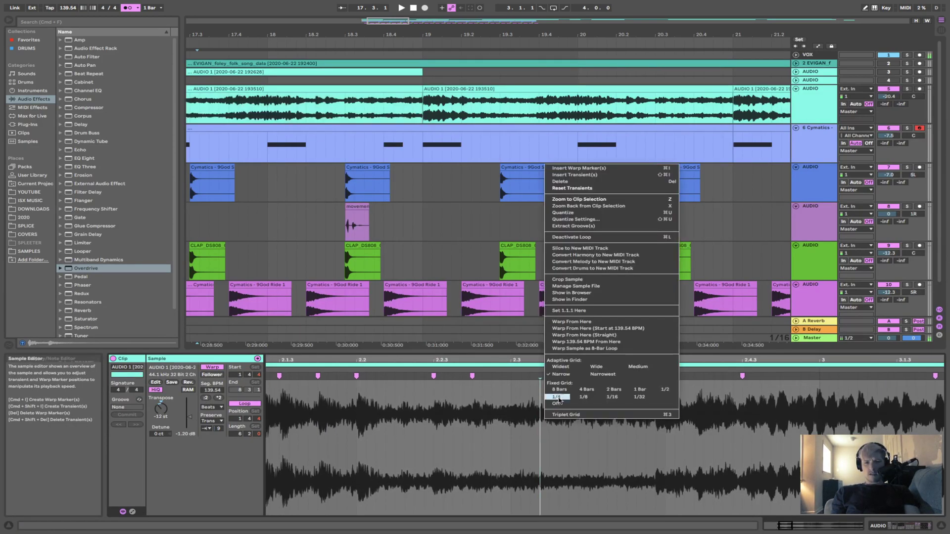
{"action": "left_click", "coordinate": [601, 374]}
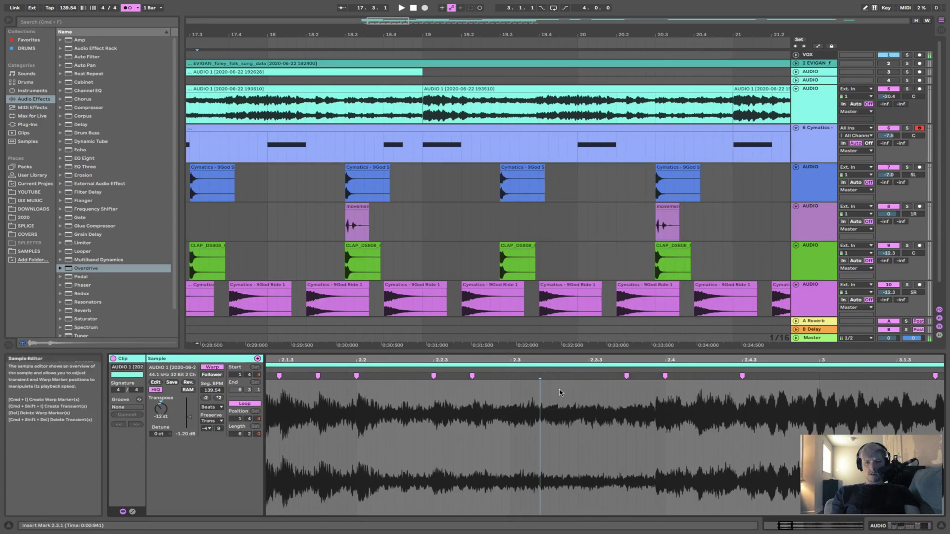
{"action": "right_click", "coordinate": [555, 391]}
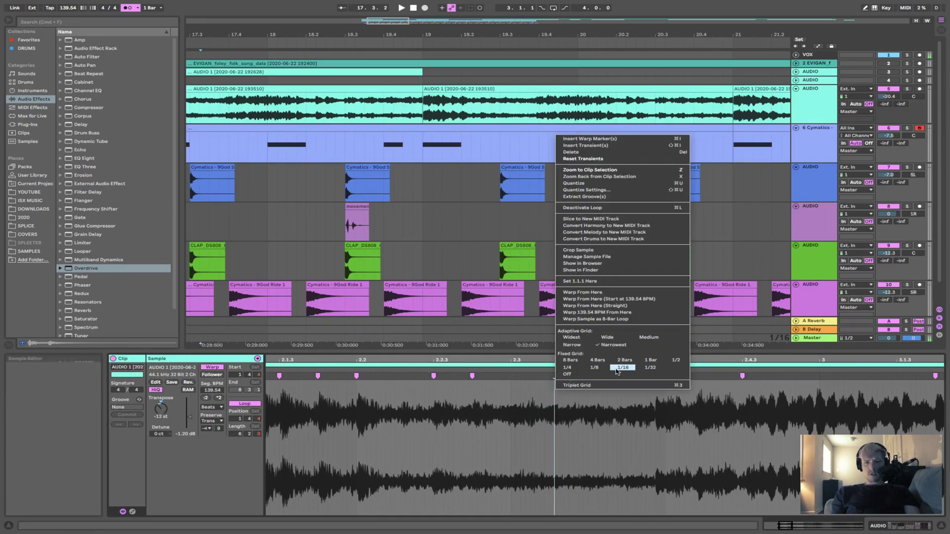
{"action": "left_click", "coordinate": [647, 368]}
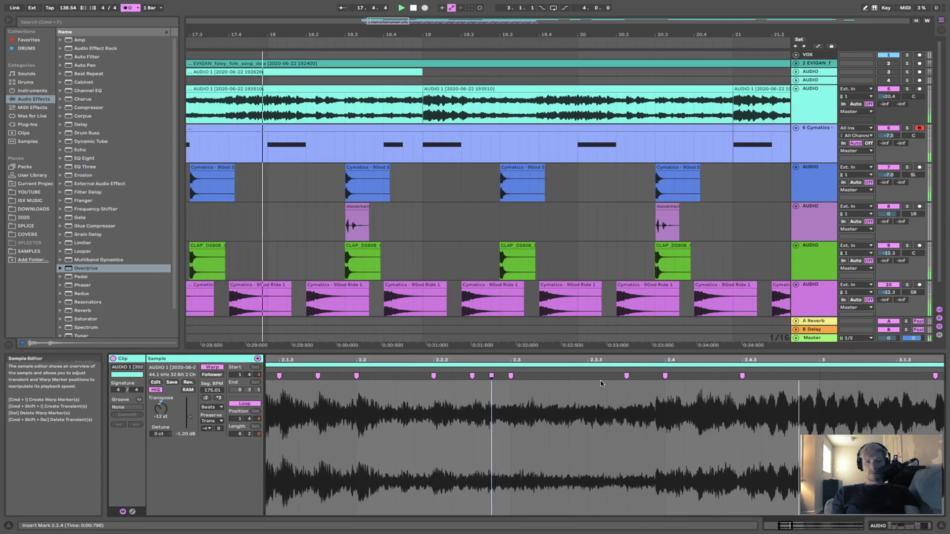
Add warp markers at 1/32 steps up to 2.3.3 and another at 3.1.1, playing back to check.
{"action": "double_click", "coordinate": [528, 376]}
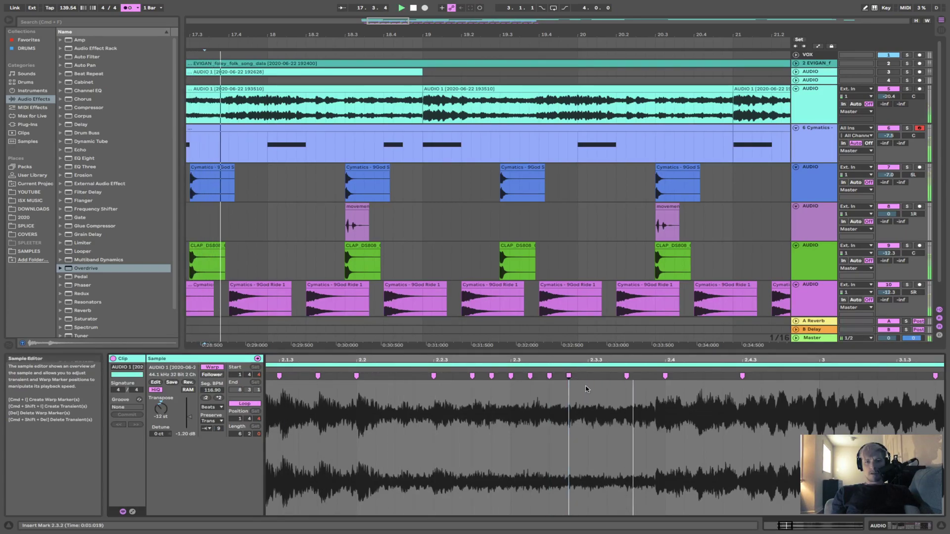
{"action": "left_click", "coordinate": [588, 378]}
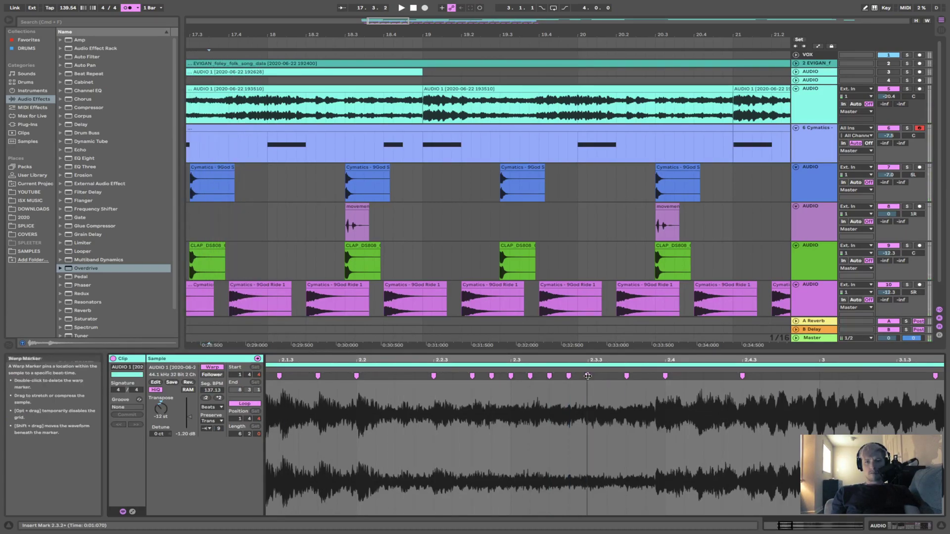
{"action": "key", "text": "space"}
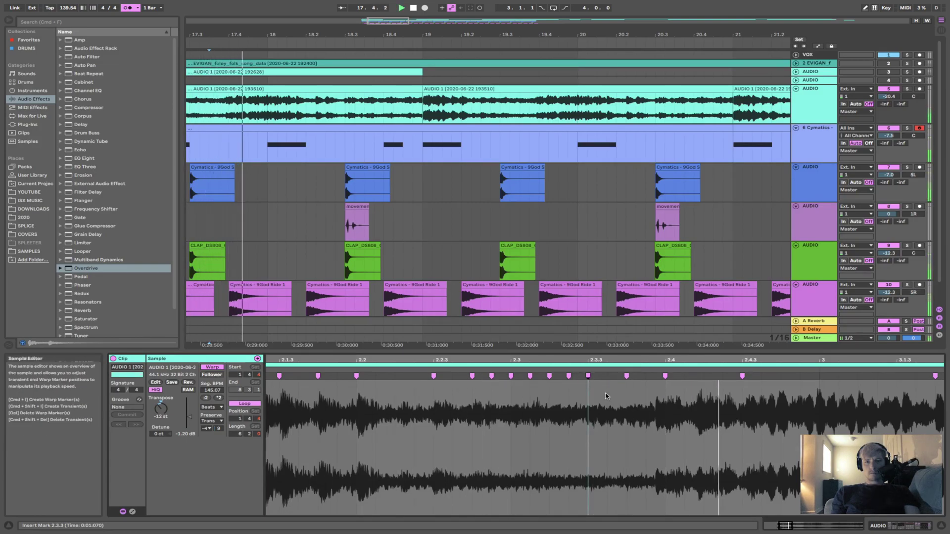
{"action": "scroll", "coordinate": [665, 398], "scroll_direction": "down", "scroll_amount": 5}
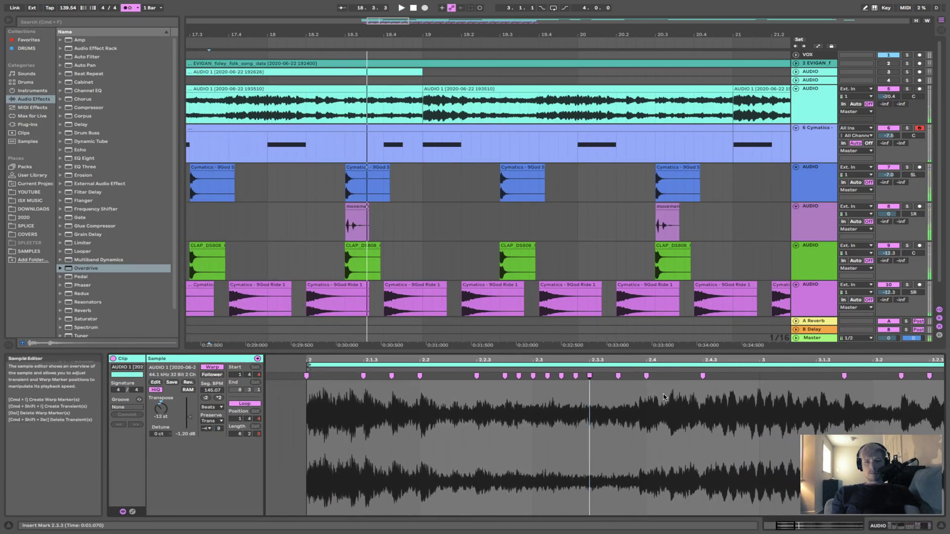
{"action": "scroll", "coordinate": [696, 406], "scroll_direction": "right", "scroll_amount": 5}
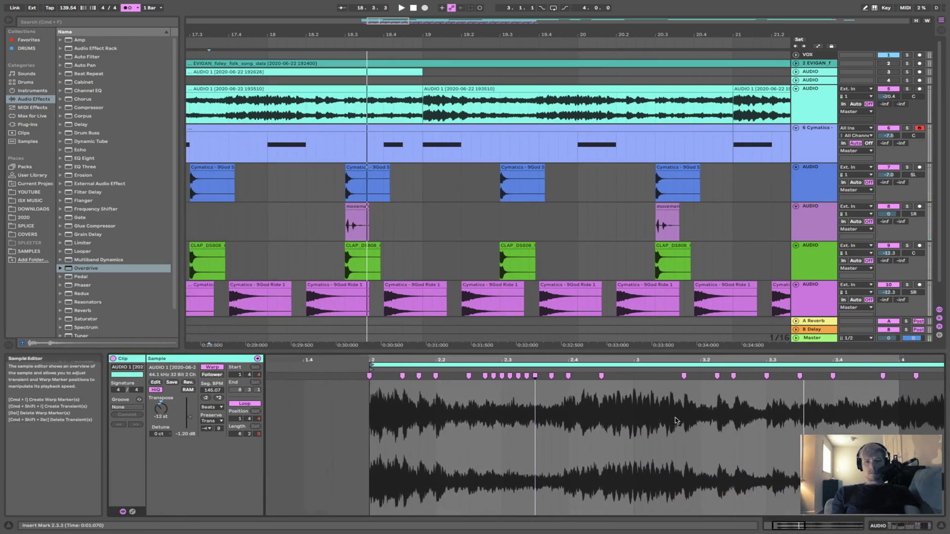
{"action": "left_click", "coordinate": [619, 381]}
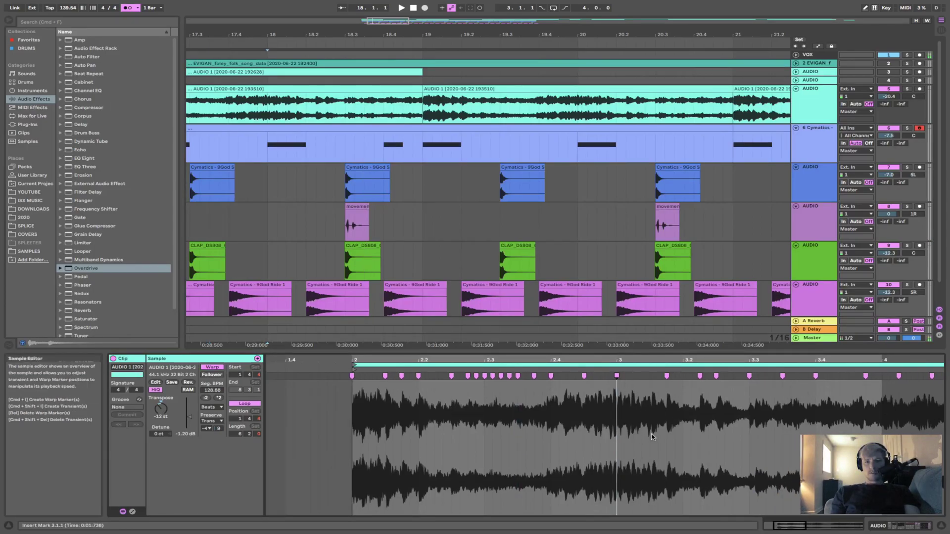
Add and reposition warp markers after 3.1.1 so they are evenly spaced up to 3.2.4.
{"action": "scroll", "coordinate": [652, 436], "scroll_direction": "up", "scroll_amount": 4}
{"action": "scroll", "coordinate": [652, 436], "scroll_direction": "up", "scroll_amount": 2}
{"action": "scroll", "coordinate": [720, 410], "scroll_direction": "right", "scroll_amount": 2}
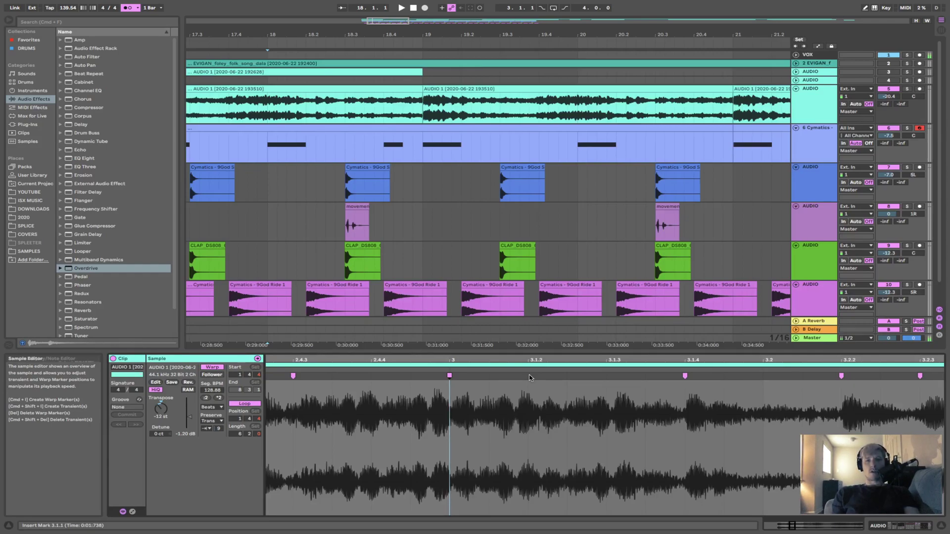
{"action": "scroll", "coordinate": [502, 385], "scroll_direction": "right", "scroll_amount": 1}
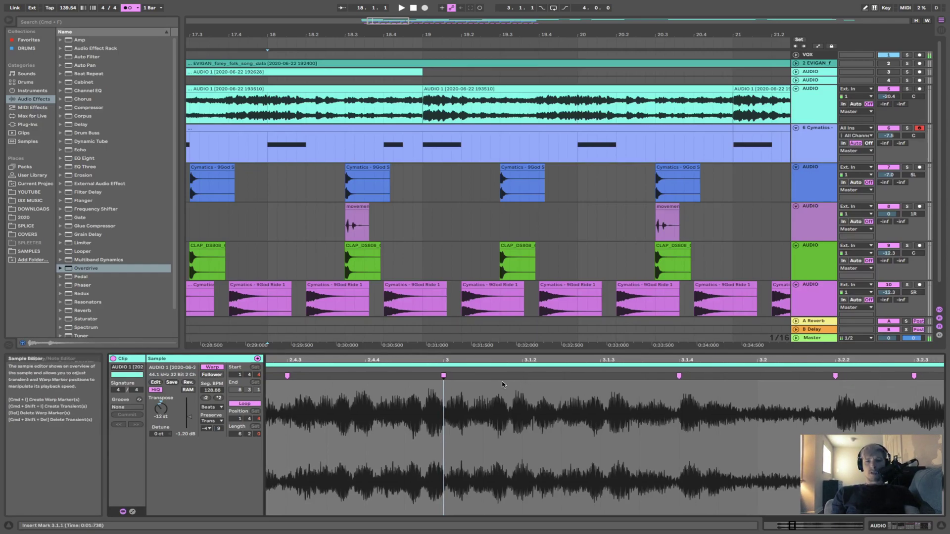
{"action": "scroll", "coordinate": [501, 385], "scroll_direction": "down", "scroll_amount": 2}
{"action": "scroll", "coordinate": [502, 385], "scroll_direction": "up", "scroll_amount": 2}
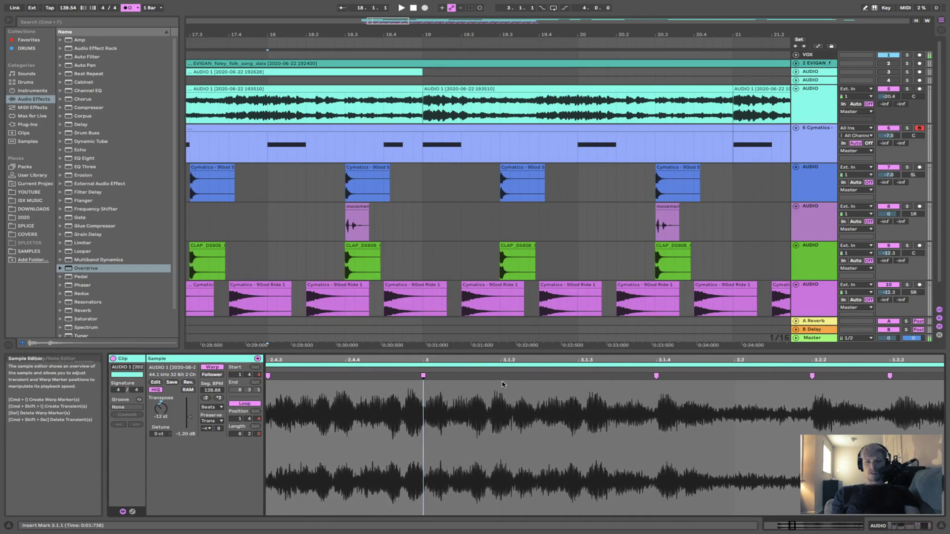
{"action": "scroll", "coordinate": [578, 396], "scroll_direction": "down", "scroll_amount": 3}
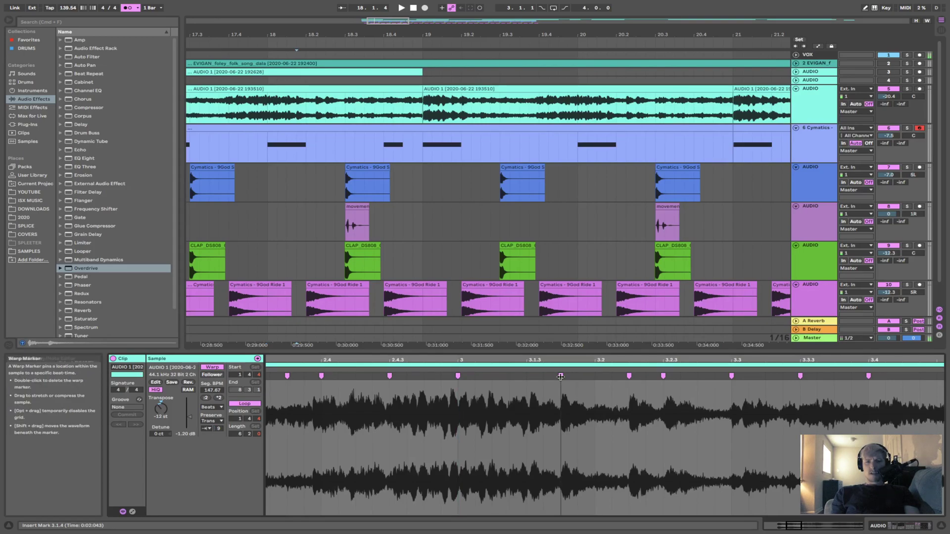
{"action": "left_click", "coordinate": [560, 377]}
{"action": "double_click", "coordinate": [505, 377]}
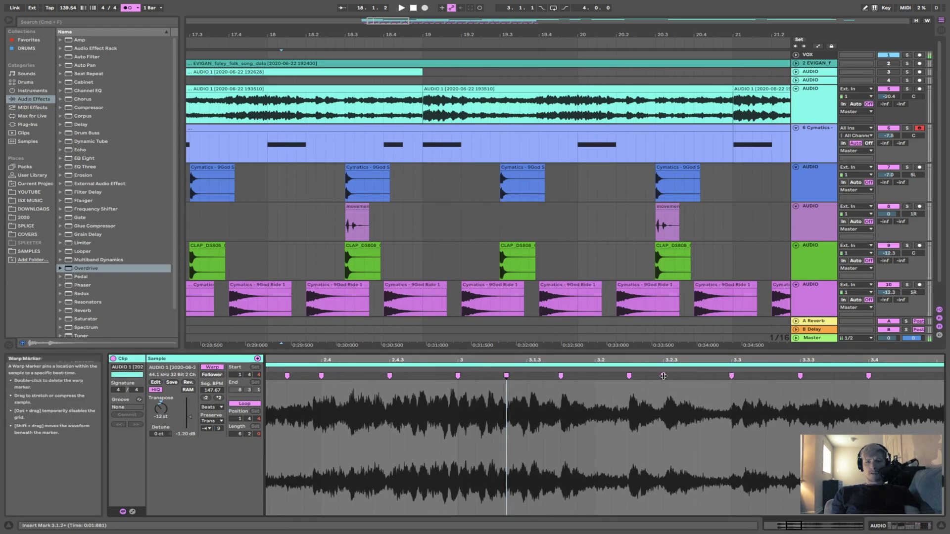
{"action": "left_click_drag", "start_coordinate": [506, 376], "coordinate": [559, 377]}
{"action": "left_click_drag", "start_coordinate": [622, 375], "coordinate": [664, 377]}
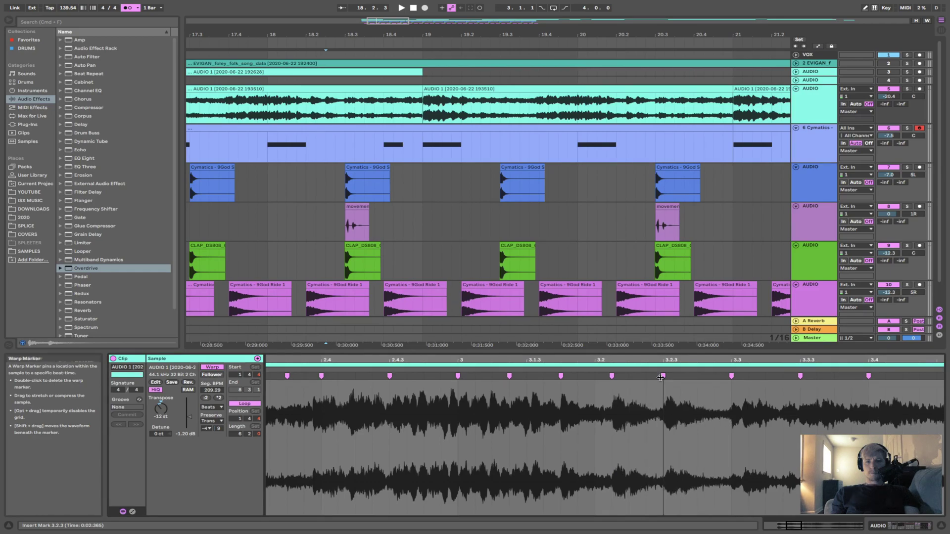
{"action": "left_click", "coordinate": [731, 375]}
{"action": "left_click_drag", "start_coordinate": [732, 375], "coordinate": [708, 378]}
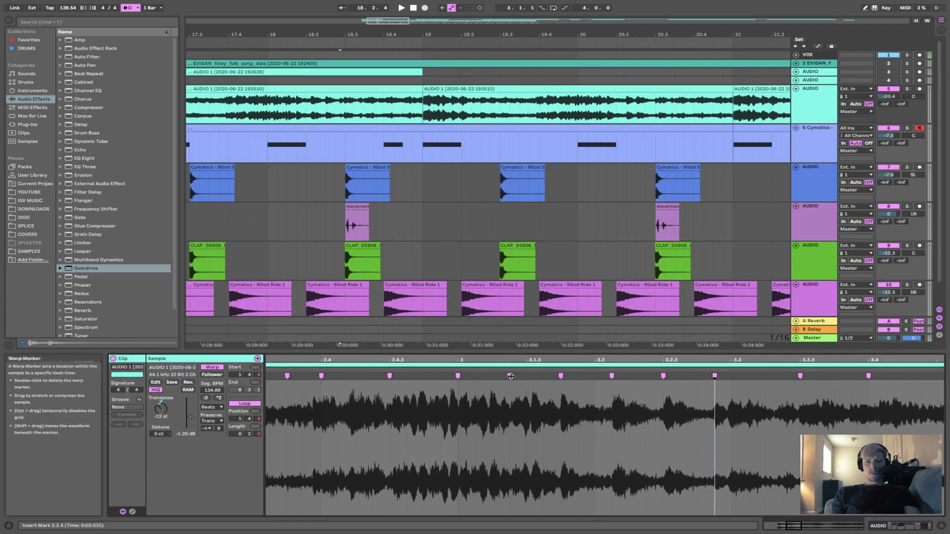
Pull the warp markers after 3.1.1 closer together onto consecutive sixteenth notes, ending at 3.2.2.
{"action": "left_click_drag", "start_coordinate": [509, 376], "coordinate": [492, 376]}
{"action": "left_click", "coordinate": [561, 376]}
{"action": "left_click_drag", "start_coordinate": [561, 376], "coordinate": [526, 376]}
{"action": "left_click", "coordinate": [611, 376]}
{"action": "left_click_drag", "start_coordinate": [611, 376], "coordinate": [561, 376]}
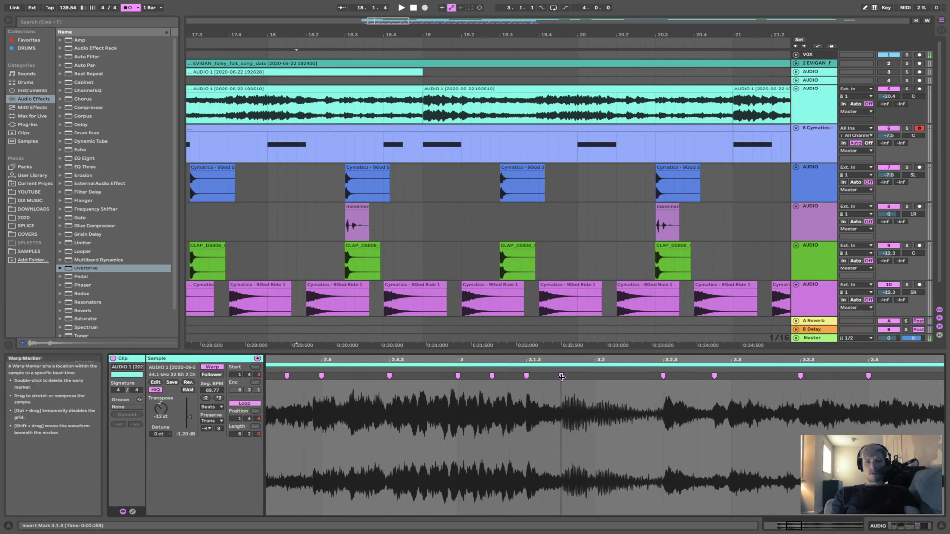
{"action": "left_click", "coordinate": [664, 376]}
{"action": "left_click_drag", "start_coordinate": [664, 376], "coordinate": [595, 377]}
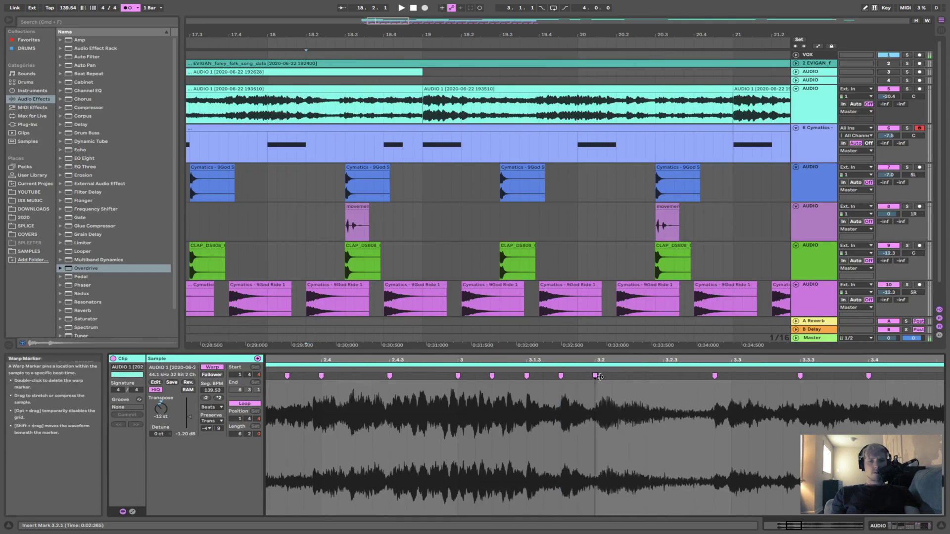
{"action": "left_click_drag", "start_coordinate": [713, 377], "coordinate": [626, 379]}
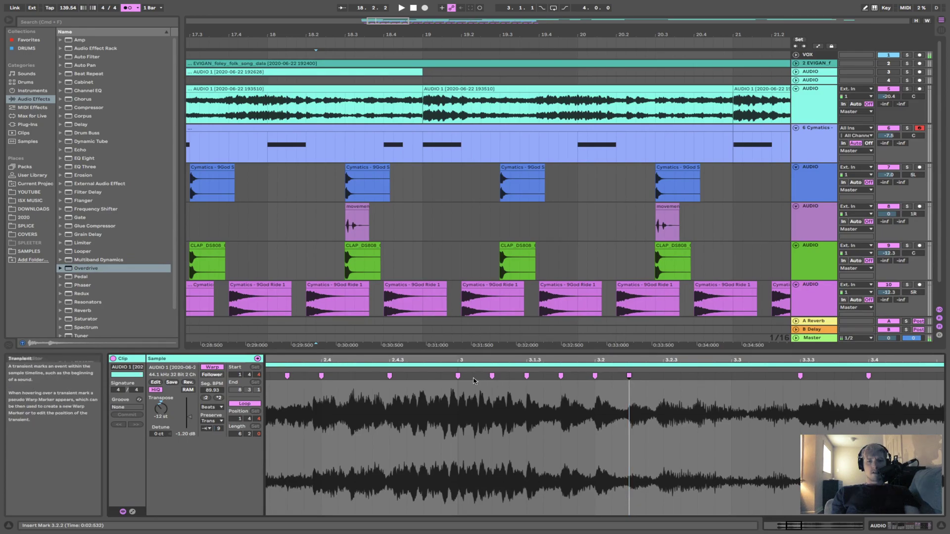
Try shifting the group of warp markers from 3.1.1 to 3.2.2 along the sample.
{"action": "left_click", "coordinate": [458, 376], "text": "shift"}
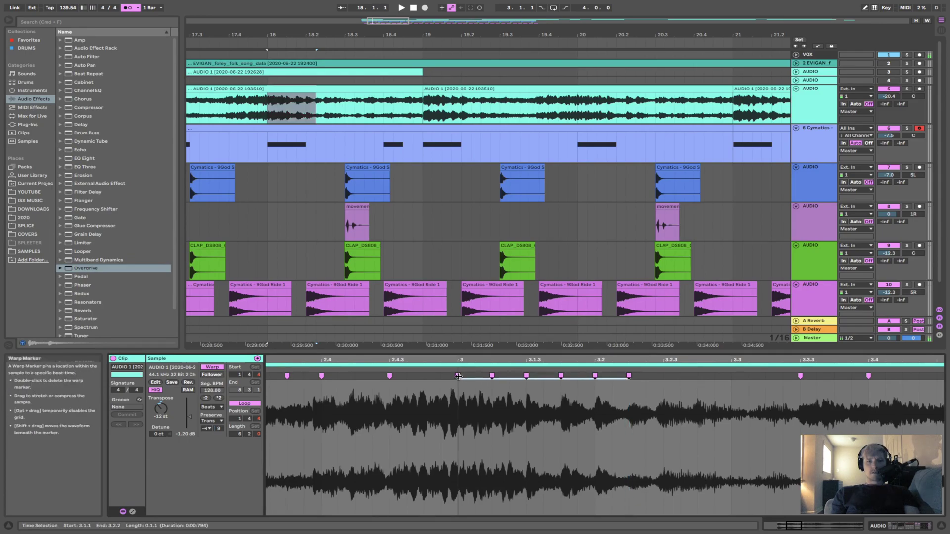
{"action": "left_click", "coordinate": [629, 376]}
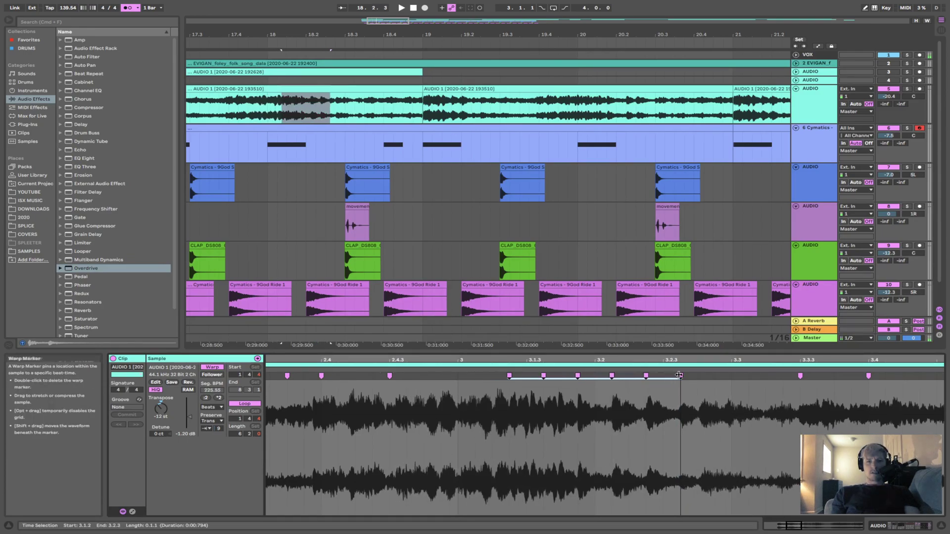
{"action": "left_click_drag", "start_coordinate": [630, 376], "coordinate": [730, 376]}
{"action": "left_click_drag", "start_coordinate": [561, 376], "coordinate": [463, 378]}
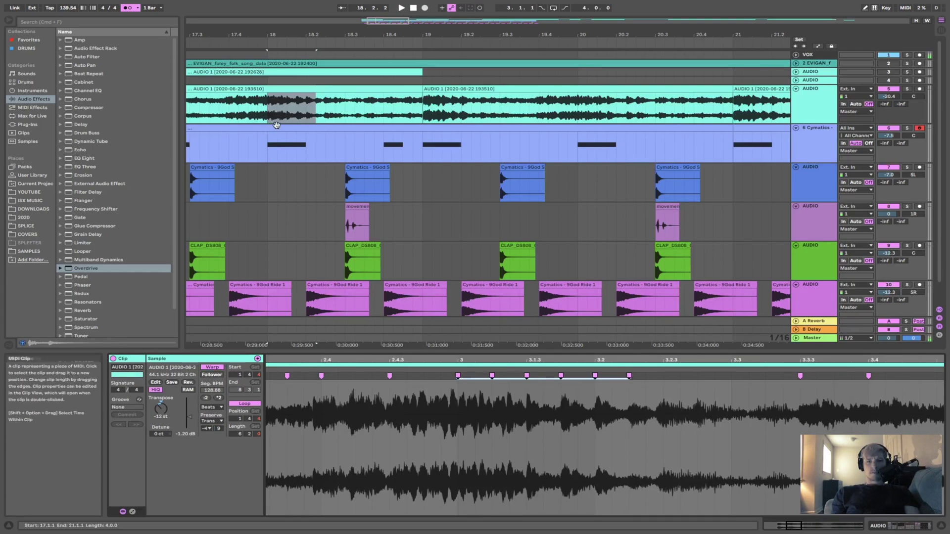
Split out and consolidate the audio from 18.1.1 to 18.2.2, and trim the following clip's start to 18.3.1.
{"action": "left_click_drag", "start_coordinate": [268, 116], "coordinate": [315, 116]}
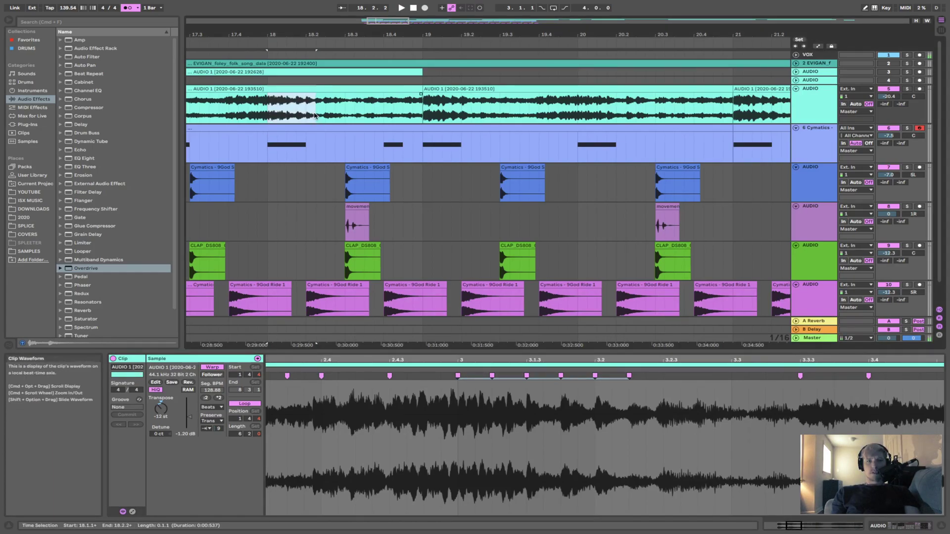
{"action": "key", "text": "super+e"}
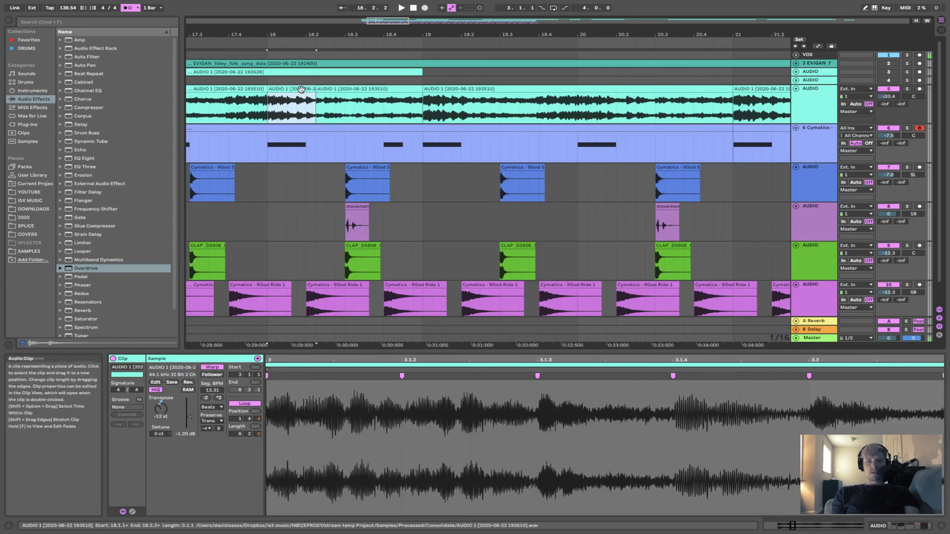
{"action": "key", "text": "super+j"}
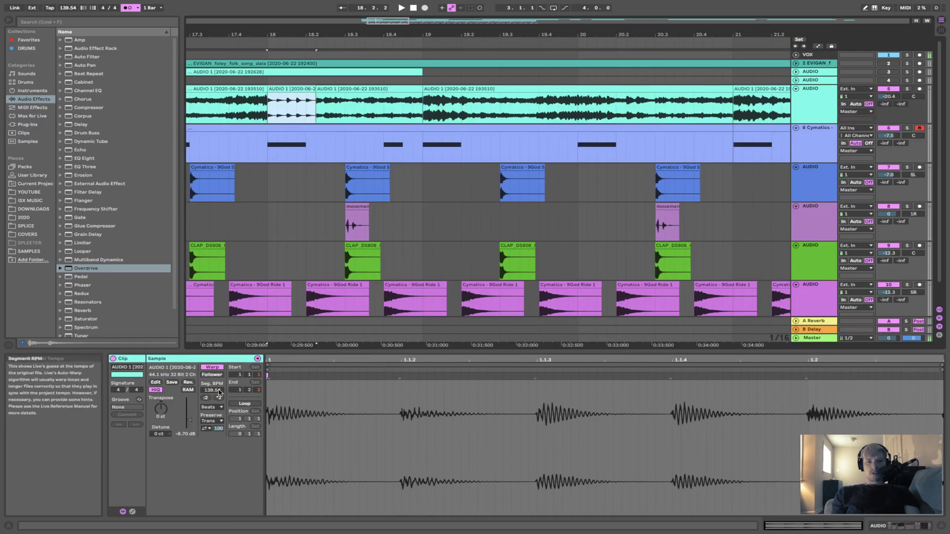
{"action": "left_click_drag", "start_coordinate": [317, 91], "coordinate": [348, 91]}
{"action": "left_click", "coordinate": [344, 100]}
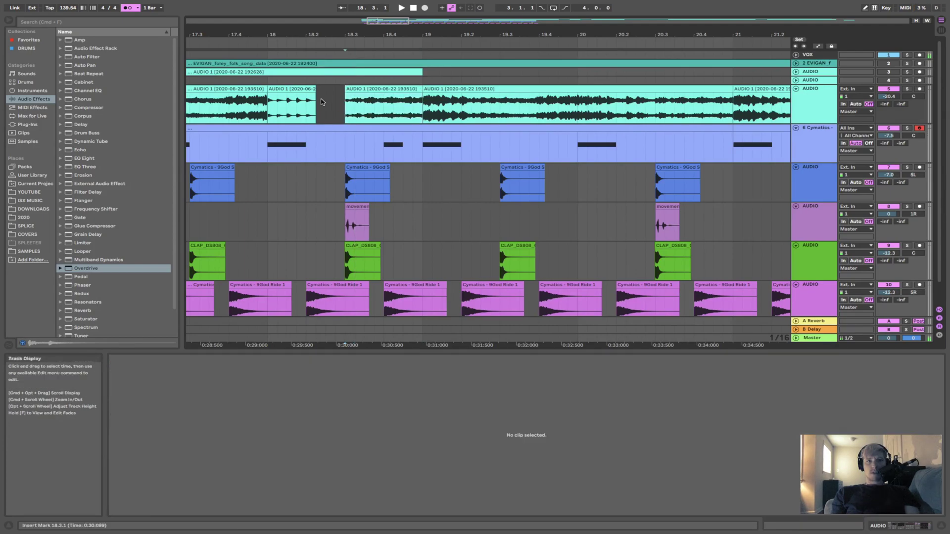
Consolidate the short clip out to 18.3.1 and stretch its audio by moving the hit at 1.2 to 1.3.1.
{"action": "left_click", "coordinate": [305, 90]}
{"action": "key", "text": "super+j"}
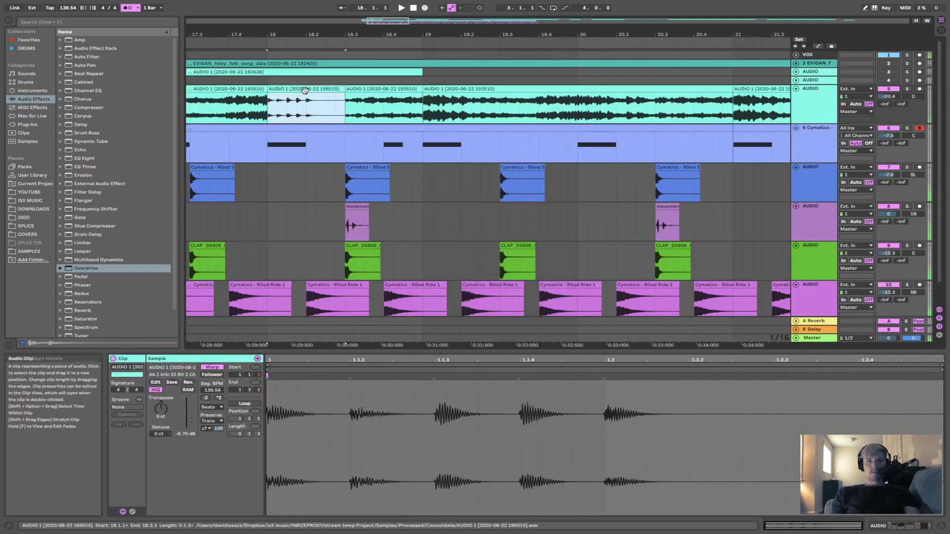
{"action": "double_click", "coordinate": [305, 90]}
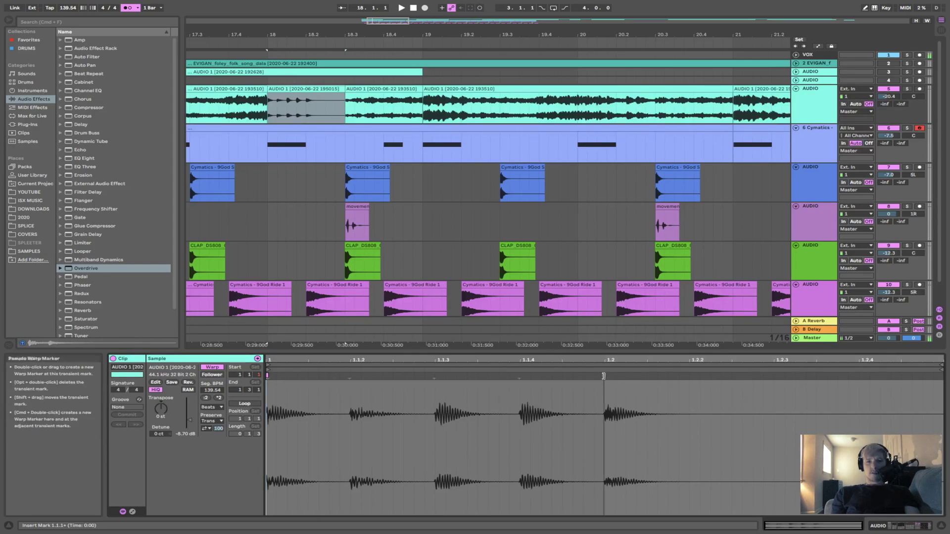
{"action": "left_click_drag", "start_coordinate": [603, 376], "coordinate": [936, 376]}
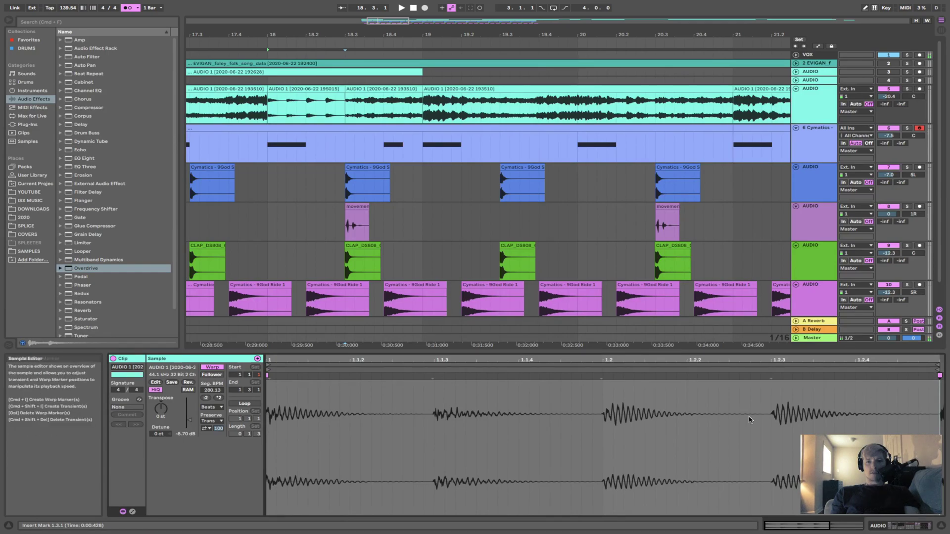
Rewarp the short clip at 18.1.1 so five hits fit evenly before 1.3.1, removing the marker at 1.2.1, and audition it.
{"action": "left_click_drag", "start_coordinate": [936, 380], "coordinate": [605, 396]}
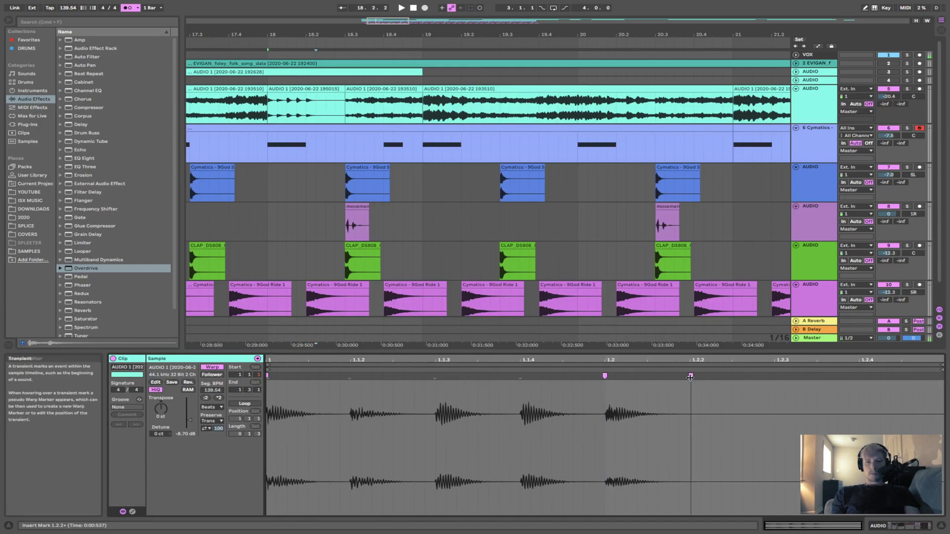
{"action": "double_click", "coordinate": [605, 376]}
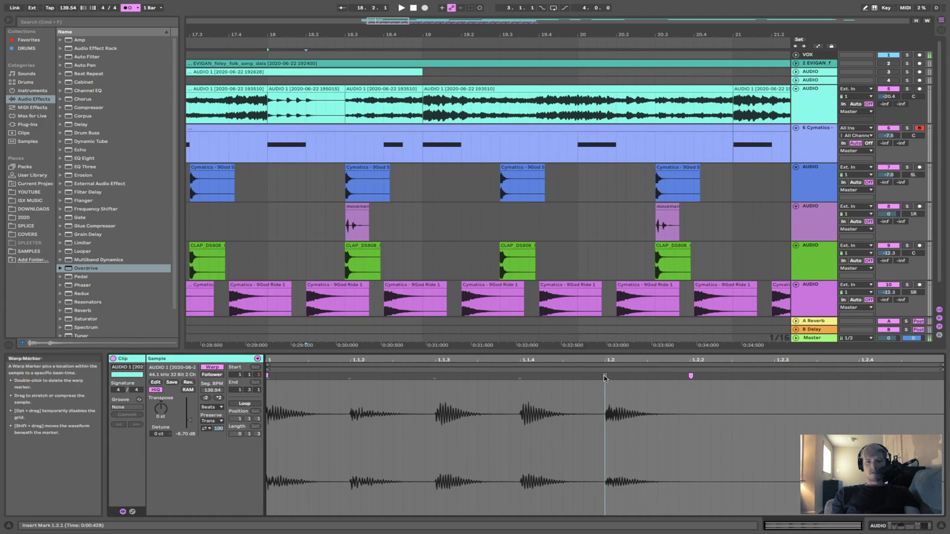
{"action": "mouse_move", "coordinate": [691, 377]}
{"action": "left_mouse_down"}
{"action": "mouse_move", "coordinate": [788, 389]}
{"action": "mouse_move", "coordinate": [940, 390]}
{"action": "left_mouse_up"}
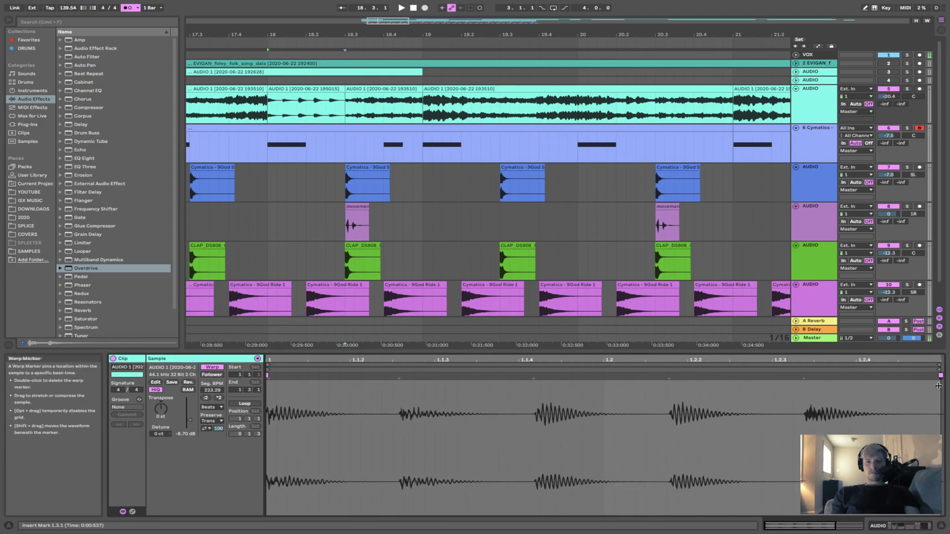
{"action": "left_click", "coordinate": [268, 107]}
{"action": "key", "text": "space"}
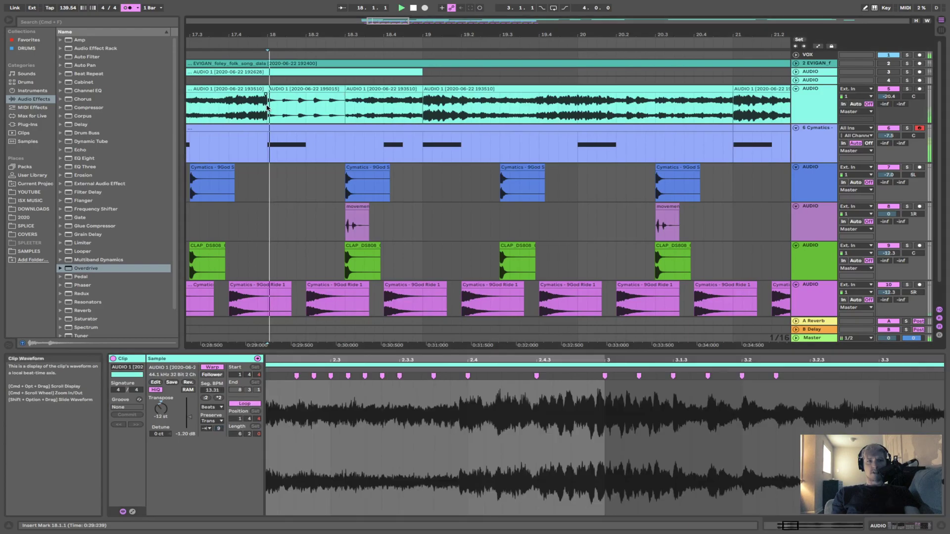
{"action": "key", "text": "space"}
{"action": "double_click", "coordinate": [315, 89]}
{"action": "key", "text": "space"}
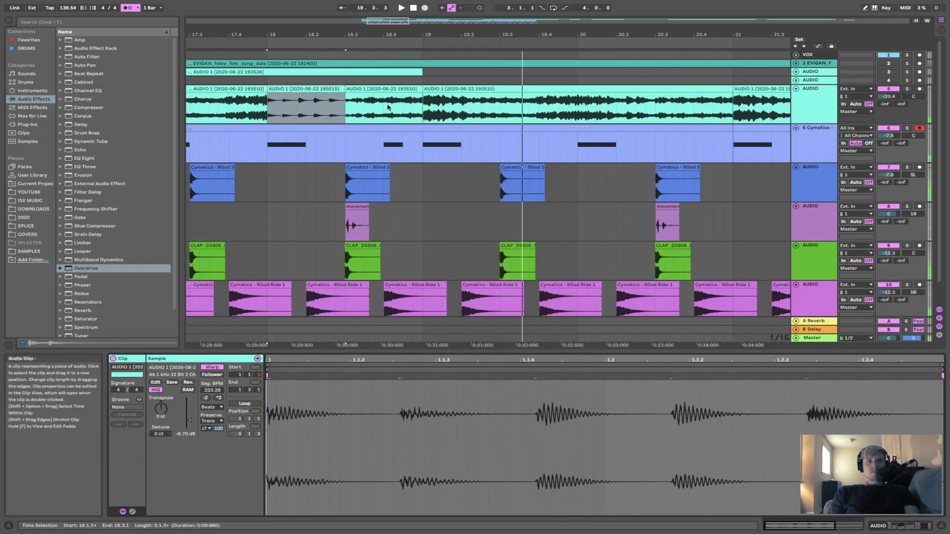
Try consolidating the short fill clip at 18.1.1, and undo the consolidation.
{"action": "left_click", "coordinate": [318, 89]}
{"action": "key", "text": "super+j"}
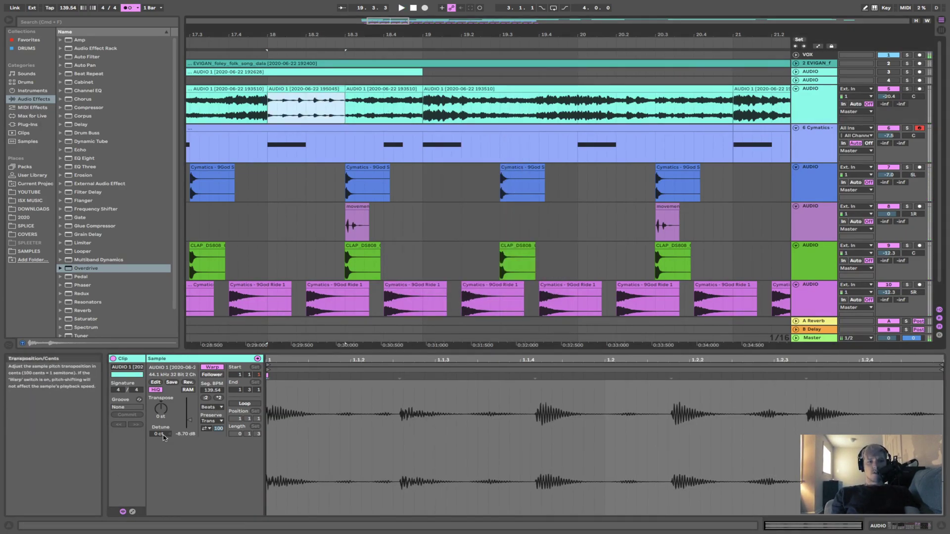
{"action": "key", "text": "super+z"}
Set the short fill clip's warp mode to Complex and audition the result.
{"action": "left_click", "coordinate": [218, 408]}
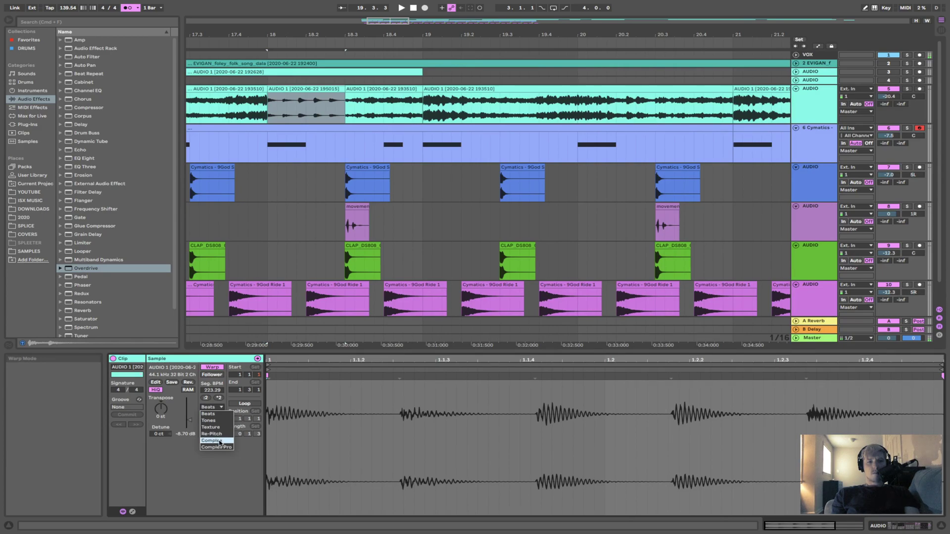
{"action": "left_click", "coordinate": [219, 441]}
{"action": "key", "text": "space"}
{"action": "key", "text": "space"}
{"action": "key", "text": "space"}
{"action": "key", "text": "space"}
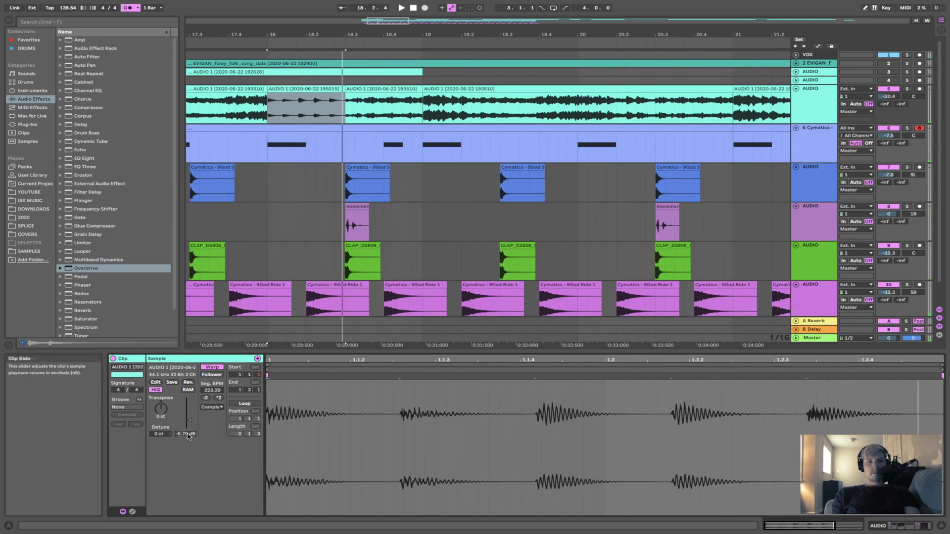
Reset the fill clip's gain to 0.00 dB, transpose it to -12 st, and audition it from 17.4.3.
{"action": "left_click", "coordinate": [188, 434]}
{"action": "key", "text": "Delete"}
{"action": "key", "text": "space"}
{"action": "key", "text": "space"}
{"action": "left_click_drag", "start_coordinate": [160, 409], "coordinate": [160, 435]}
{"action": "key", "text": "space"}
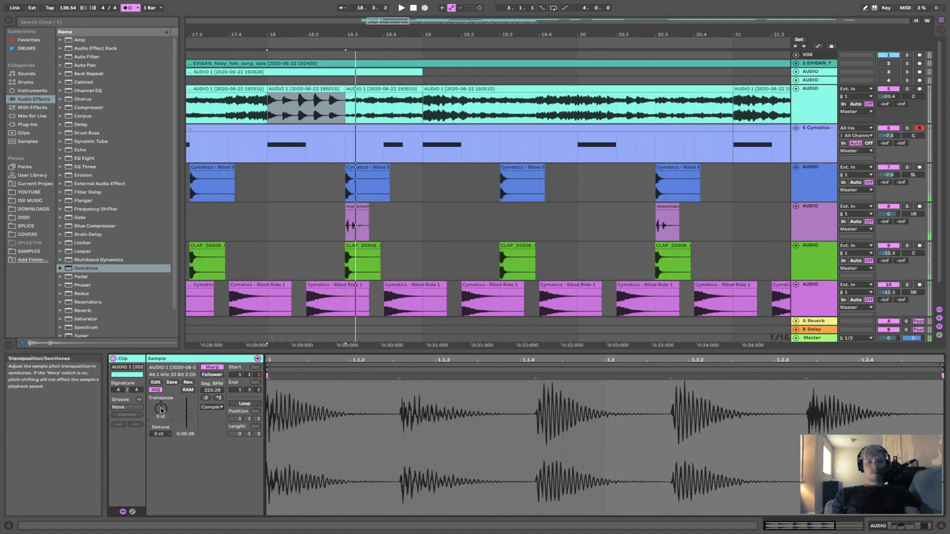
{"action": "key", "text": "space"}
{"action": "key", "text": "space"}
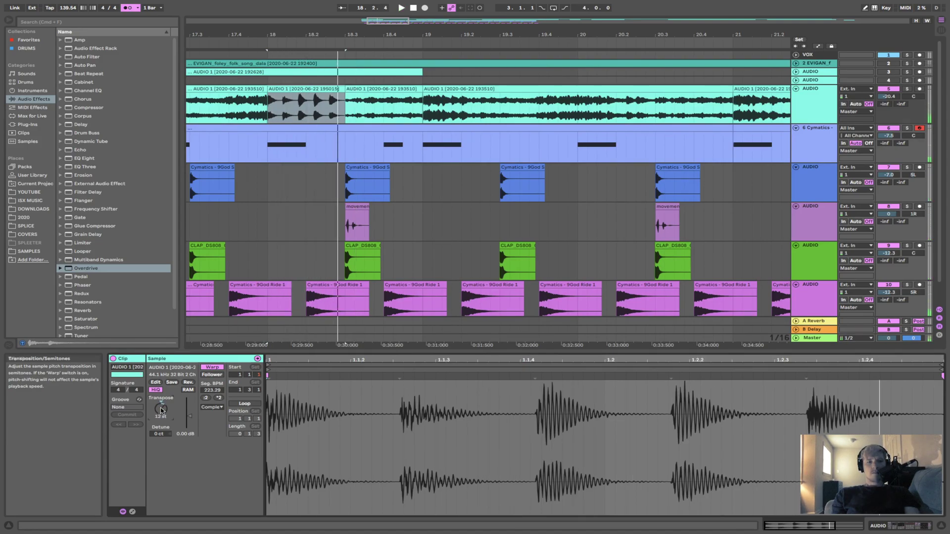
{"action": "left_click", "coordinate": [246, 111]}
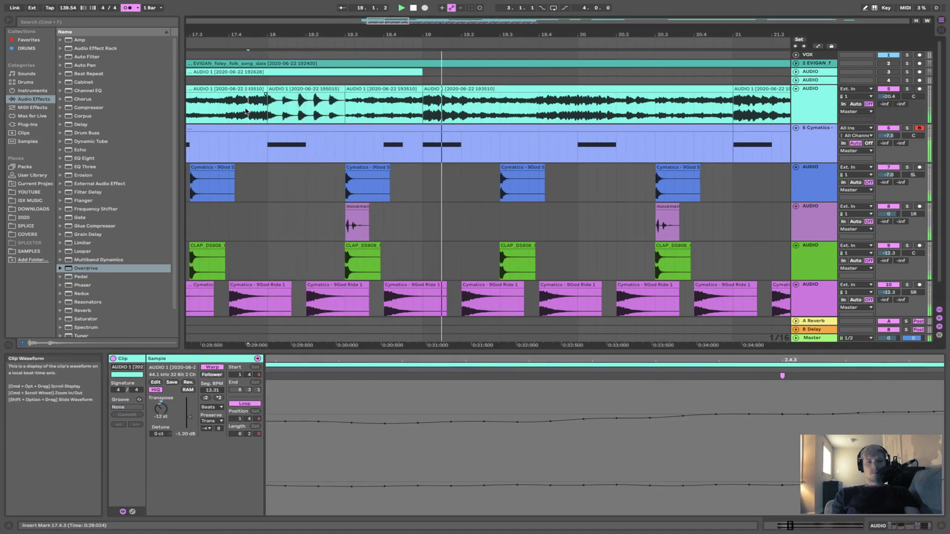
Bypass and remove the Delay from audio track 5's effect chain, and audition the beat from bar 17.
{"action": "left_click_drag", "start_coordinate": [324, 50], "coordinate": [323, 33]}
{"action": "left_click", "coordinate": [811, 99]}
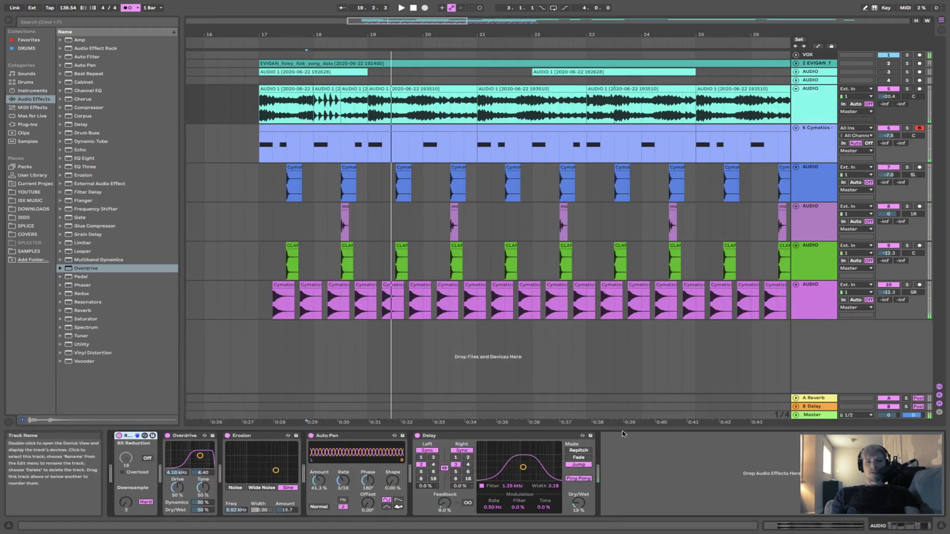
{"action": "left_click", "coordinate": [417, 435]}
{"action": "key", "text": "space"}
{"action": "key", "text": "space"}
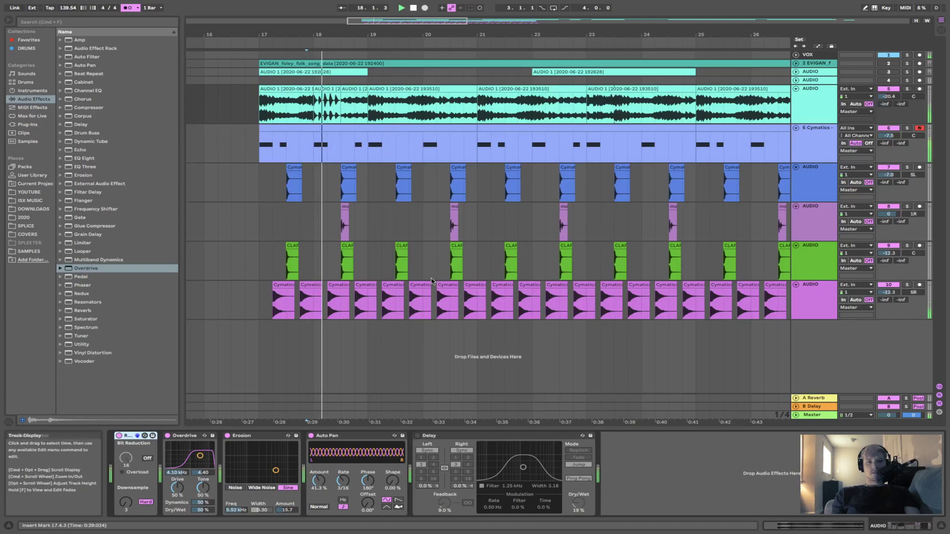
{"action": "left_click", "coordinate": [258, 110]}
{"action": "left_click", "coordinate": [489, 437]}
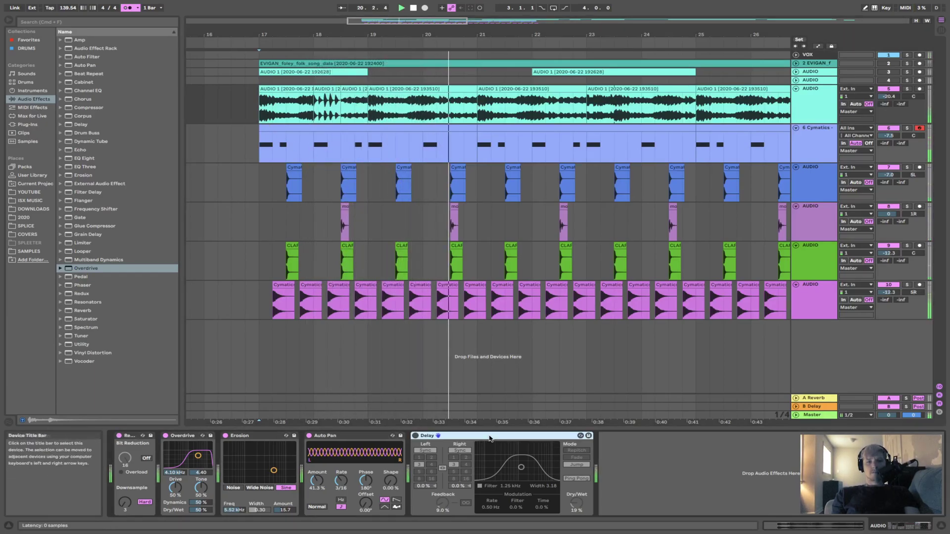
{"action": "key", "text": "Delete"}
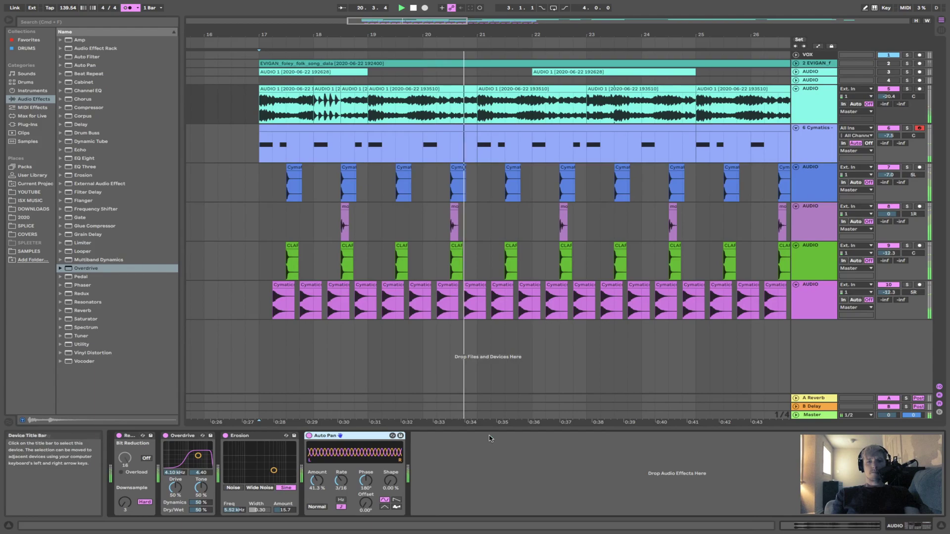
{"action": "left_click", "coordinate": [259, 113]}
{"action": "key", "text": "space"}
{"action": "key", "text": "space"}
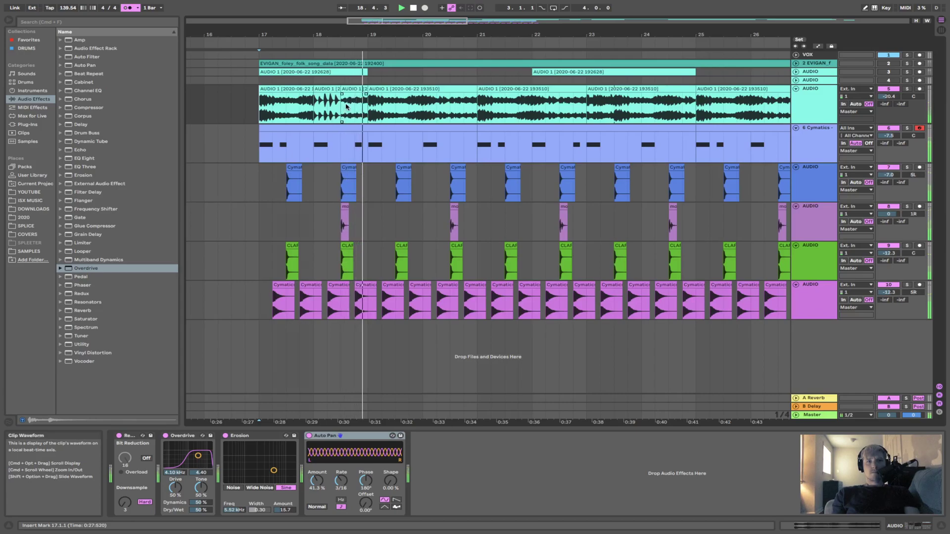
Duplicate the audio on track 5 from 17.1.1 to 19.1.1 into the following two bars.
{"action": "left_click_drag", "start_coordinate": [273, 97], "coordinate": [421, 116]}
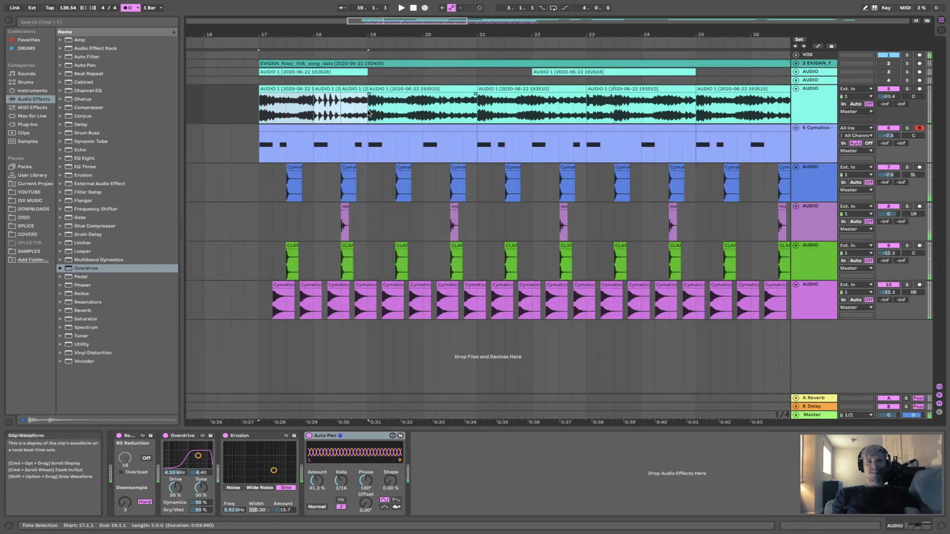
{"action": "left_click", "coordinate": [347, 88]}
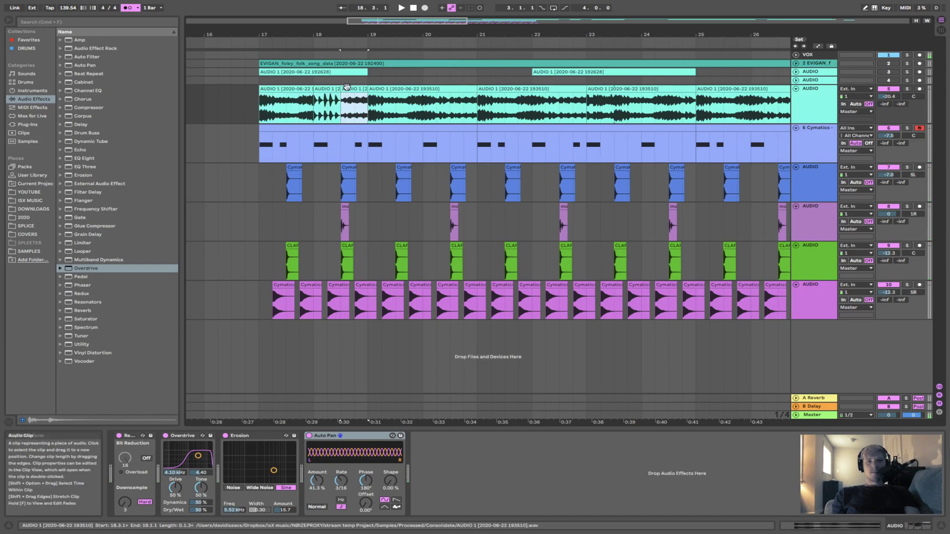
{"action": "key", "text": "super+d"}
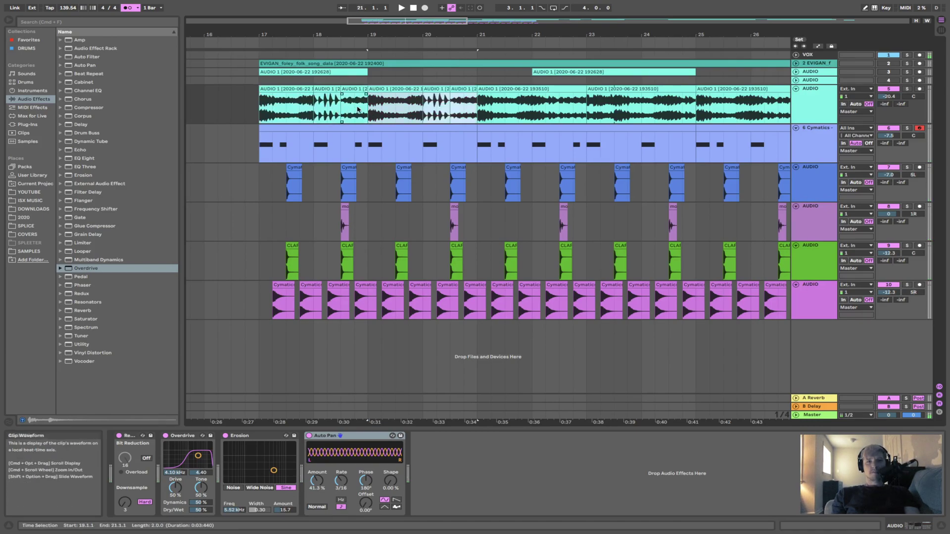
Duplicate track 5's four bars from 17 to 21 repeatedly up to bar 33, and delete the surplus copy beyond it.
{"action": "double_click", "coordinate": [437, 89]}
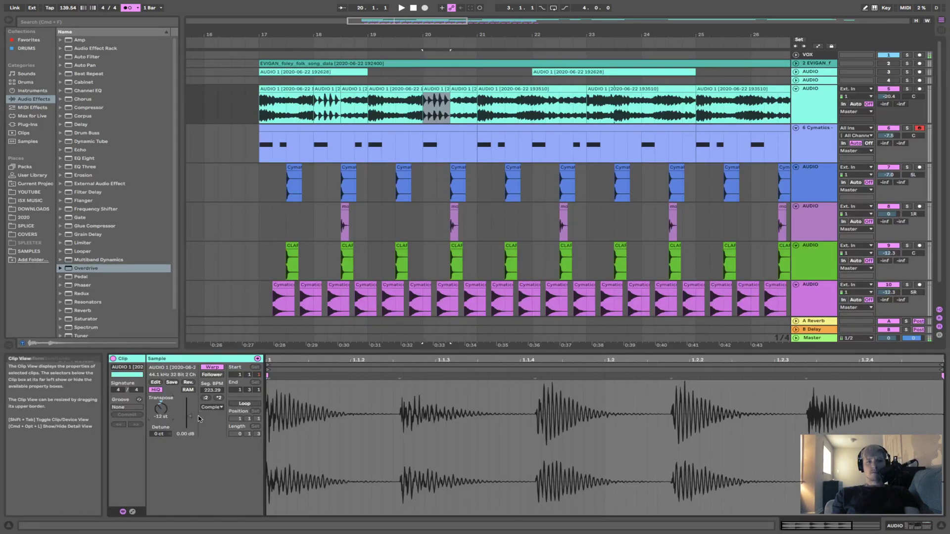
{"action": "left_click", "coordinate": [295, 89]}
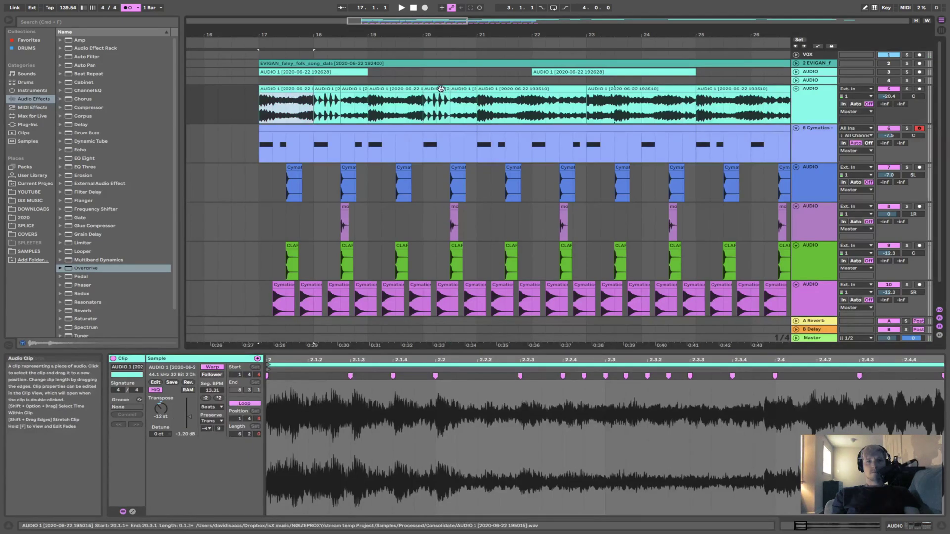
{"action": "left_click", "coordinate": [441, 89], "text": "shift"}
{"action": "key", "text": "super+d"}
{"action": "key", "text": "super+d"}
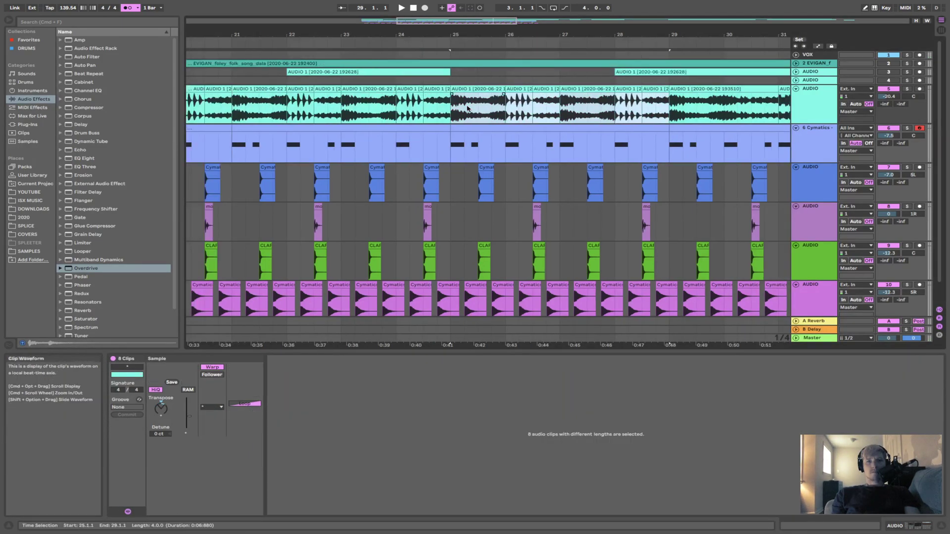
{"action": "key", "text": "minus"}
{"action": "key", "text": "super+d"}
{"action": "key", "text": "super+d"}
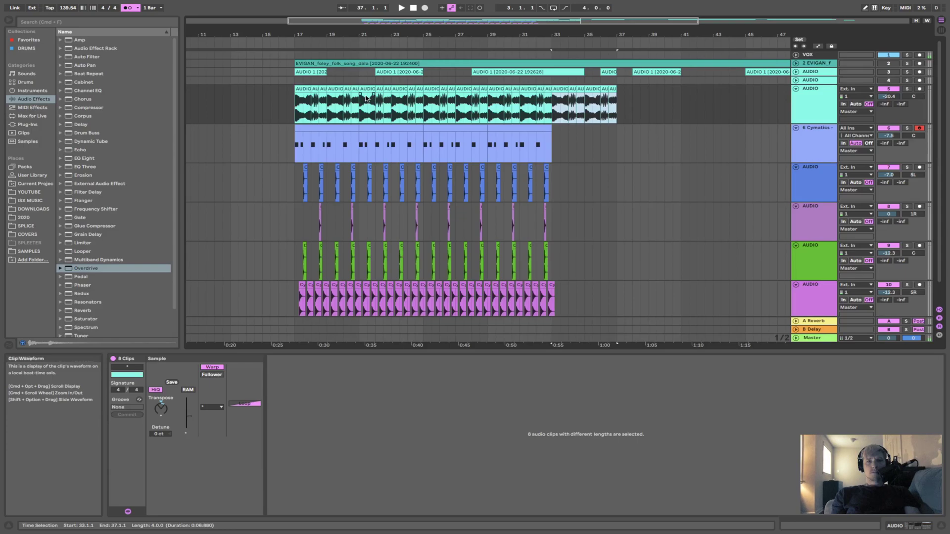
{"action": "key", "text": "Delete"}
Play the beat back from bar 17 and look over the full arrangement.
{"action": "left_click", "coordinate": [302, 89]}
{"action": "key", "text": "space"}
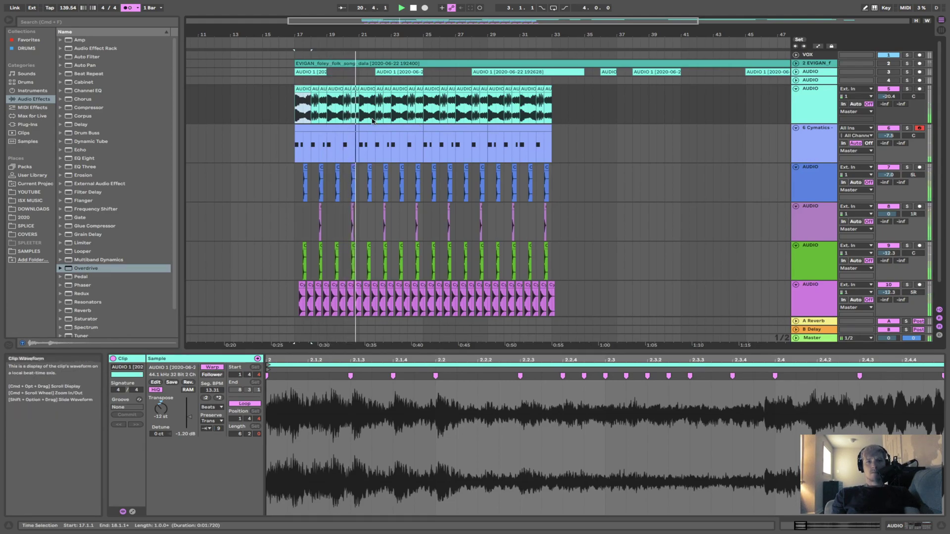
{"action": "mouse_move", "coordinate": [335, 35]}
{"action": "left_mouse_down"}
{"action": "mouse_move", "coordinate": [339, 65]}
{"action": "mouse_move", "coordinate": [342, 35]}
{"action": "left_mouse_up"}
{"action": "scroll", "coordinate": [404, 173], "scroll_direction": "down", "scroll_amount": 2}
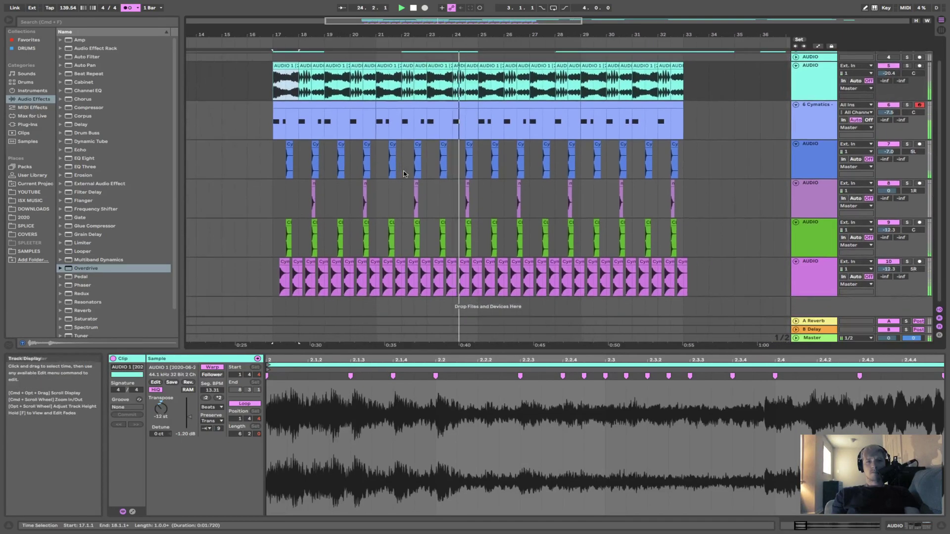
{"action": "scroll", "coordinate": [404, 173], "scroll_direction": "up", "scroll_amount": 1}
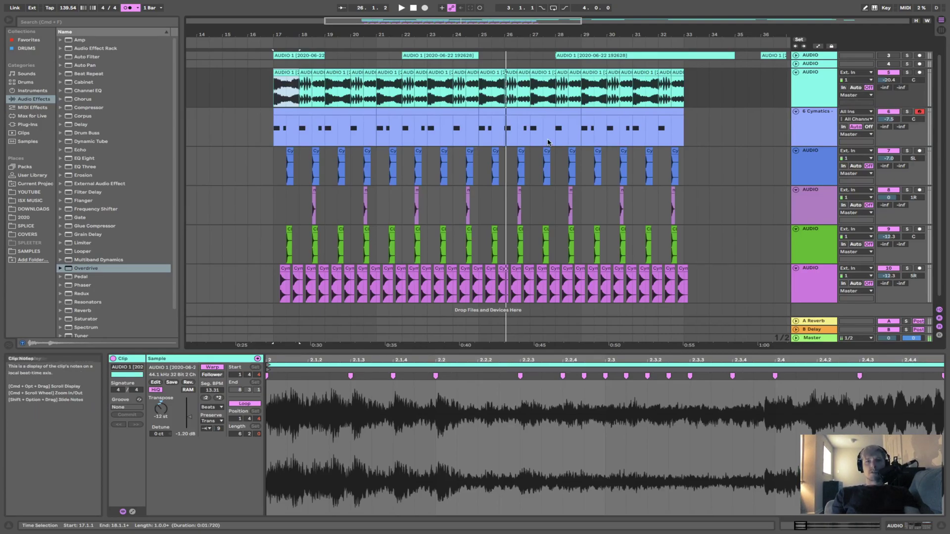
{"action": "scroll", "coordinate": [548, 143], "scroll_direction": "up", "scroll_amount": 1}
{"action": "scroll", "coordinate": [548, 143], "scroll_direction": "down", "scroll_amount": 5}
{"action": "scroll", "coordinate": [547, 142], "scroll_direction": "down", "scroll_amount": 2}
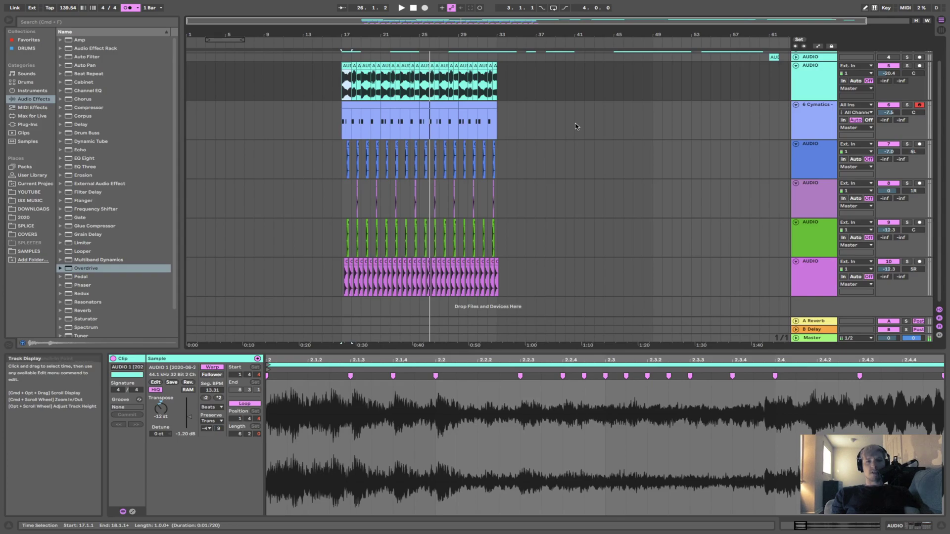
{"action": "scroll", "coordinate": [575, 126], "scroll_direction": "up", "scroll_amount": 2}
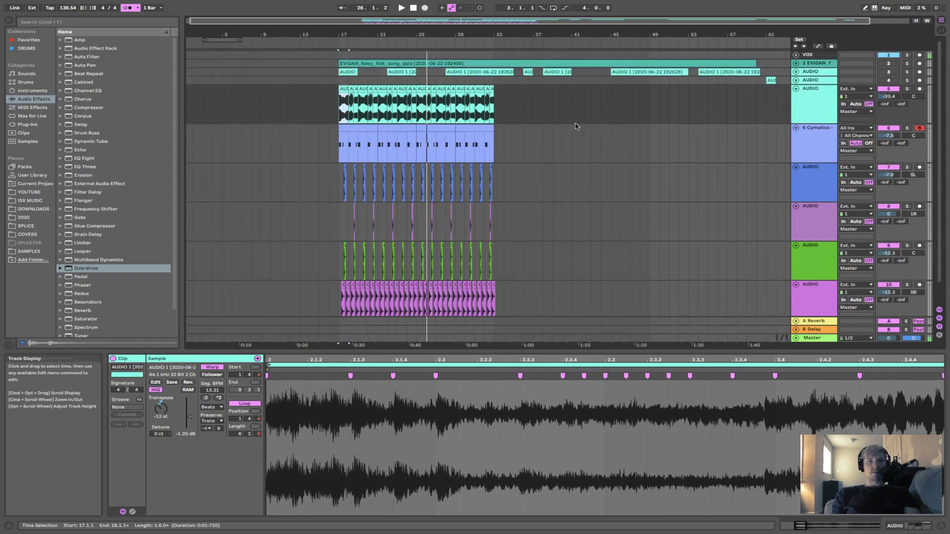